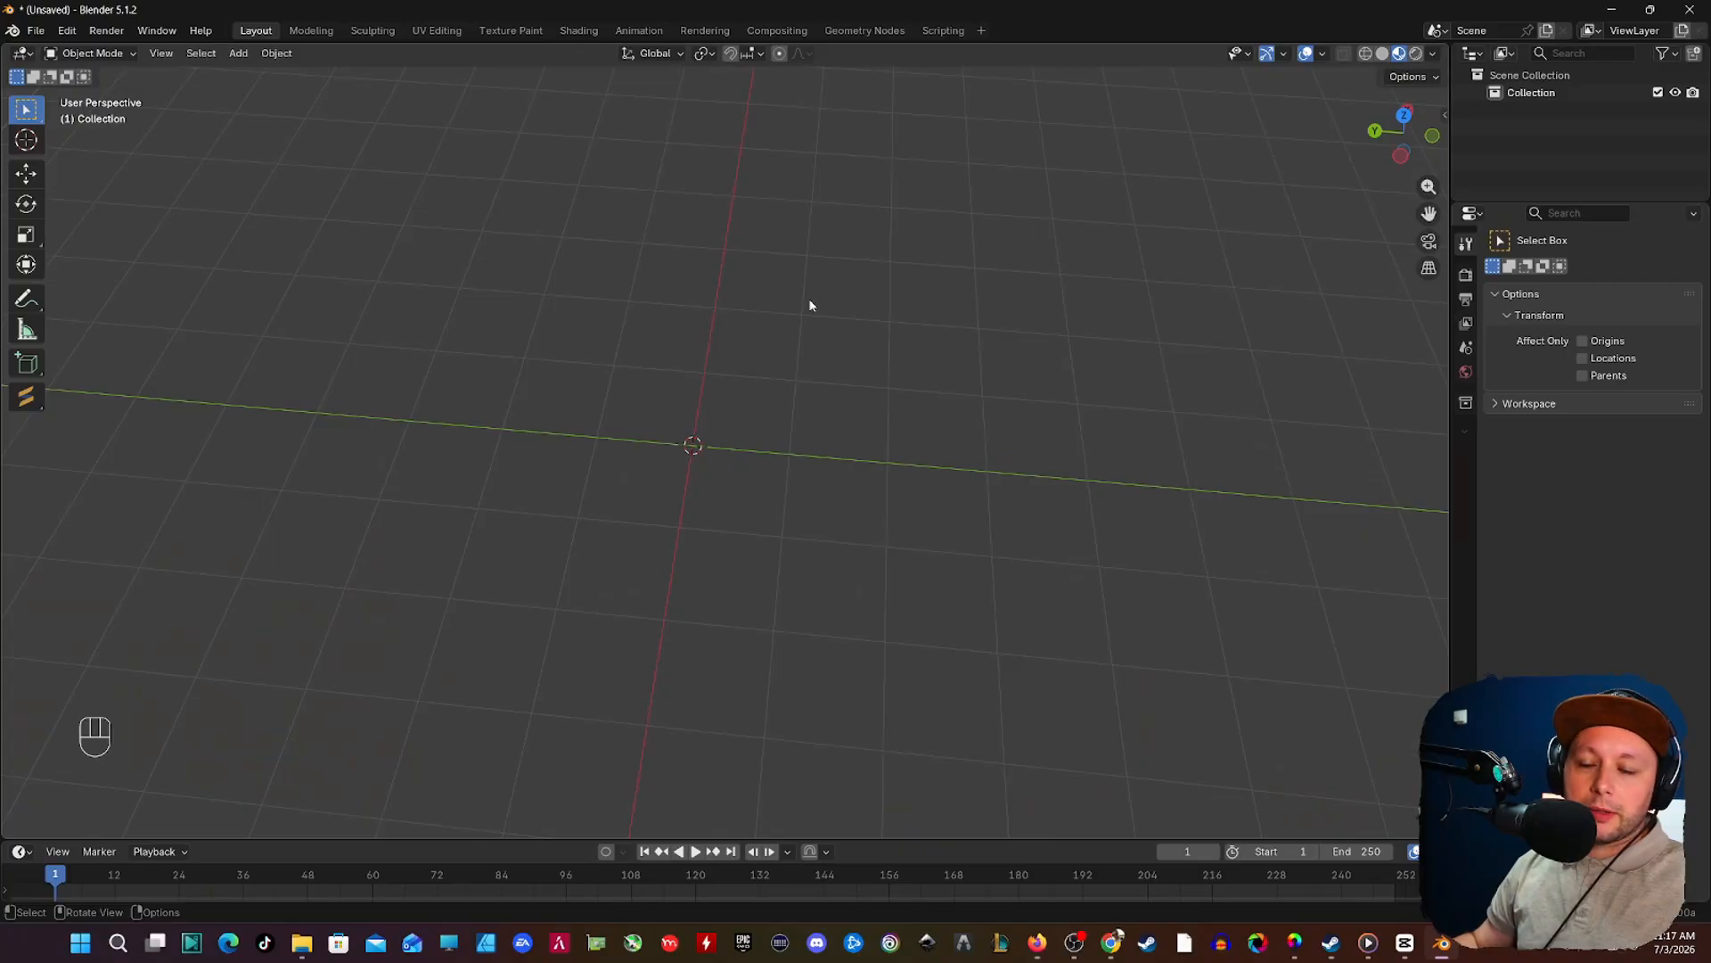
Step: Add a plane mesh at the world origin
key(shift+a)
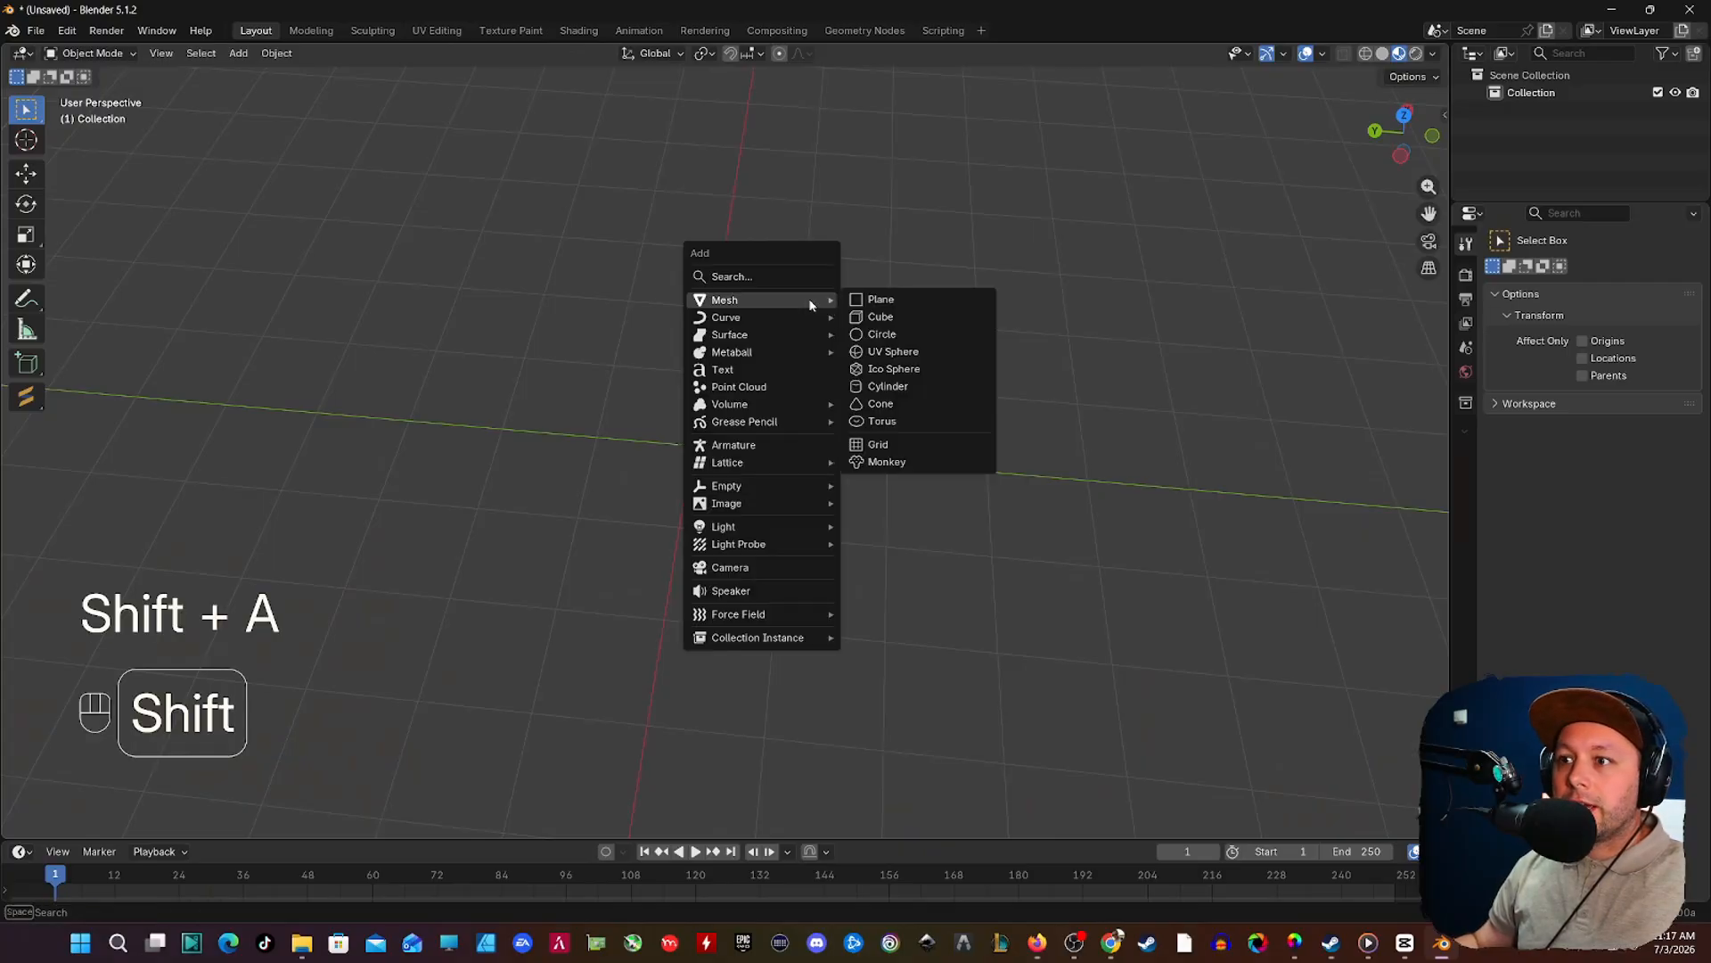
click(878, 300)
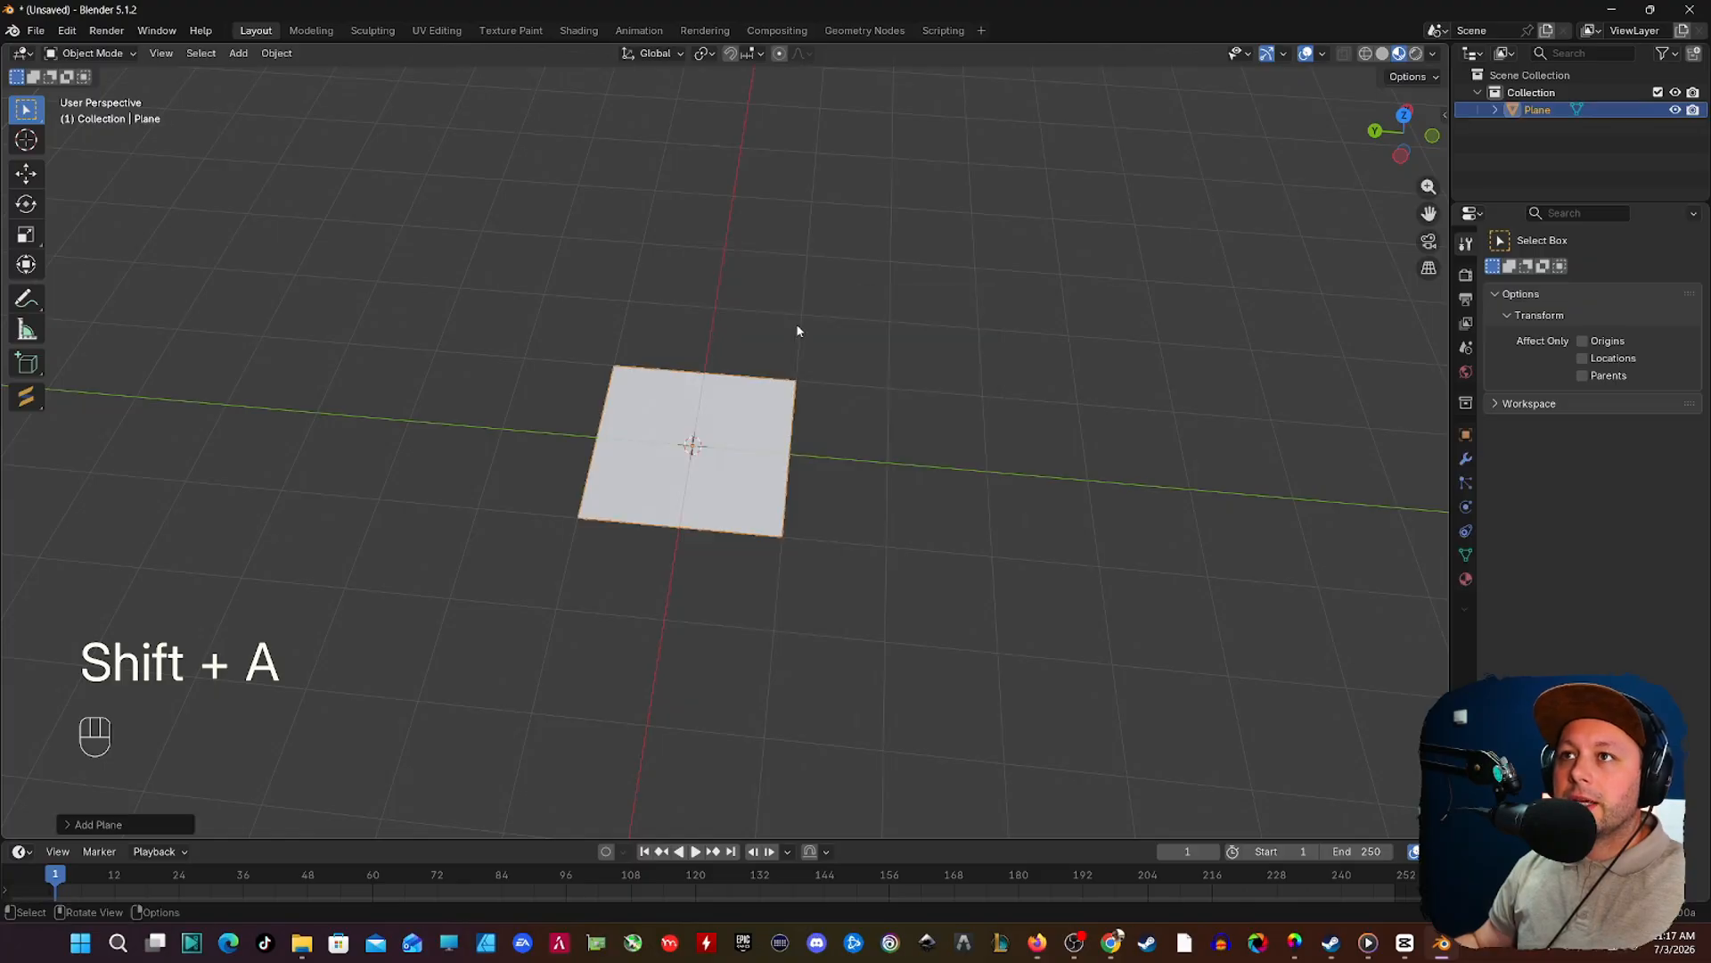
scroll(799, 329, up, 4)
middle_drag(699, 304, 702, 353)
shift+middle_drag(701, 353, 695, 393)
middle_drag(695, 392, 697, 398)
shift+middle_drag(697, 398, 720, 378)
Step: Create a Principled Ucupaint node setup for the plane with Color, Metallic, Roughness and Normal channels
key(n)
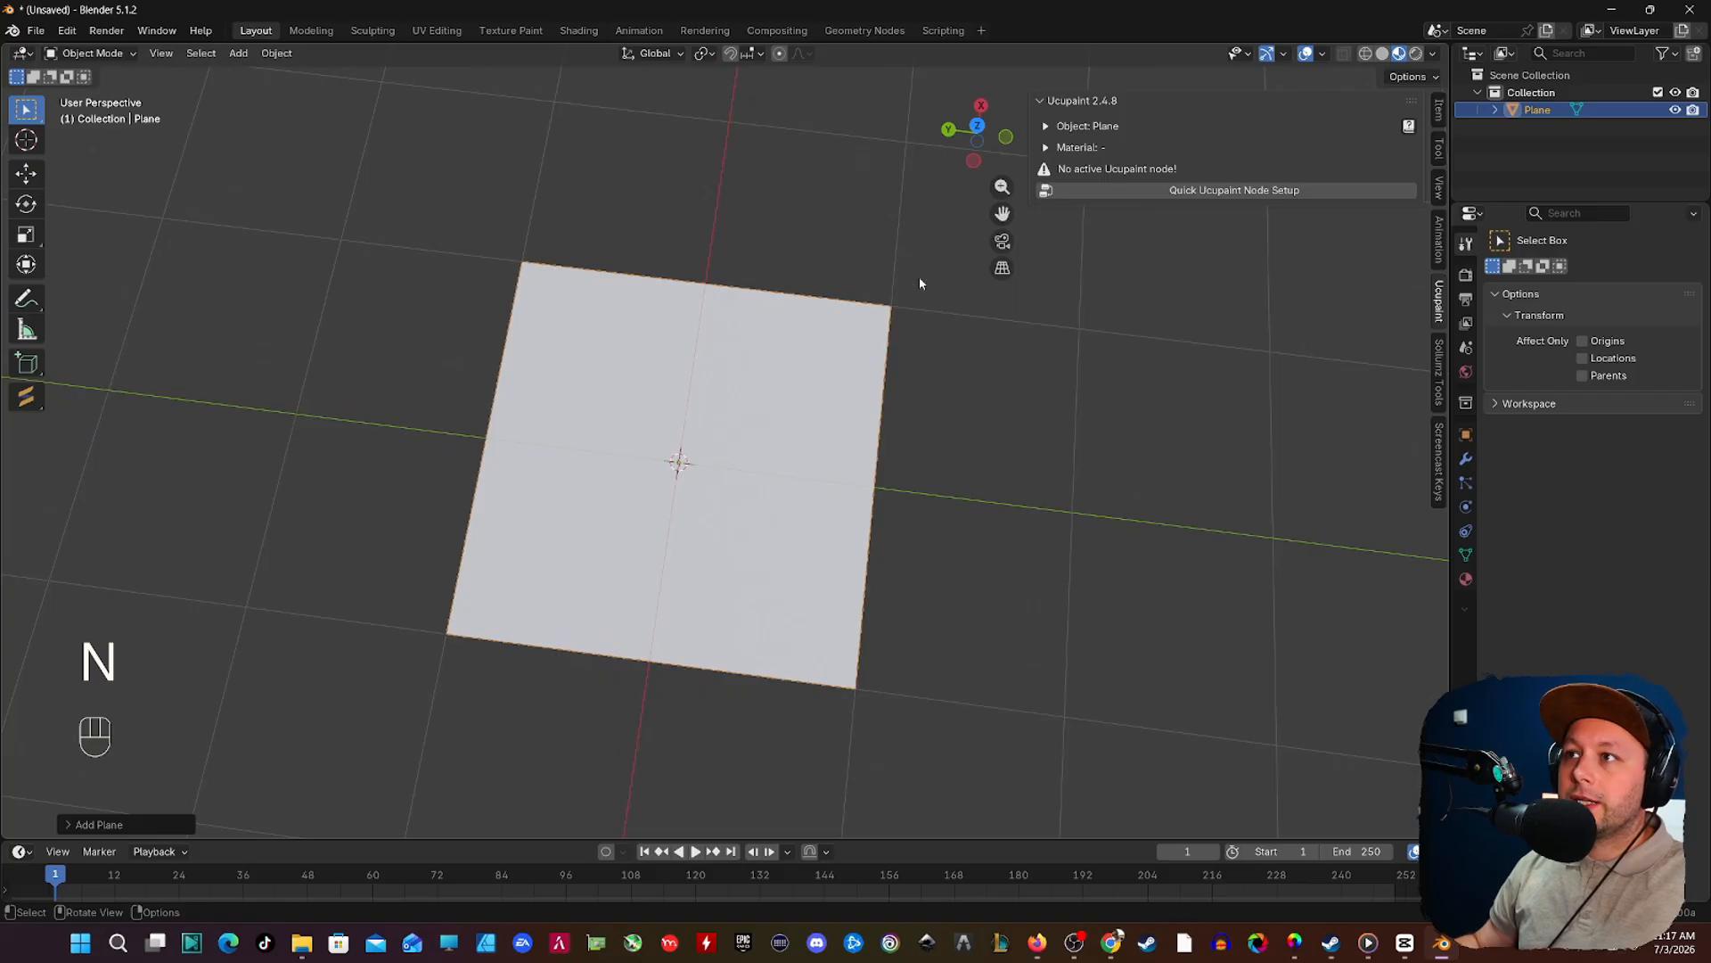
click(1236, 191)
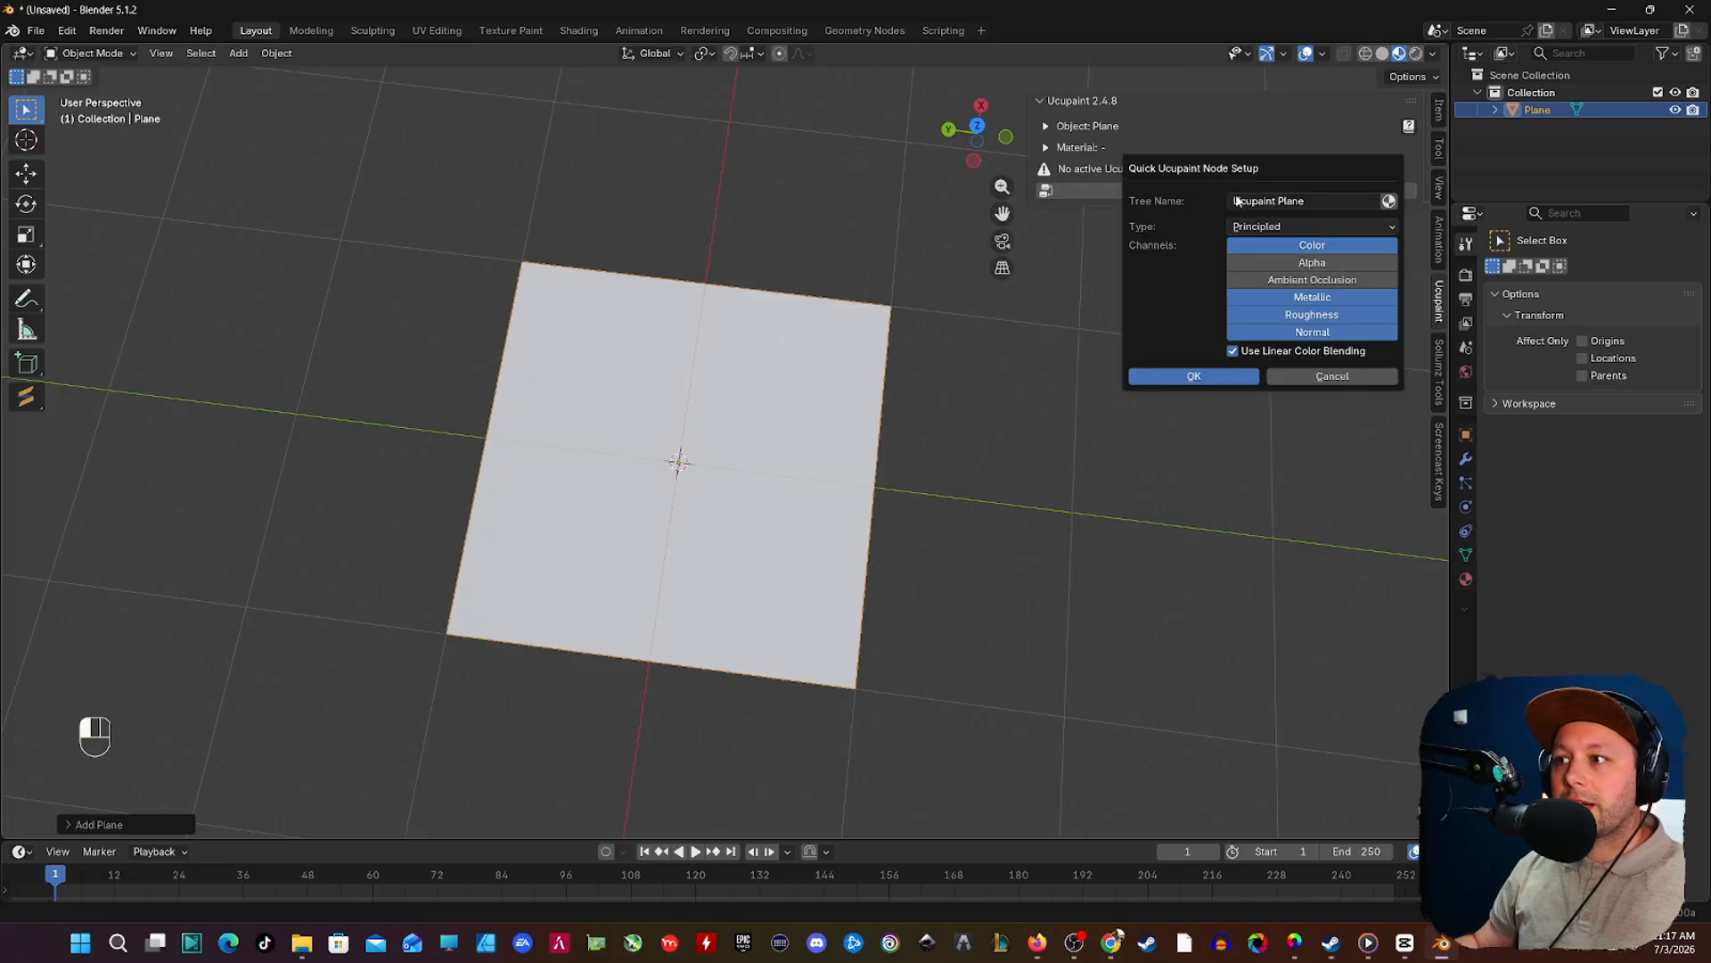
click(1168, 378)
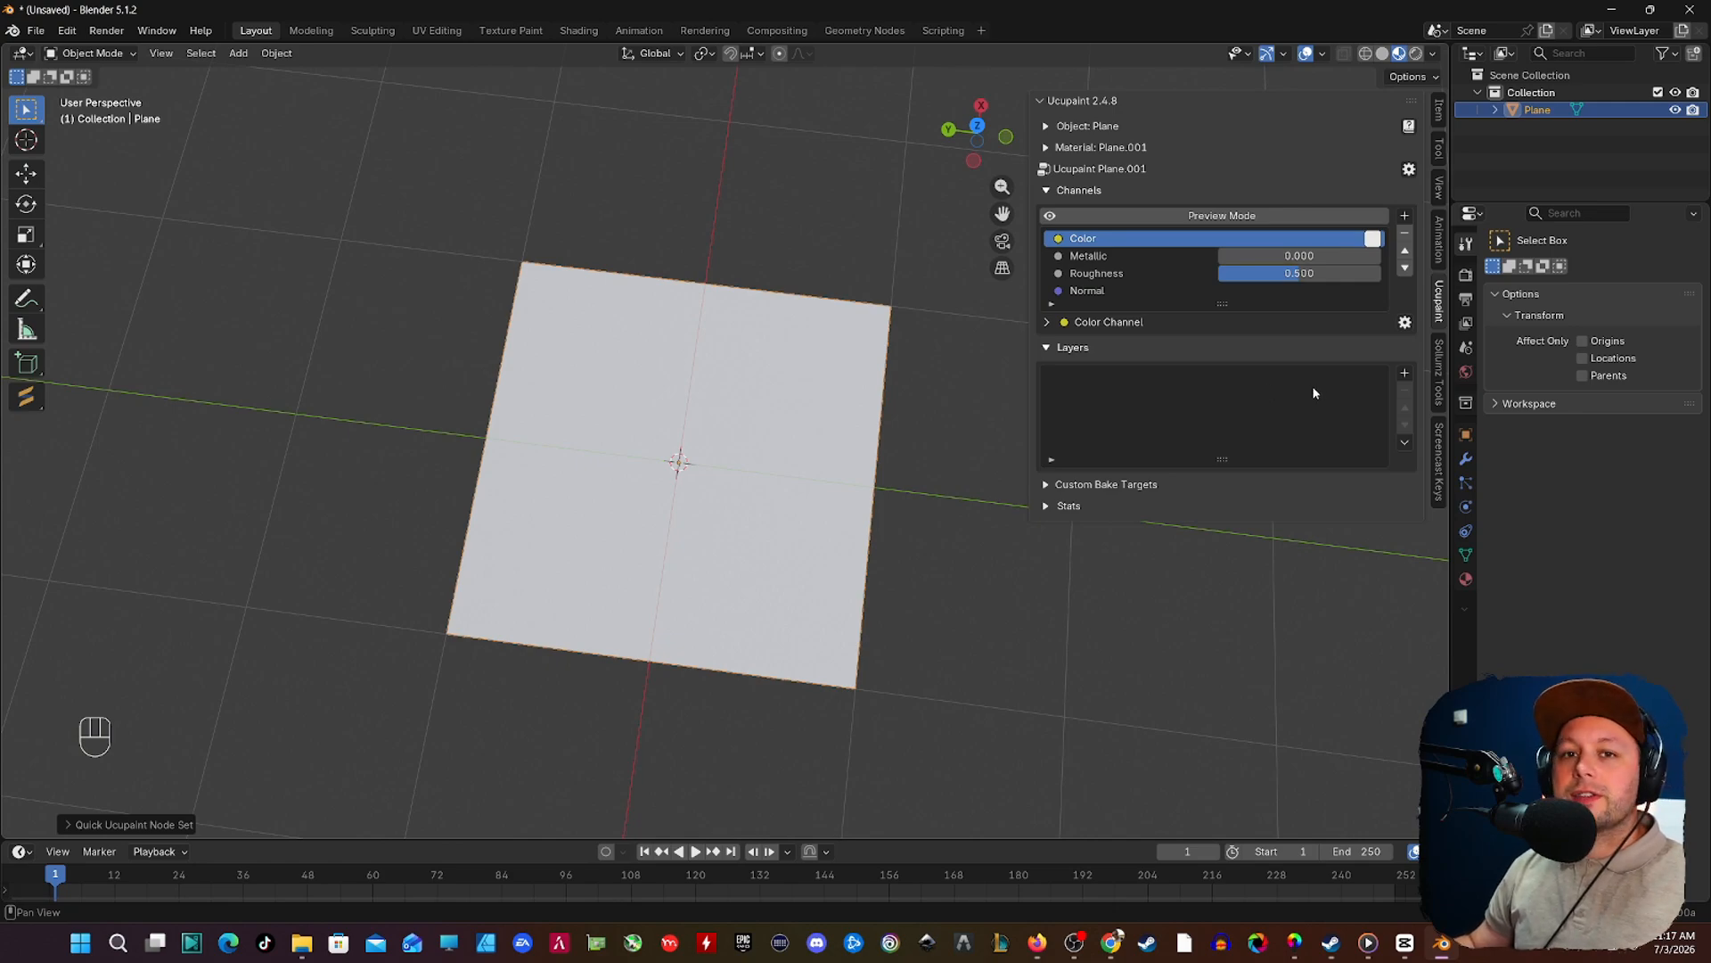
Step: Add a solid color layer in very dark red, mixed into the Color channel without a mask
click(1405, 375)
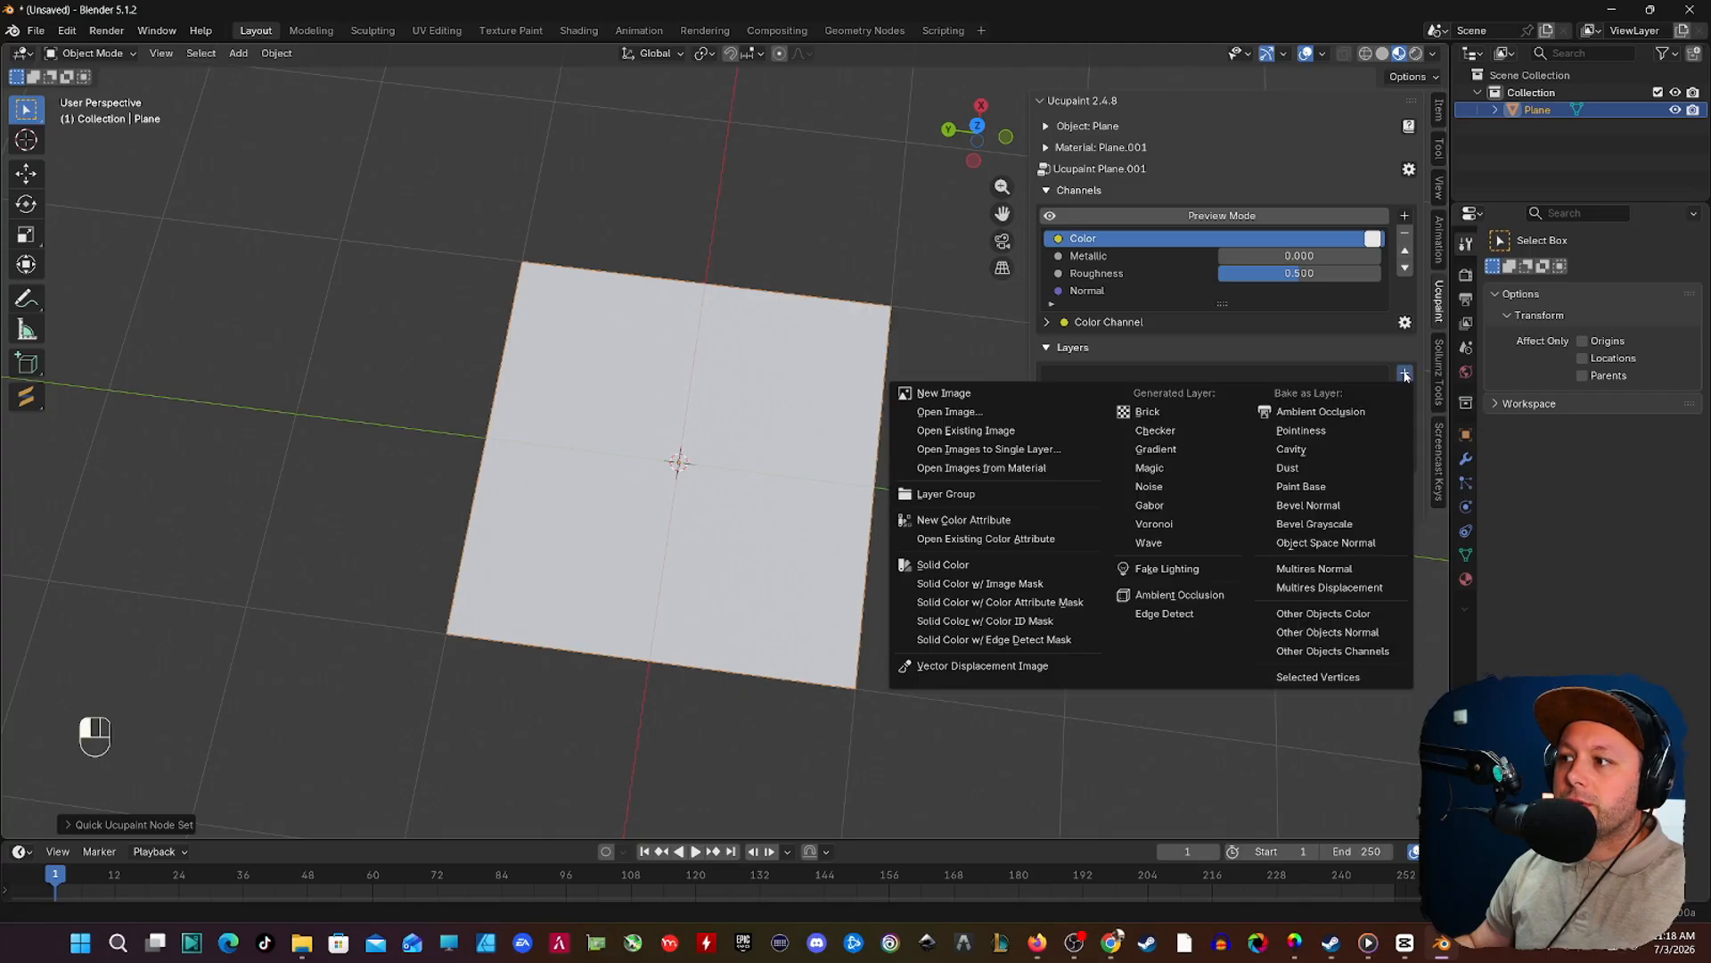
click(971, 564)
click(1013, 611)
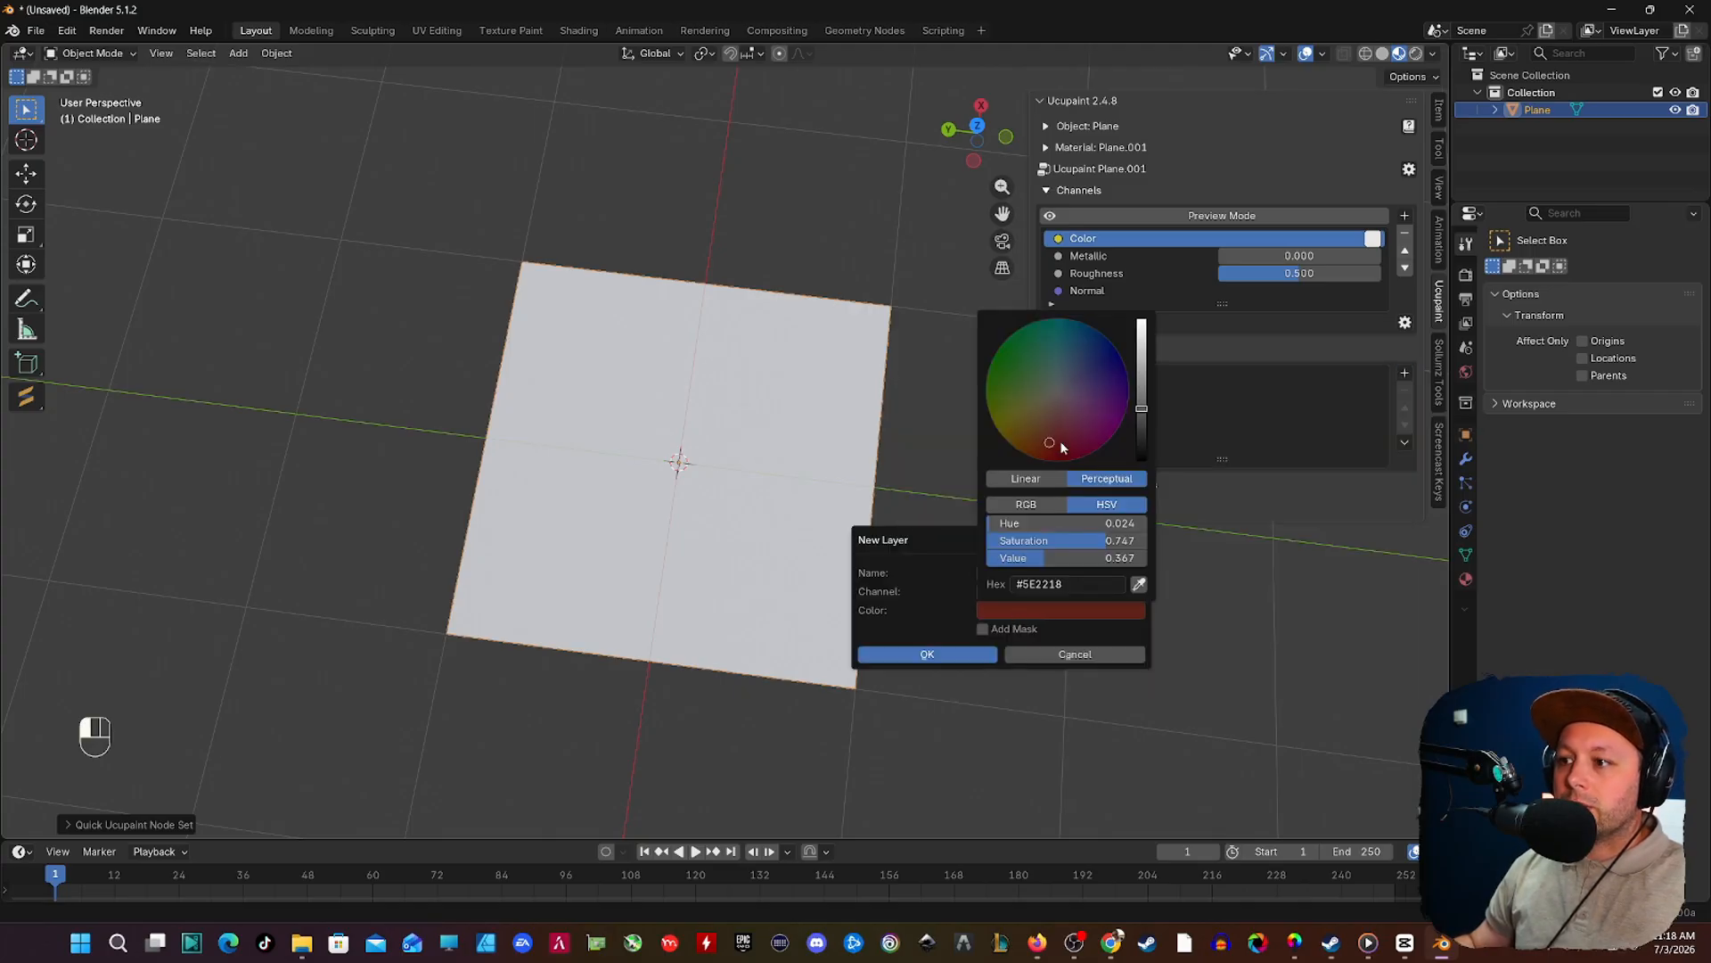
drag(1061, 441, 1142, 428)
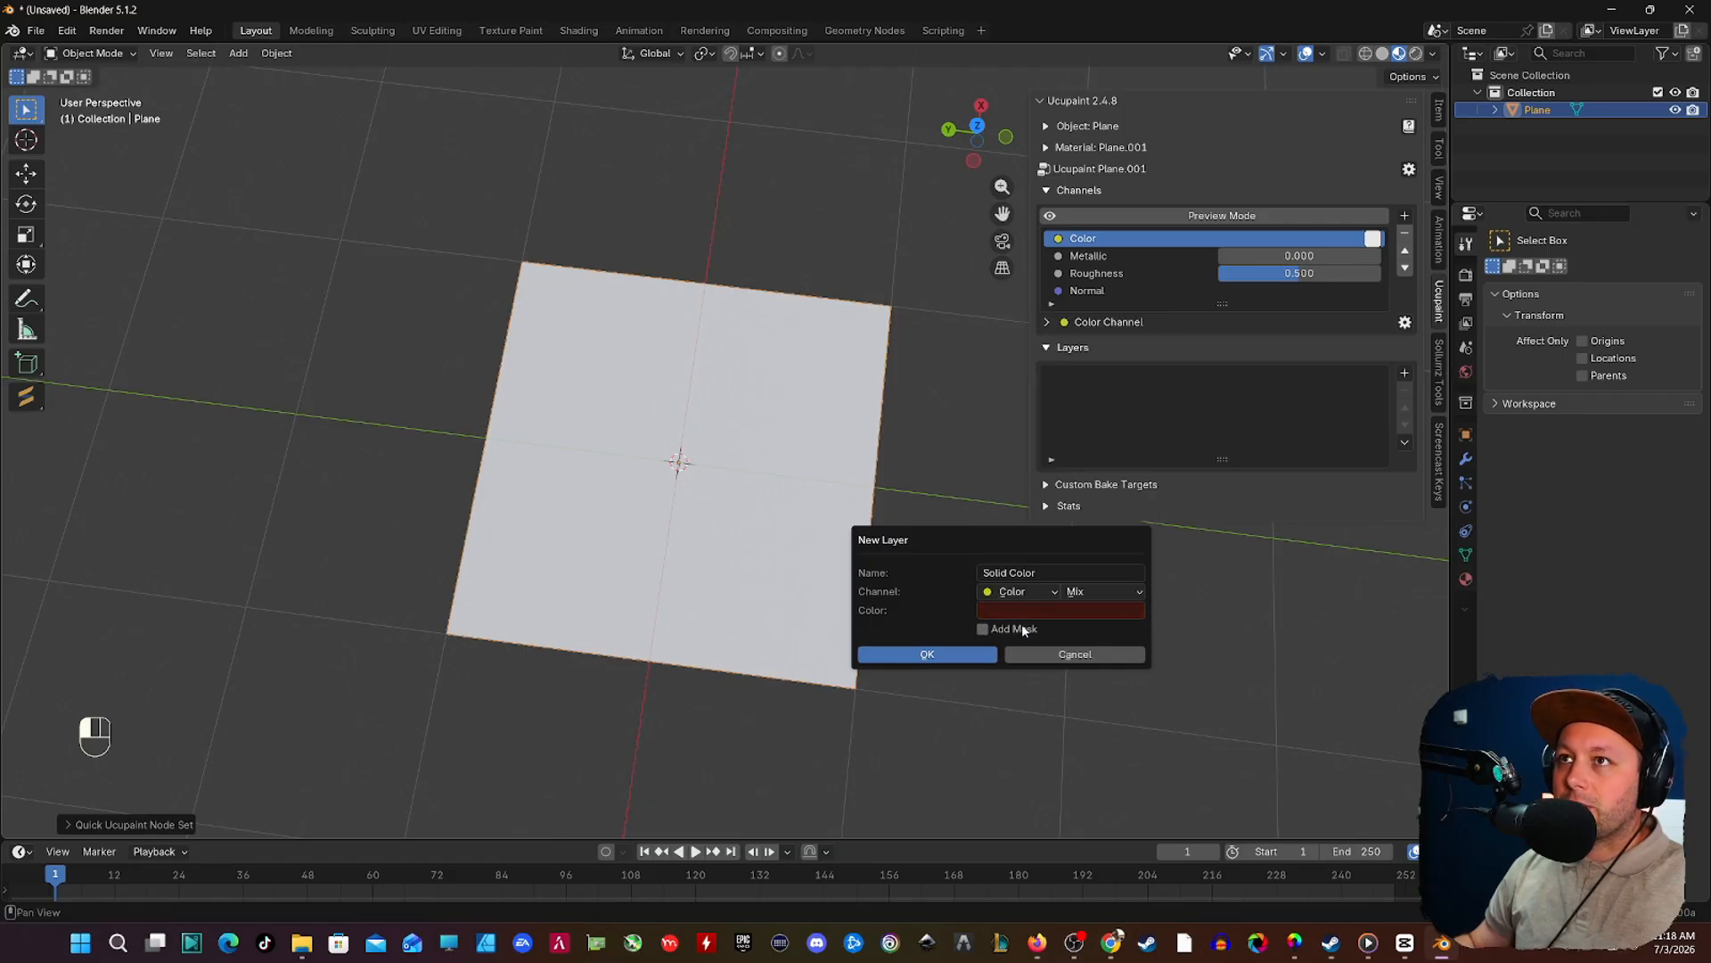
click(952, 656)
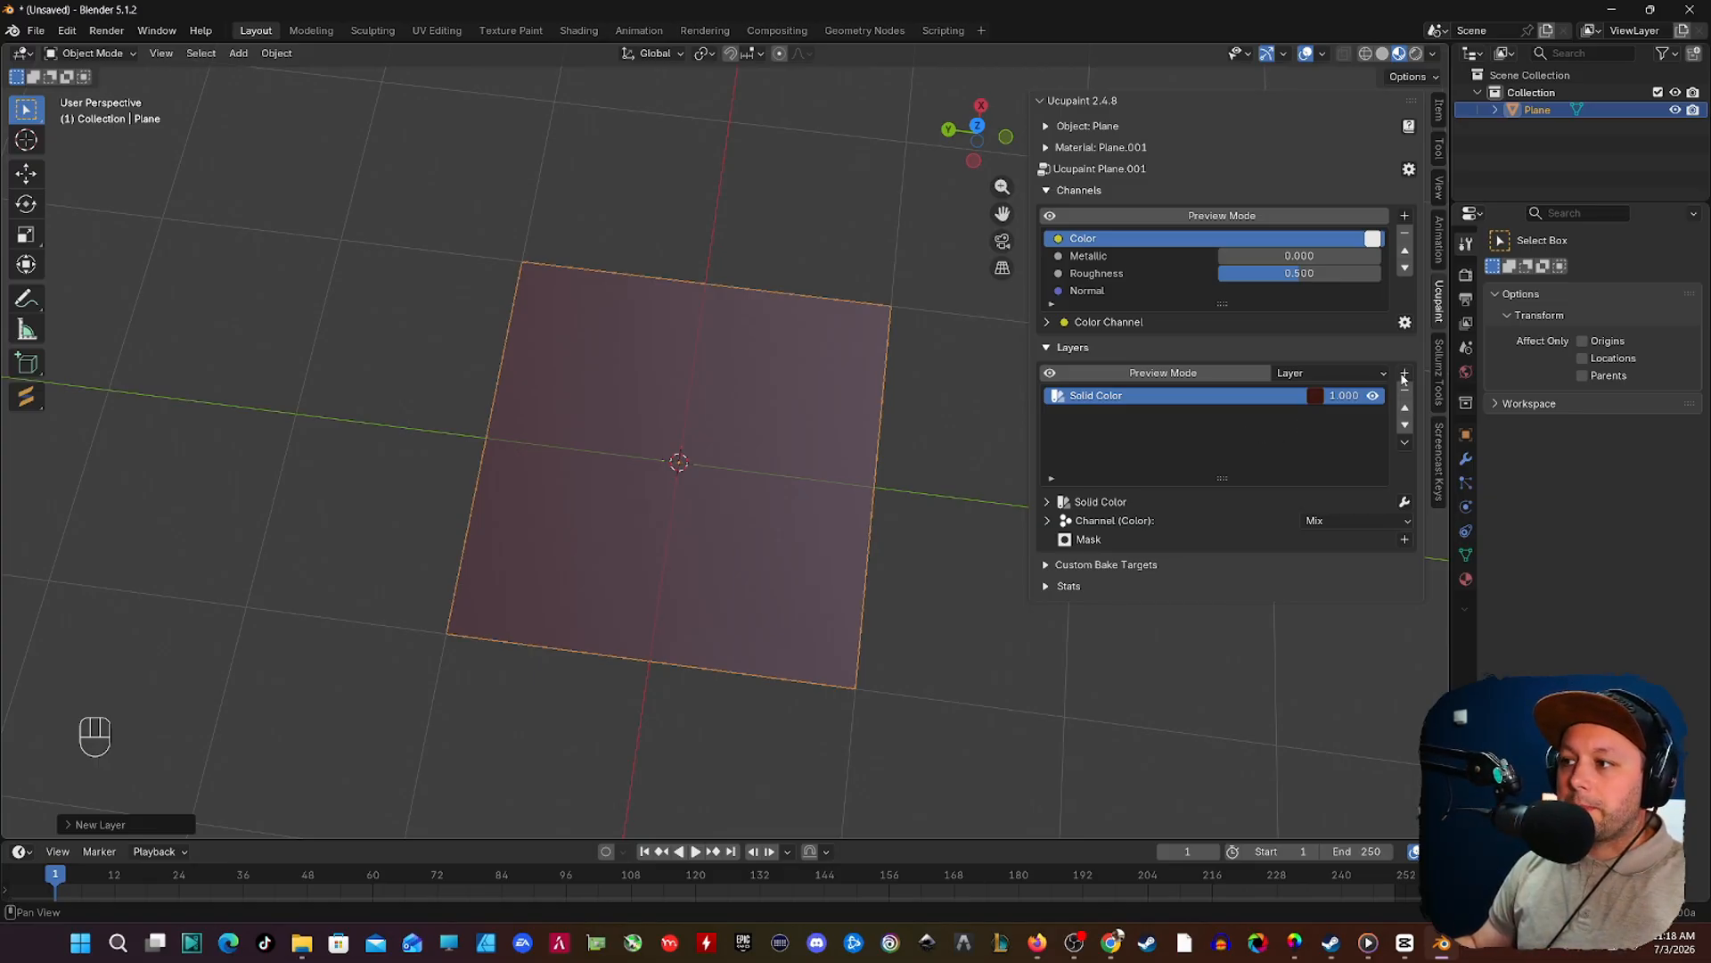
Step: Add a generated Noise layer above the solid color using UV coordinates and set its noise scale to 34.7
click(1404, 375)
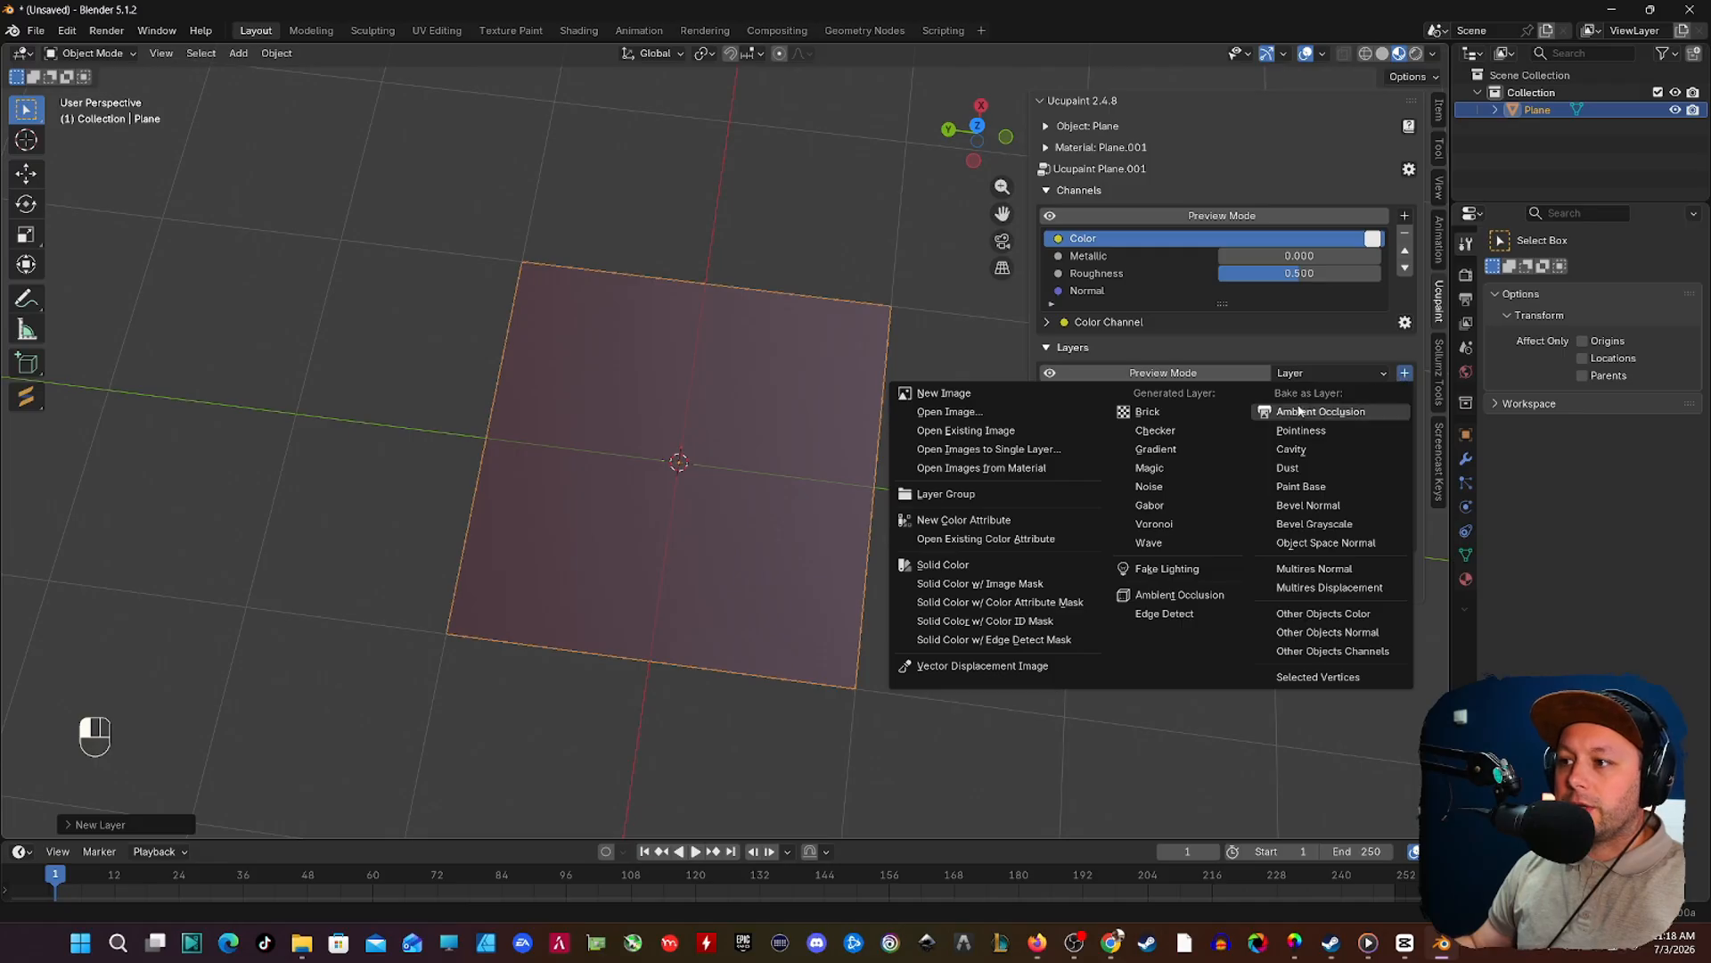
click(1170, 490)
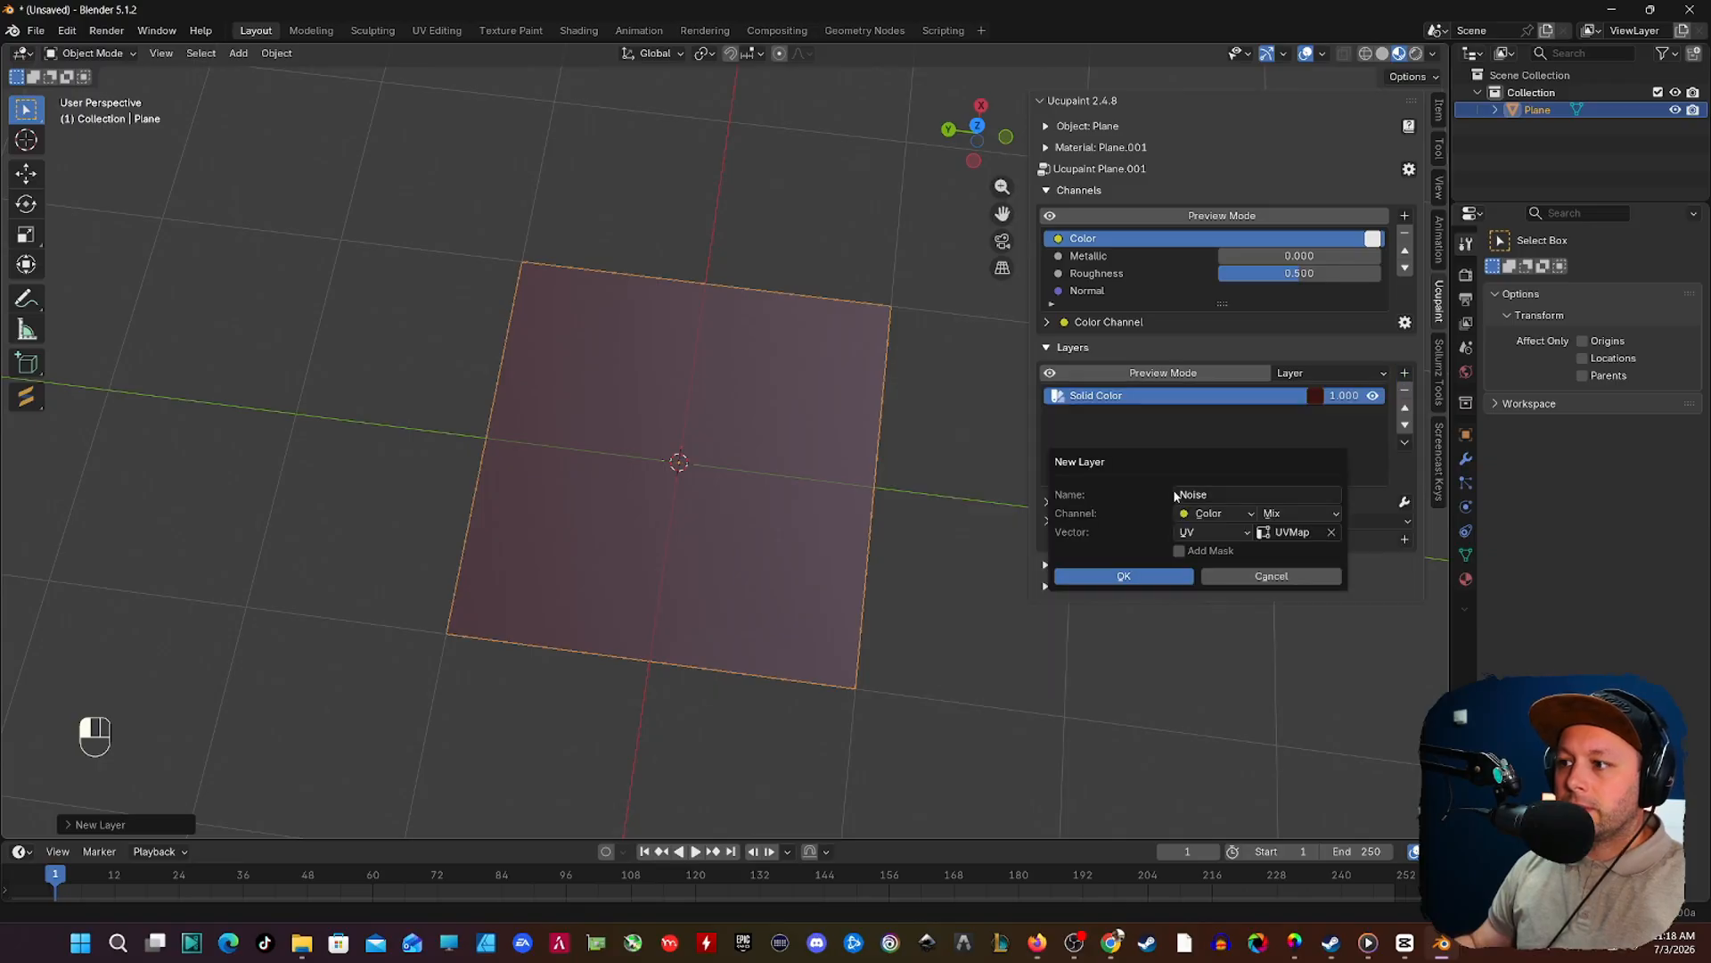
click(1150, 576)
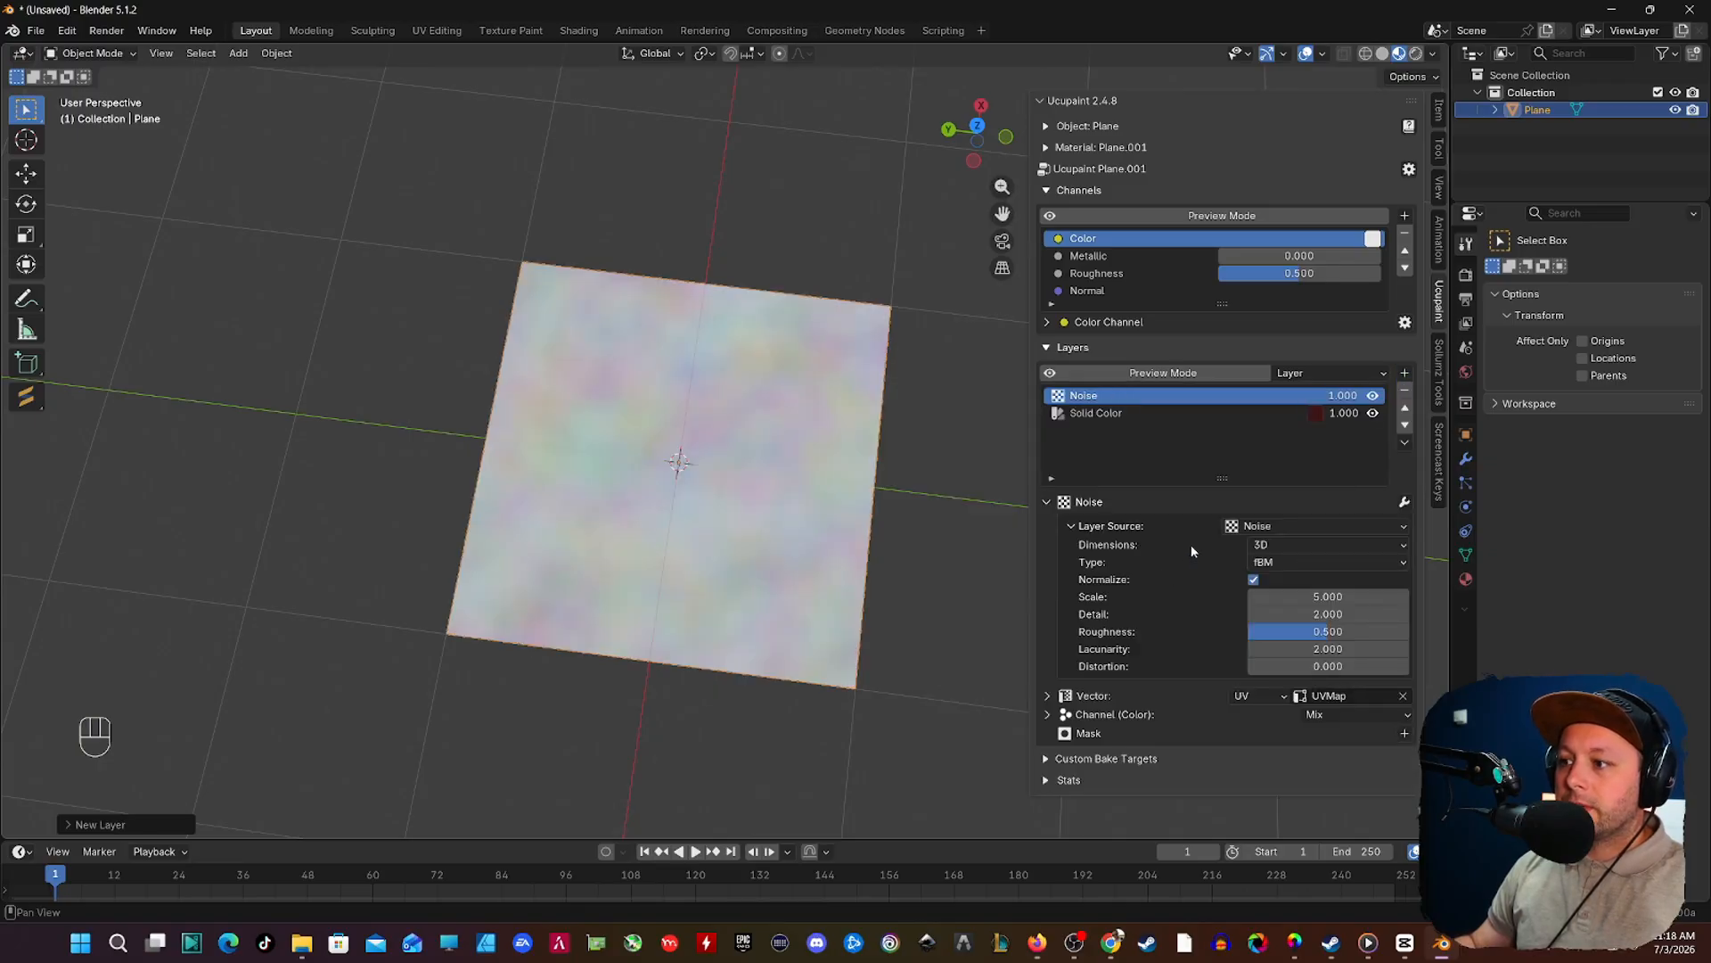
drag(1328, 596, 1560, 597)
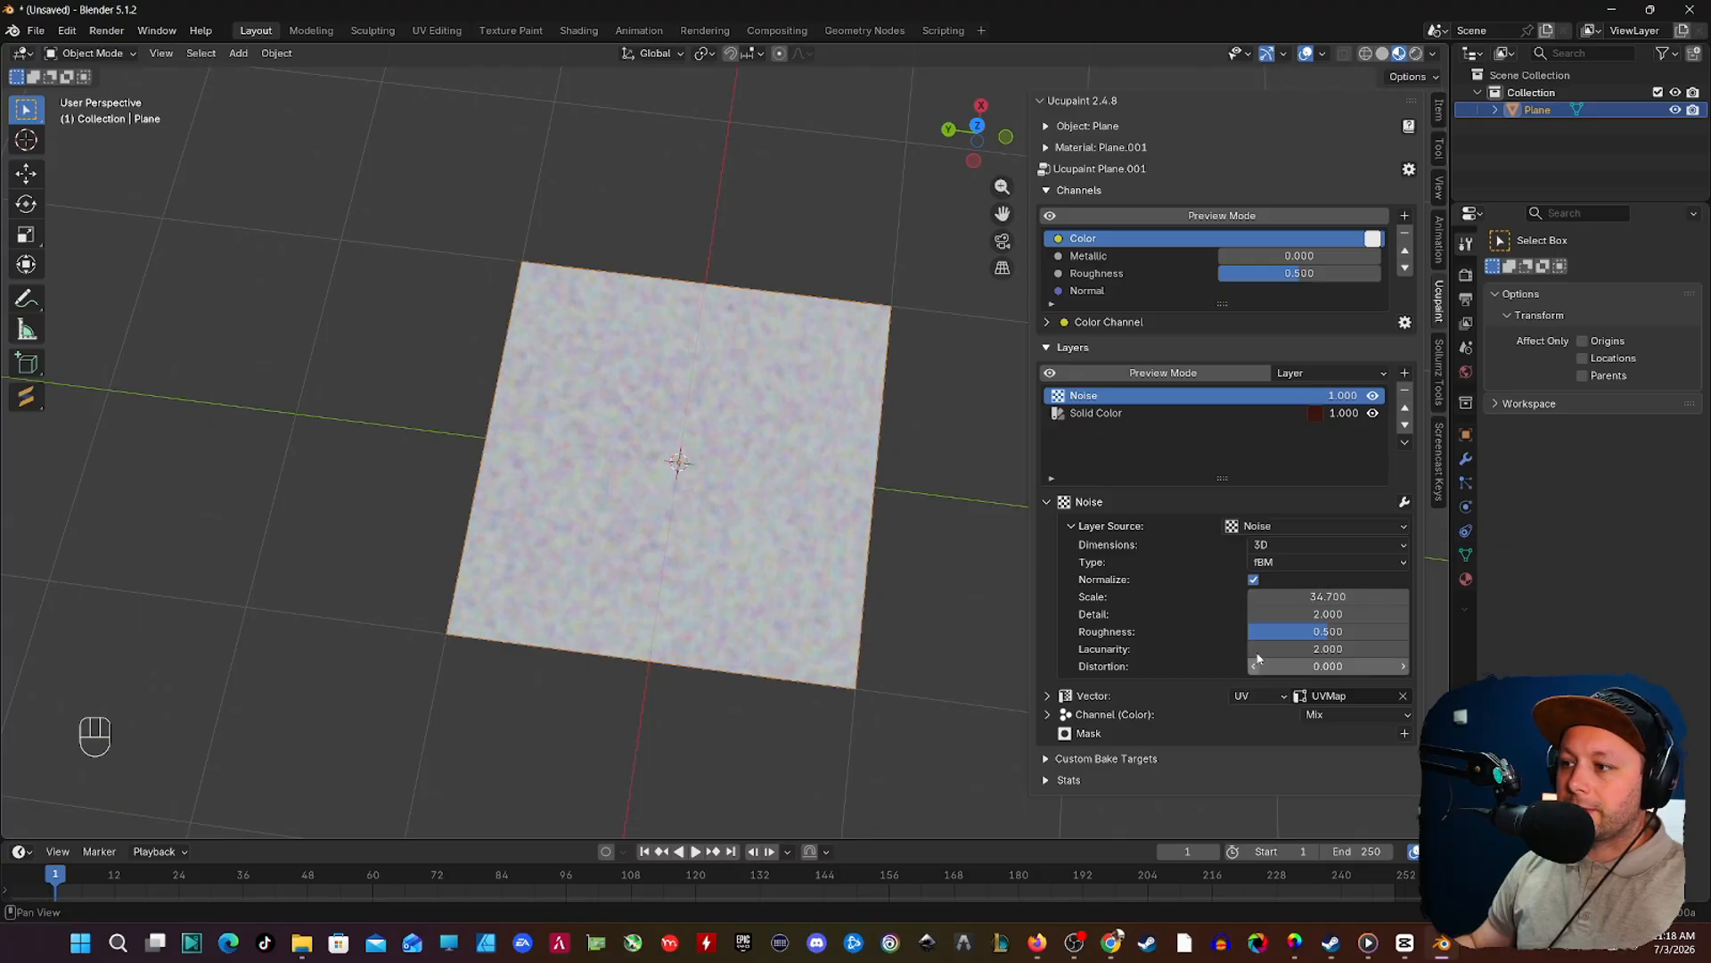
Step: Lock the Noise layer's vector scale to uniform and set it to -1.9 on all axes
click(1046, 697)
scroll(1257, 655, down, 3)
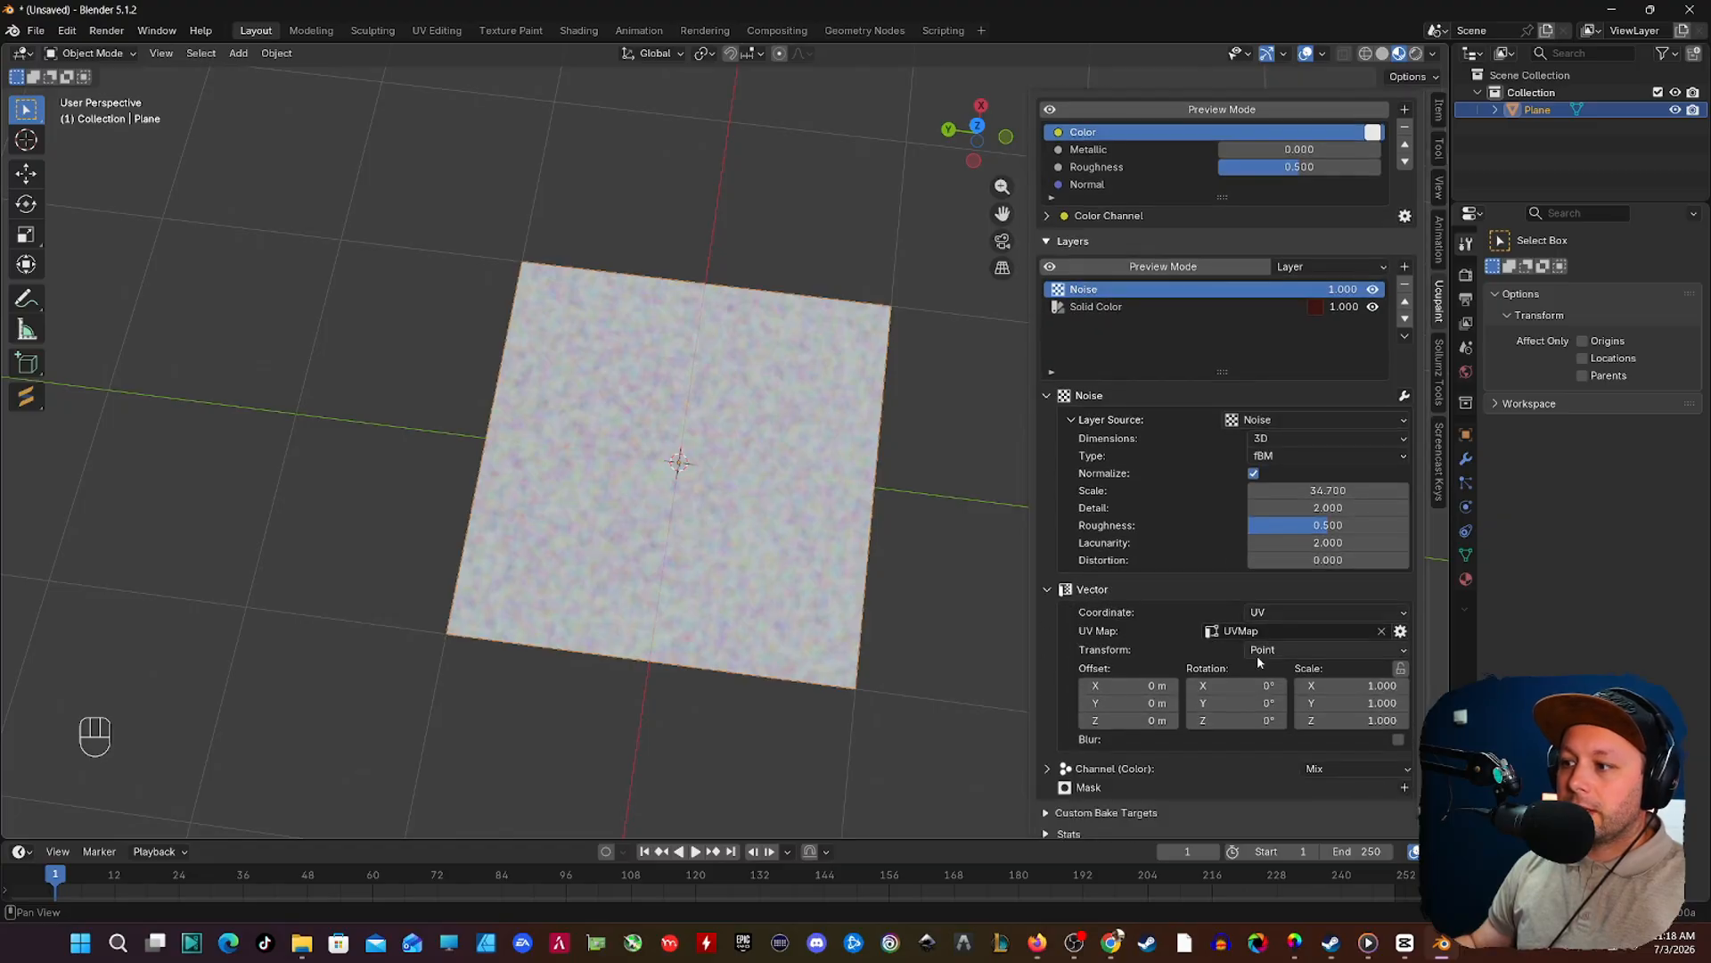
click(1400, 669)
drag(1382, 685, 1230, 685)
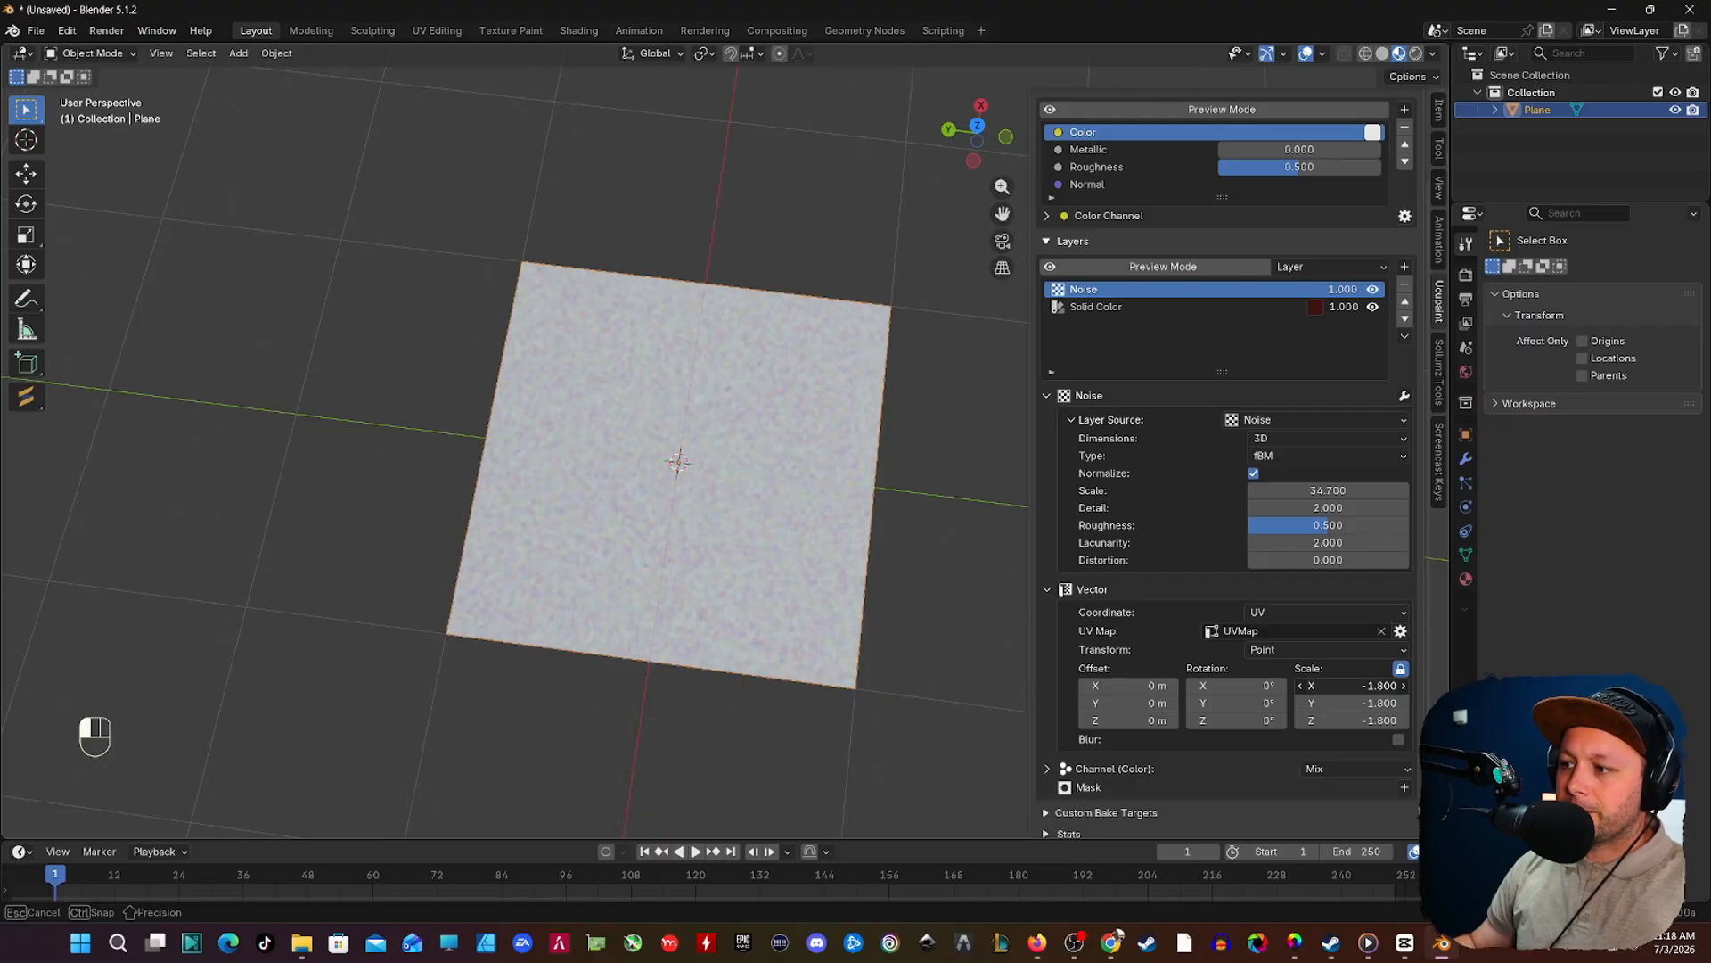
drag(1230, 686, 1216, 686)
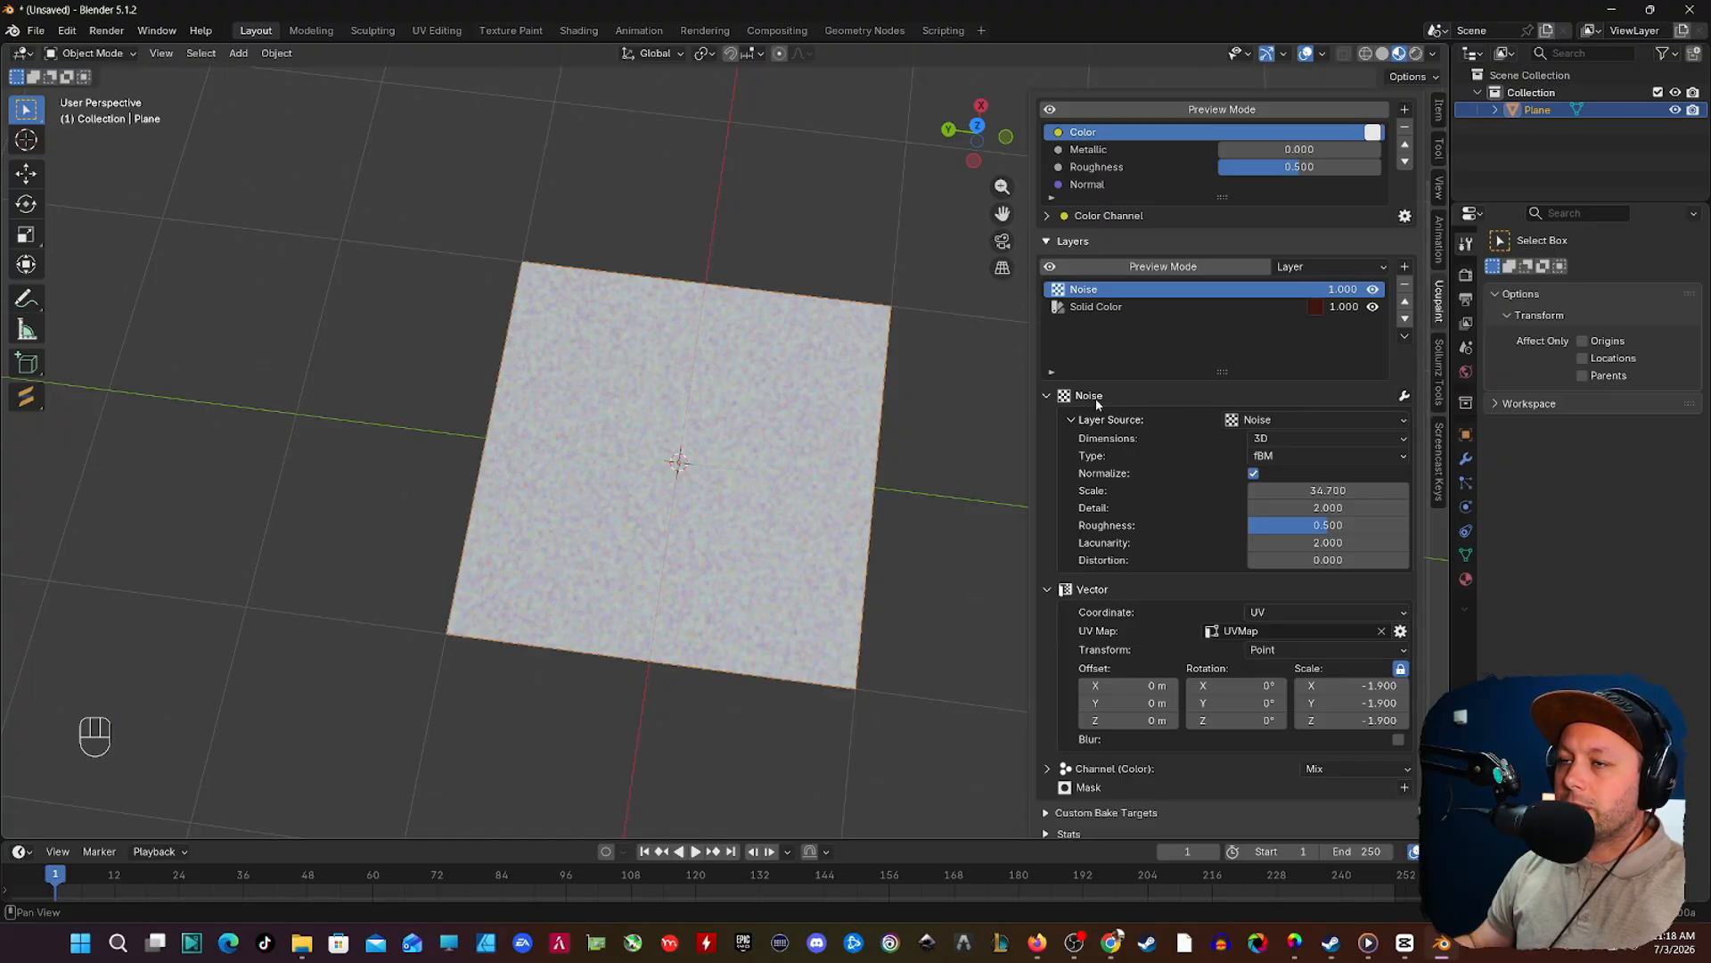
Step: Add a Color Ramp modifier to the Noise layer, placing the black stop at about 0.564 and the white stop at 0.874
click(1405, 396)
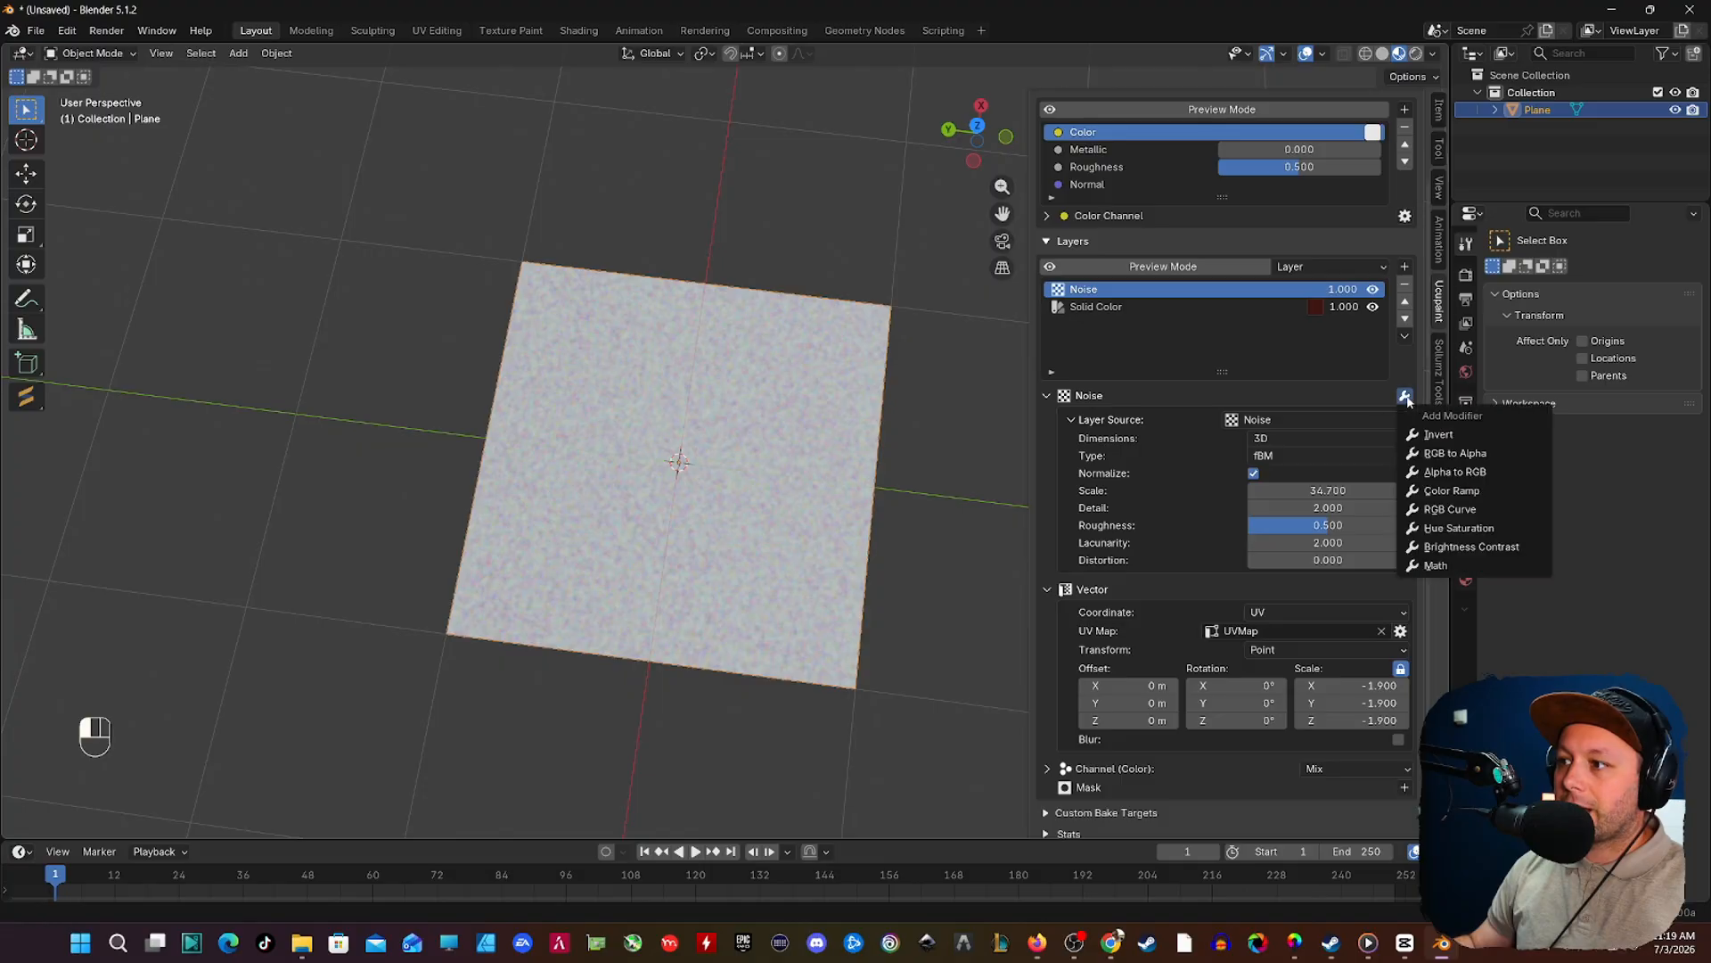
click(1451, 489)
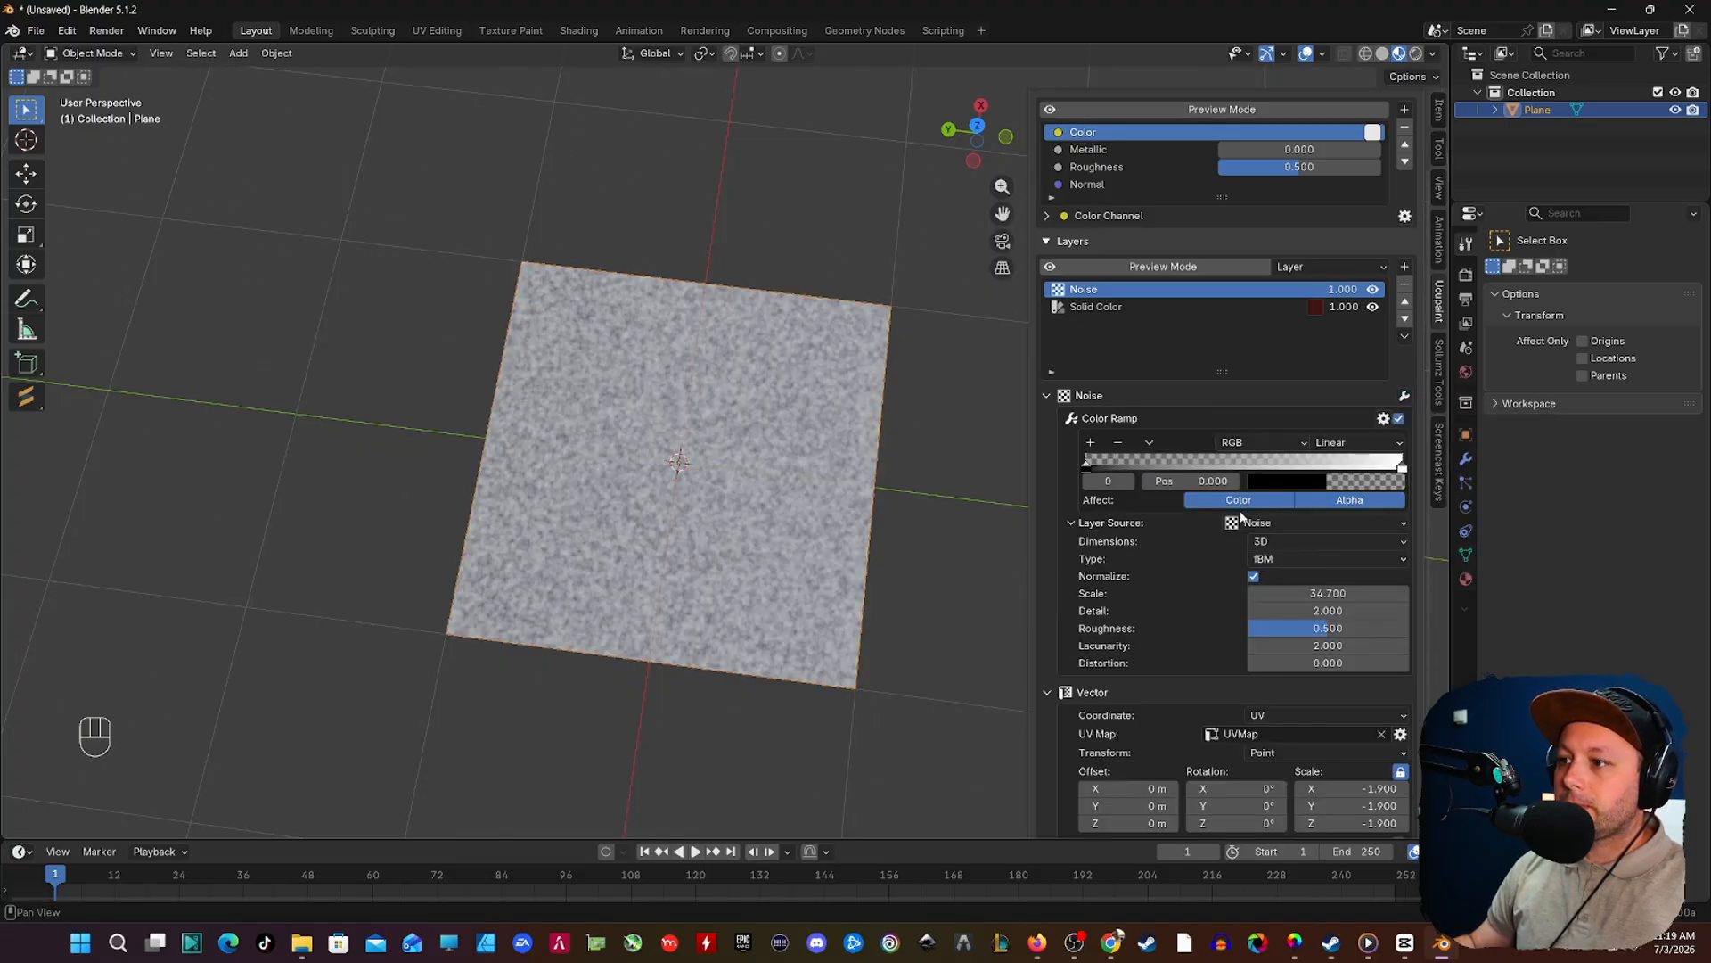
drag(1089, 473, 1267, 483)
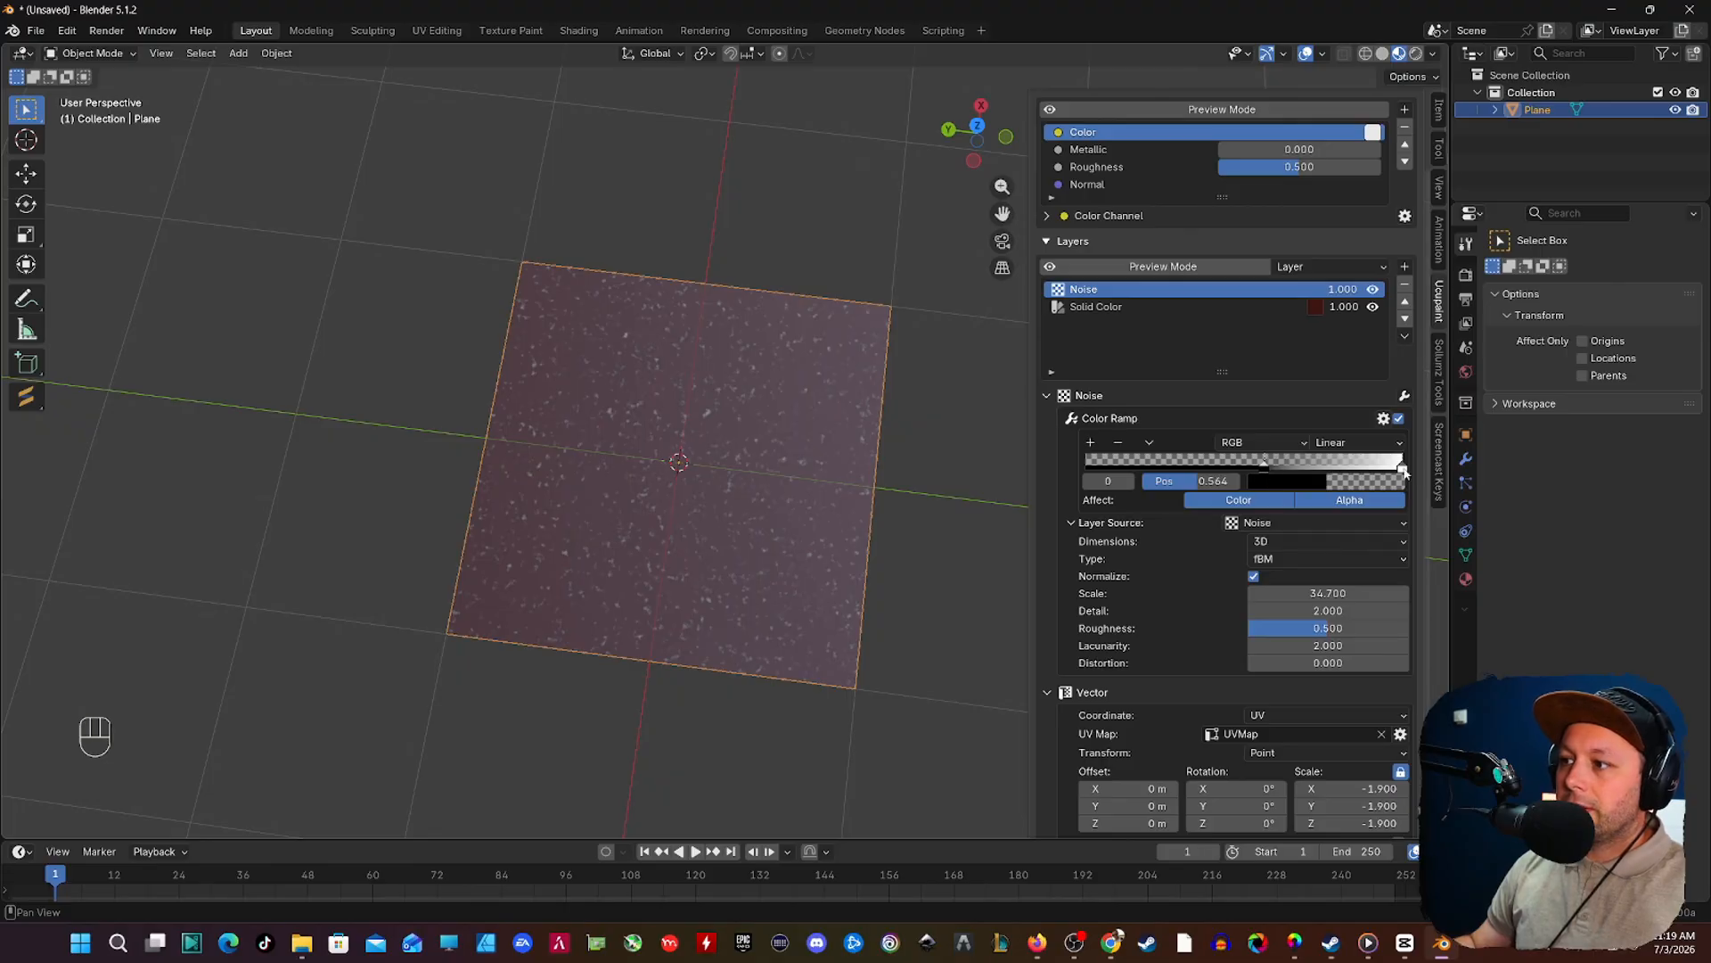
drag(1401, 464, 1363, 467)
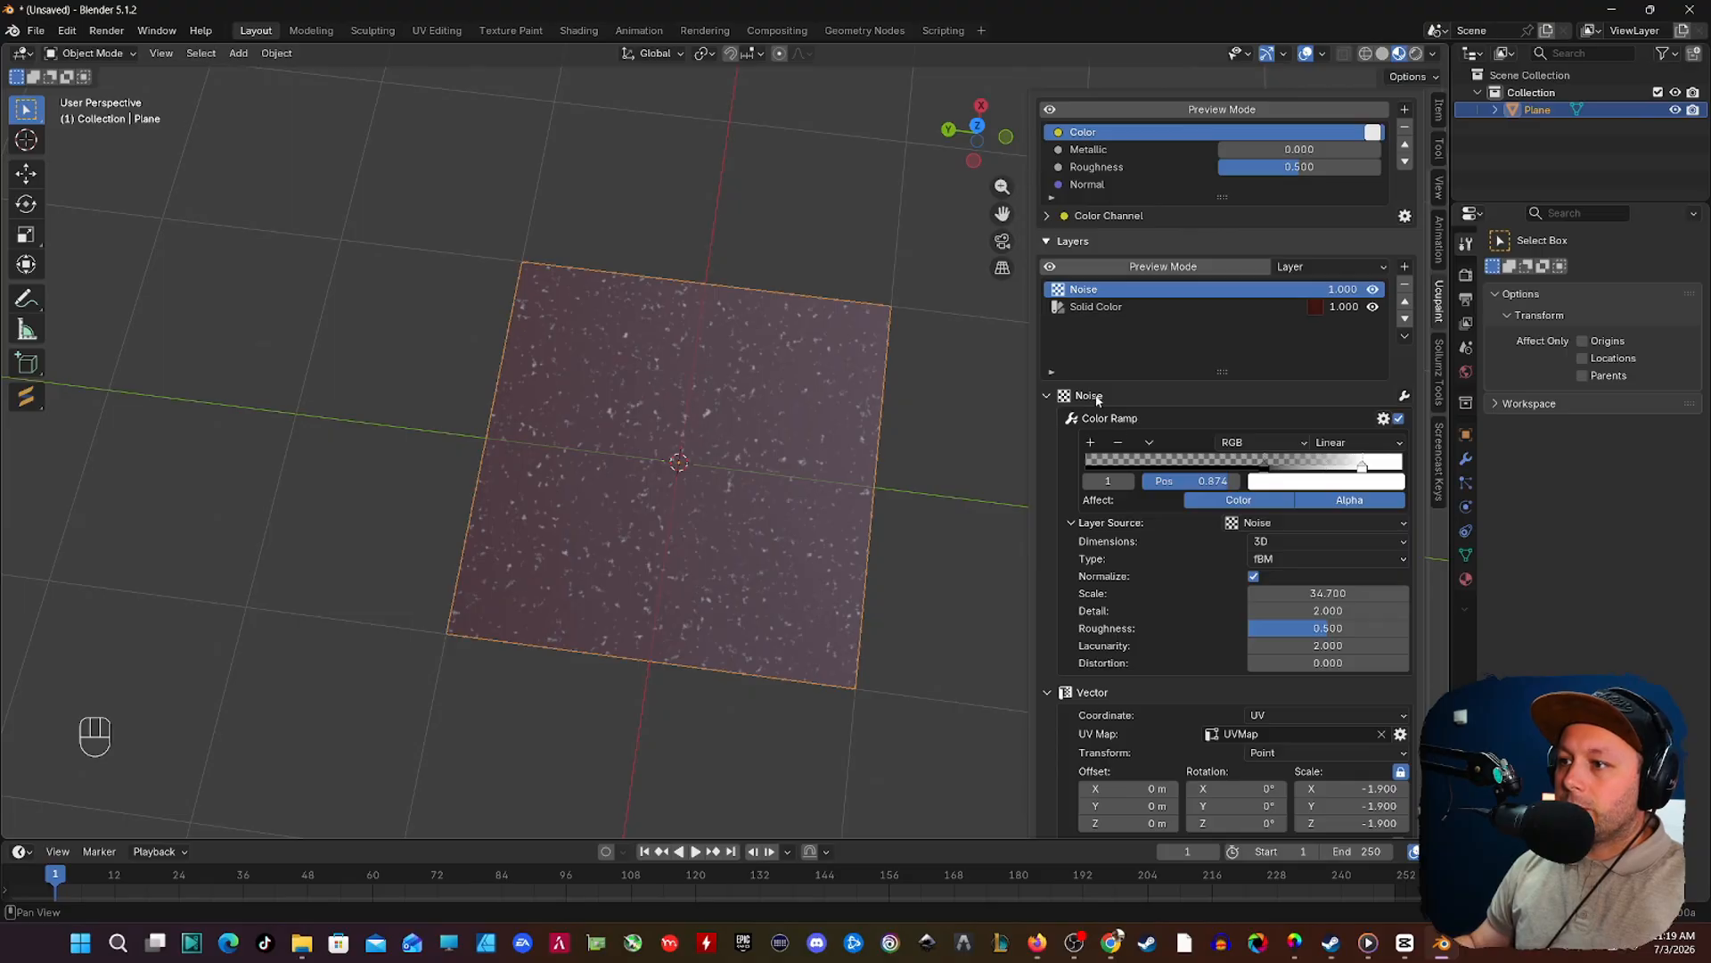
Step: On the Solid Color layer, set Roughness to a custom value of 1.0 and enable Bump with a value of 1.0
click(1104, 308)
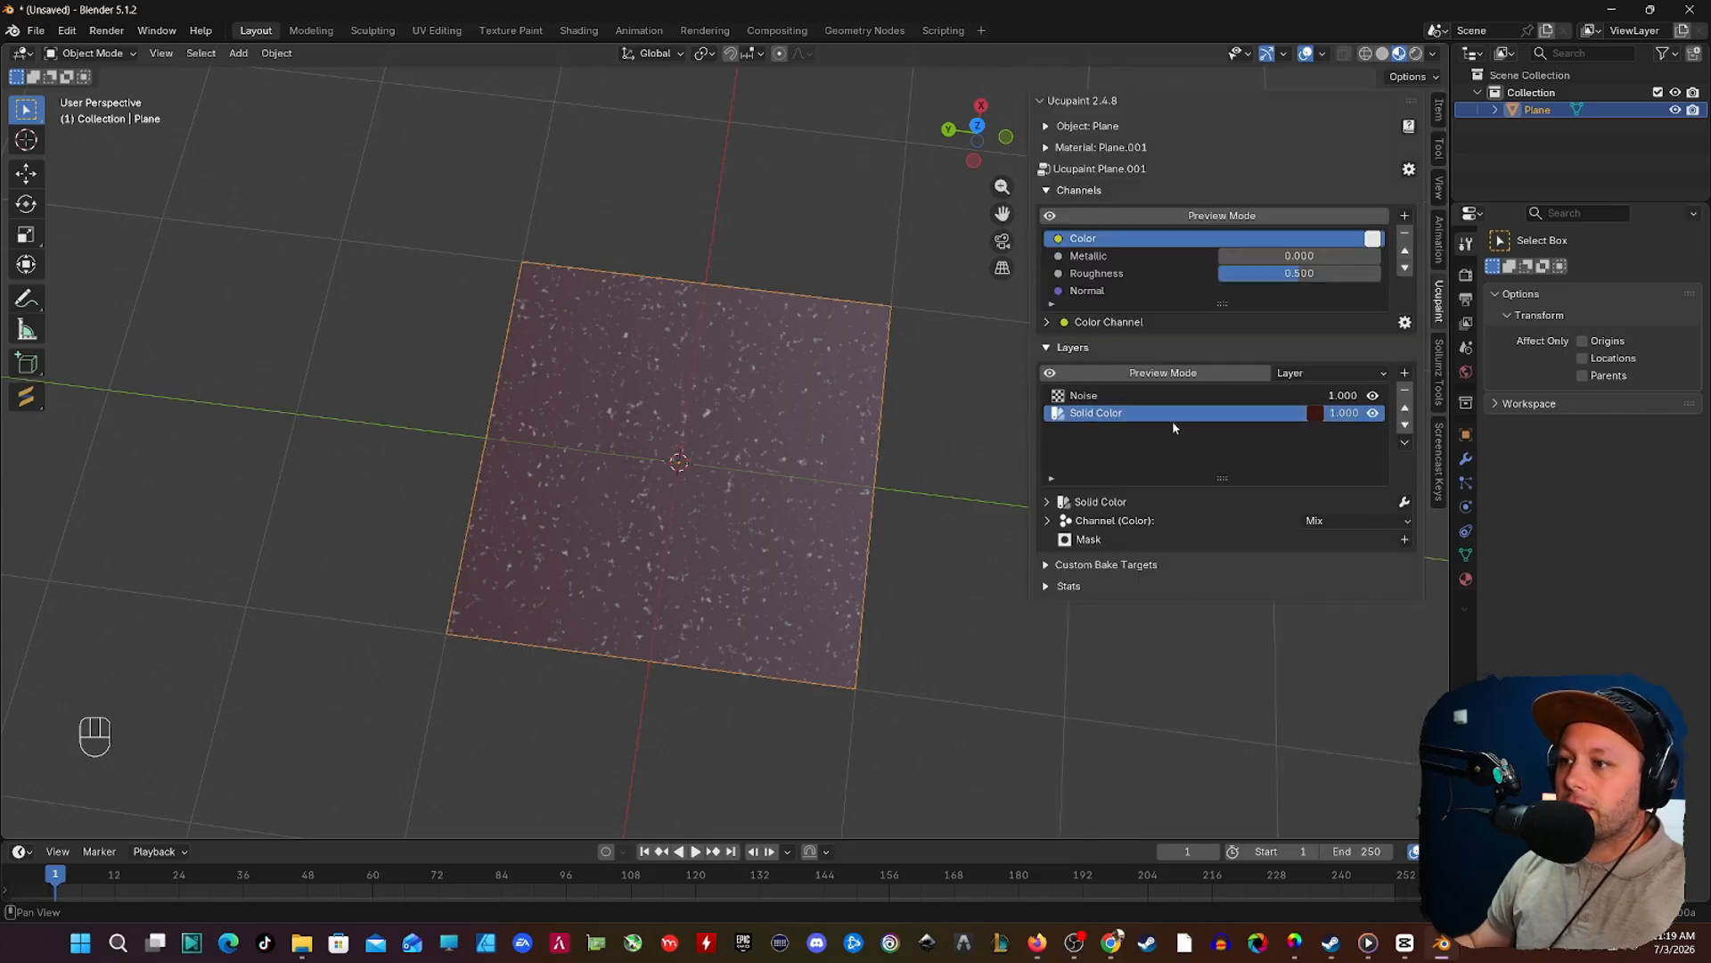
click(1049, 522)
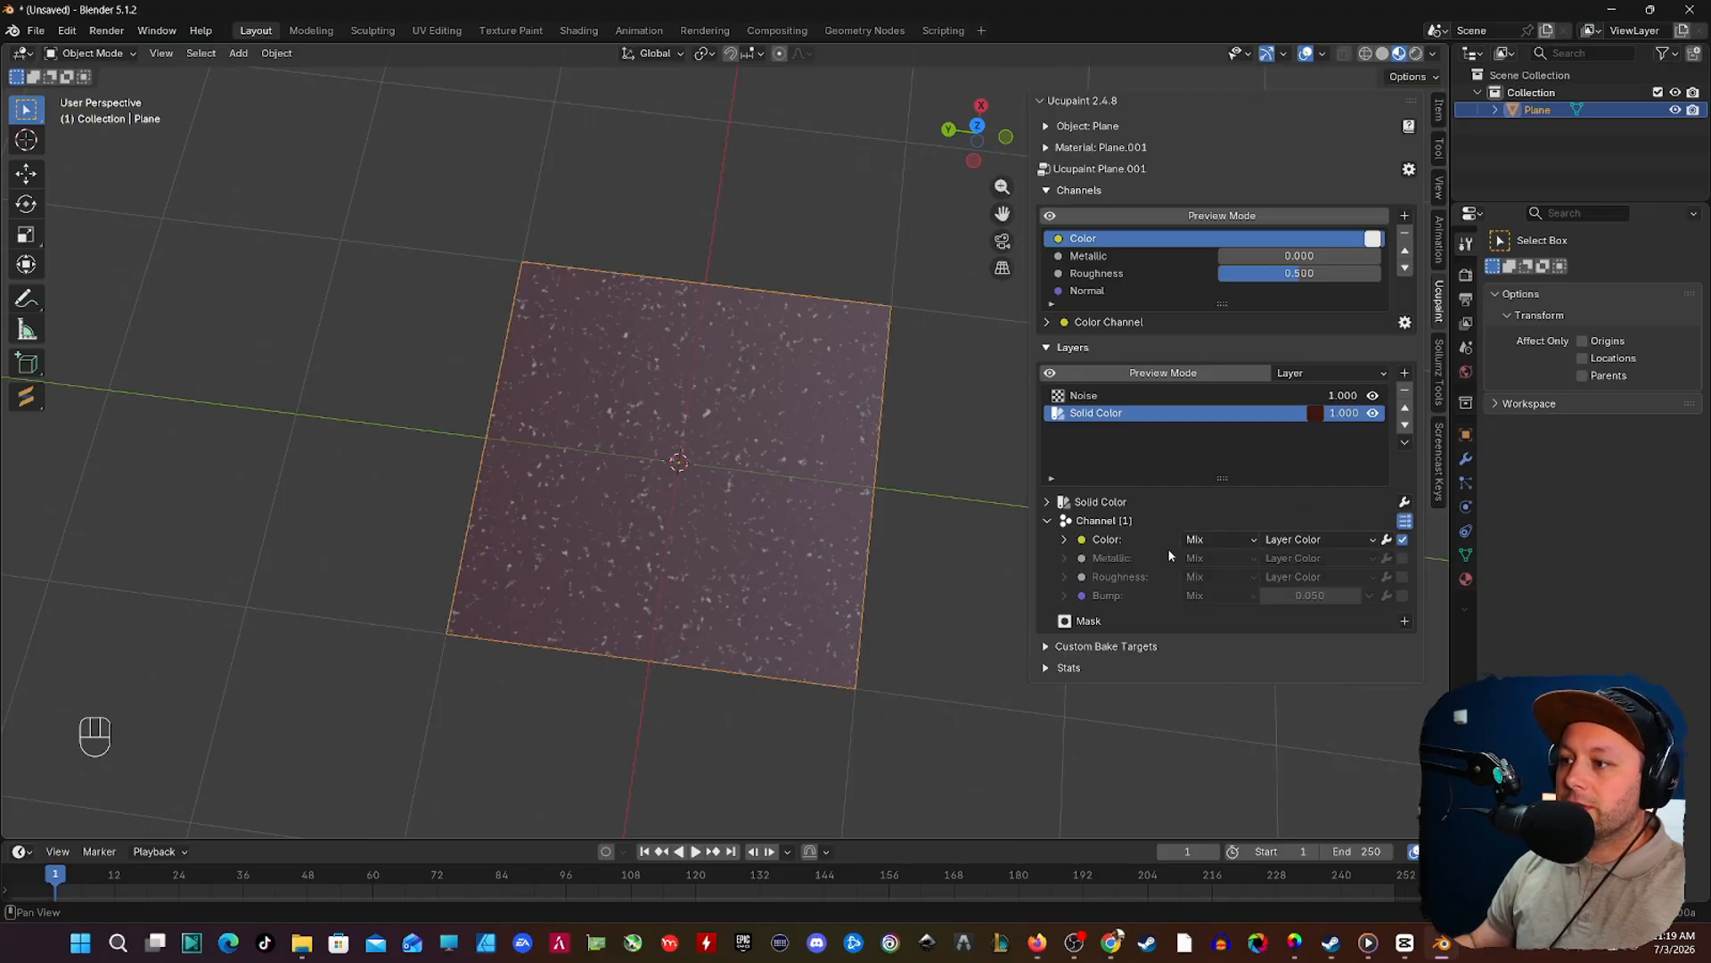
click(1322, 578)
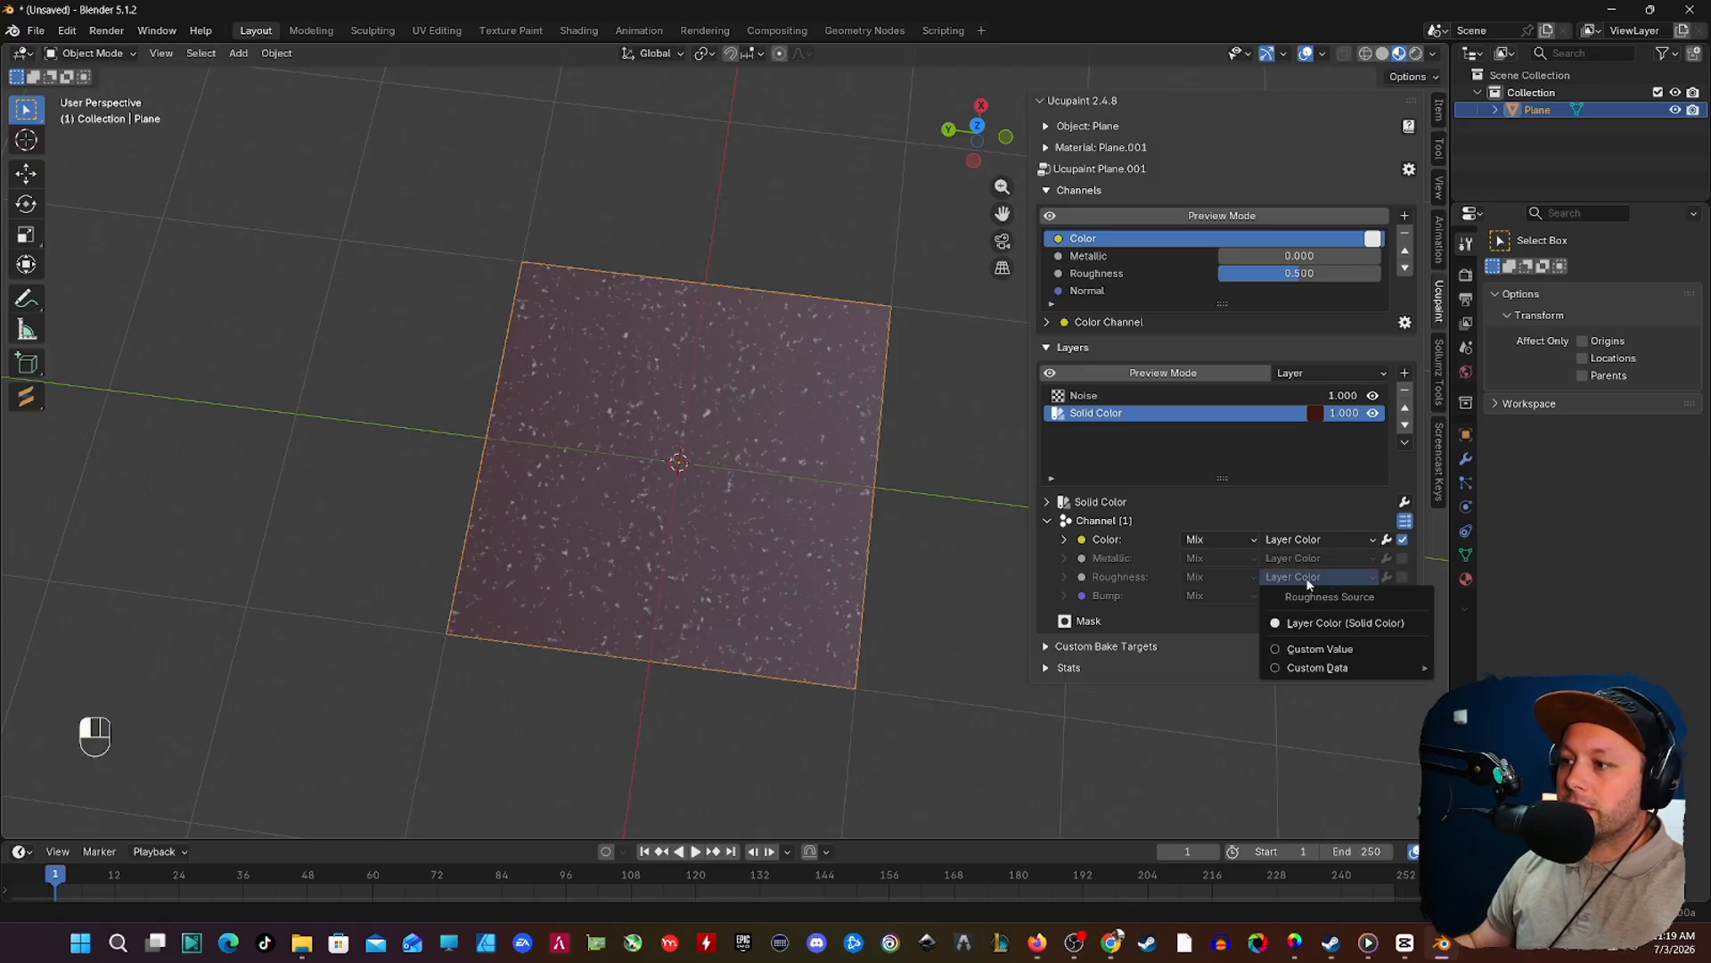
click(1300, 650)
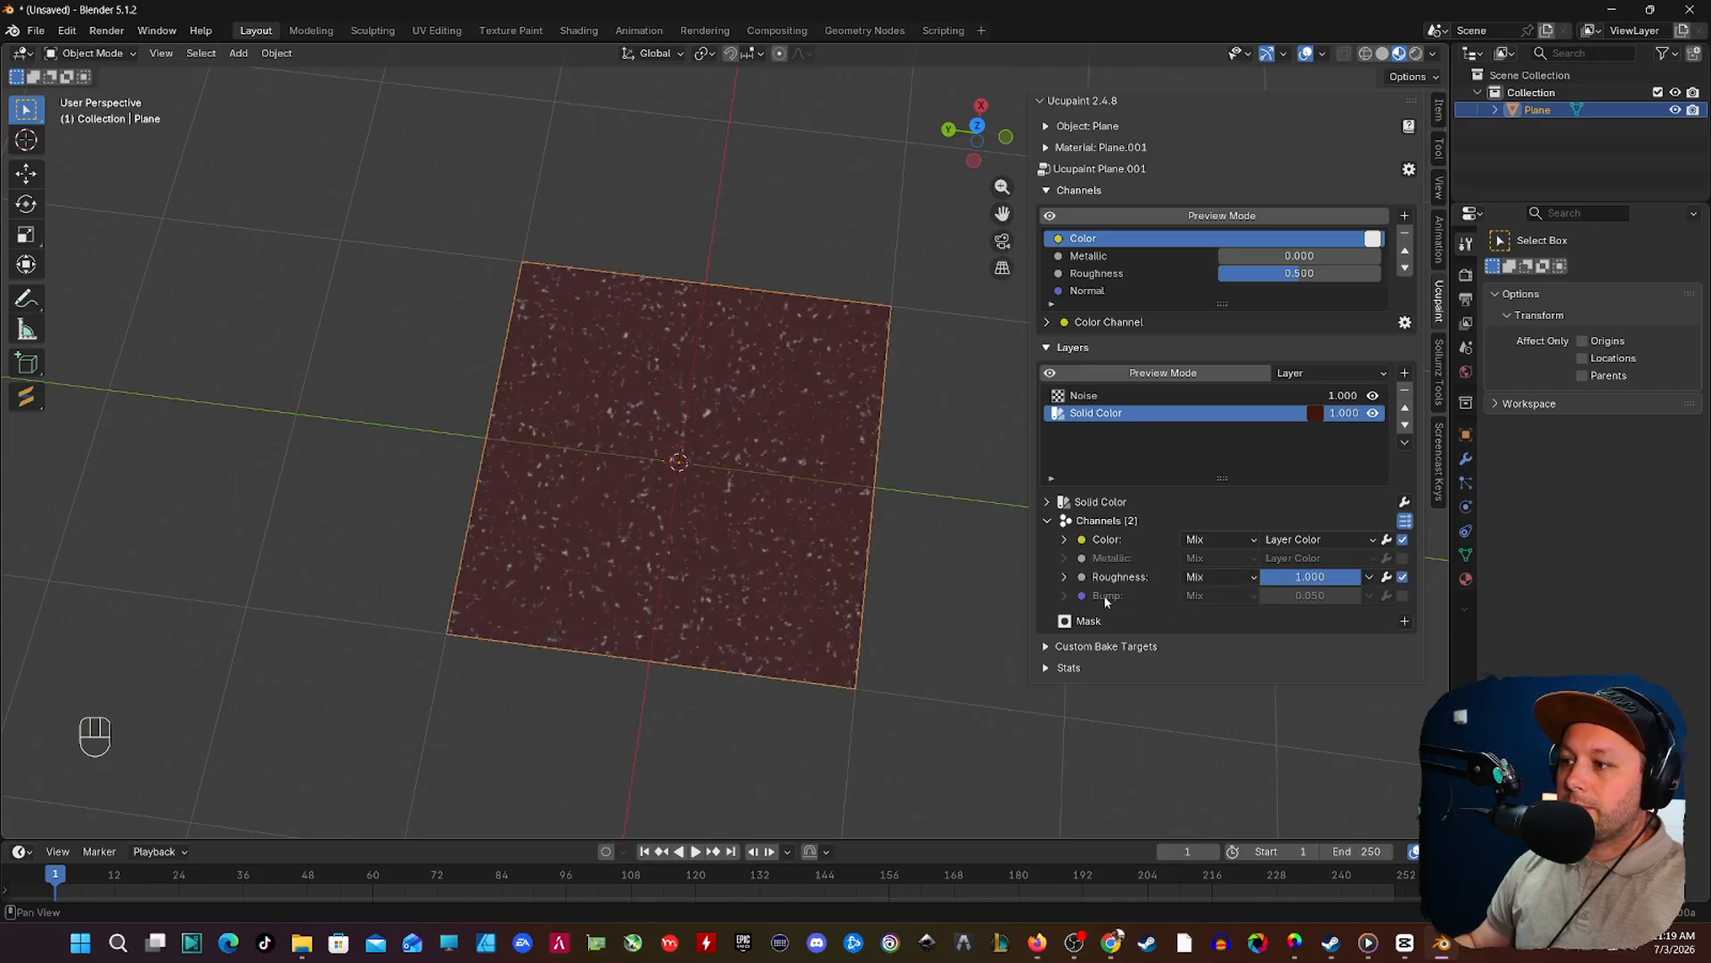
click(1403, 596)
mouse_move(1310, 596)
mouse_down()
mouse_move(1346, 595)
mouse_move(1310, 596)
mouse_up()
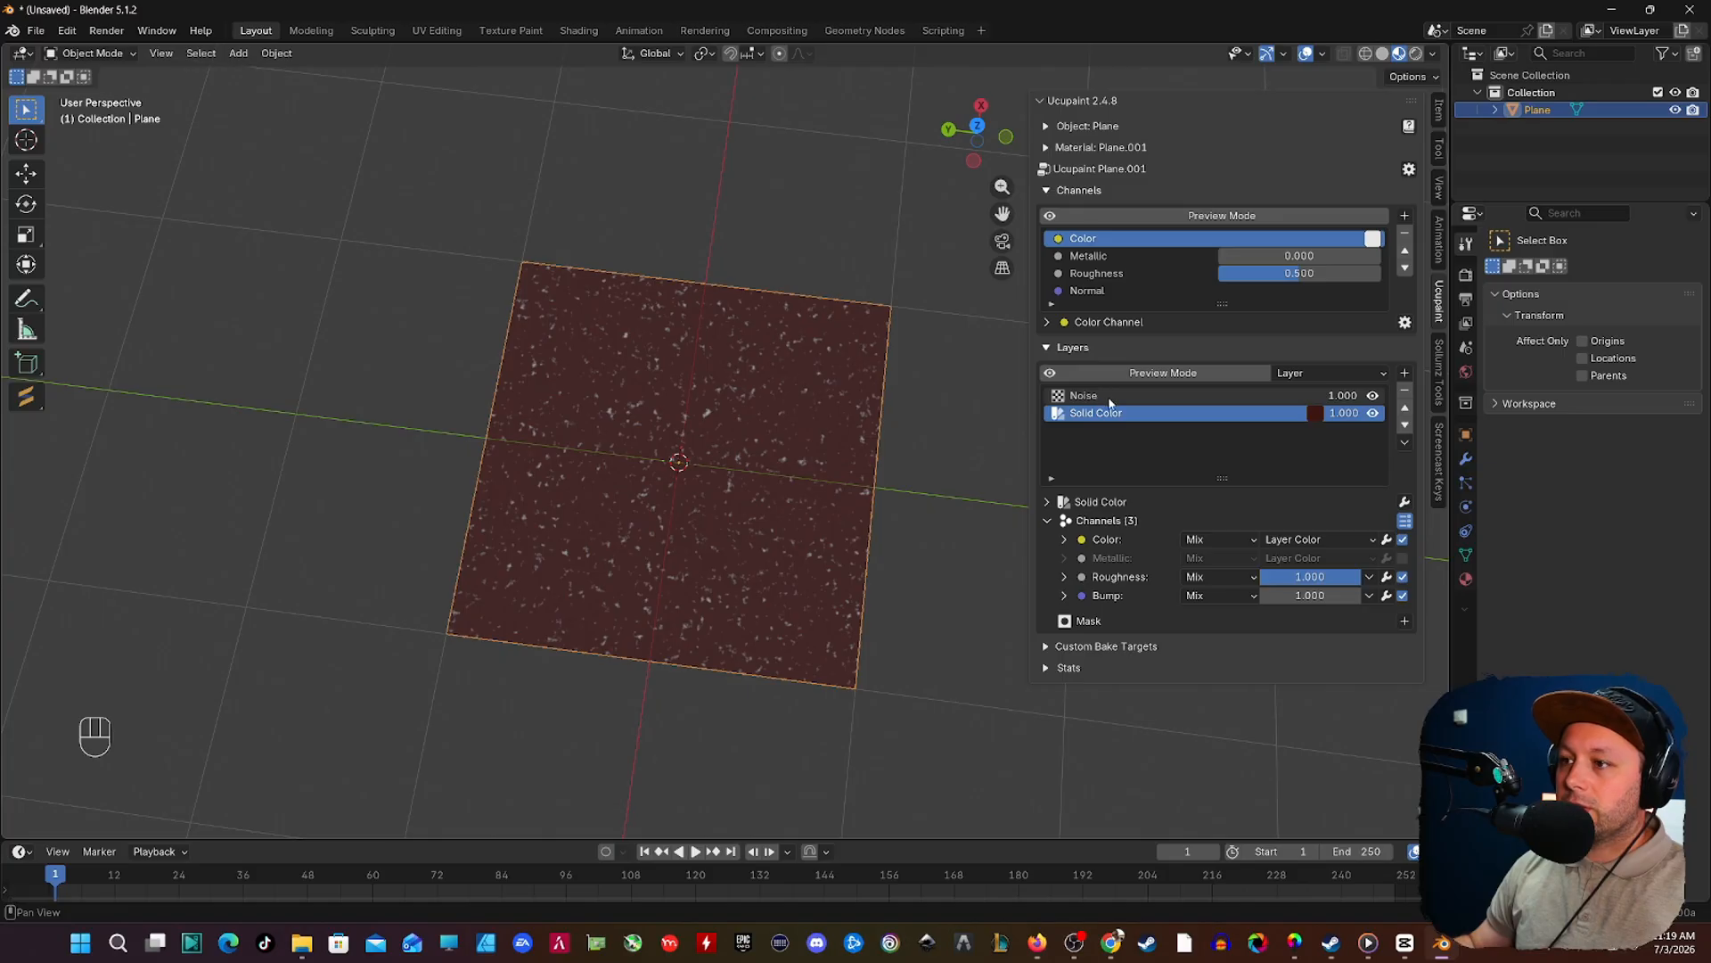
Step: Switch the Noise layer's Color channel source to a custom color and make it black
click(1110, 398)
scroll(1144, 623, down, 6)
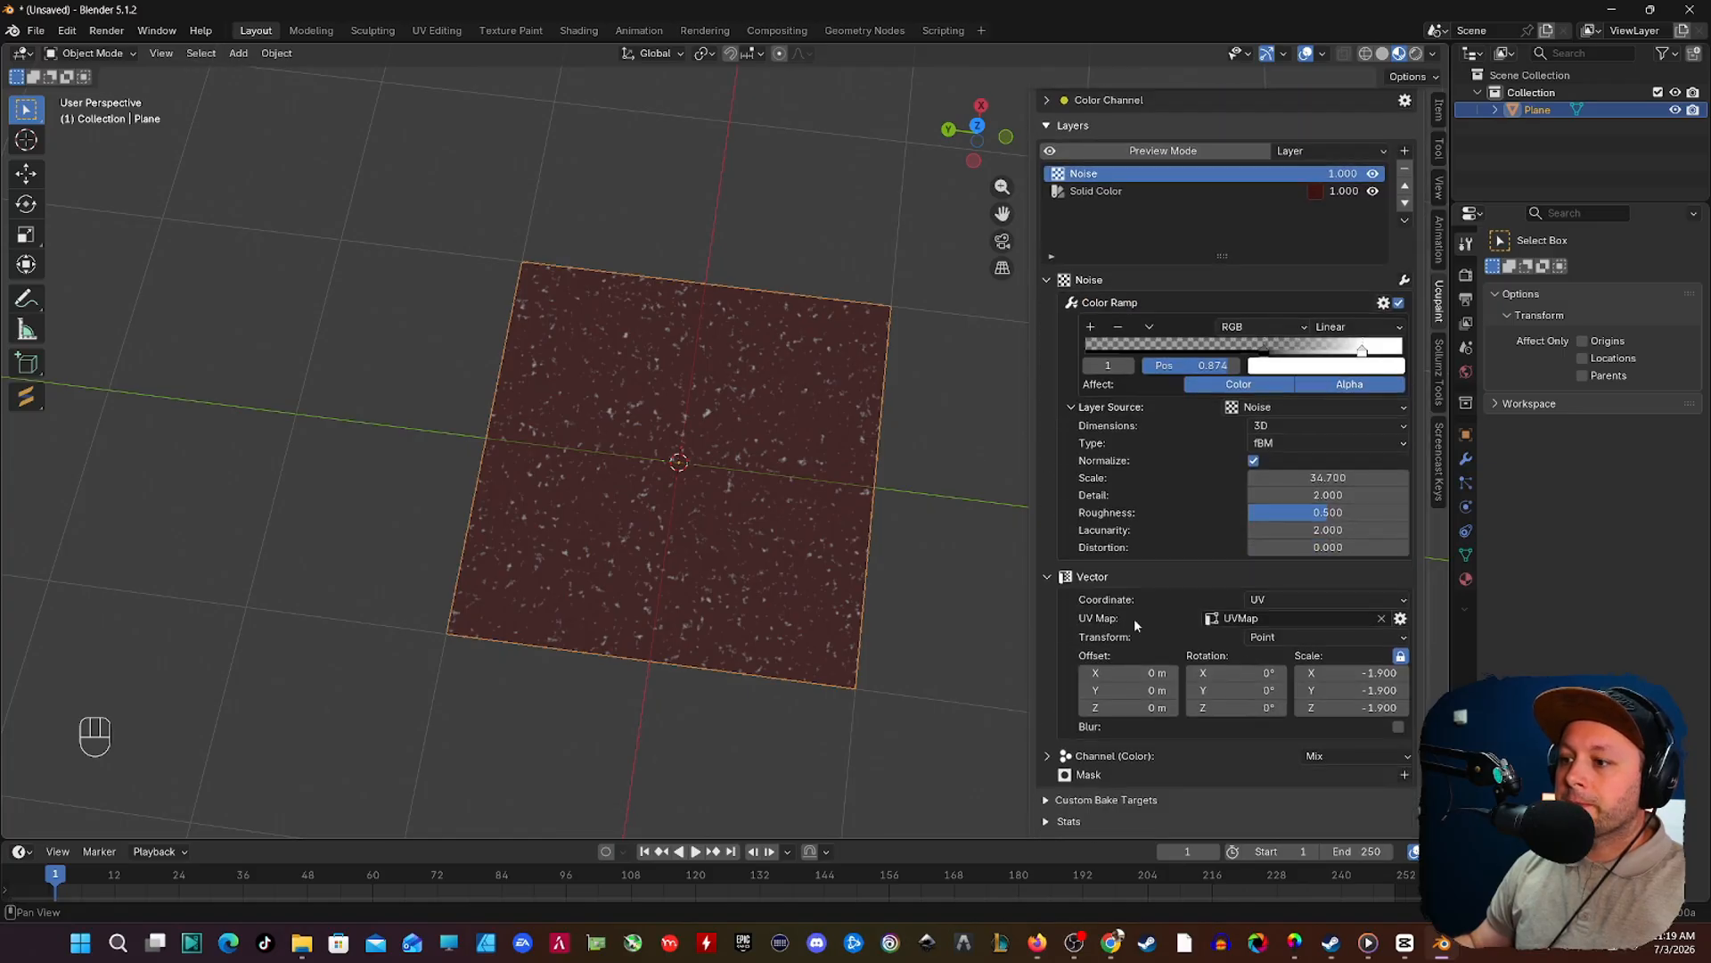
scroll(1131, 613, up, 6)
scroll(1070, 562, down, 6)
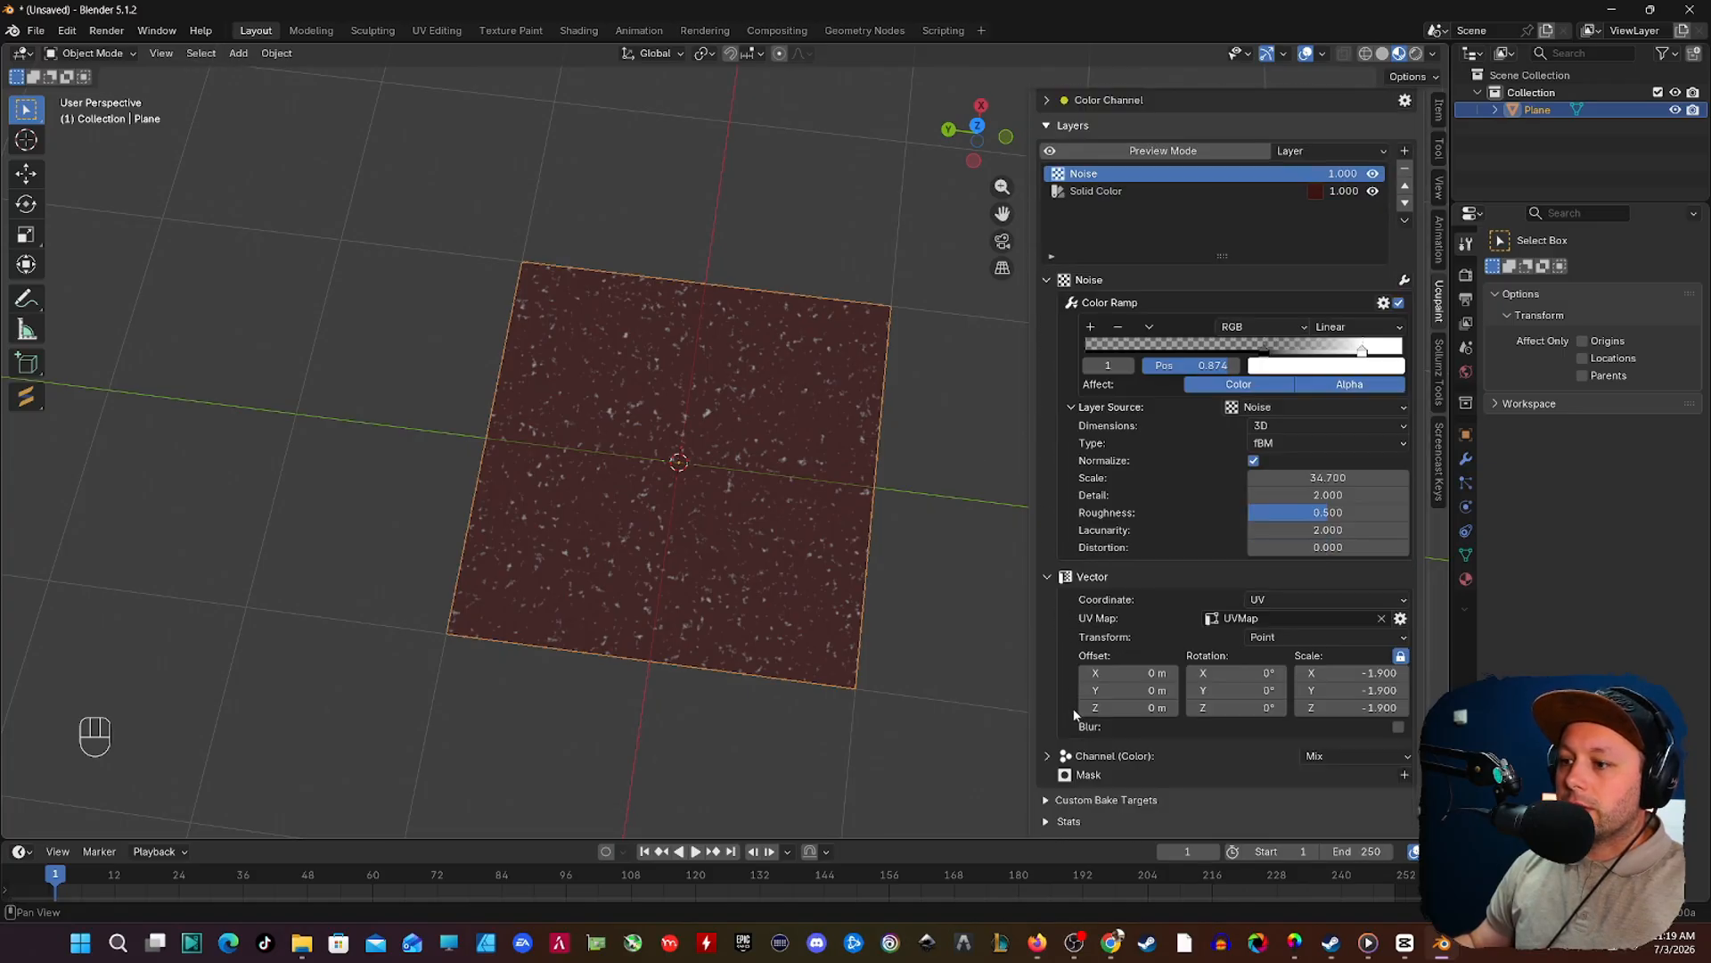
click(1048, 756)
scroll(1181, 567, down, 2)
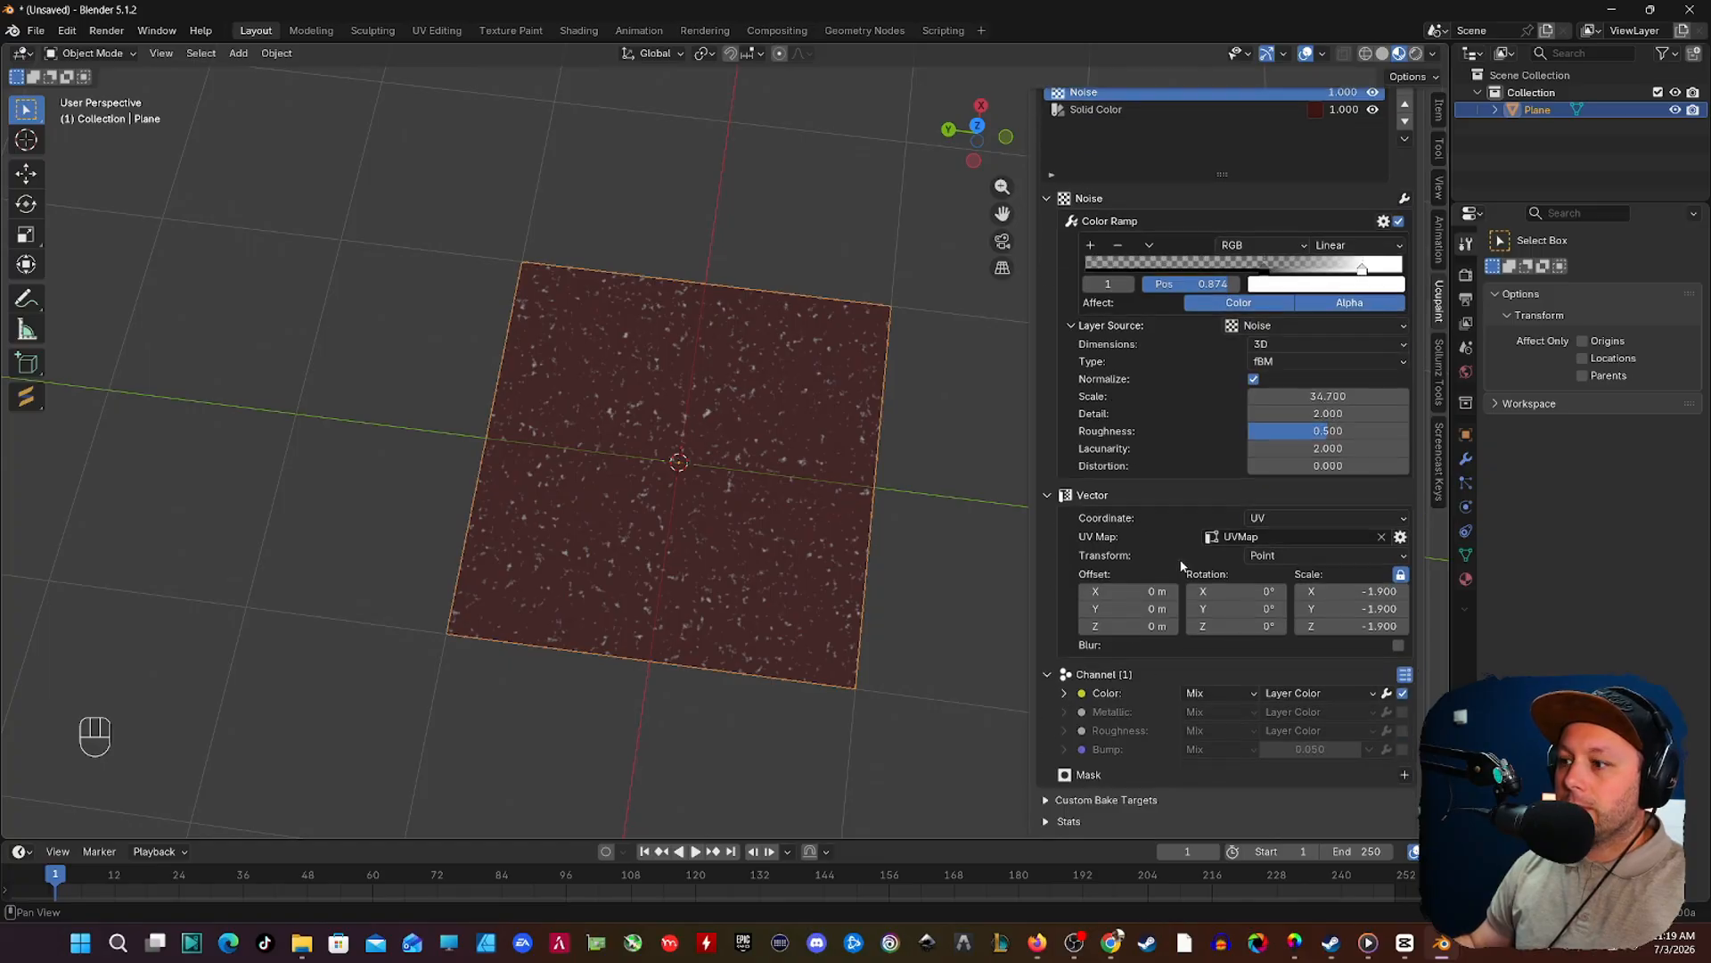
click(1291, 694)
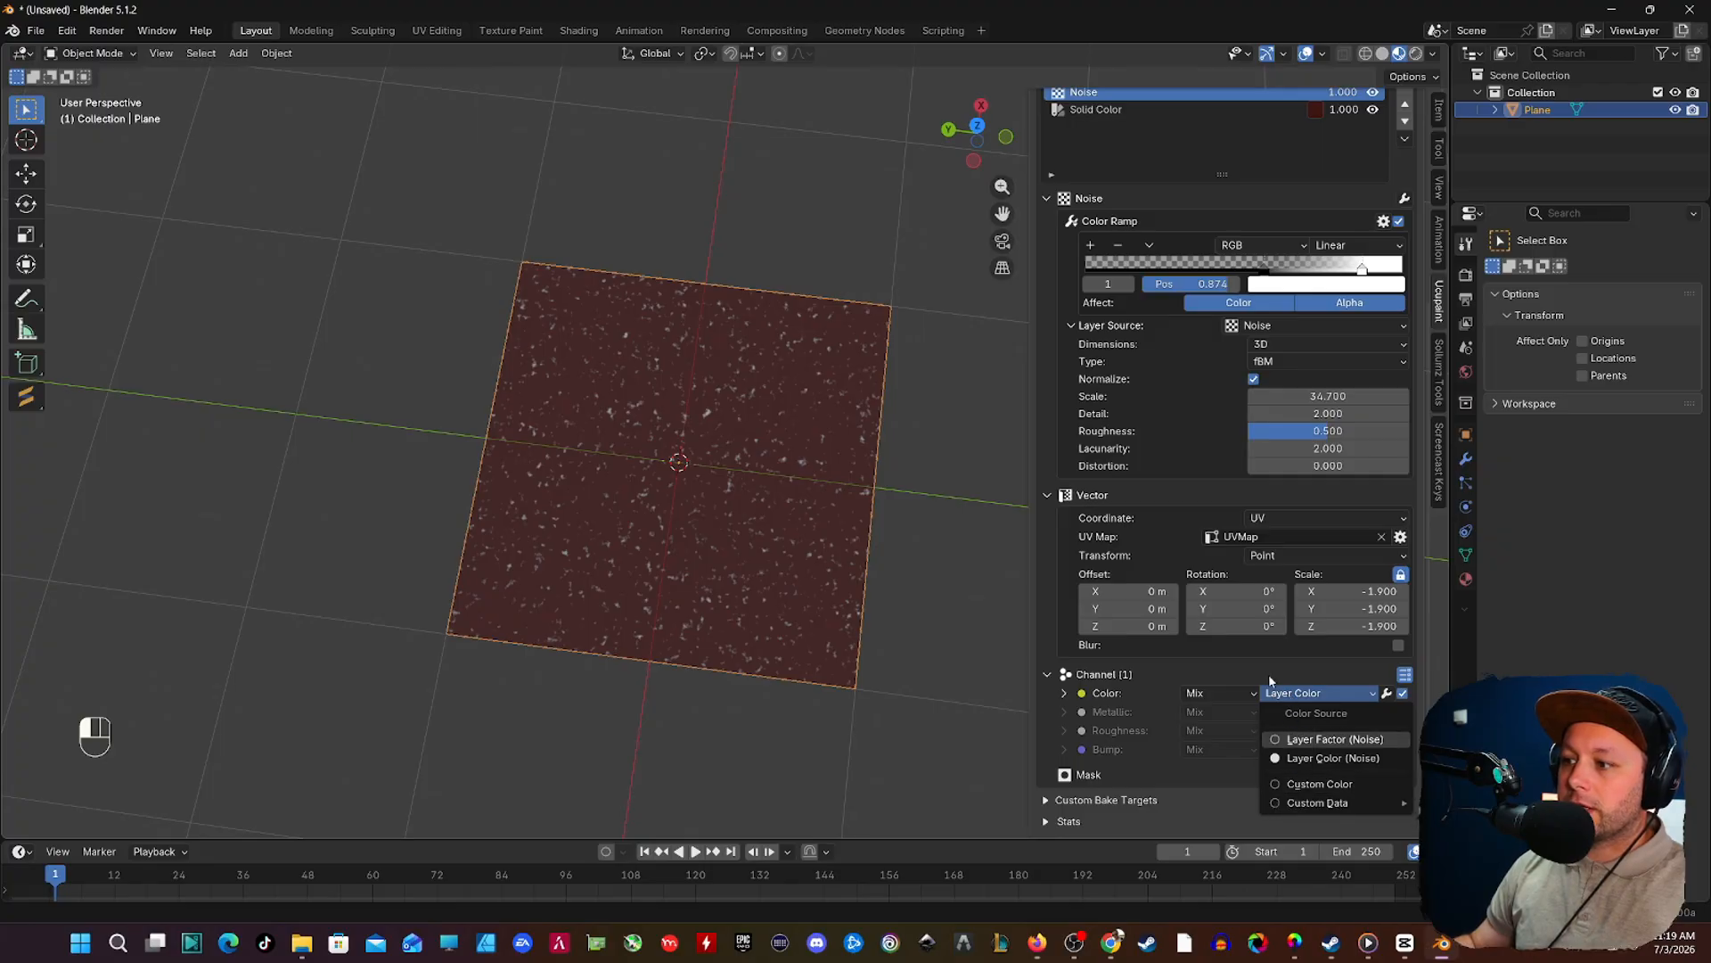
click(1291, 693)
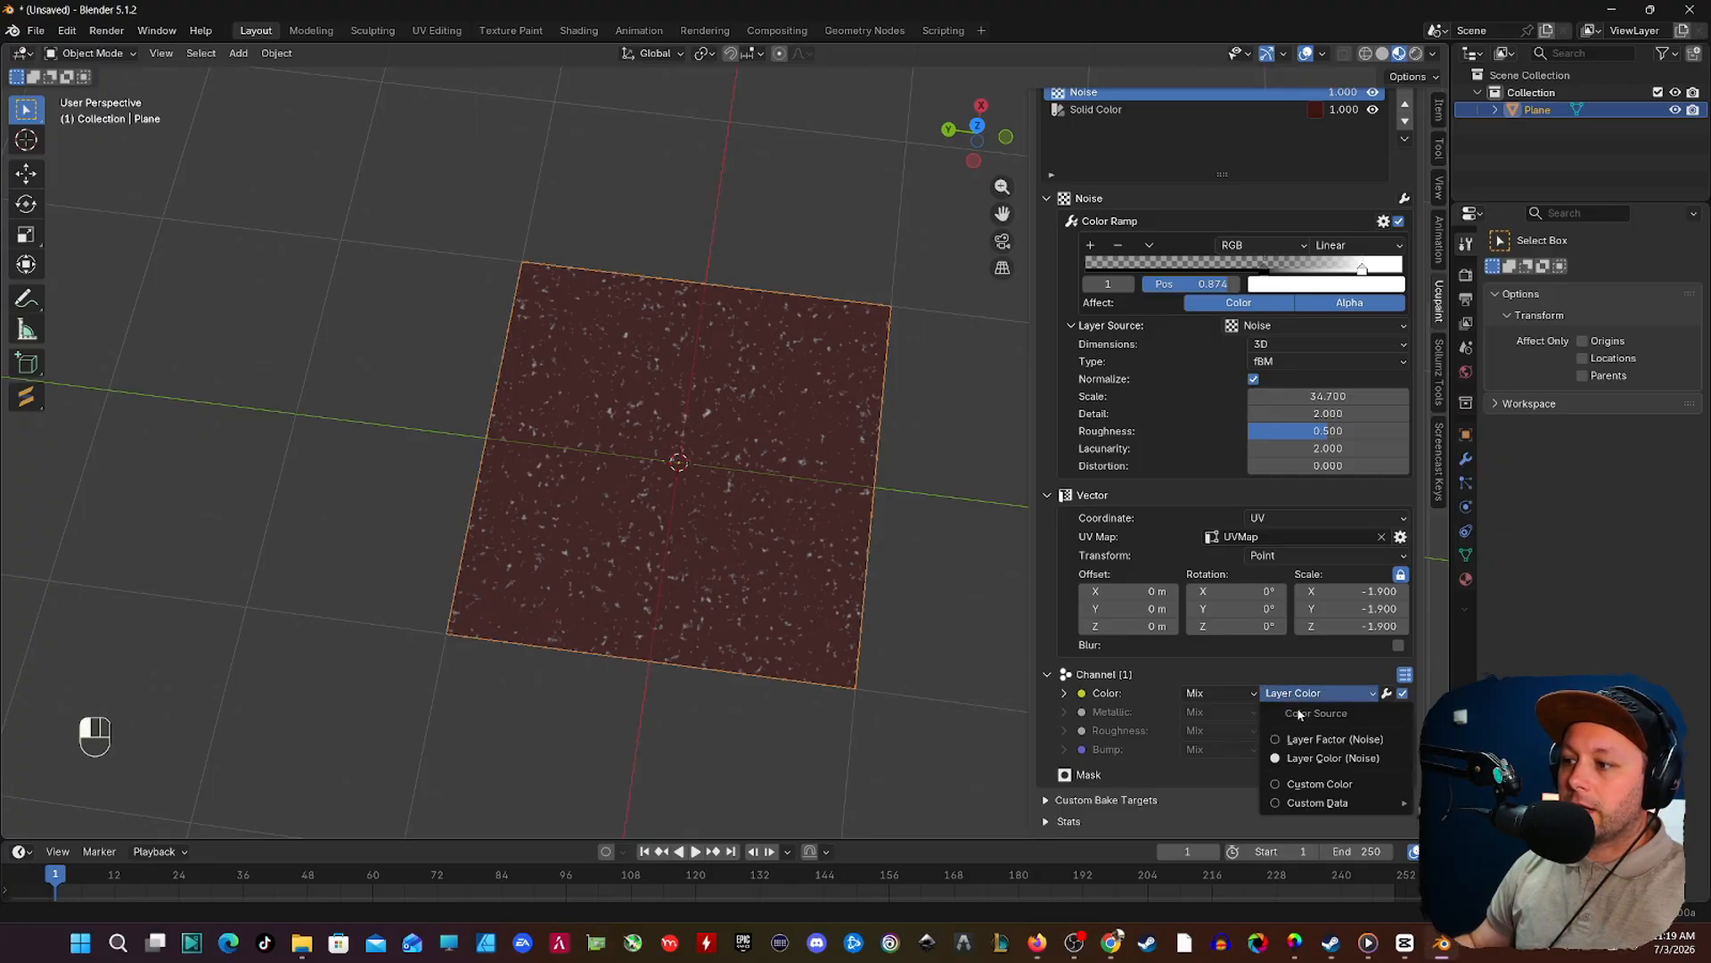
click(1307, 784)
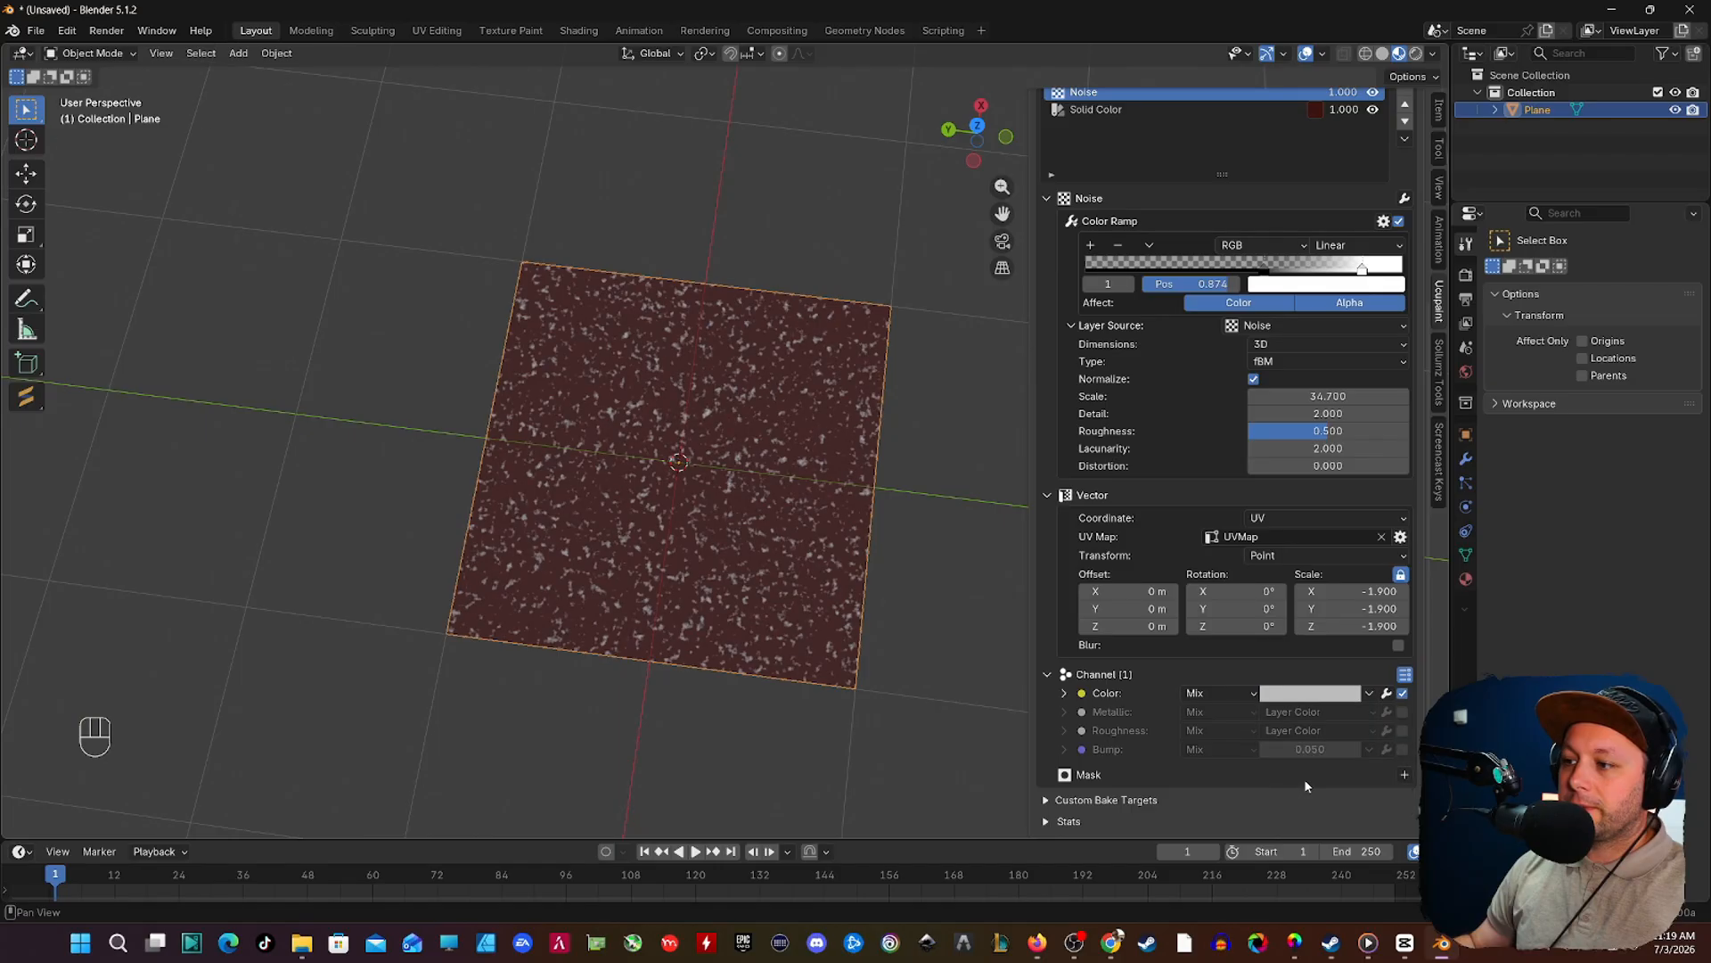
click(1306, 695)
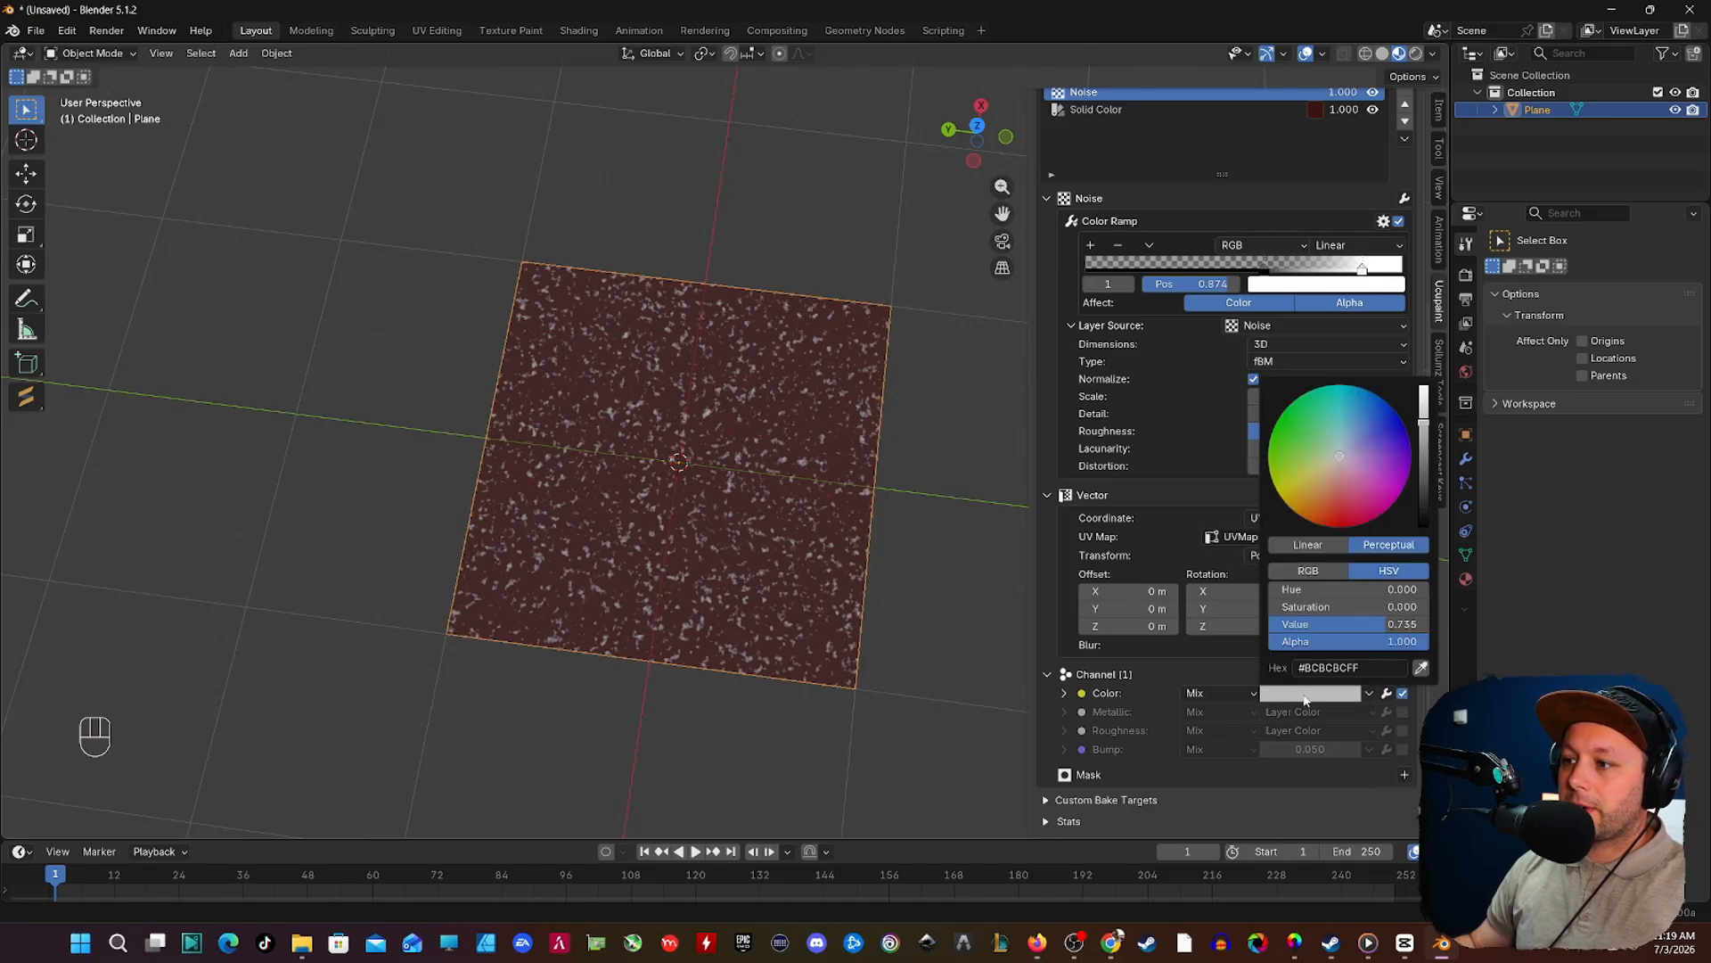
drag(1424, 427, 1424, 526)
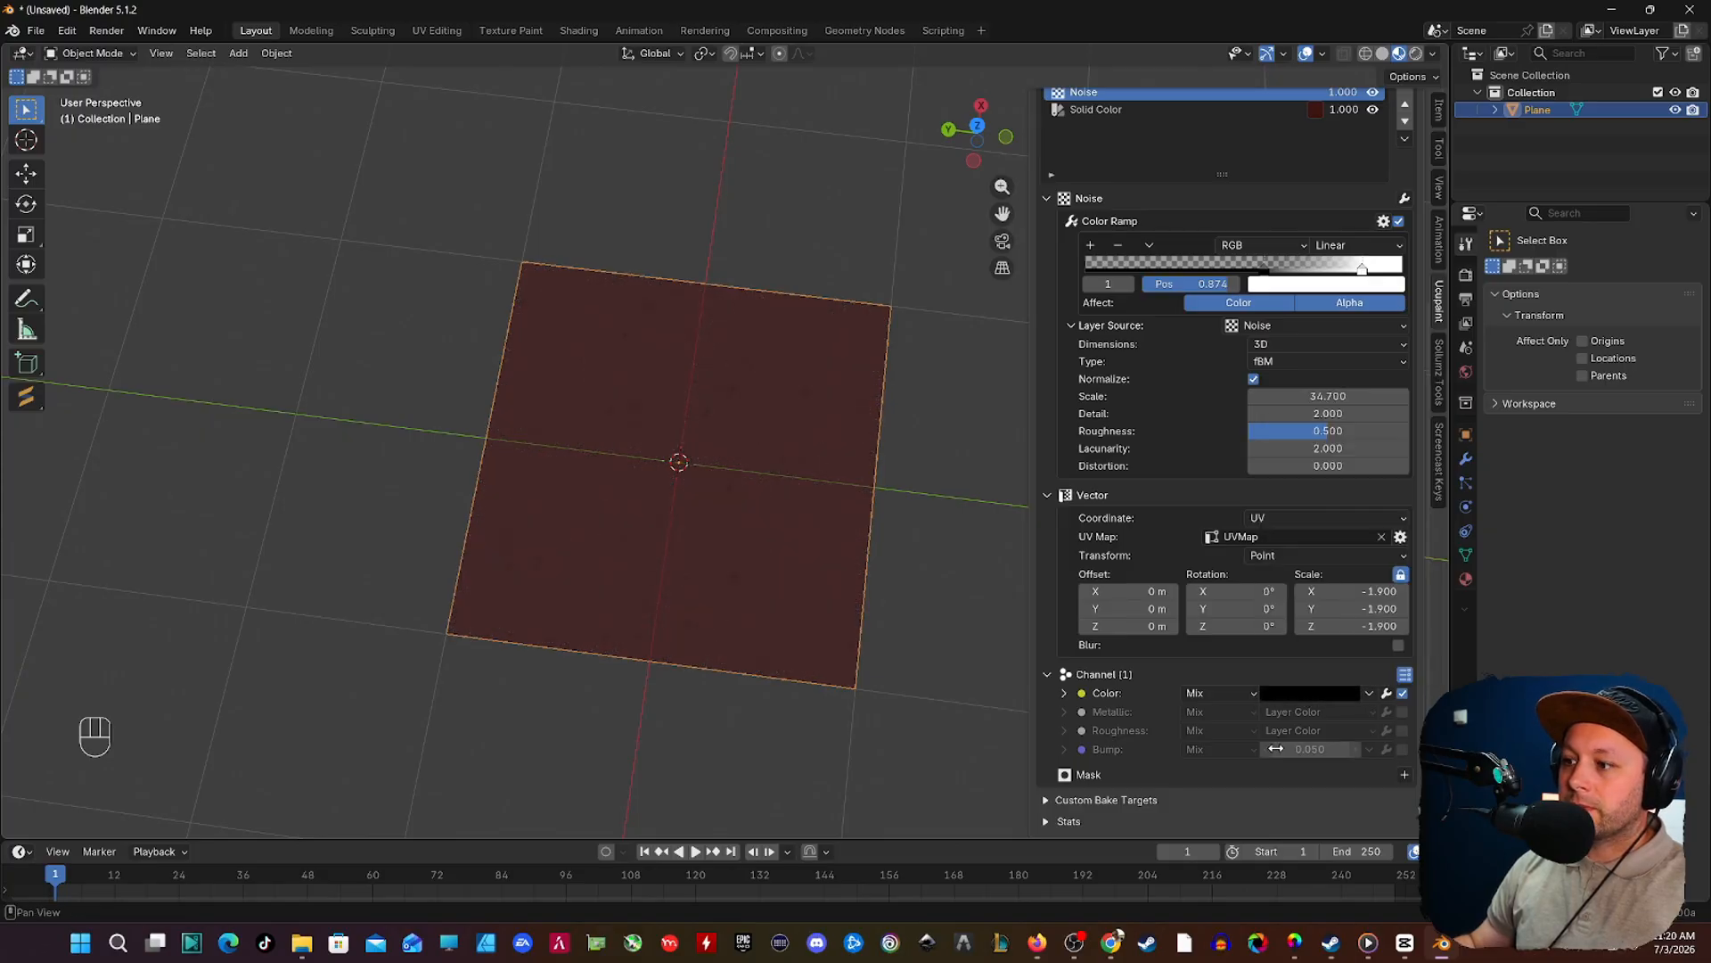
Step: Enable the Noise layer's Bump channel with a value of 0.75 and check the surface relief up close
click(1402, 749)
mouse_move(1311, 749)
mouse_down()
mouse_move(1329, 749)
mouse_move(1310, 749)
mouse_up()
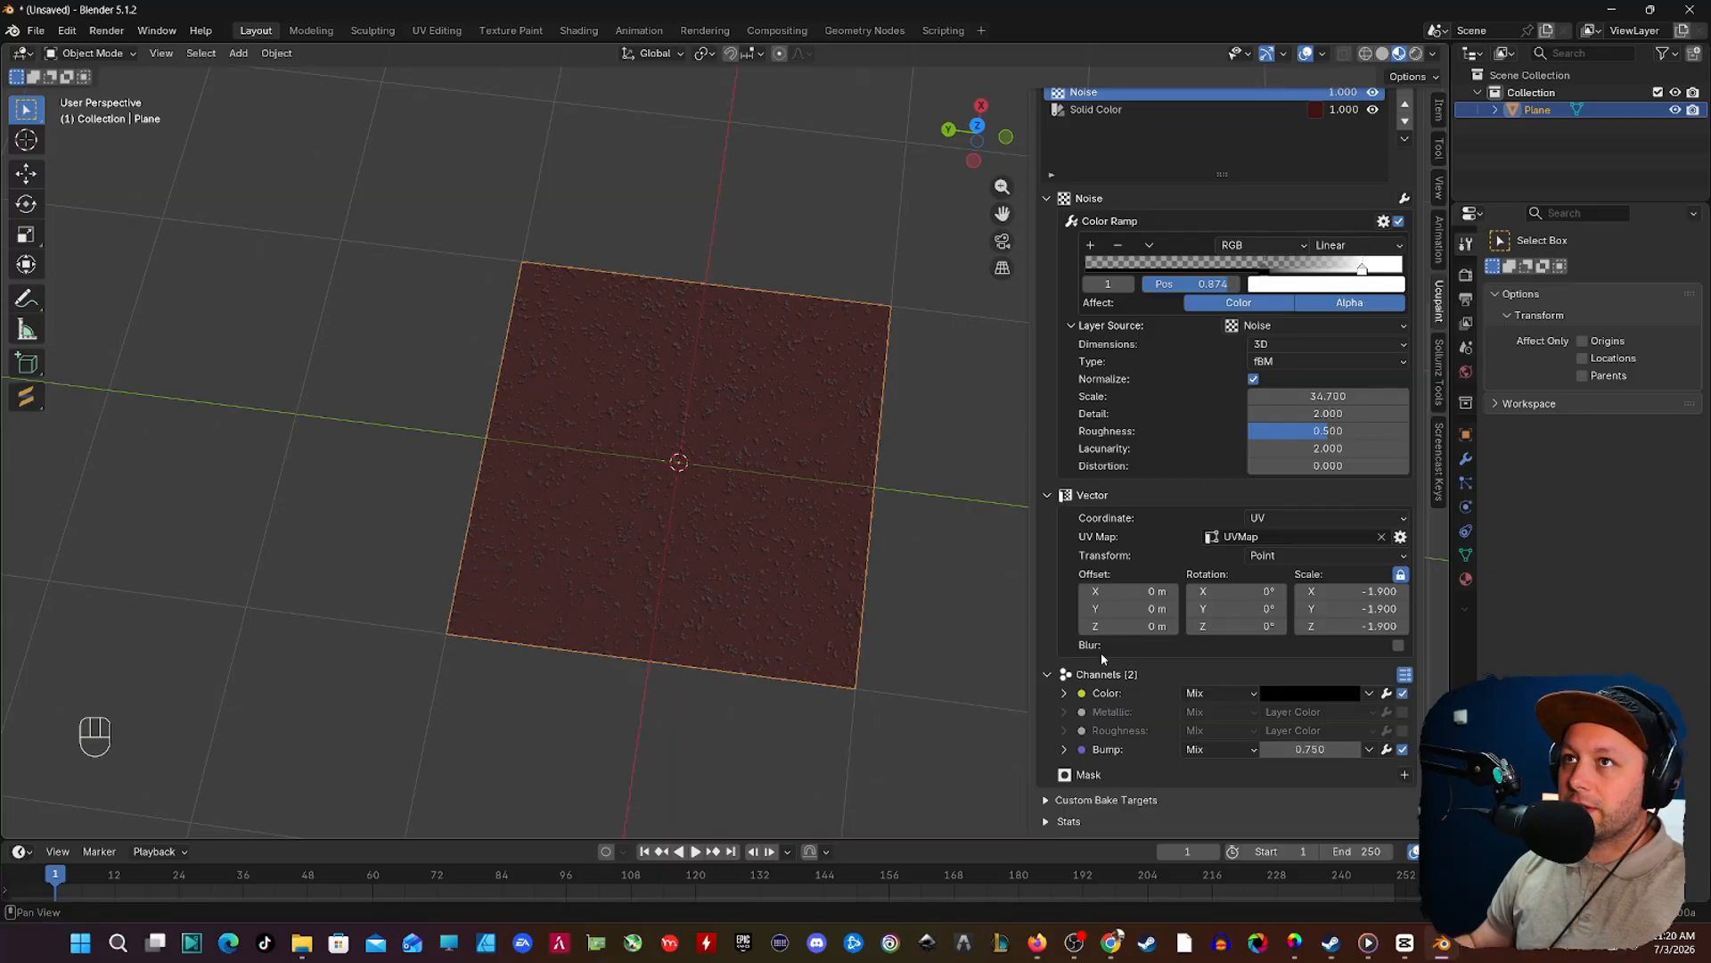
scroll(845, 585, up, 3)
shift+middle_drag(744, 553, 742, 676)
scroll(742, 542, up, 4)
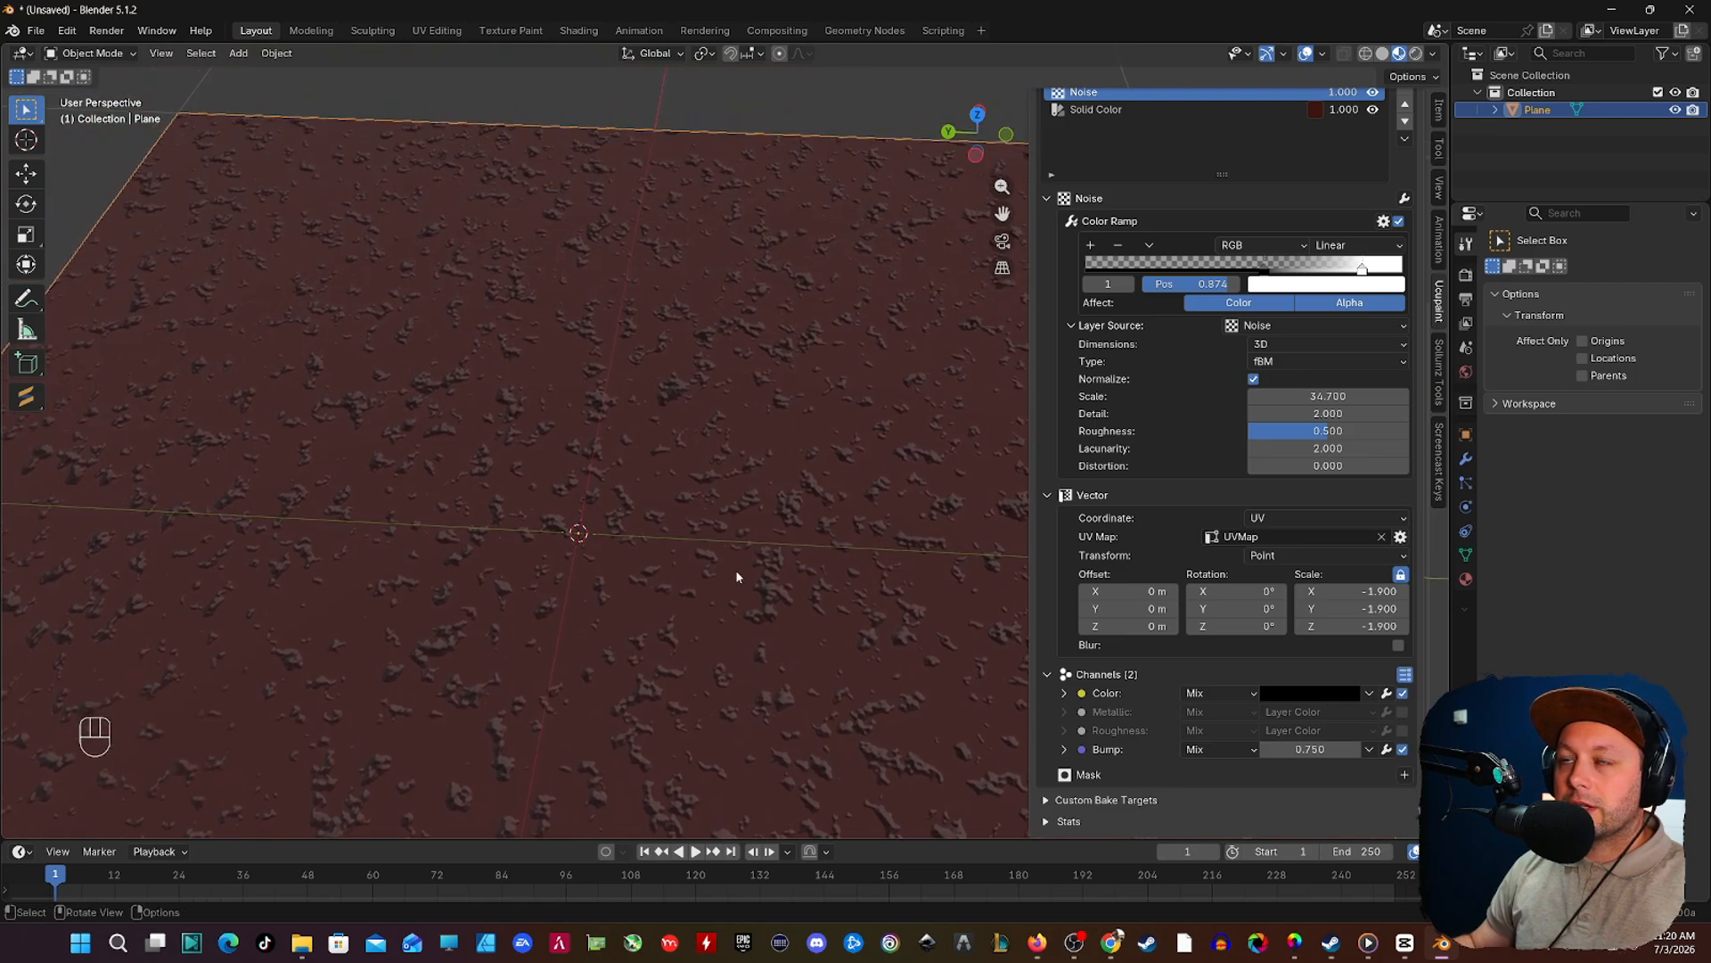
Step: Move the black stop of the Noise layer's Color Ramp to position 0.523 and check the bump pattern on the plane
scroll(740, 544, down, 1)
shift+middle_drag(753, 511, 726, 592)
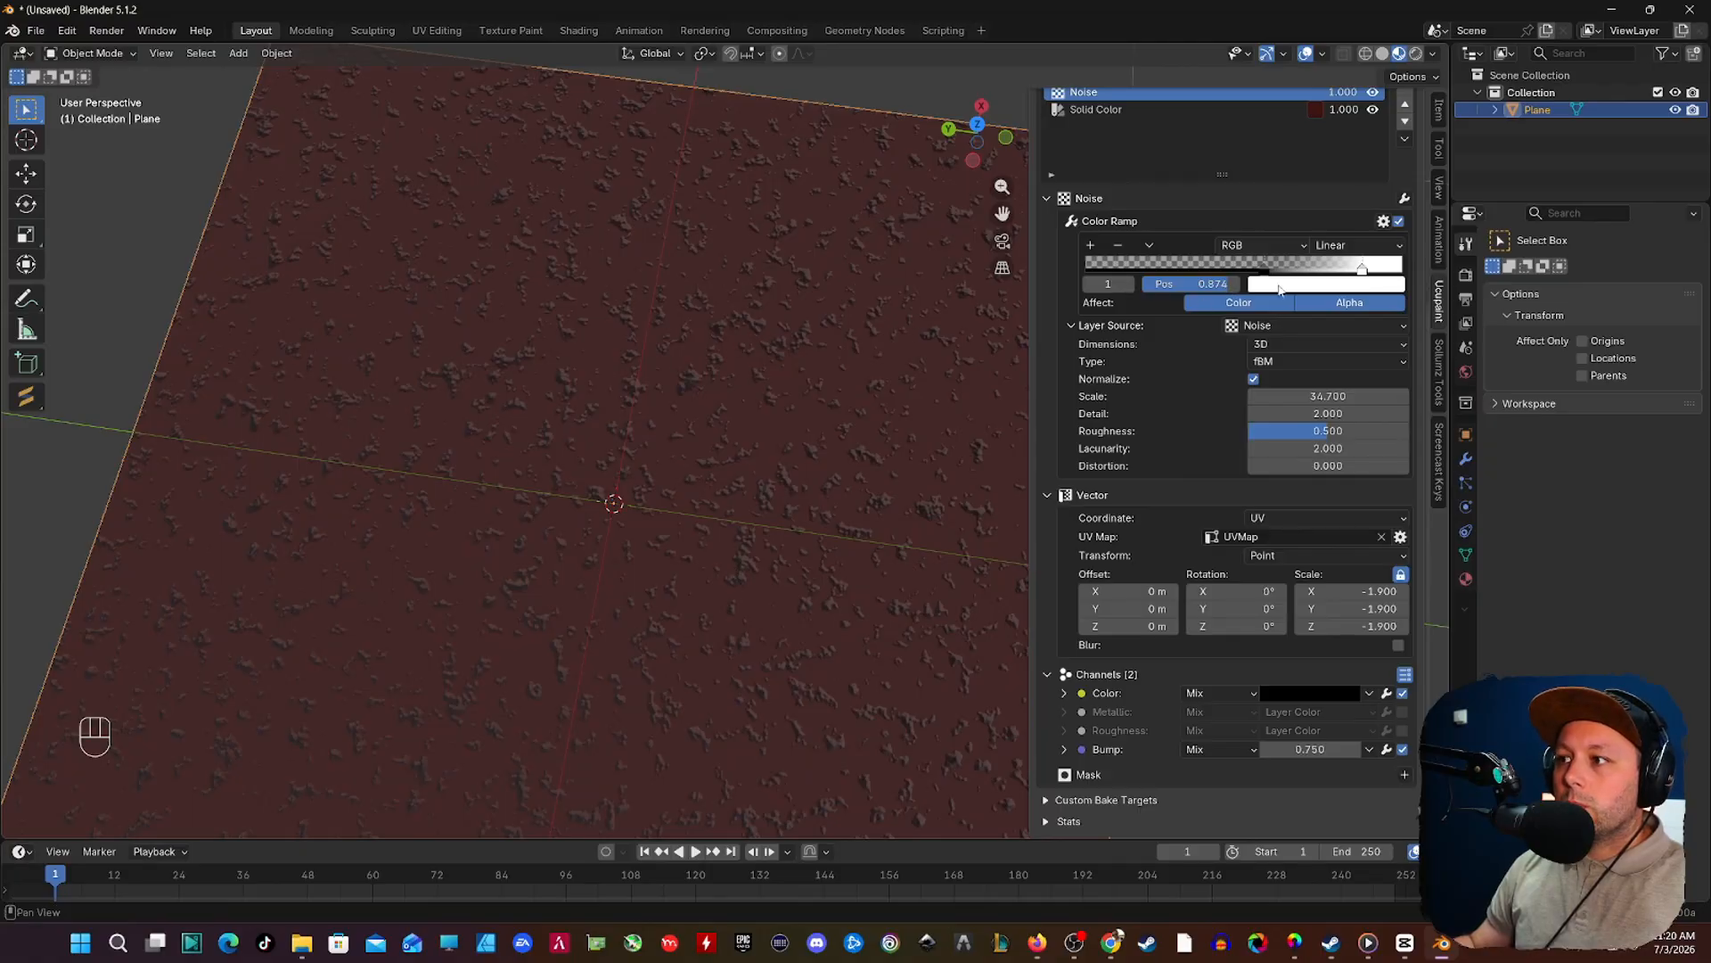
drag(1362, 270, 1257, 283)
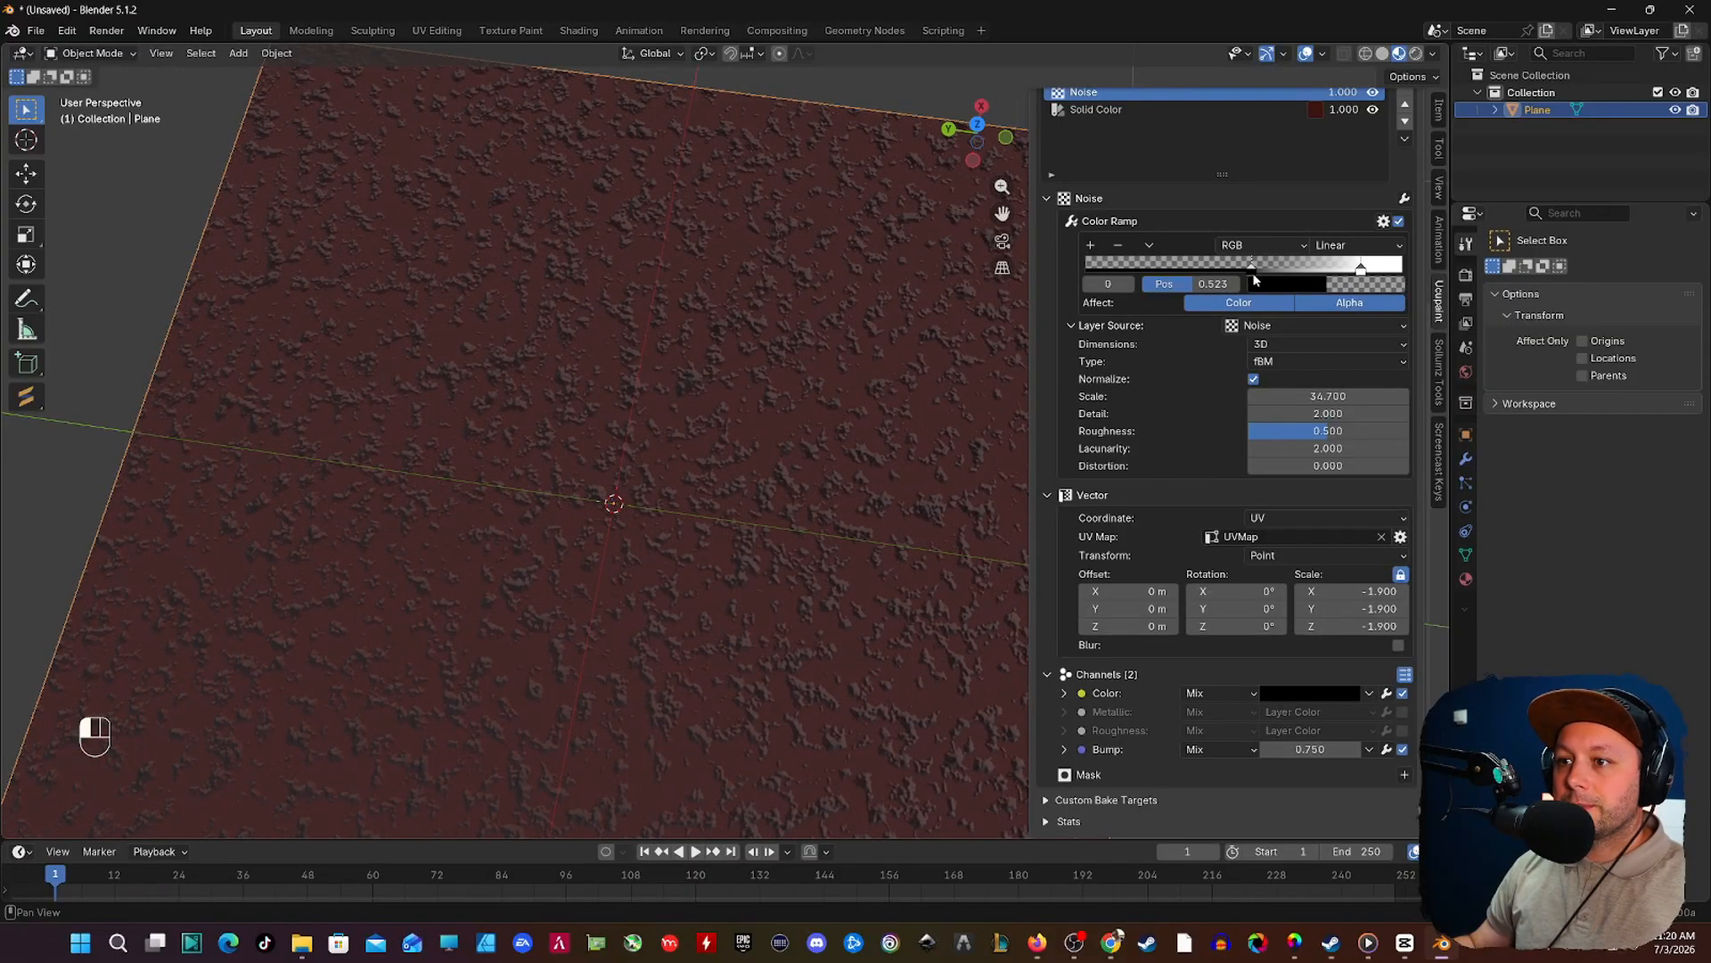
middle_drag(740, 420, 731, 330)
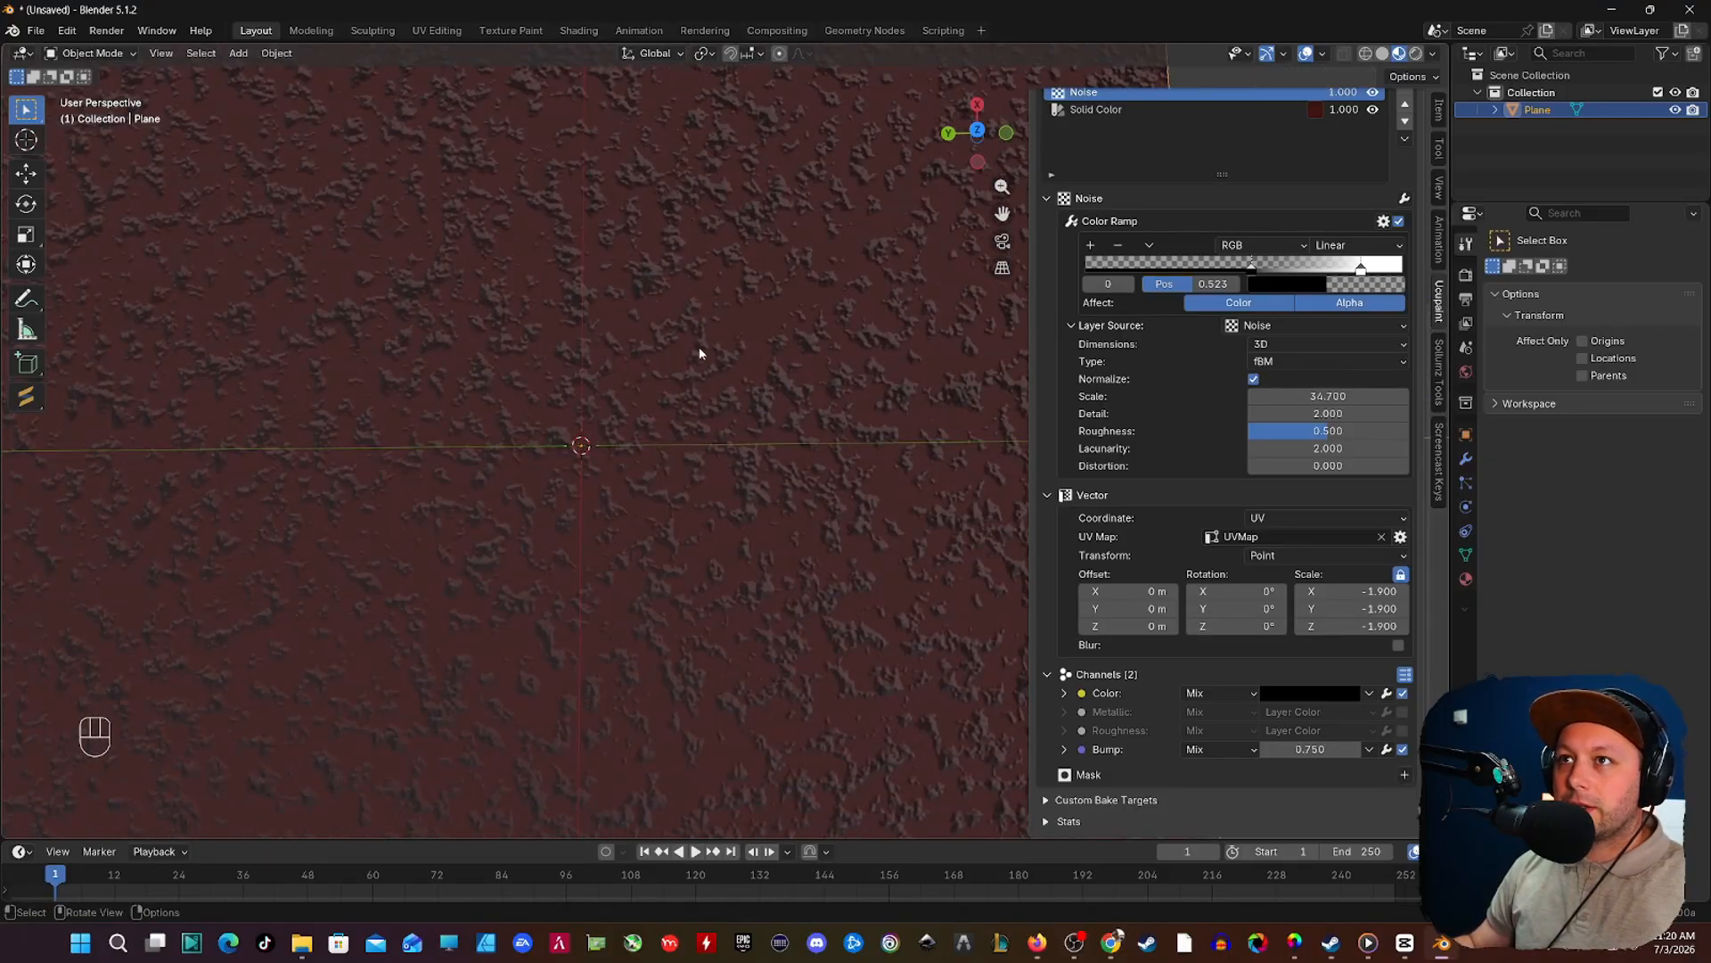
scroll(682, 551, down, 1)
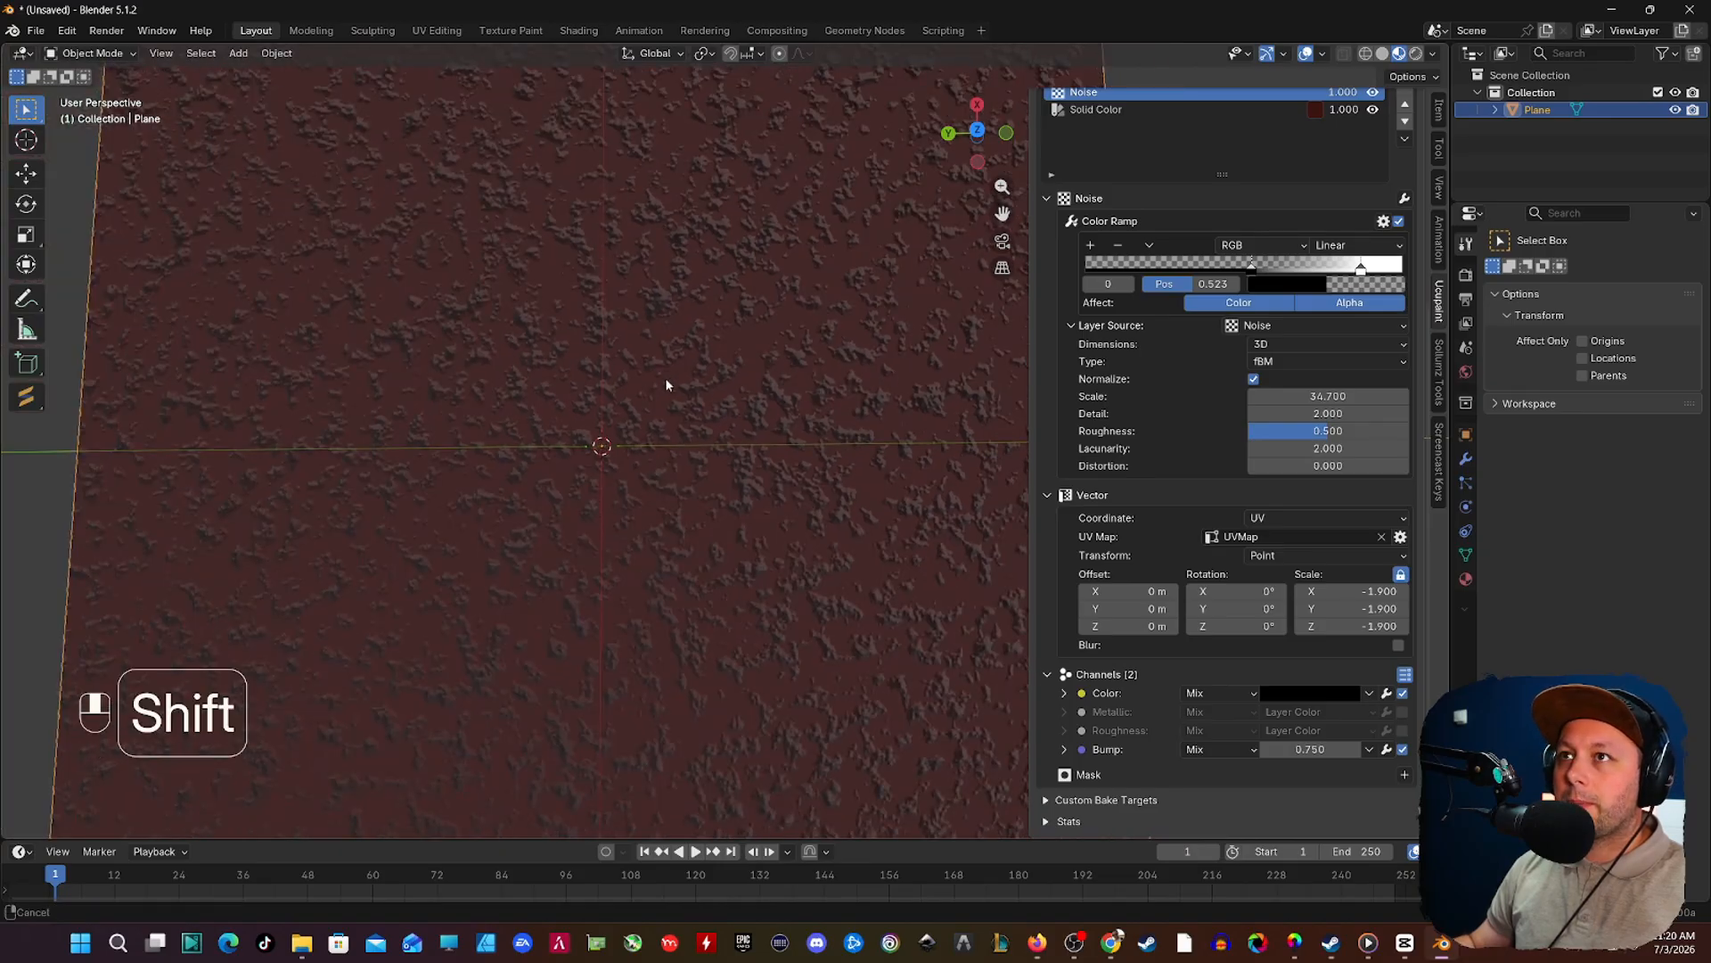
shift+middle_drag(665, 377, 665, 463)
scroll(705, 423, down, 2)
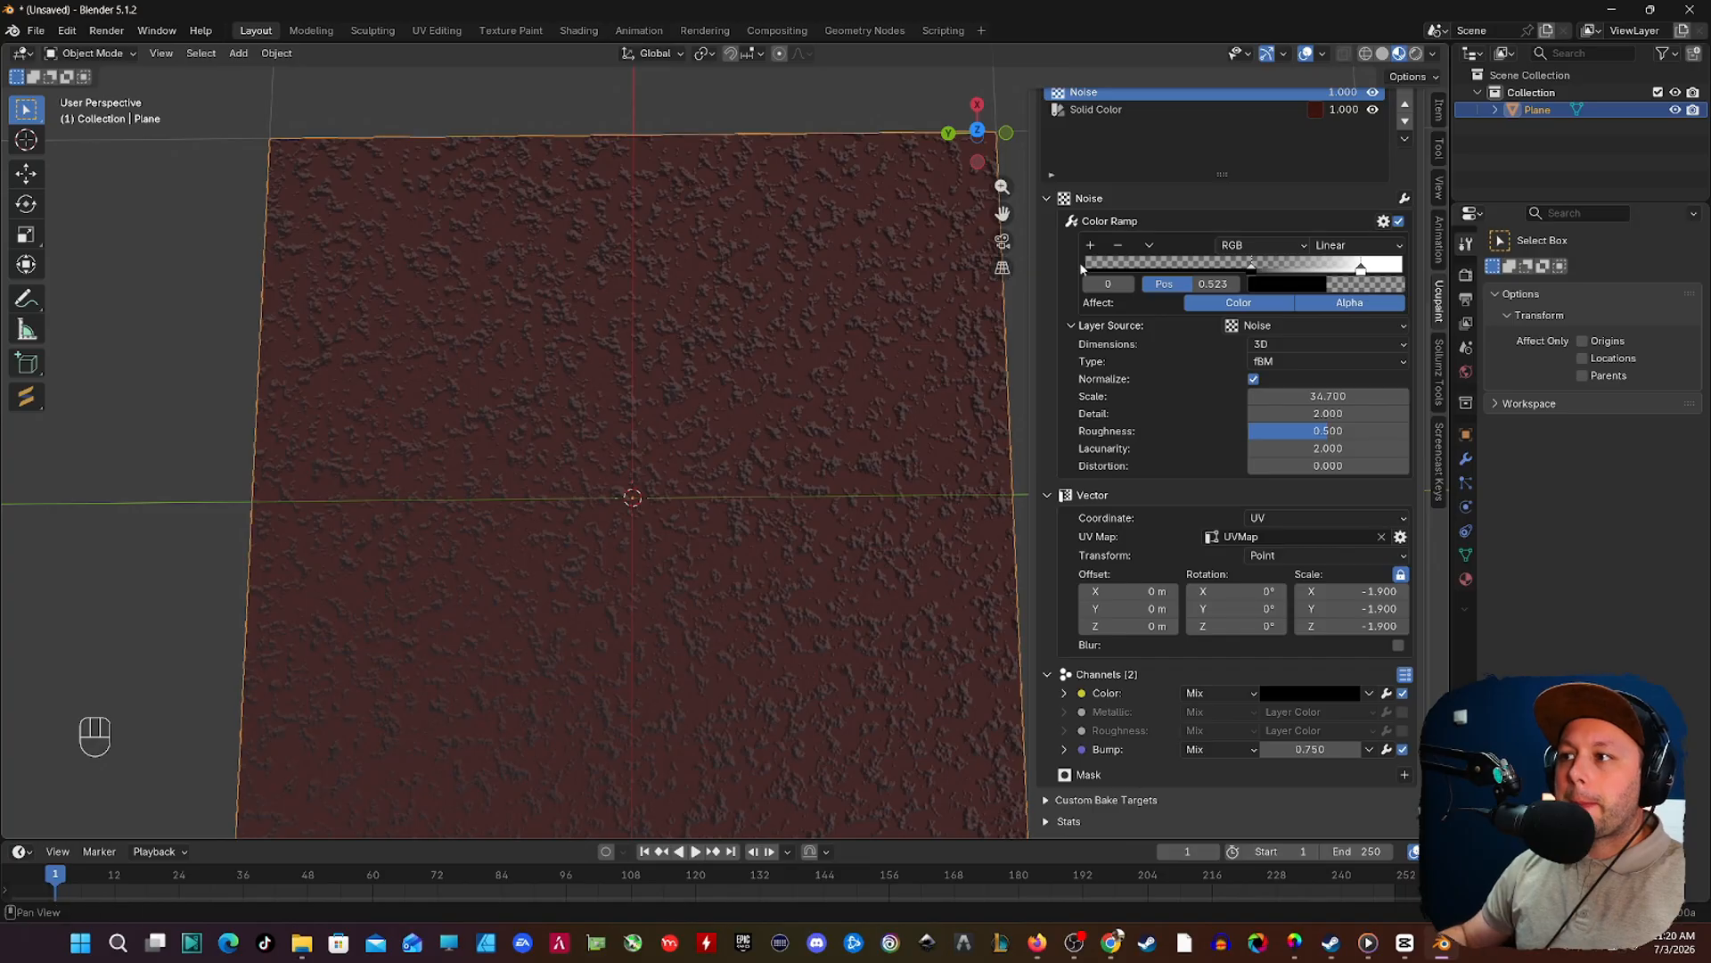
Step: Duplicate the Noise layer and set the copy's vector scale to -0.800 on all axes
scroll(1203, 307, up, 5)
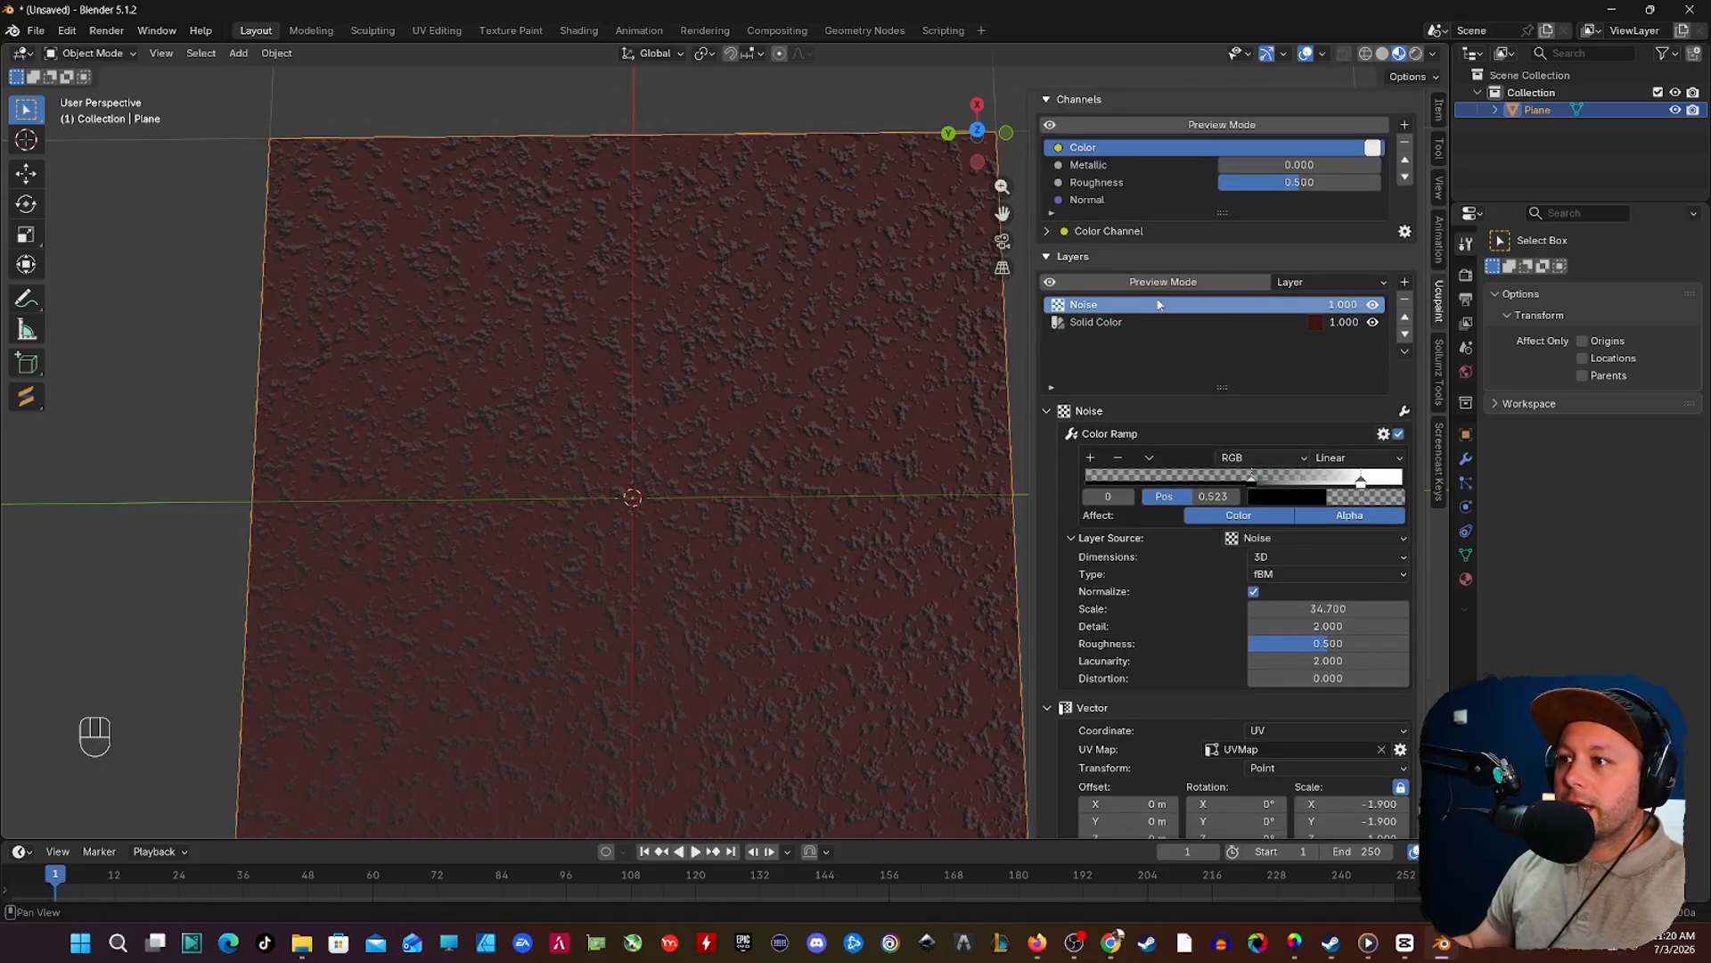
click(1405, 353)
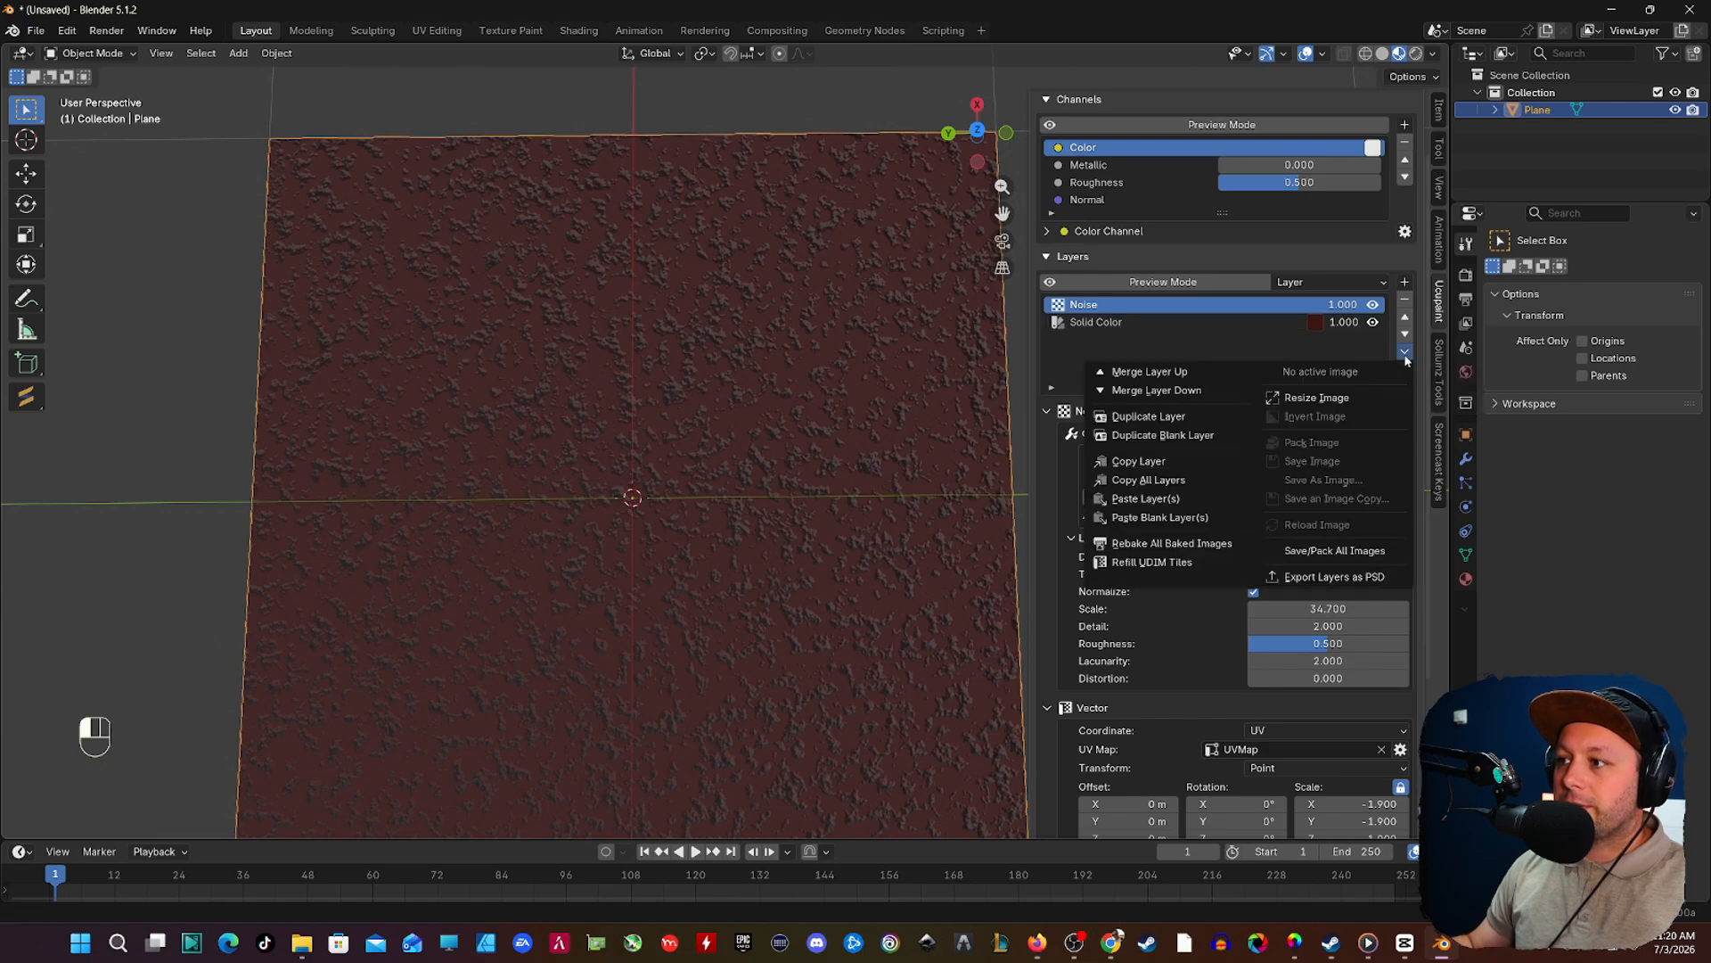
click(1192, 417)
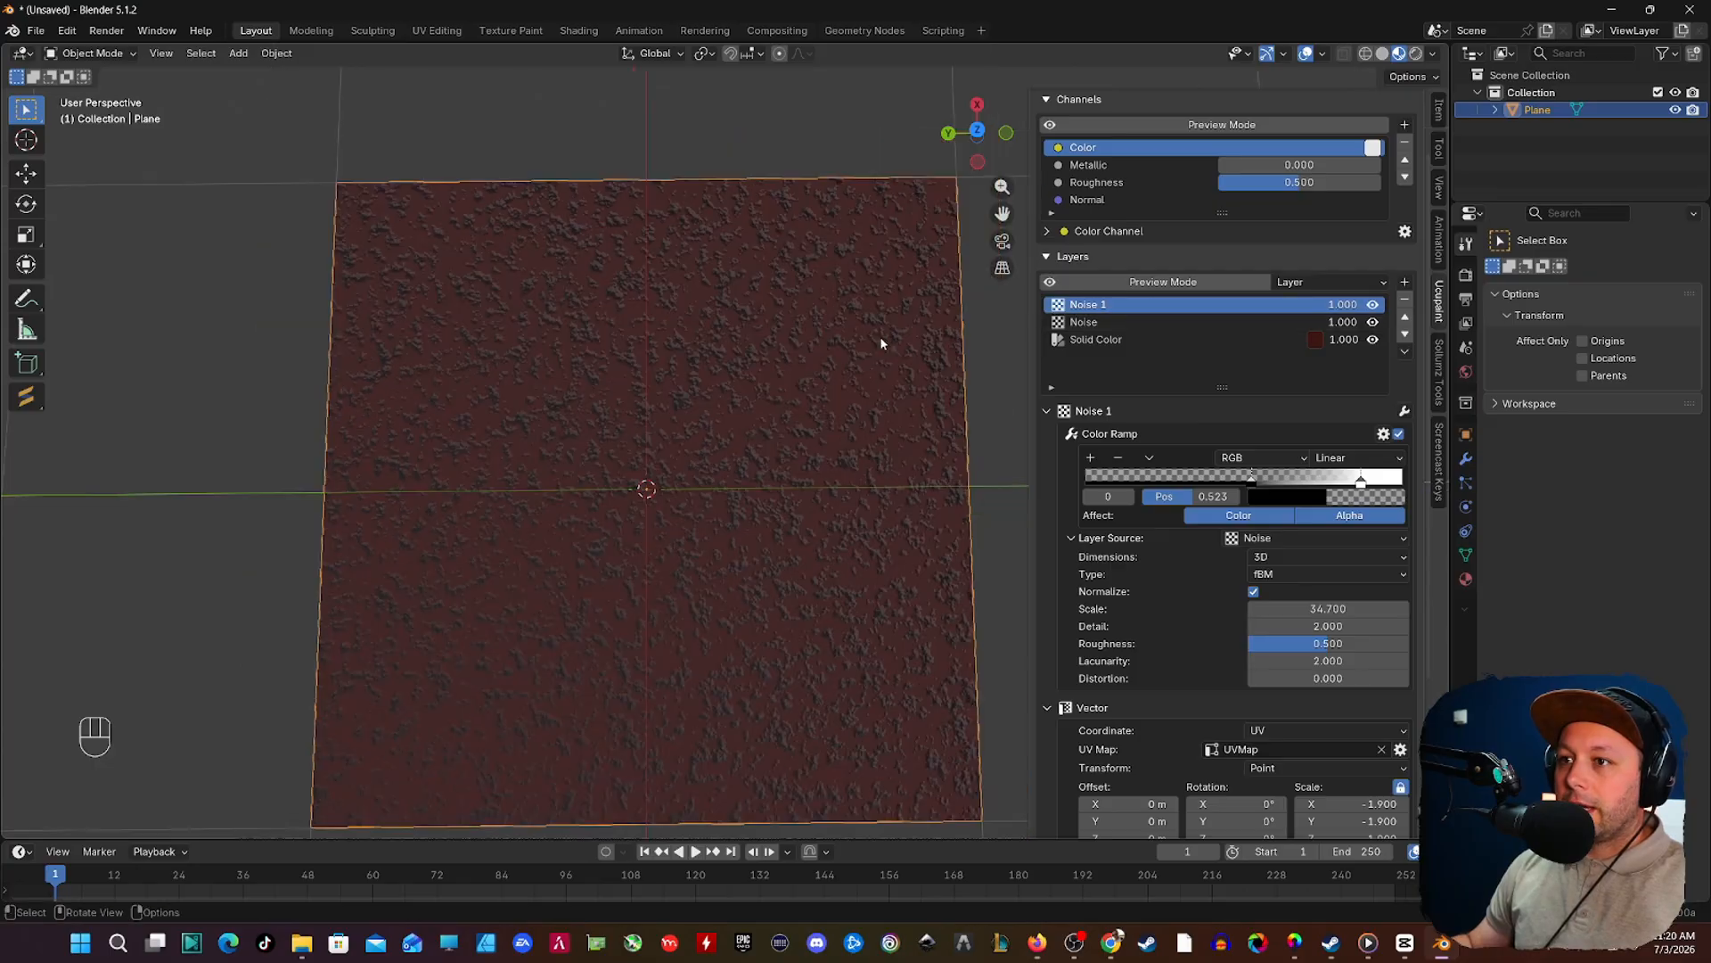
shift+middle_drag(830, 387, 779, 297)
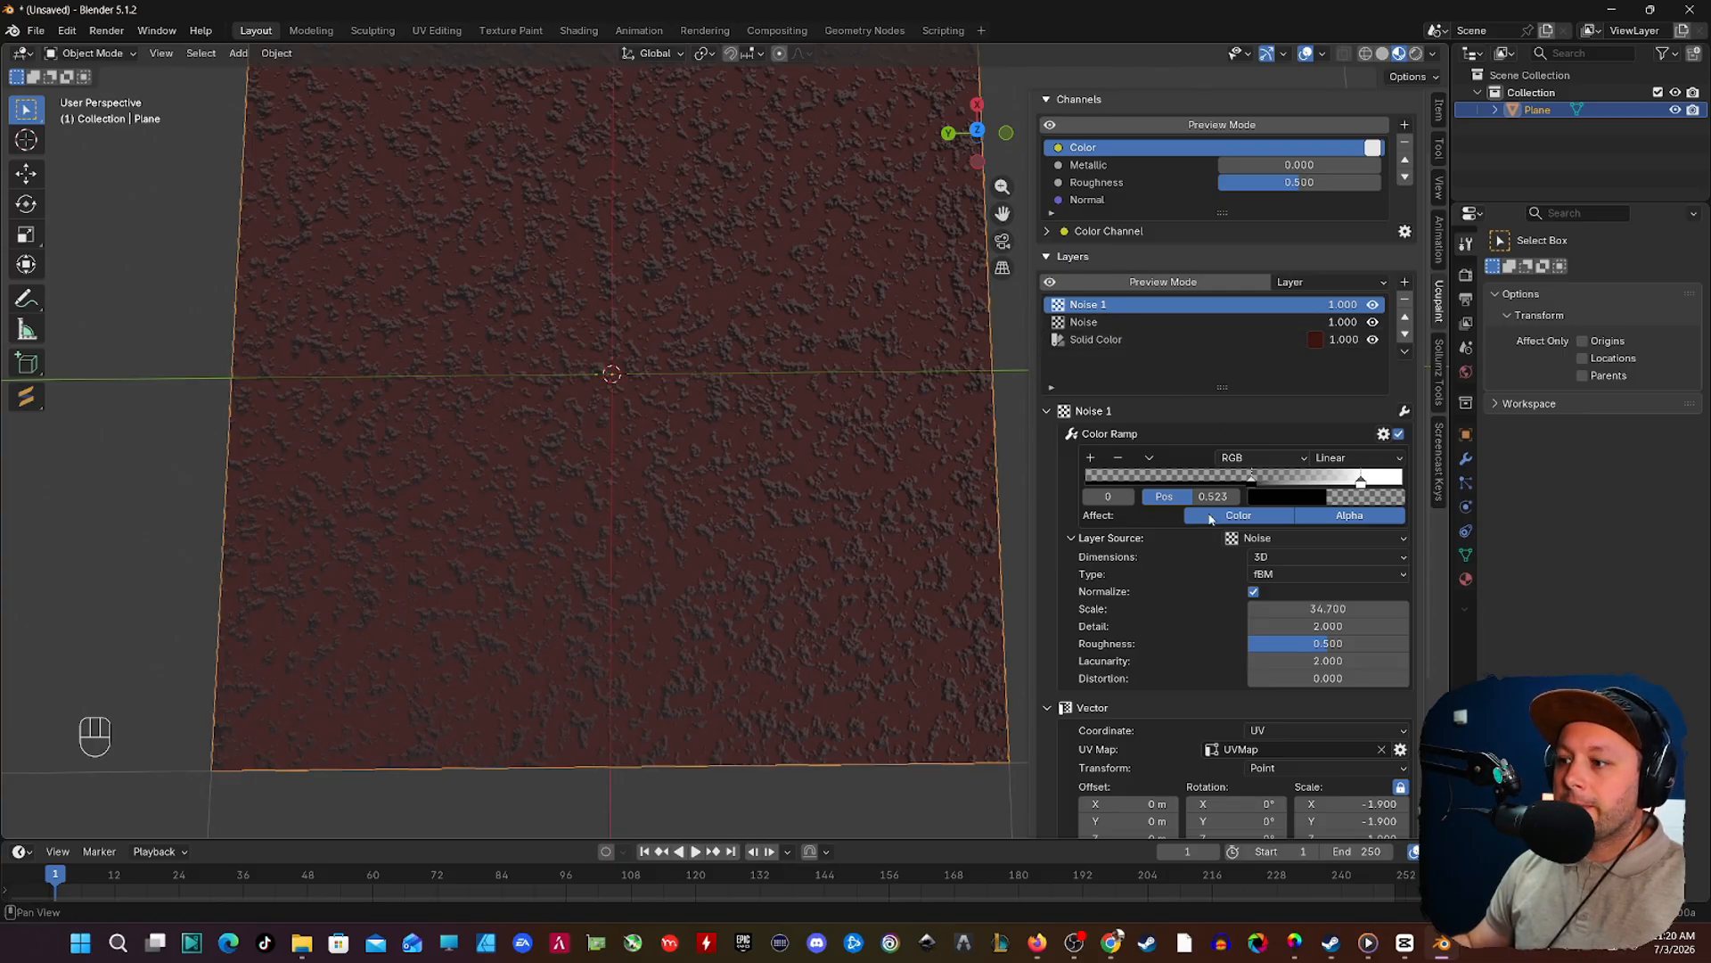
scroll(1230, 535, down, 4)
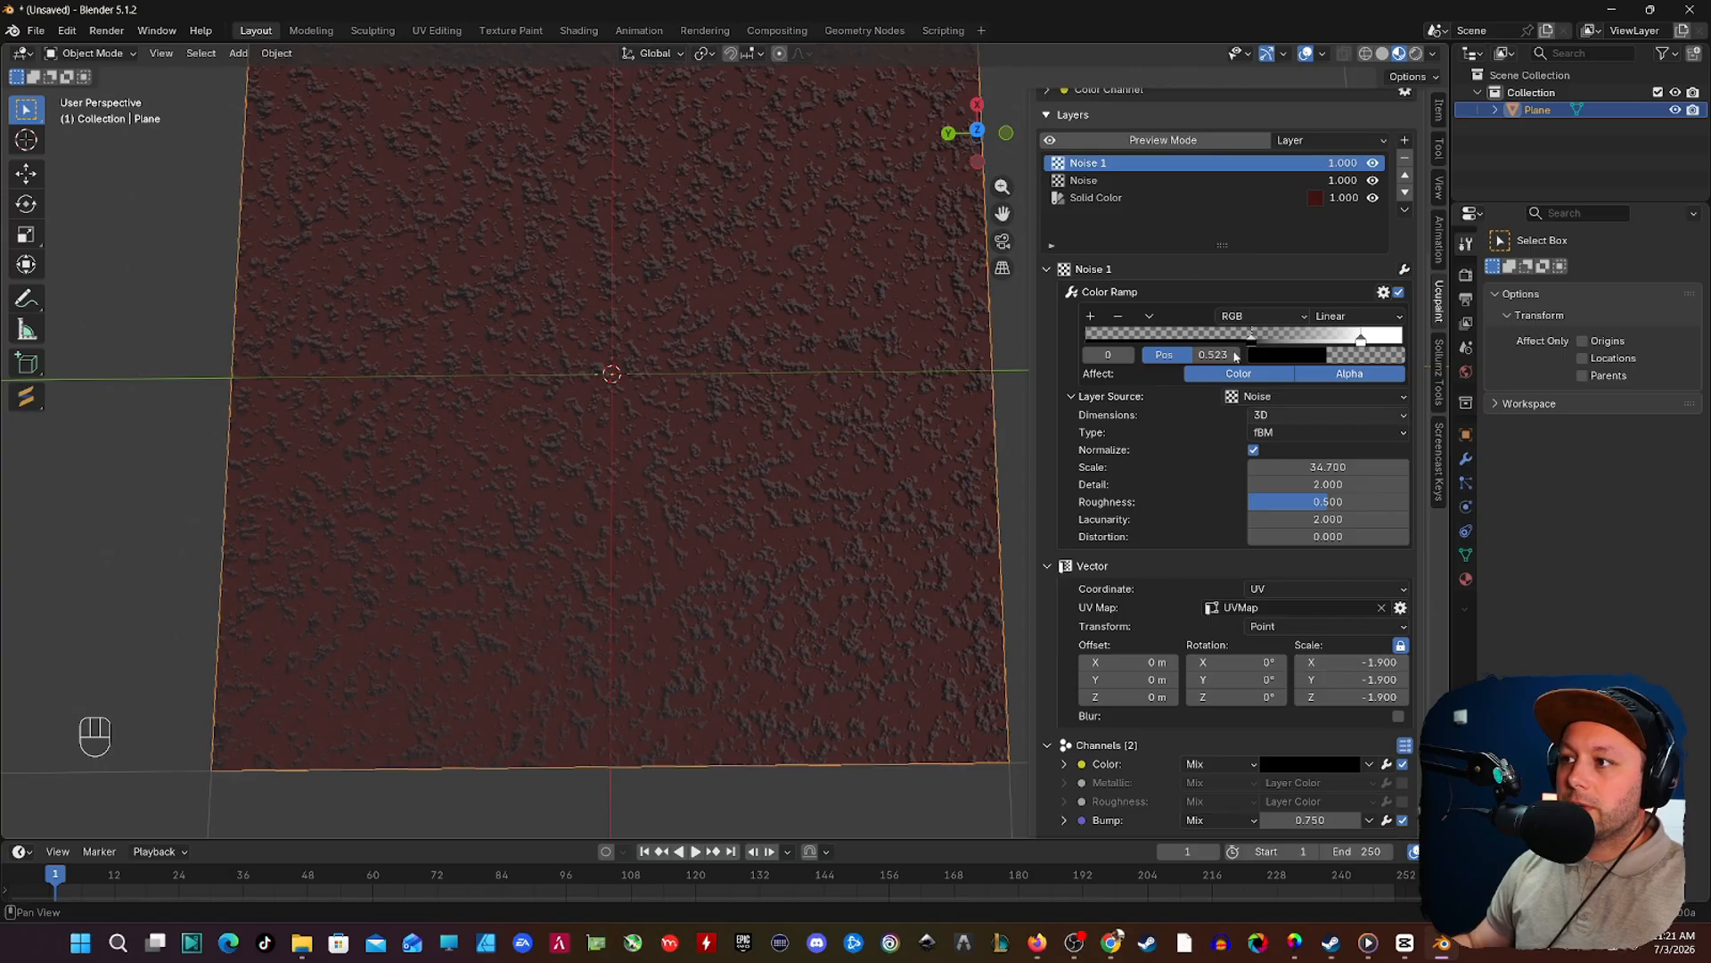
drag(1364, 663, 1305, 663)
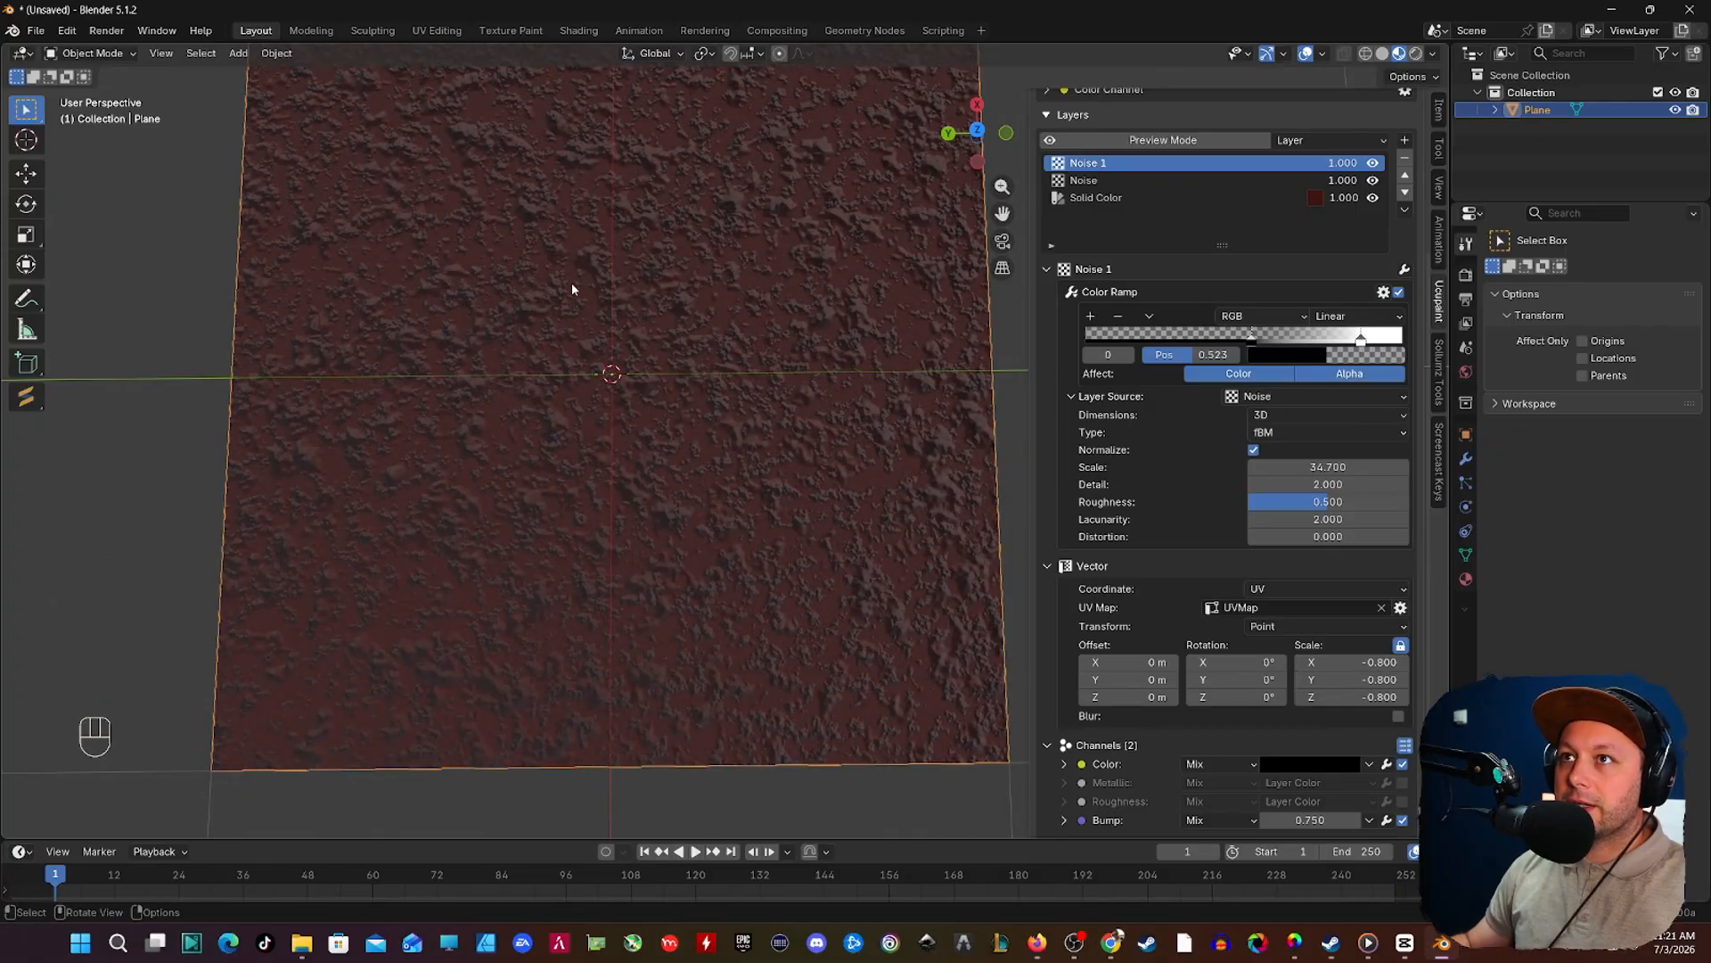
middle_drag(572, 287, 757, 373)
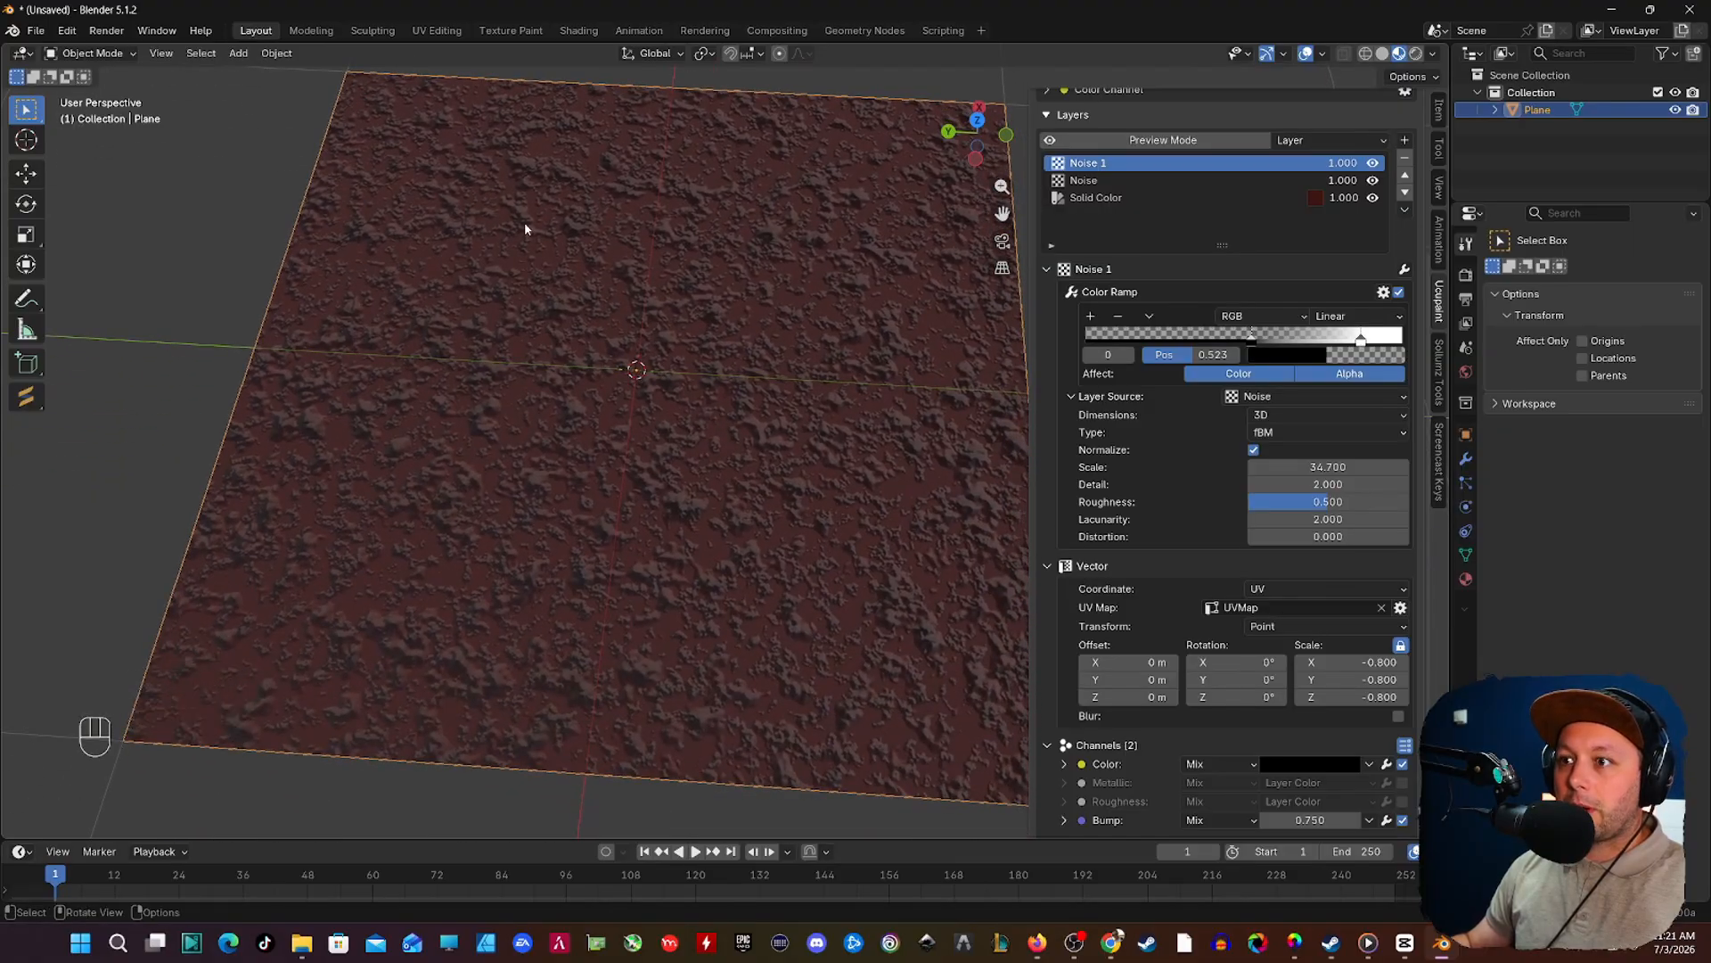
shift+middle_drag(524, 229, 752, 306)
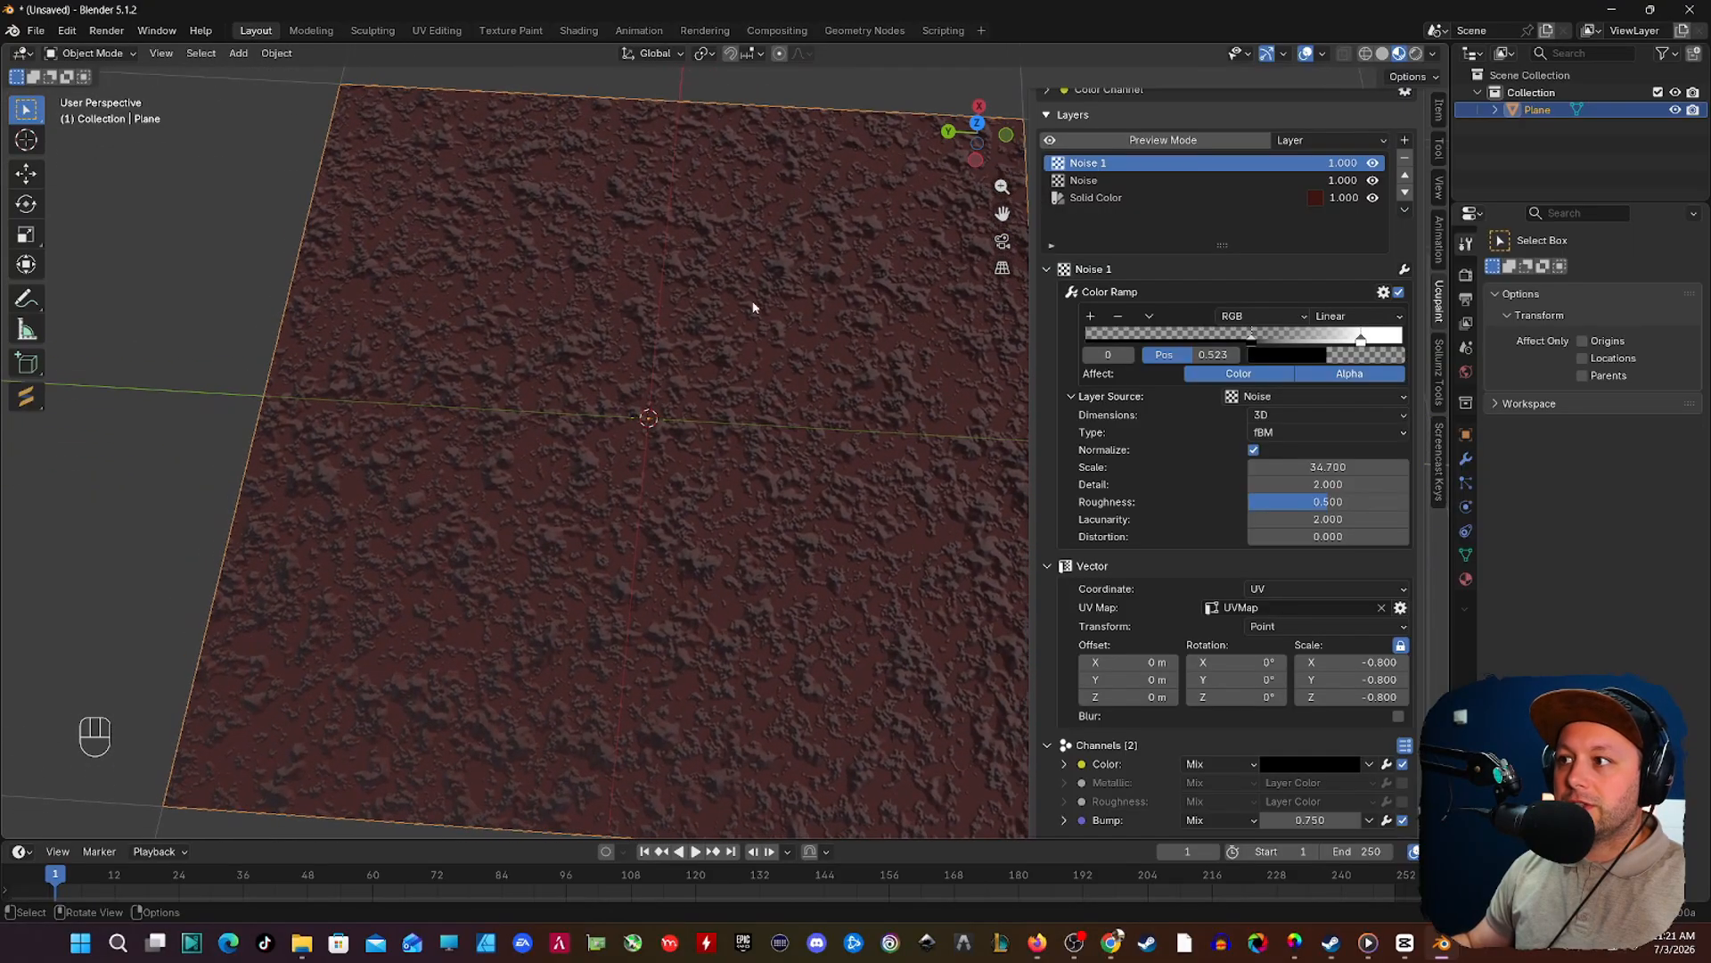
Step: Toggle the visibility of the two noise layers to compare their effect on the surface, leaving both enabled
click(1372, 163)
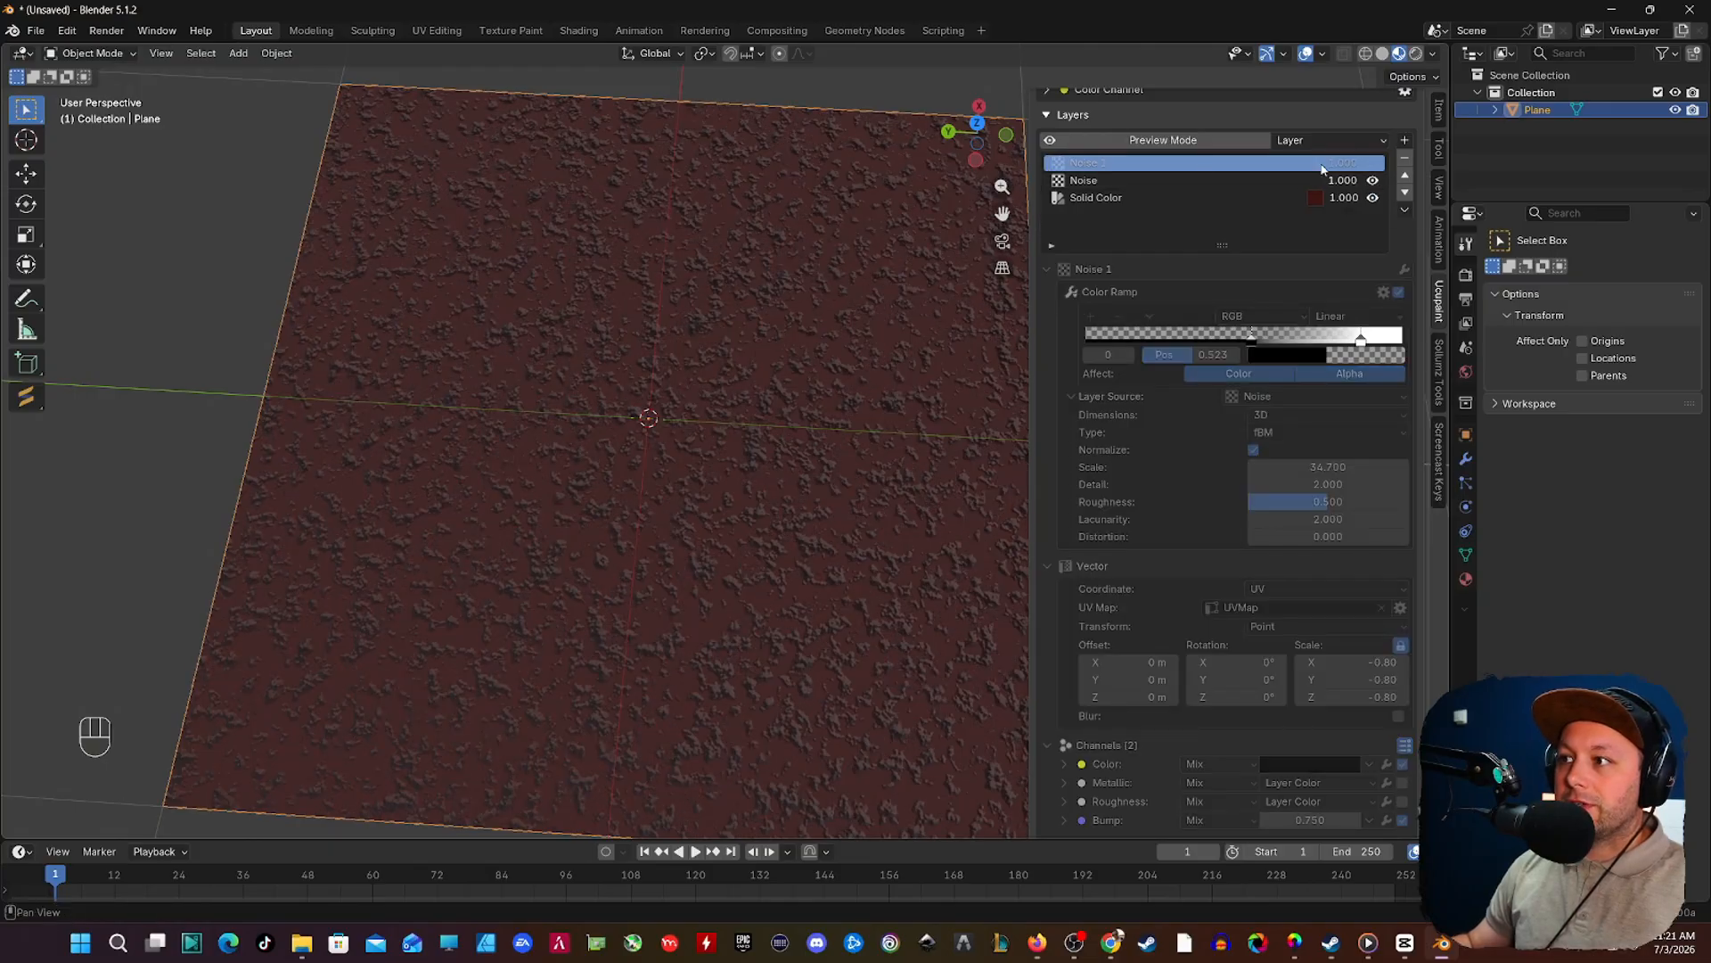
click(1372, 164)
click(1373, 165)
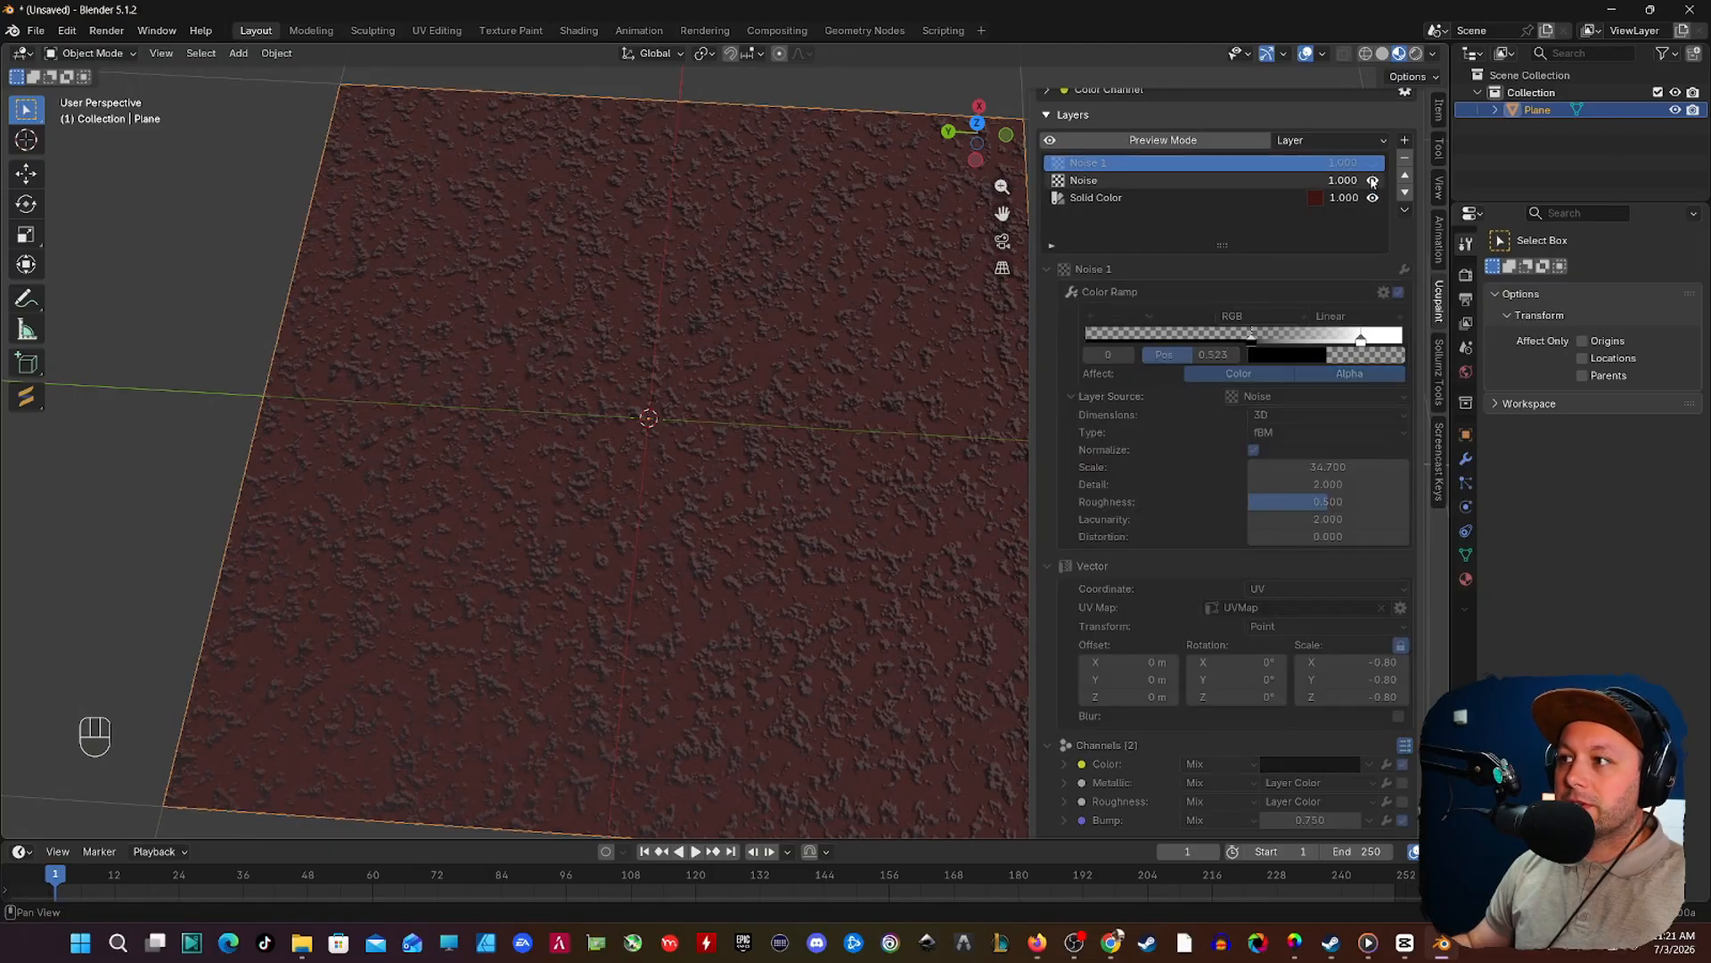
click(1373, 181)
click(1372, 181)
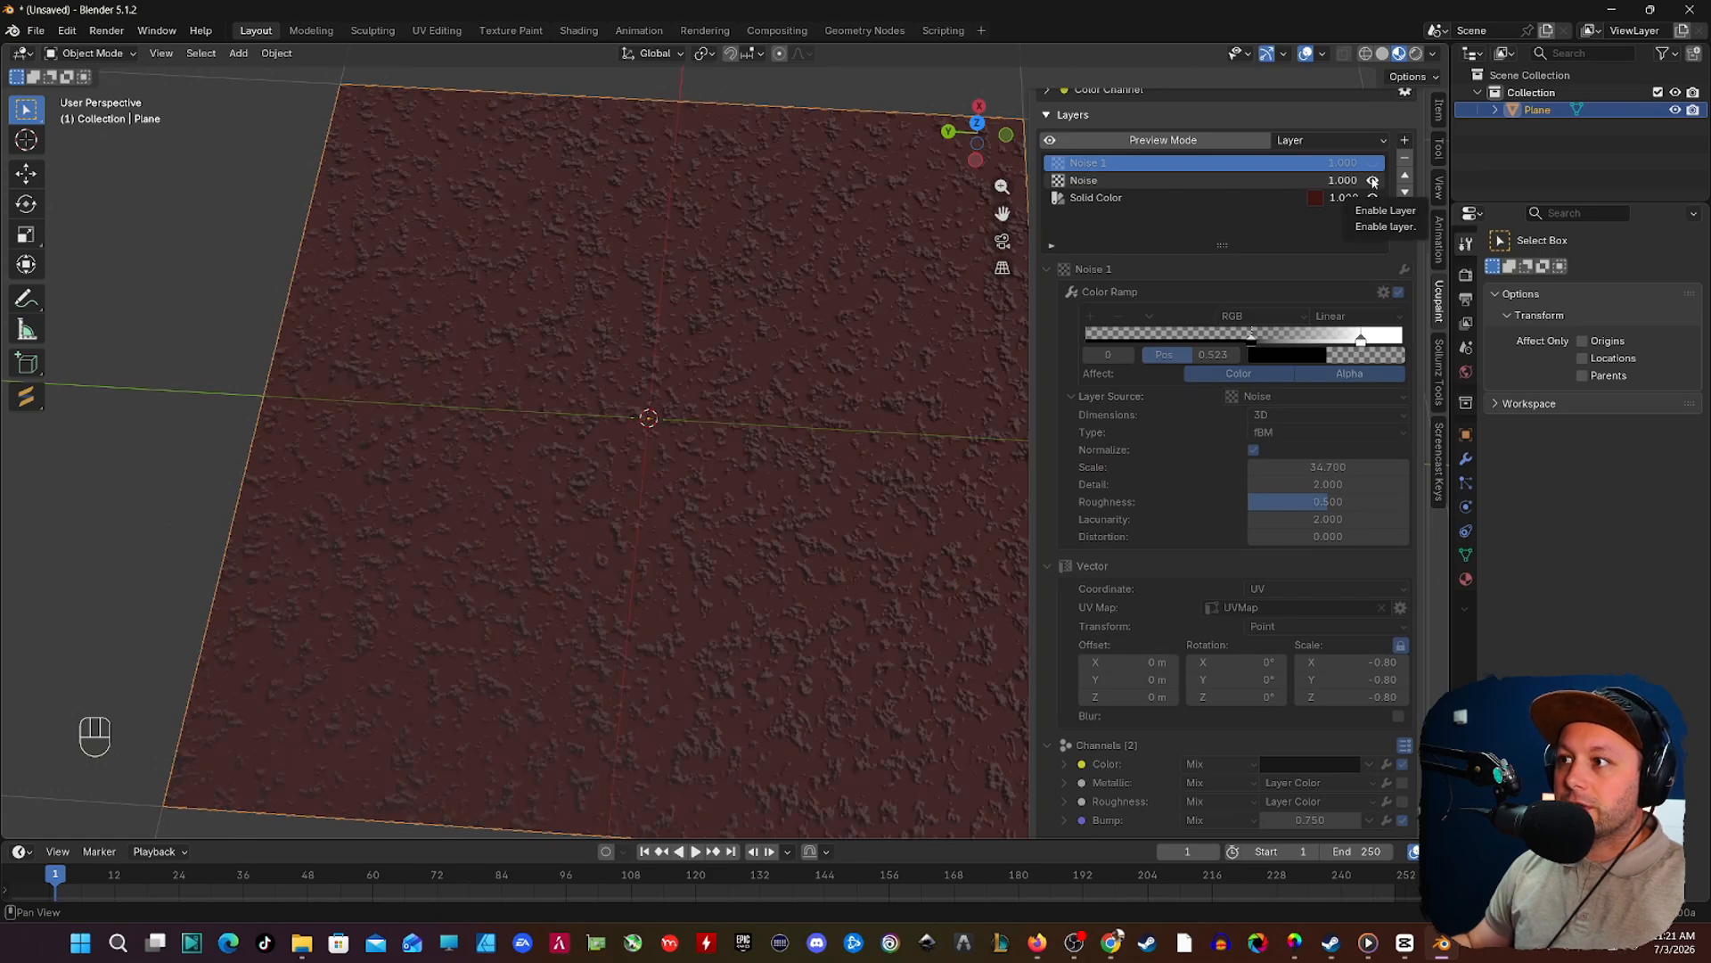
click(1373, 163)
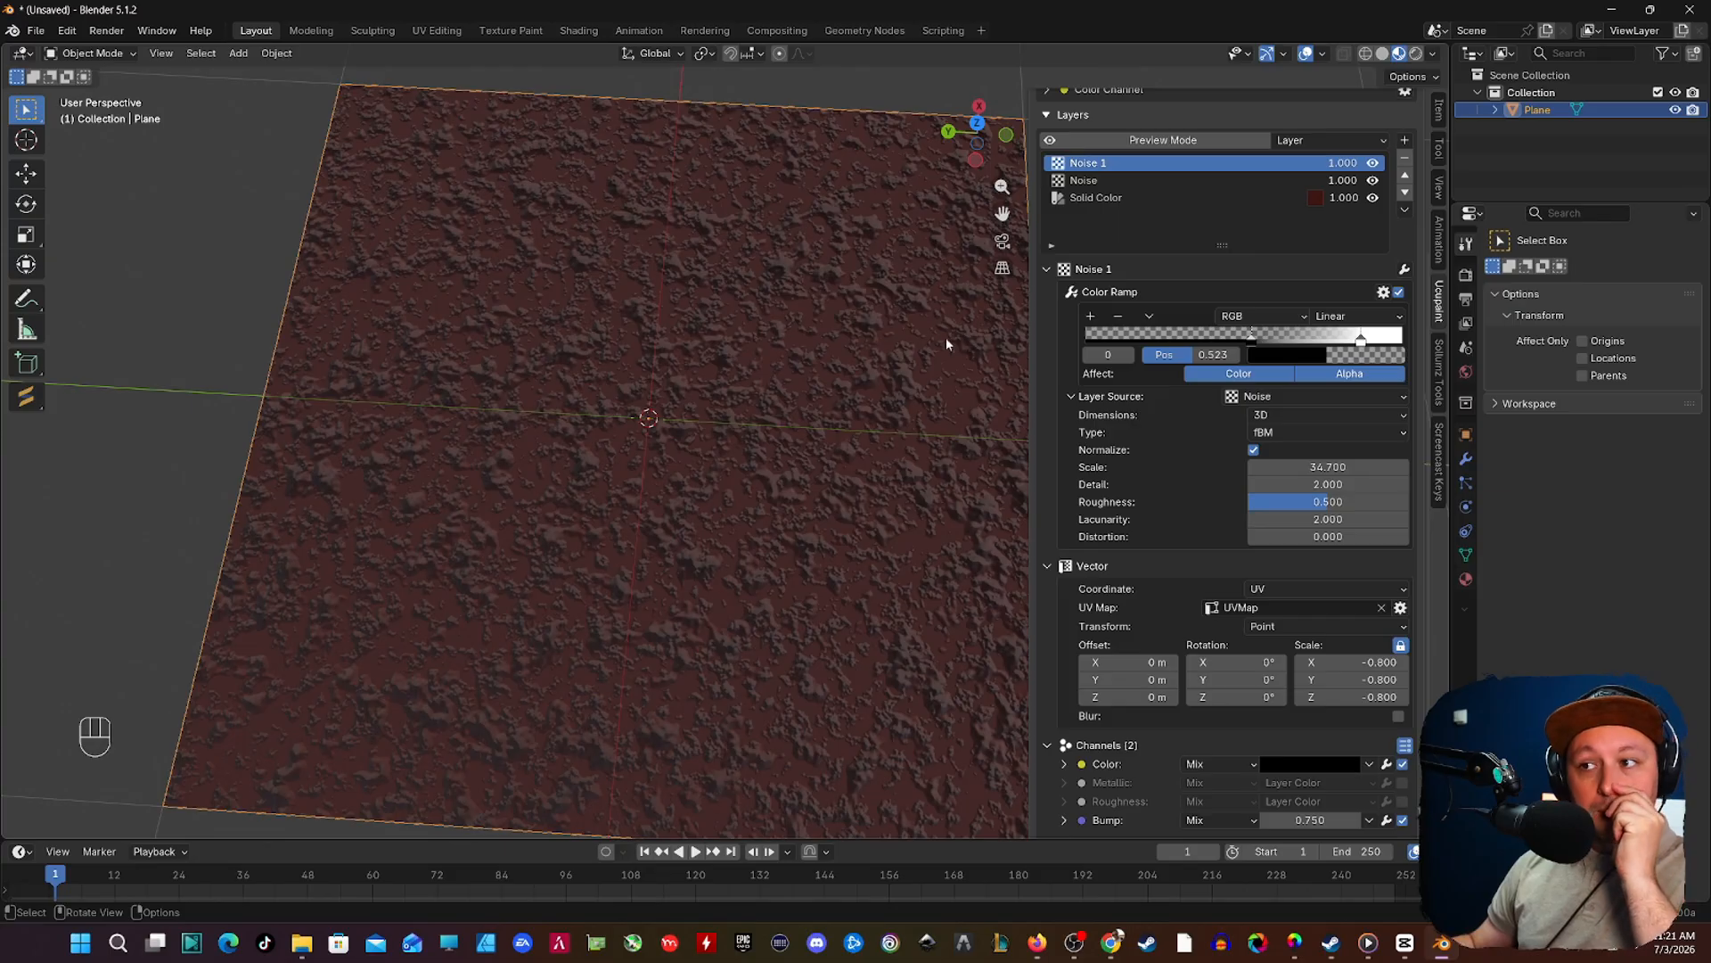
shift+middle_drag(804, 508, 808, 451)
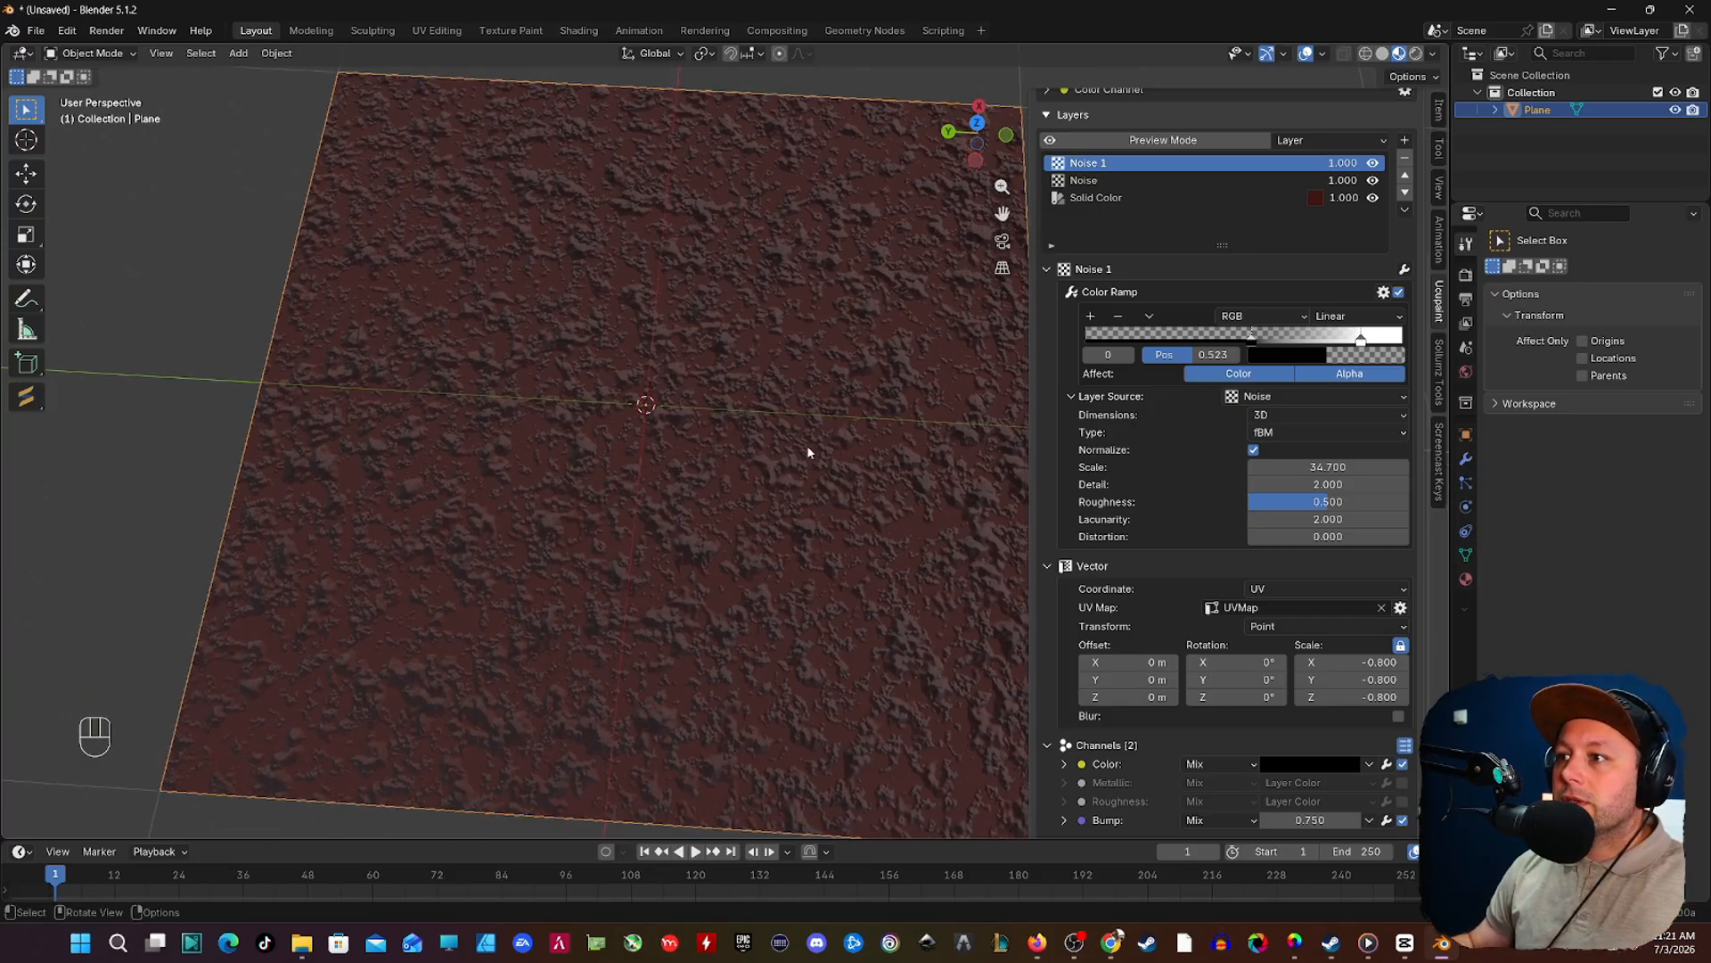
Step: Rename the original Noise layer to "small" and its duplicate to "big"
double_click(1084, 181)
text(S)
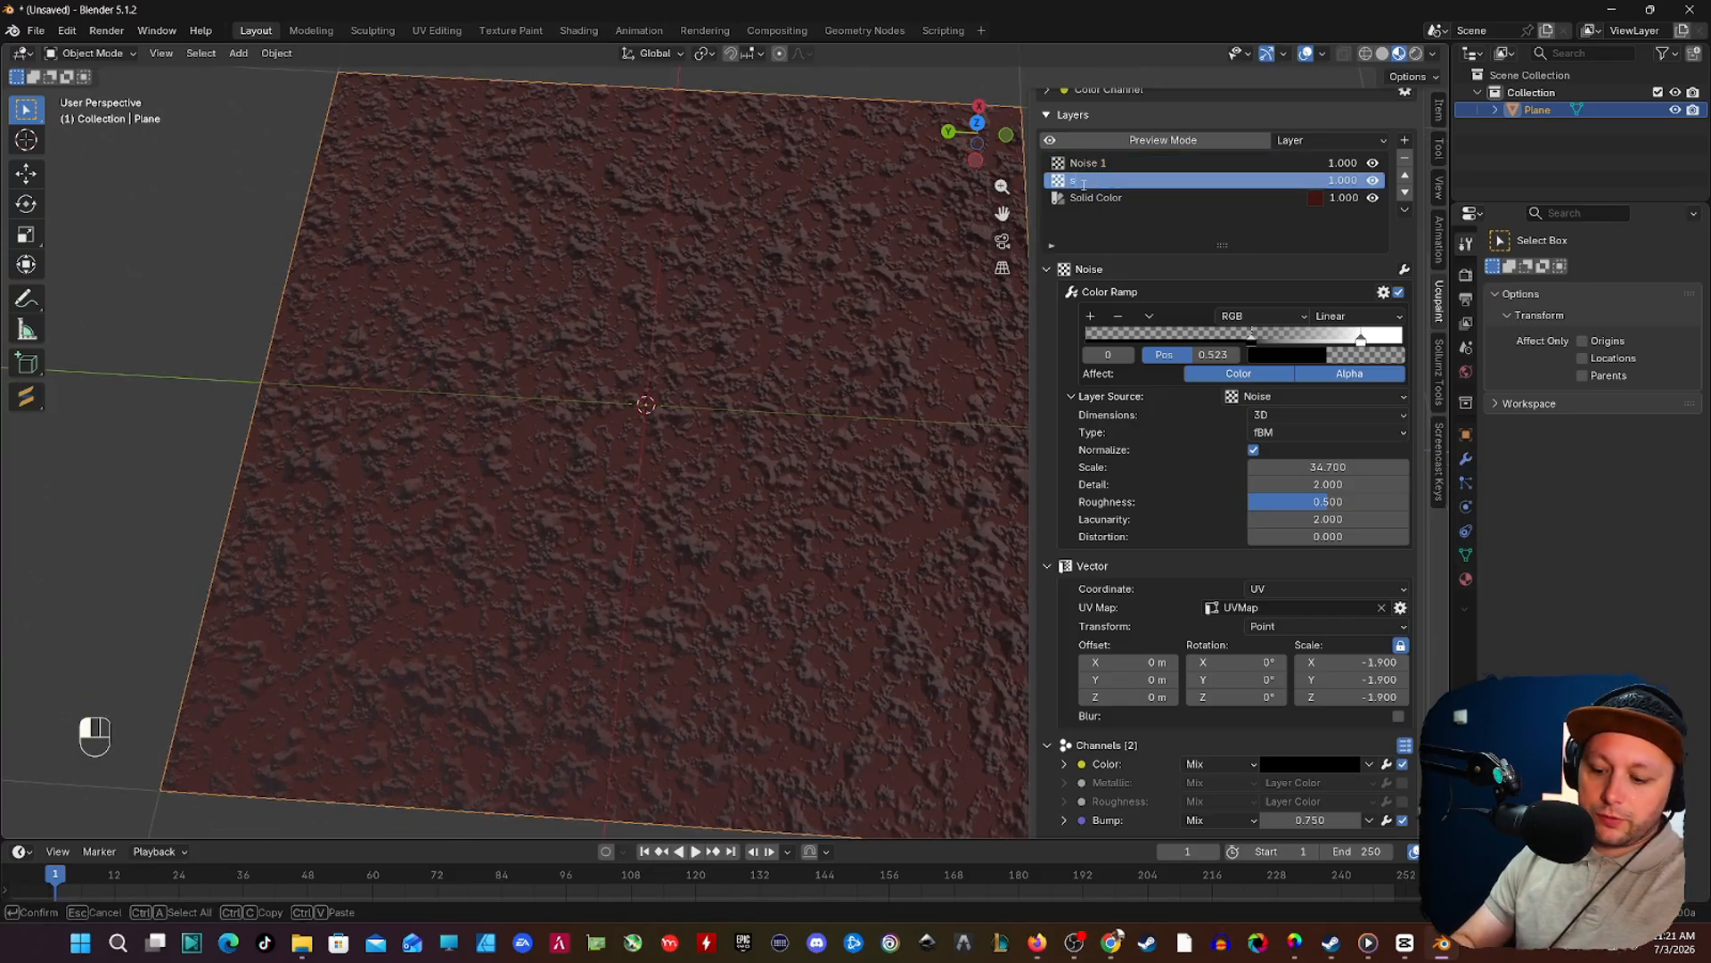
text(mall)
click(1104, 163)
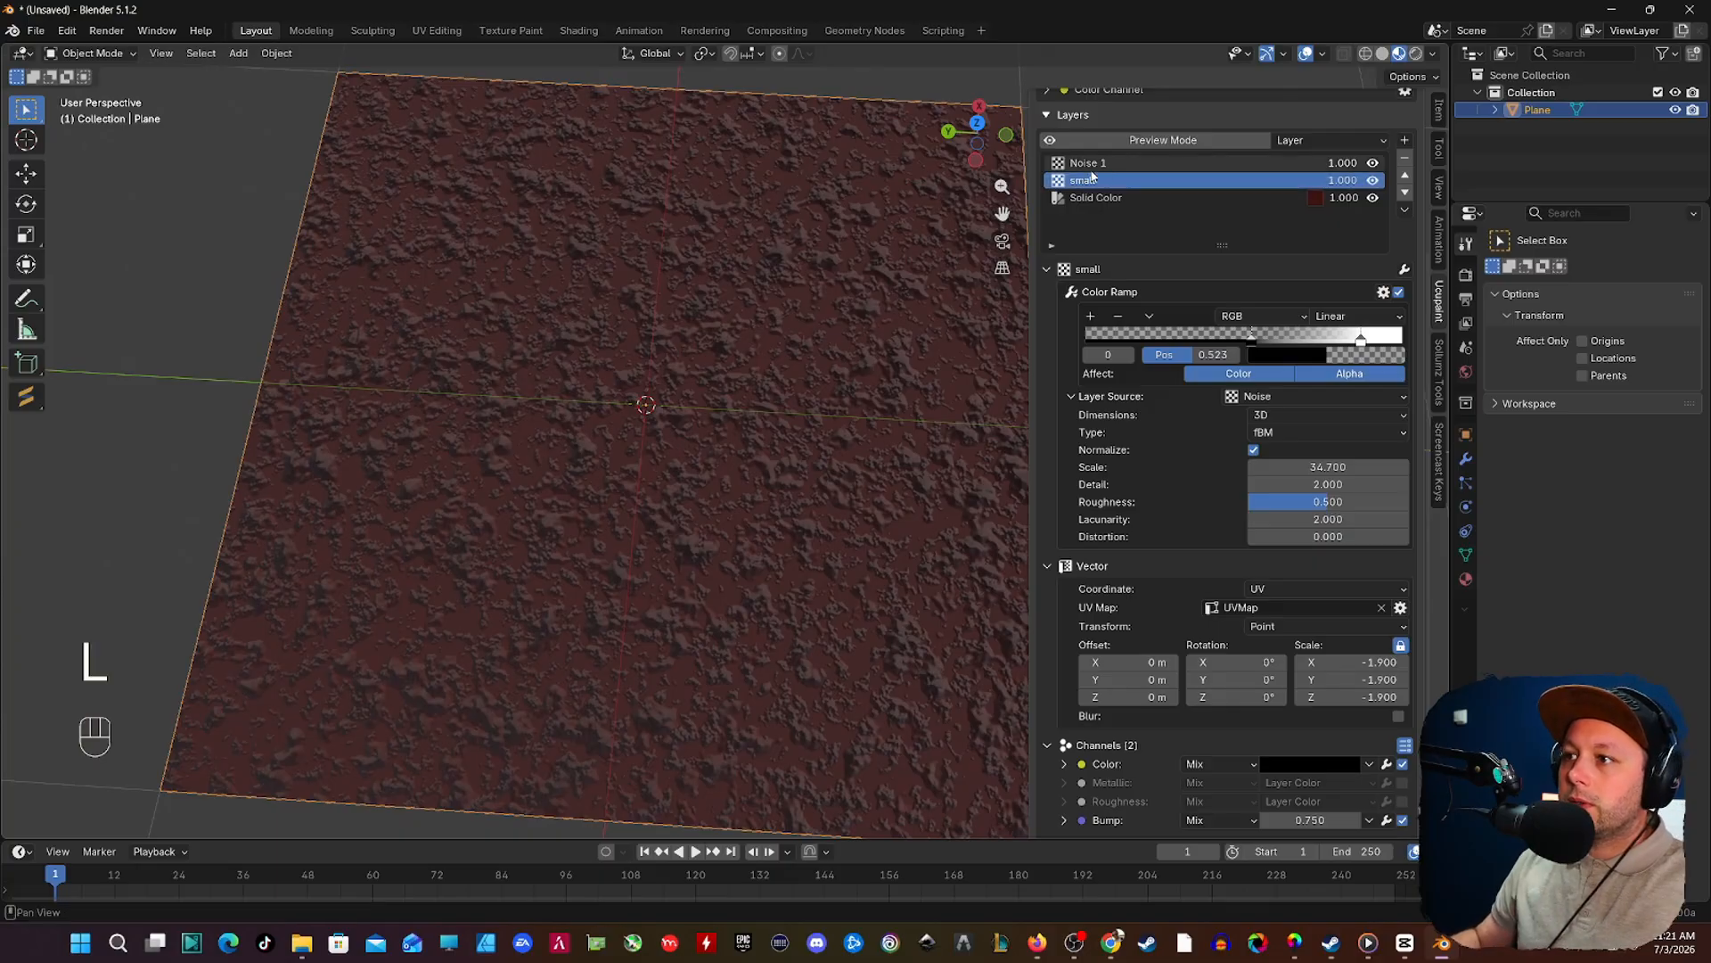
text(big)
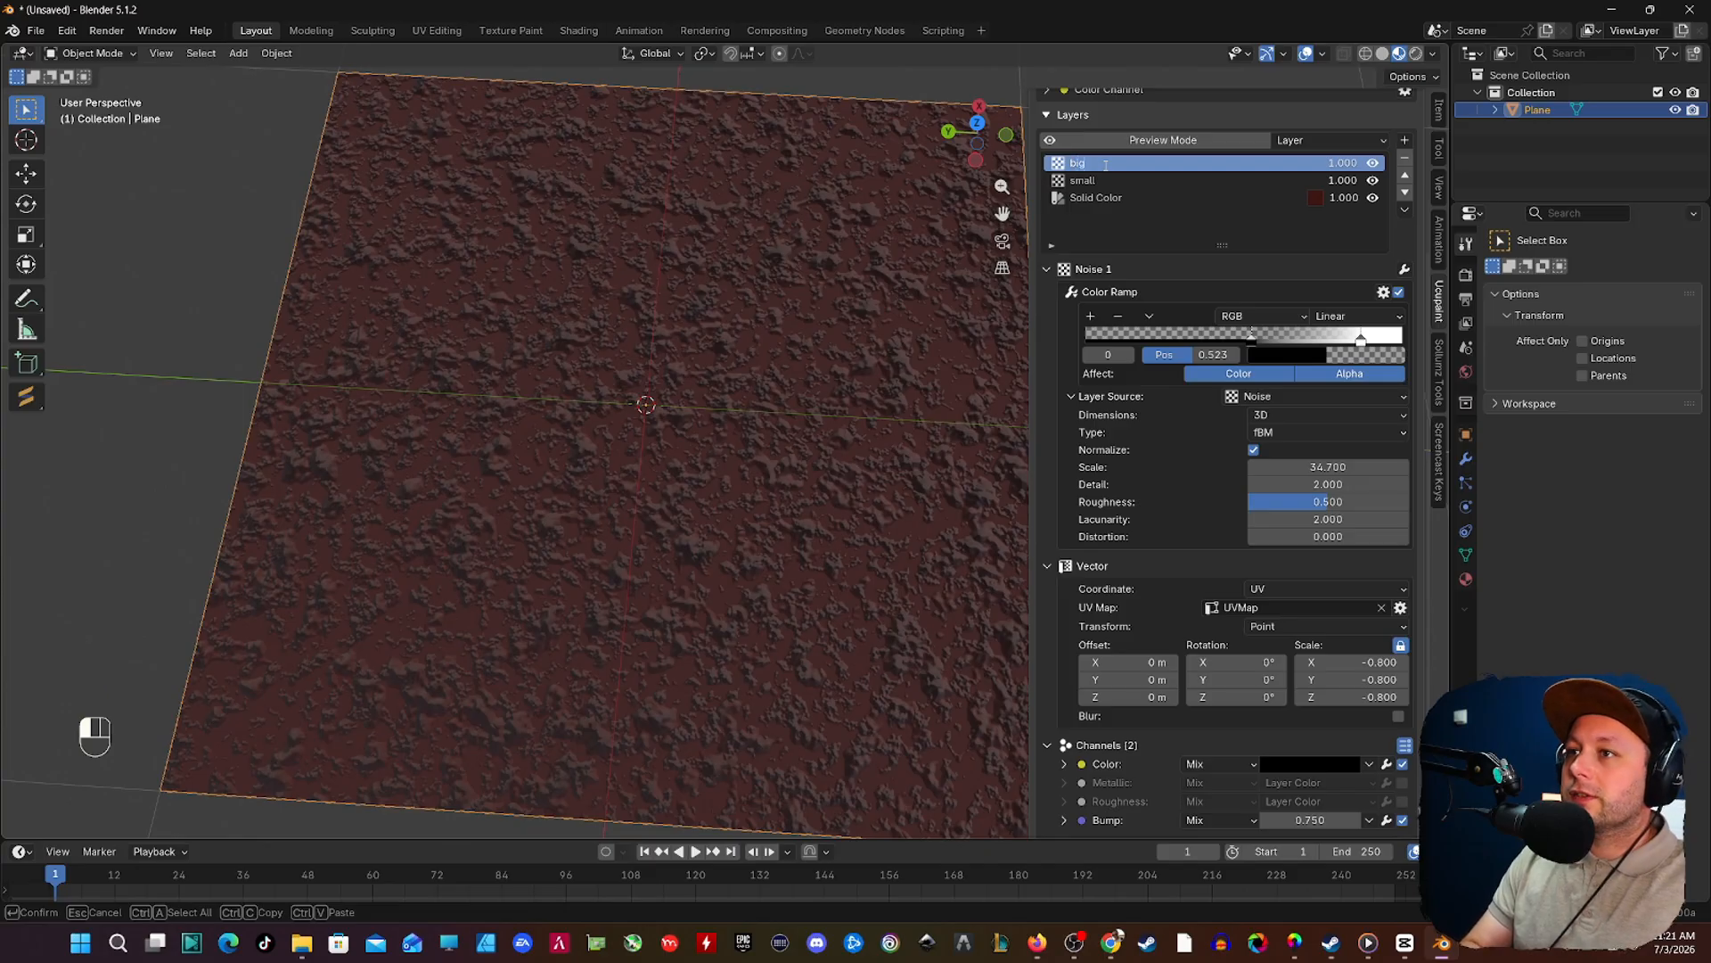
key(Return)
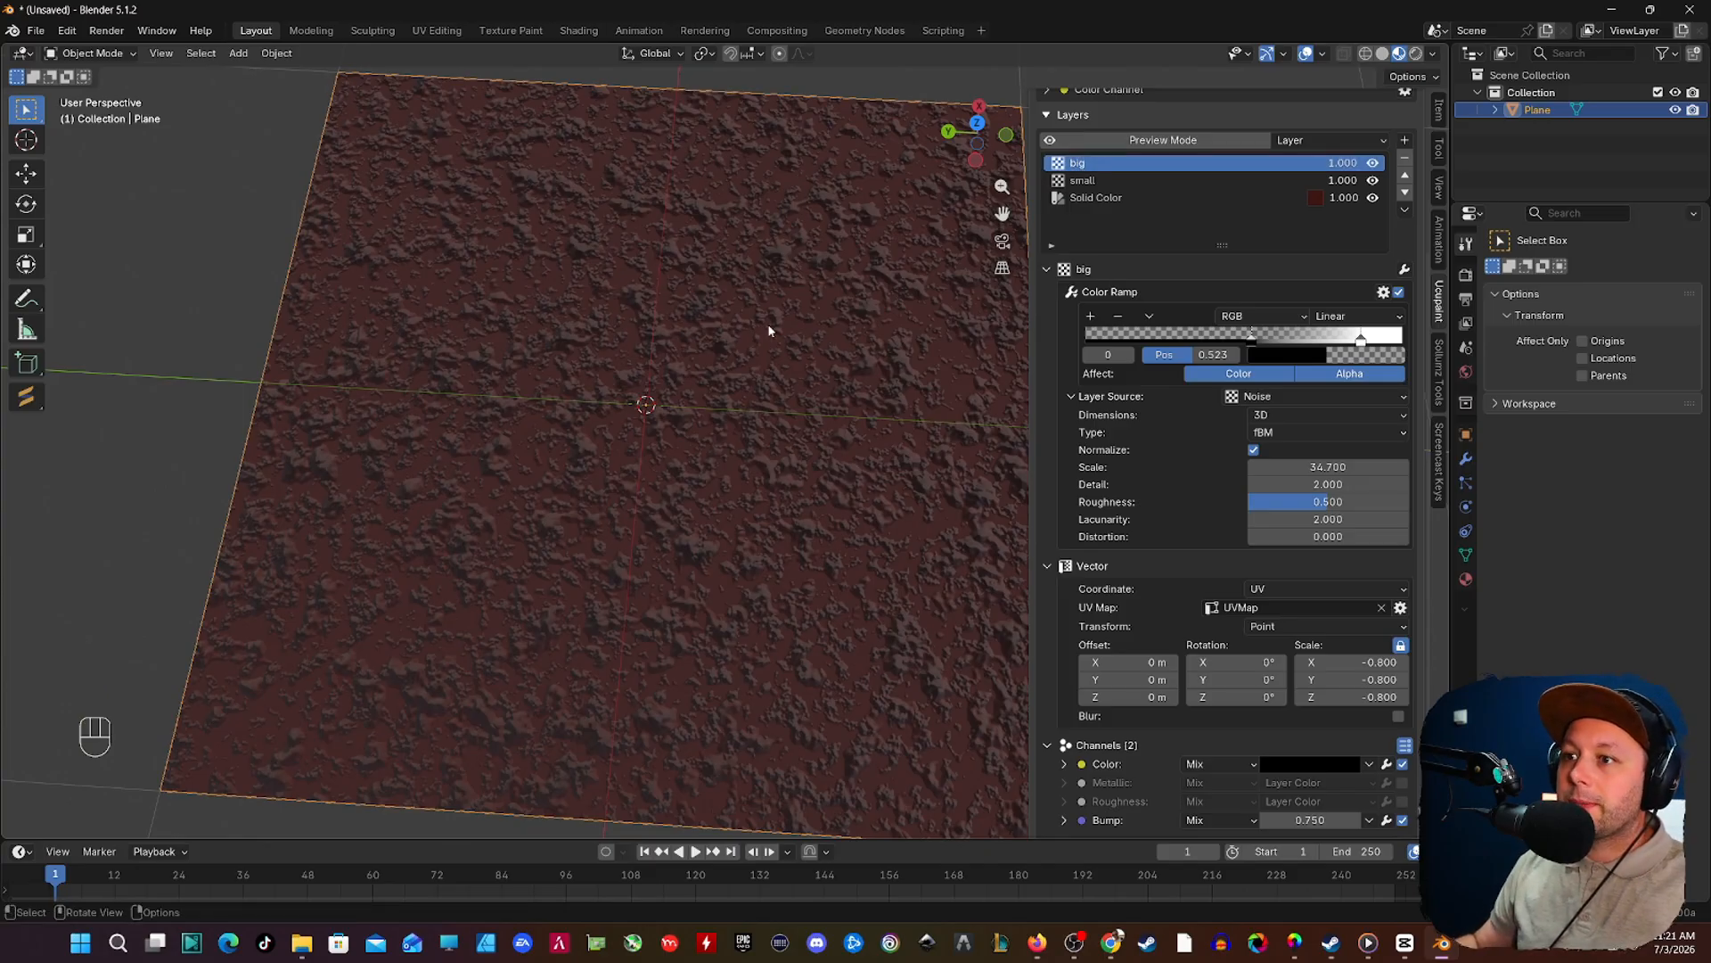
middle_drag(764, 324, 726, 331)
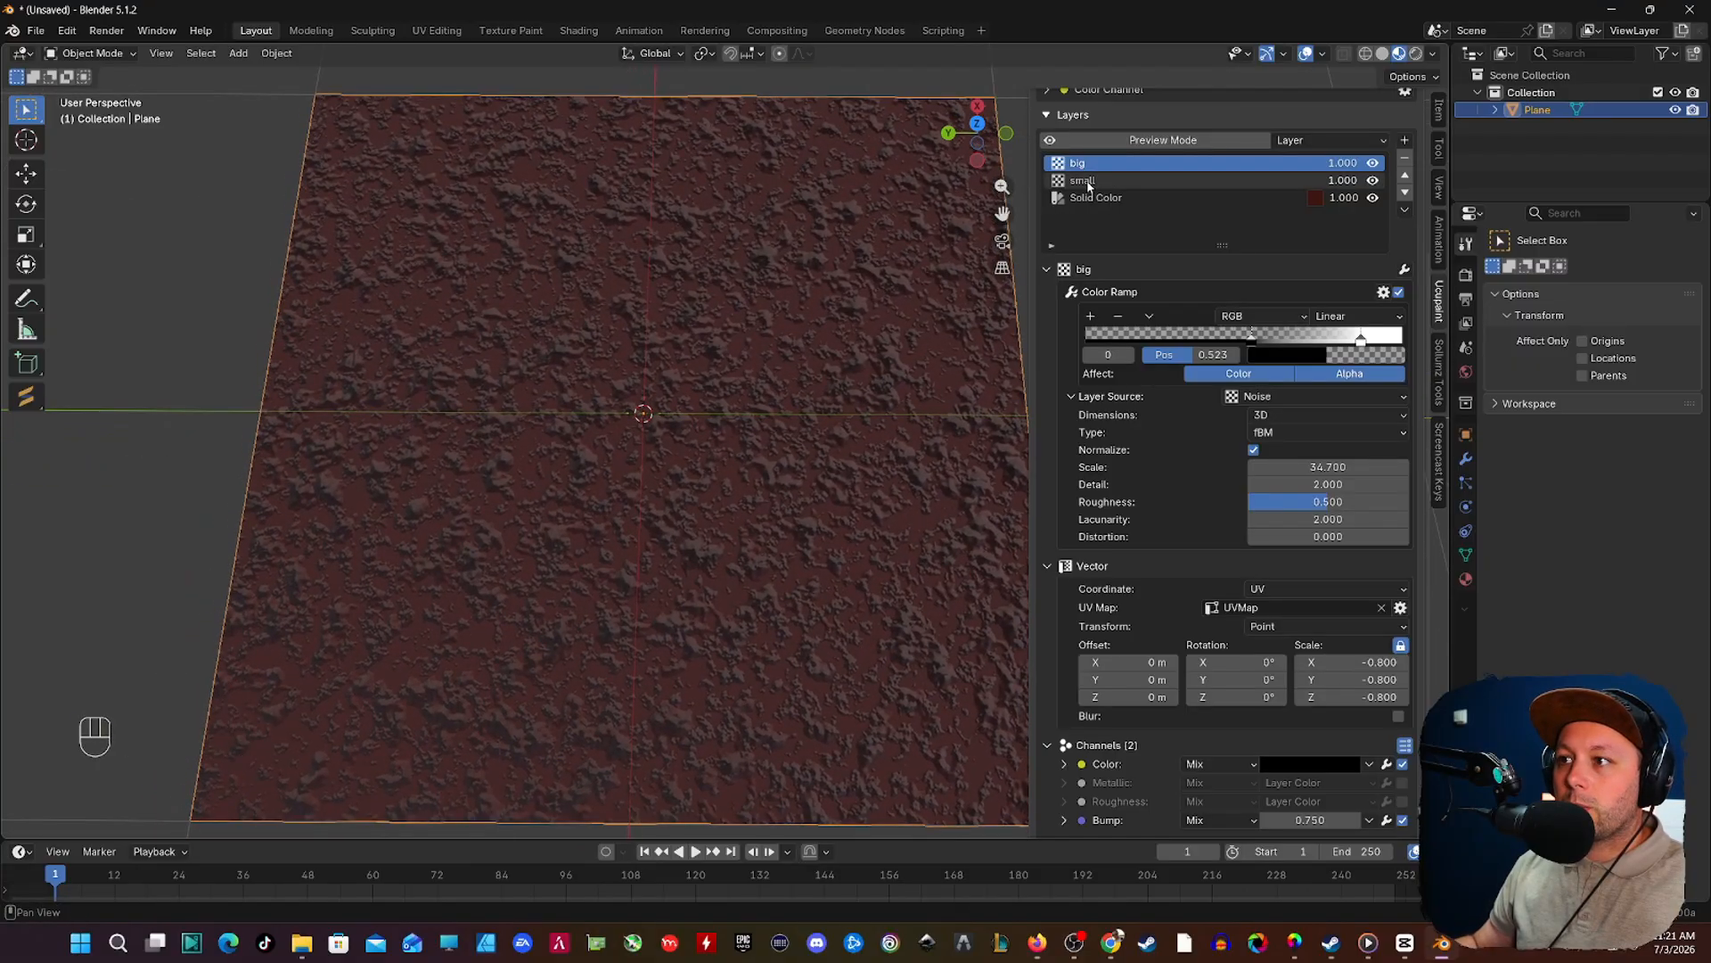
Step: Duplicate the small layer and set the copy's vector scale to -2.400 on all axes
click(1085, 181)
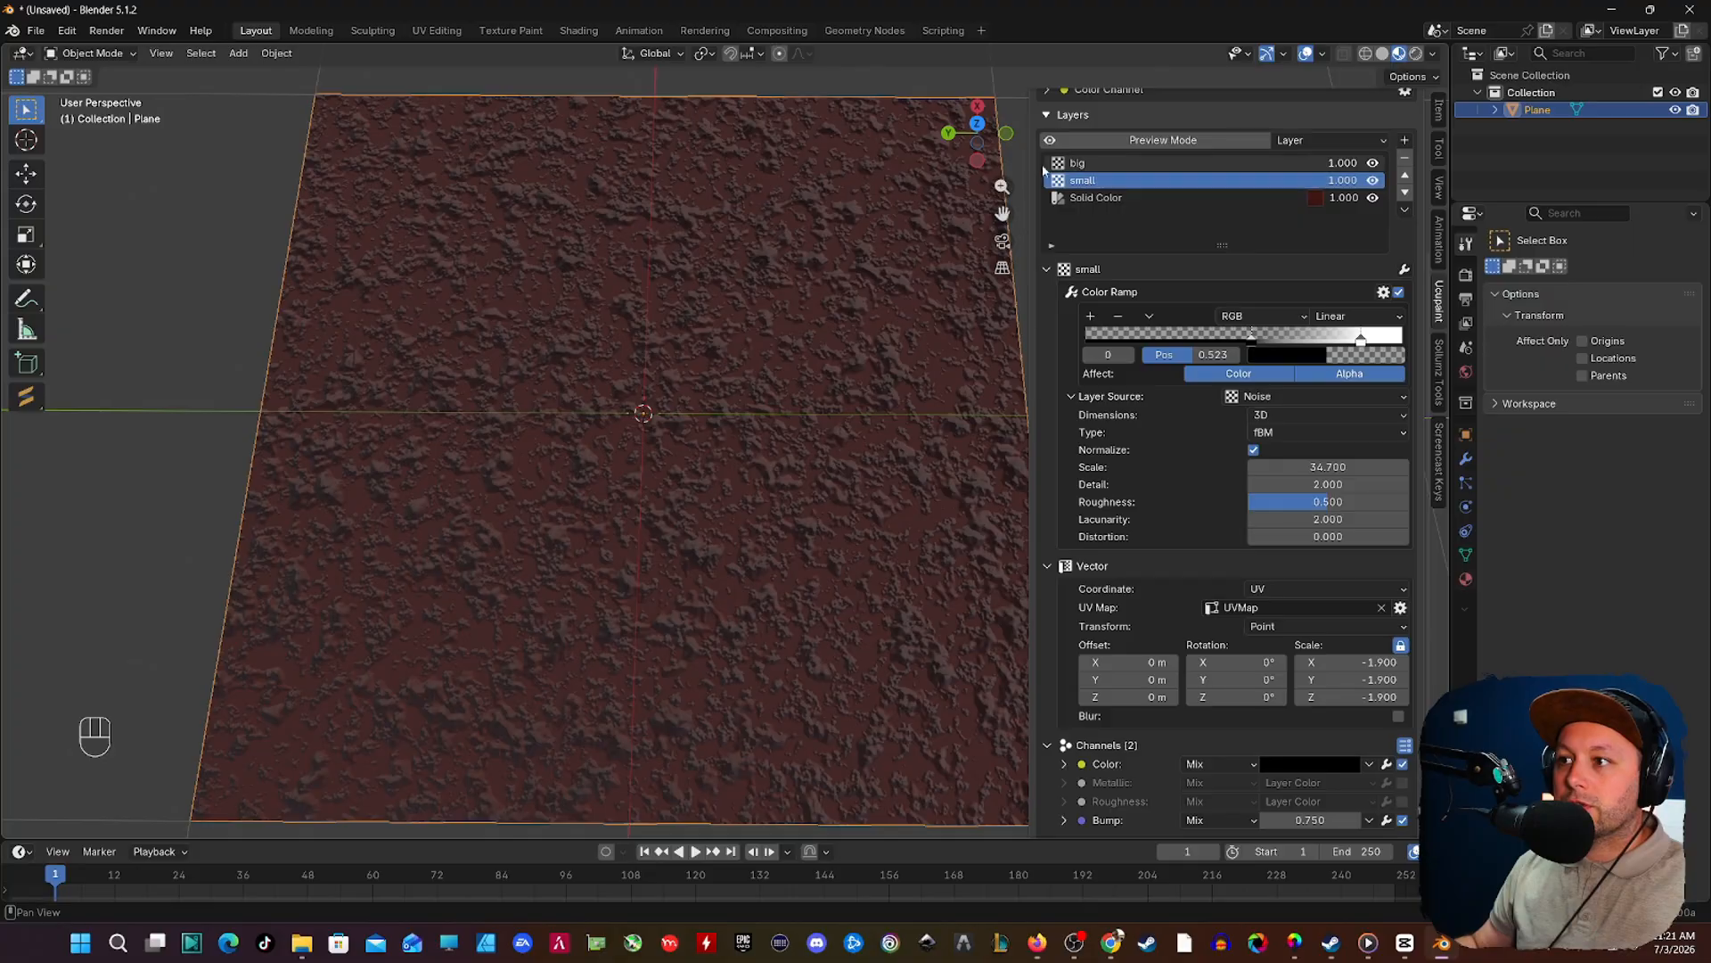
click(1405, 211)
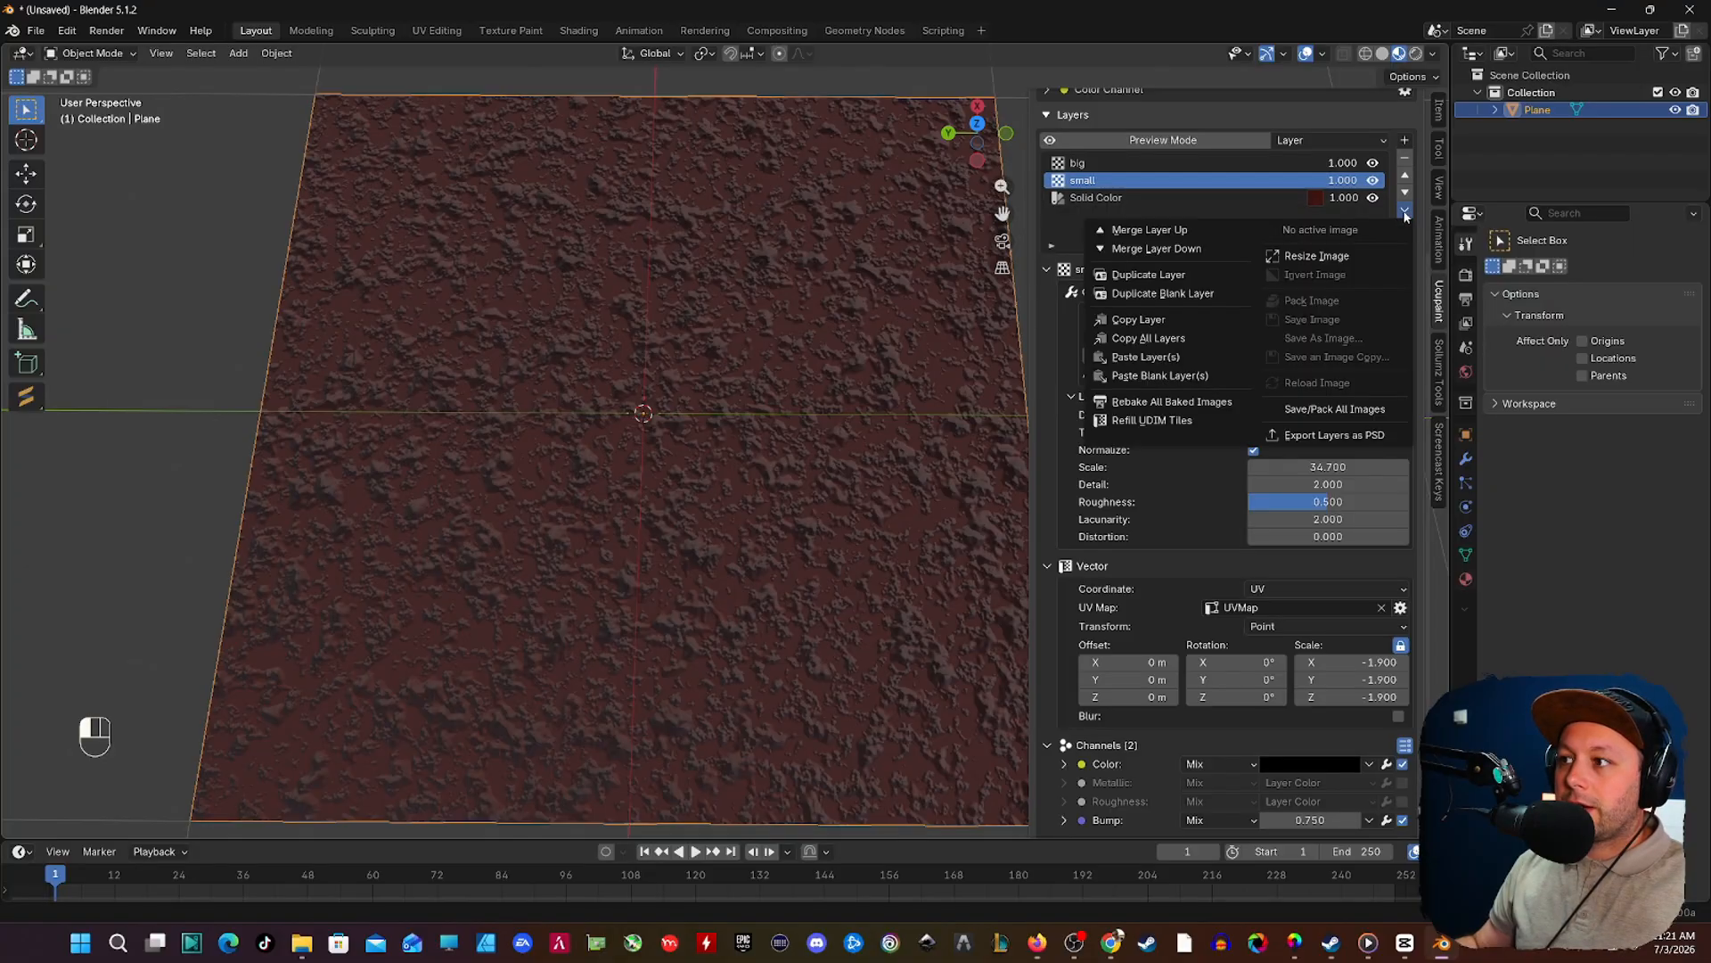
click(1193, 279)
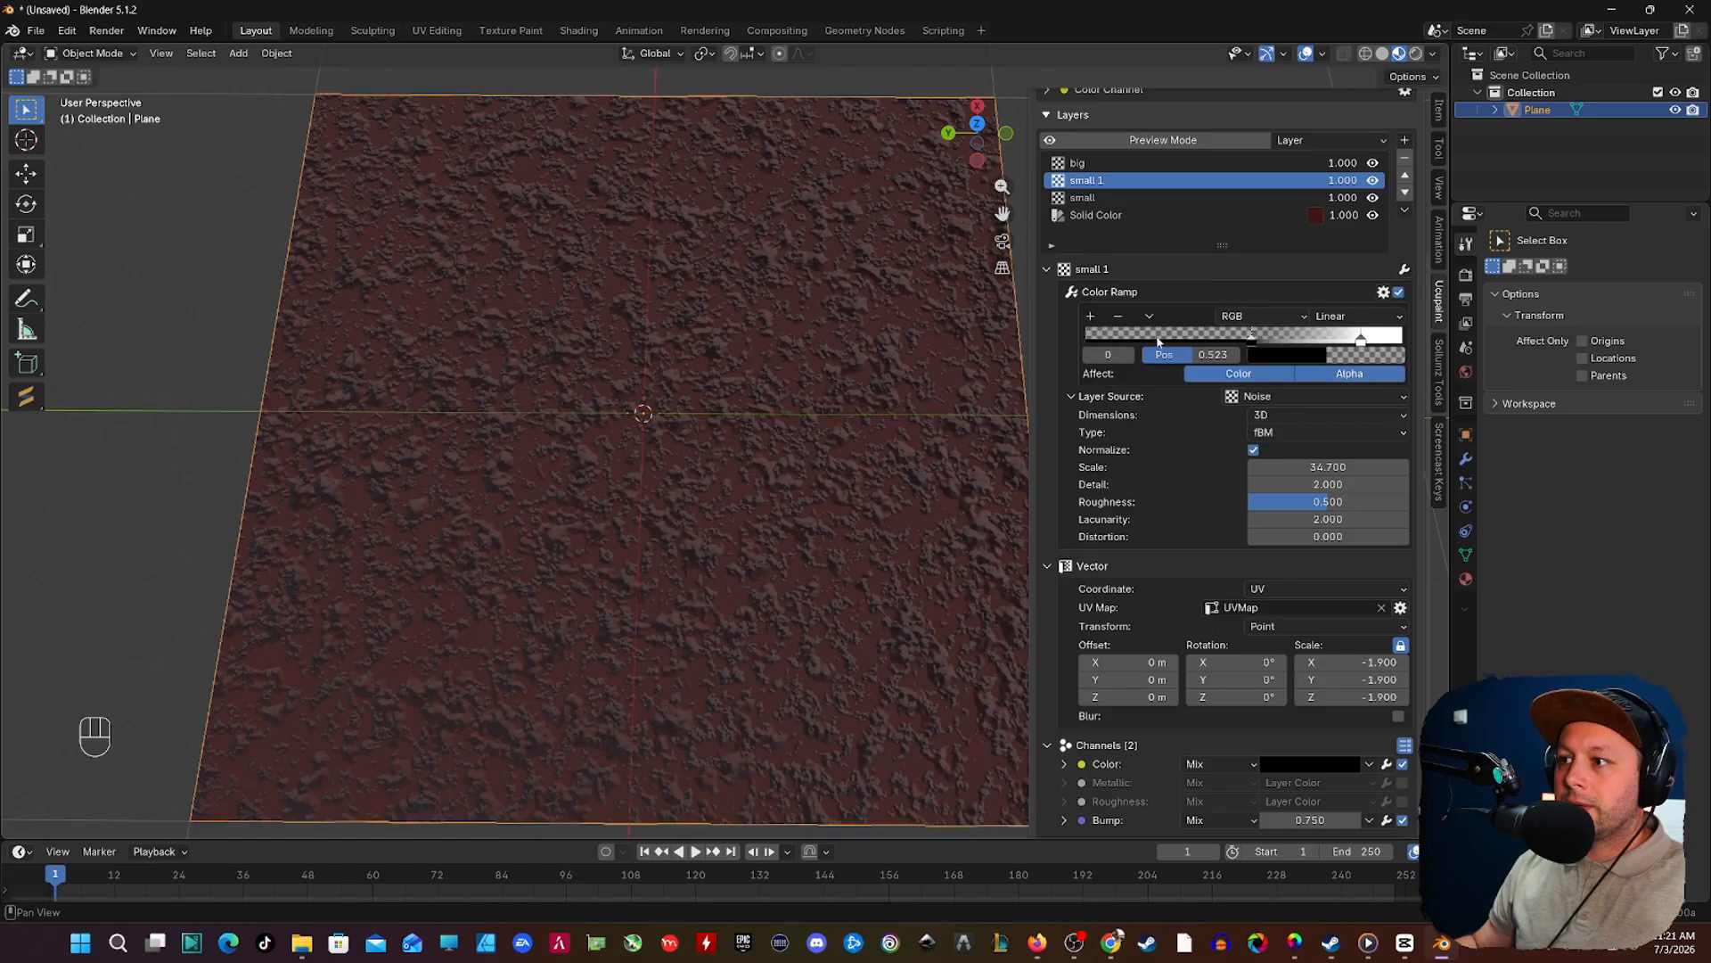
shift+middle_drag(694, 380, 747, 393)
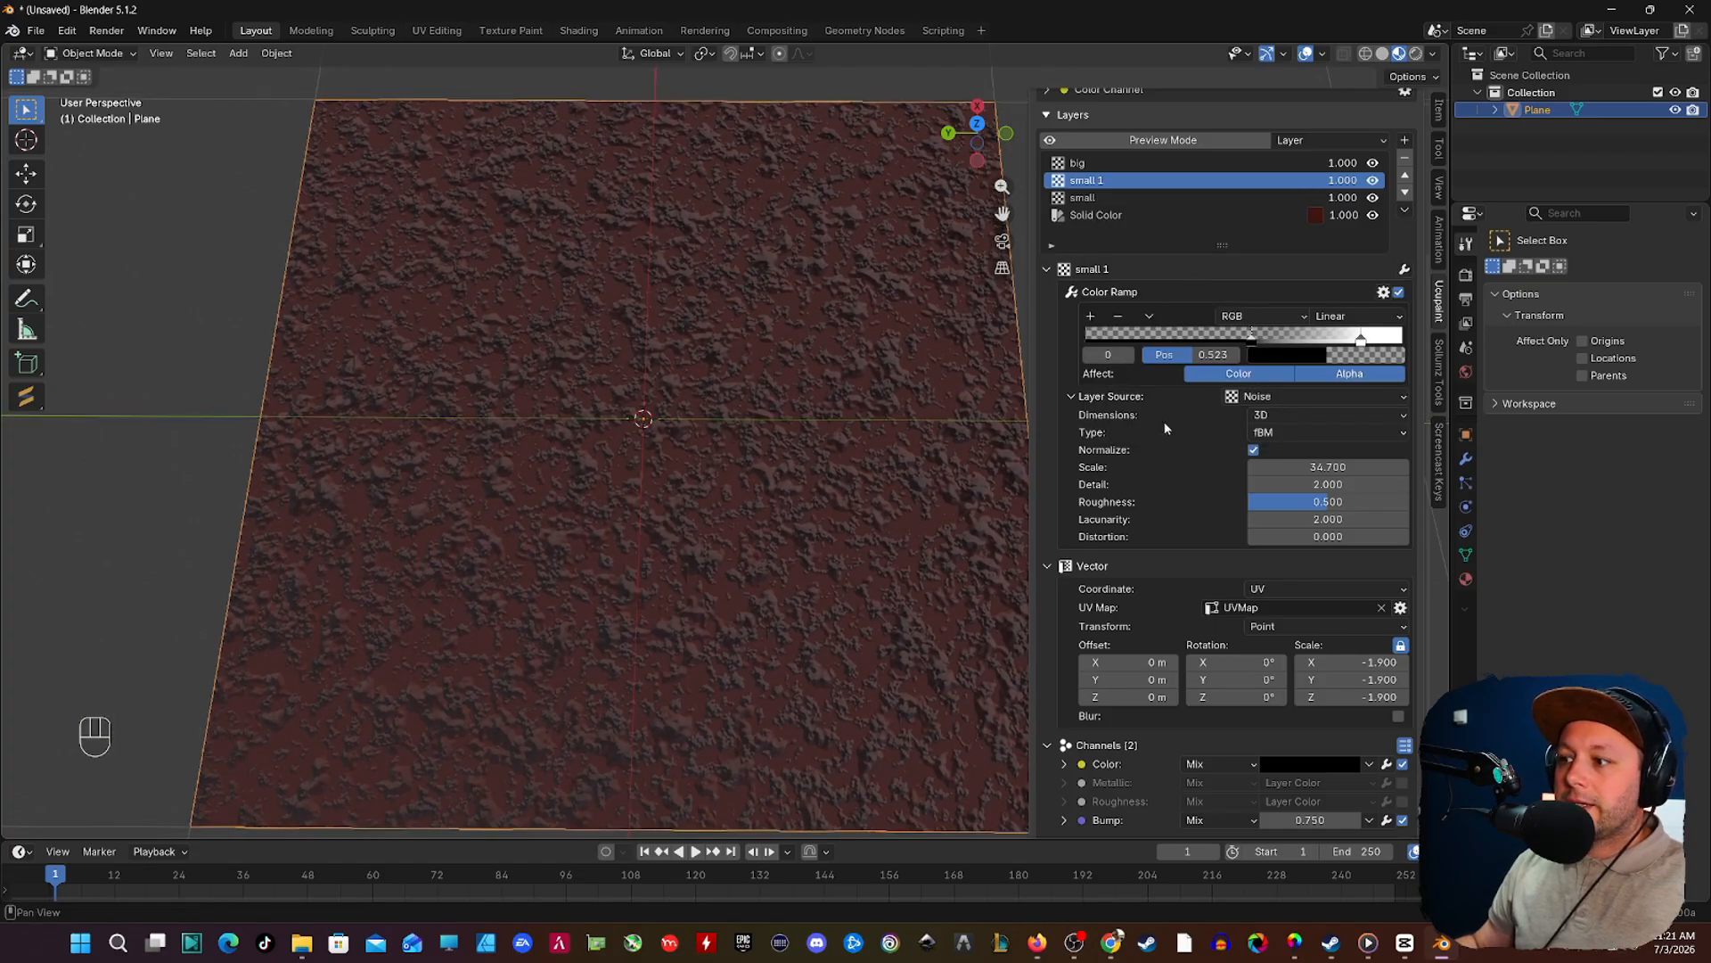
scroll(1286, 555, down, 2)
mouse_move(1350, 591)
mouse_down()
mouse_move(1324, 591)
mouse_move(1339, 591)
mouse_up()
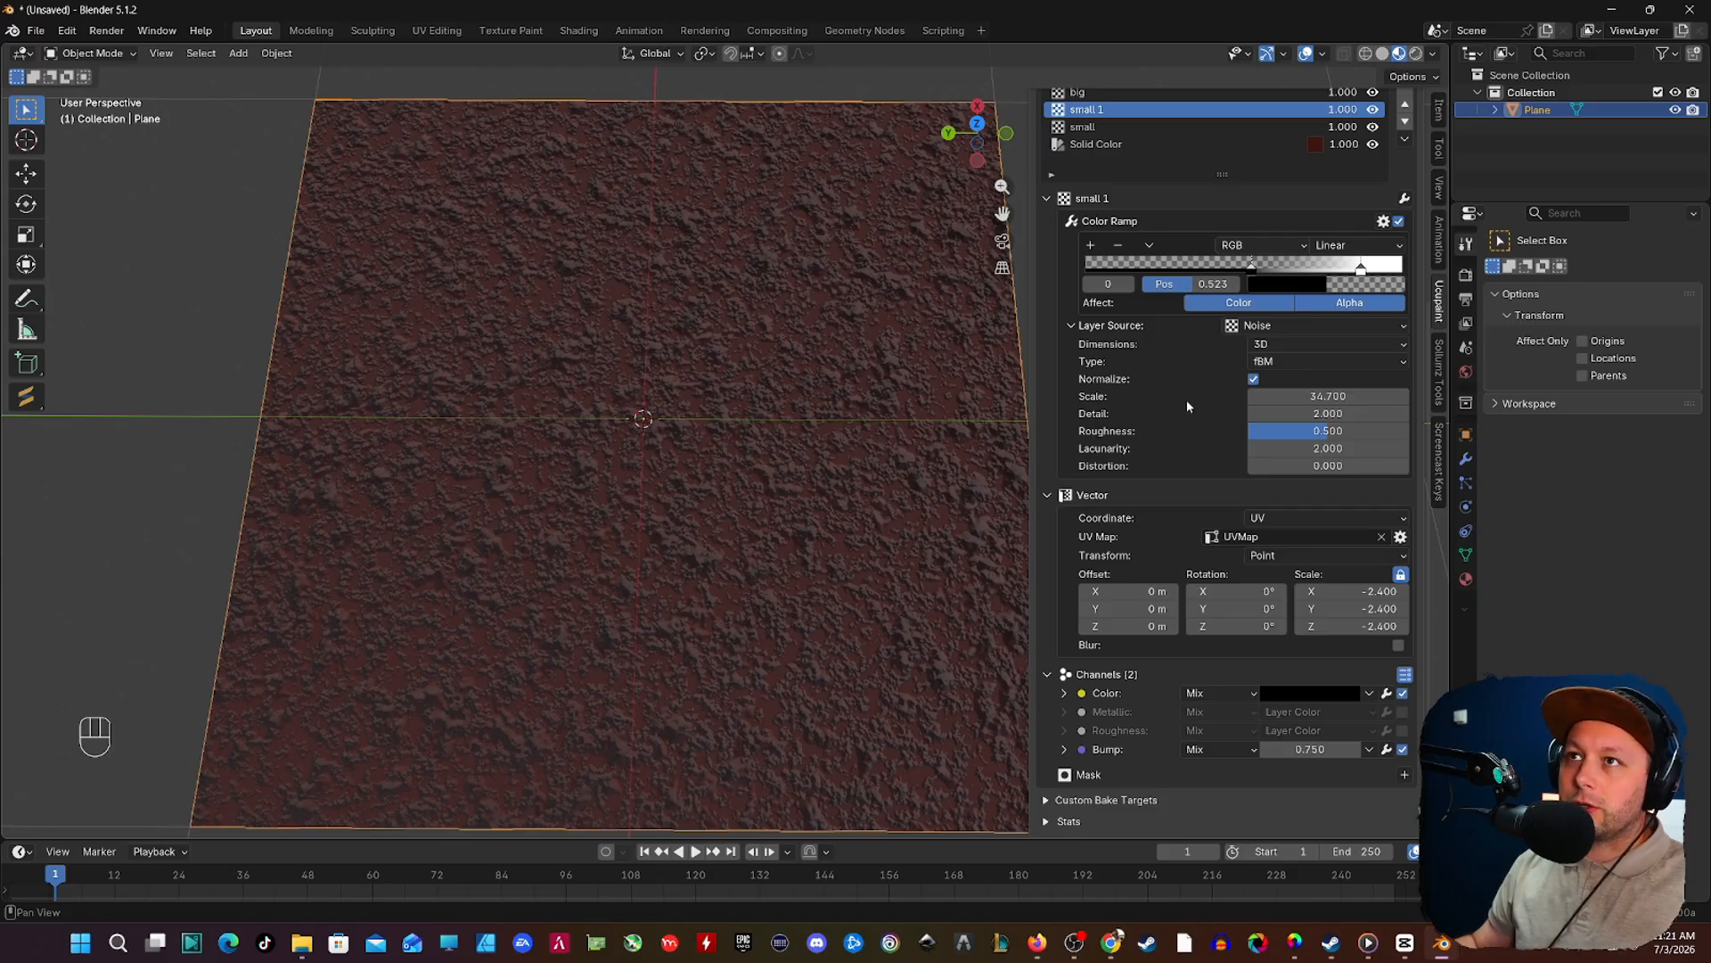
Step: Set the small 1 layer's noise scale to 35.1 and lighten its custom color to a very dark grey
double_click(1325, 397)
text(35)
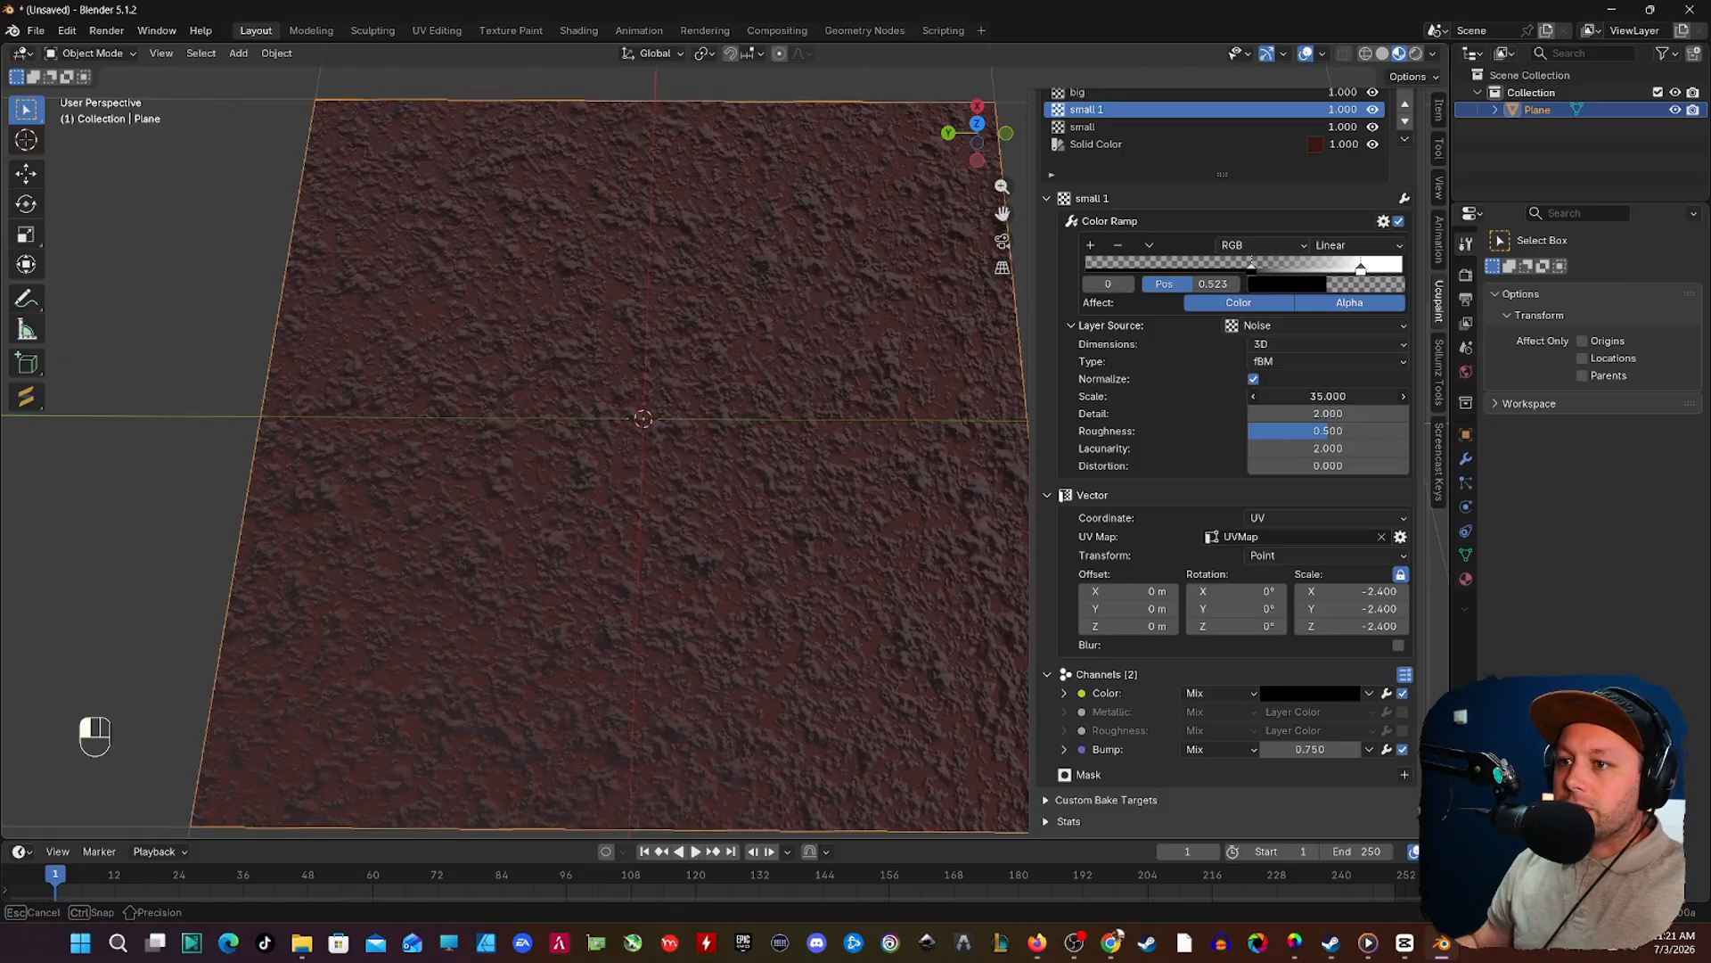
key(Return)
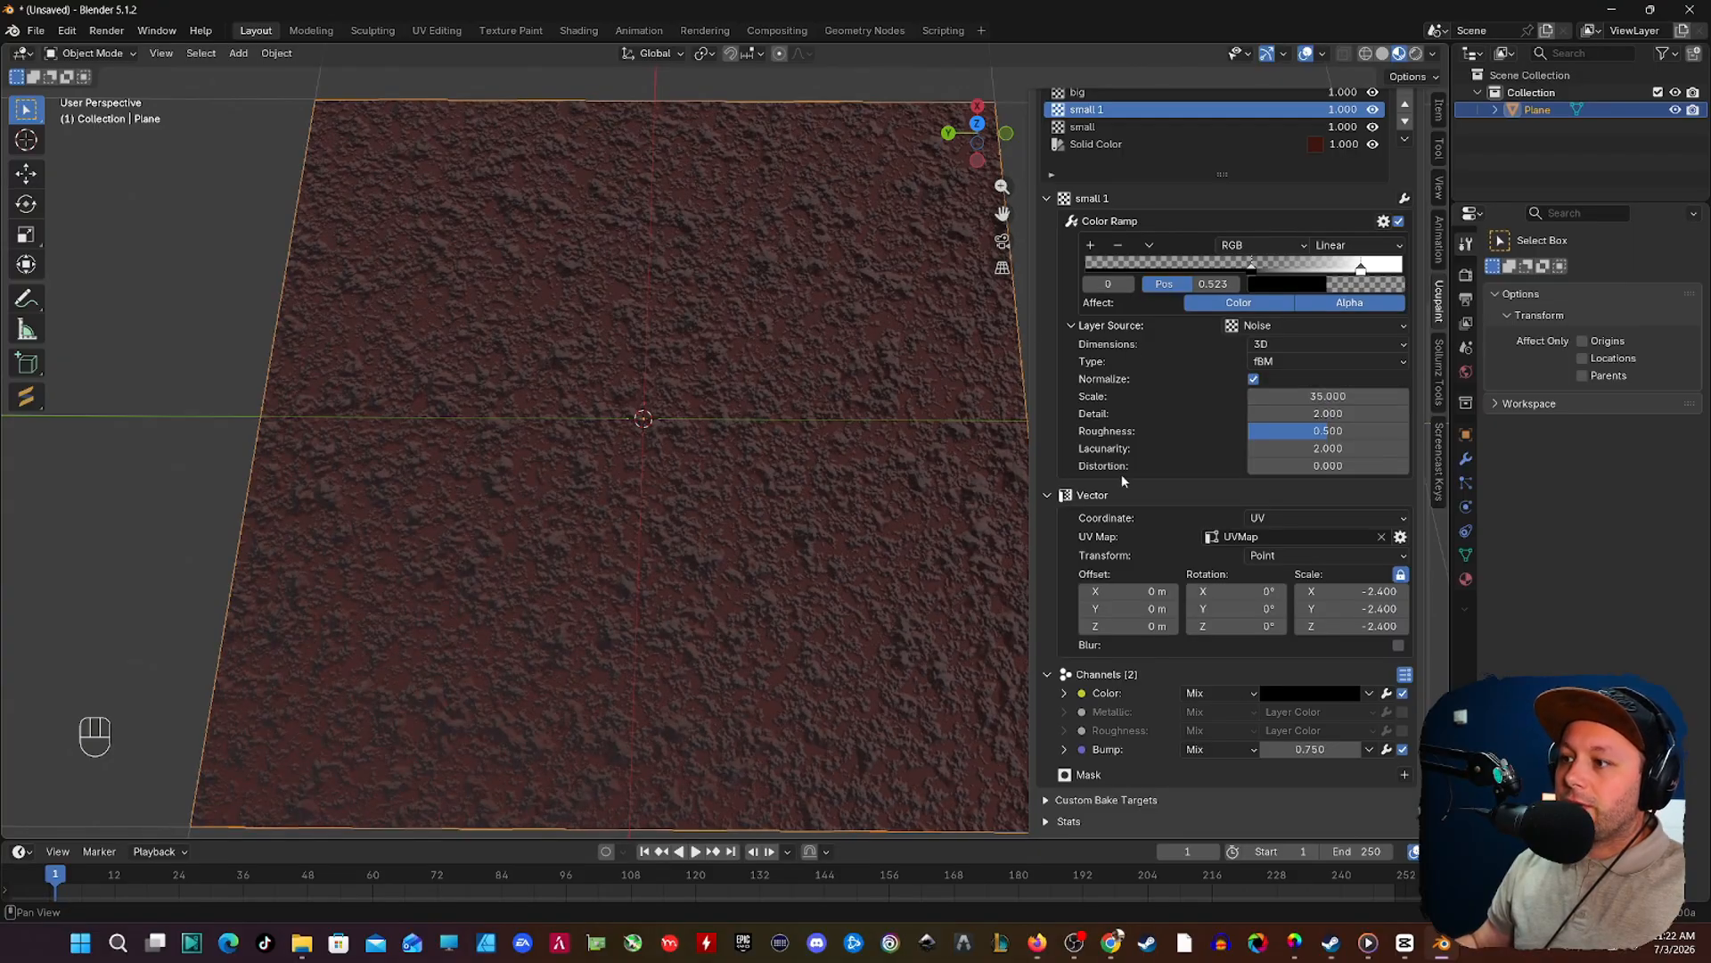
drag(1328, 395, 1335, 396)
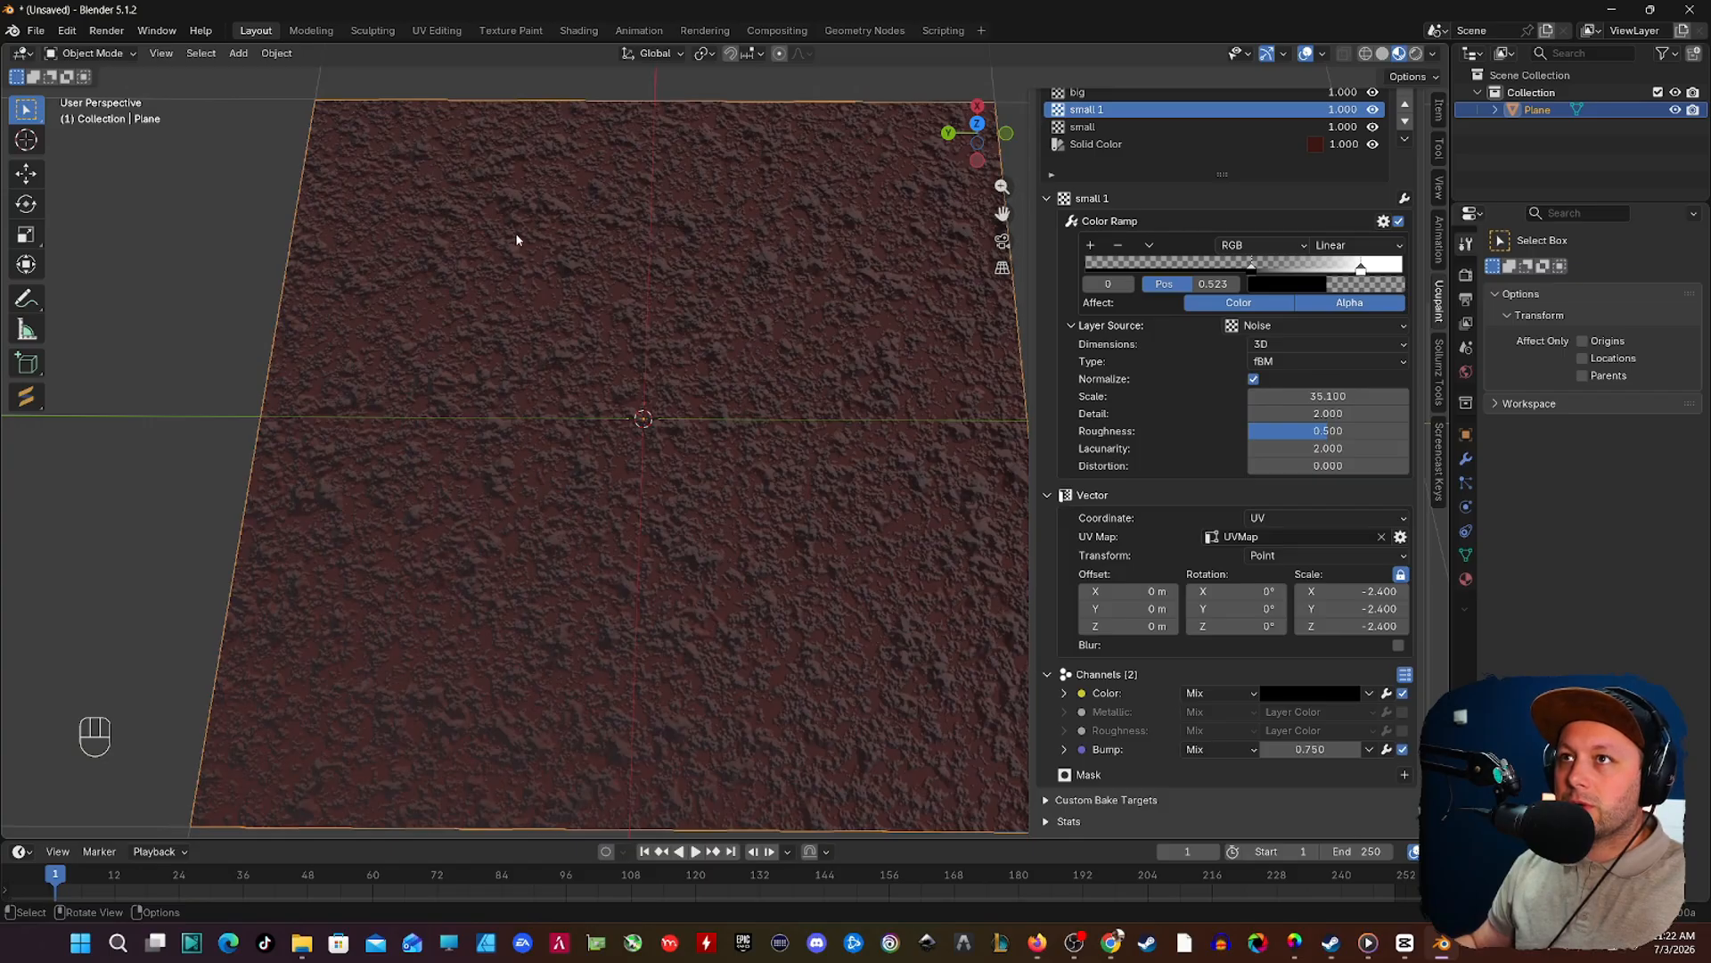
click(1339, 692)
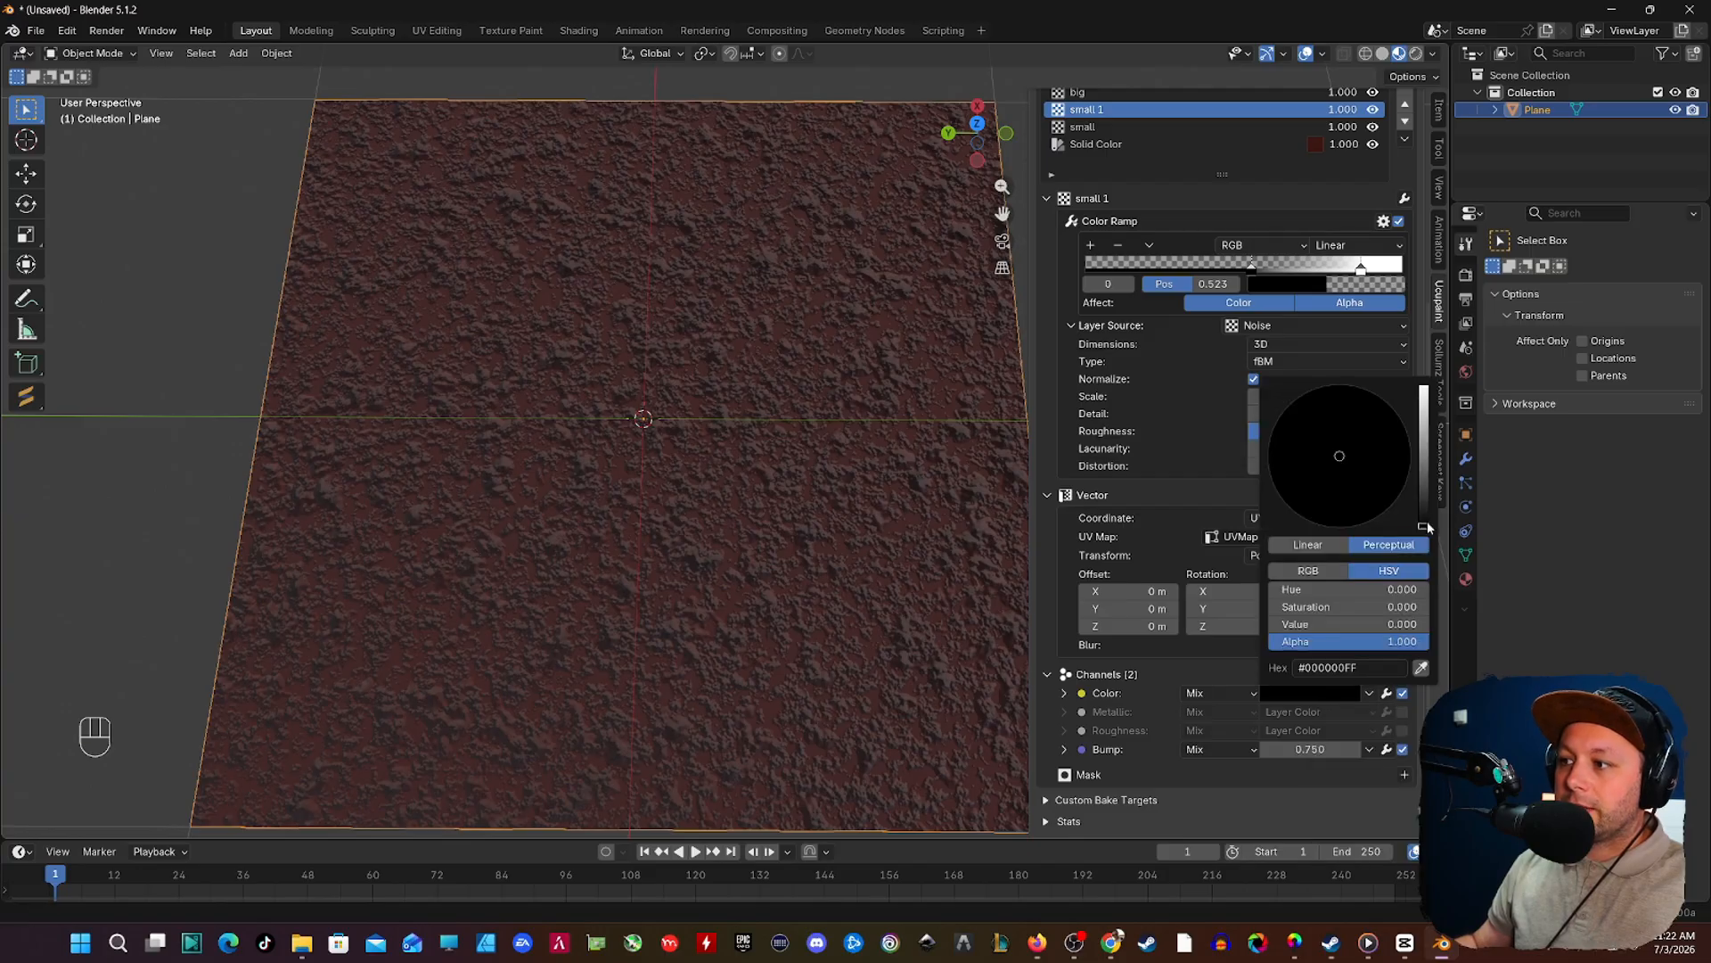
drag(1423, 521, 1424, 494)
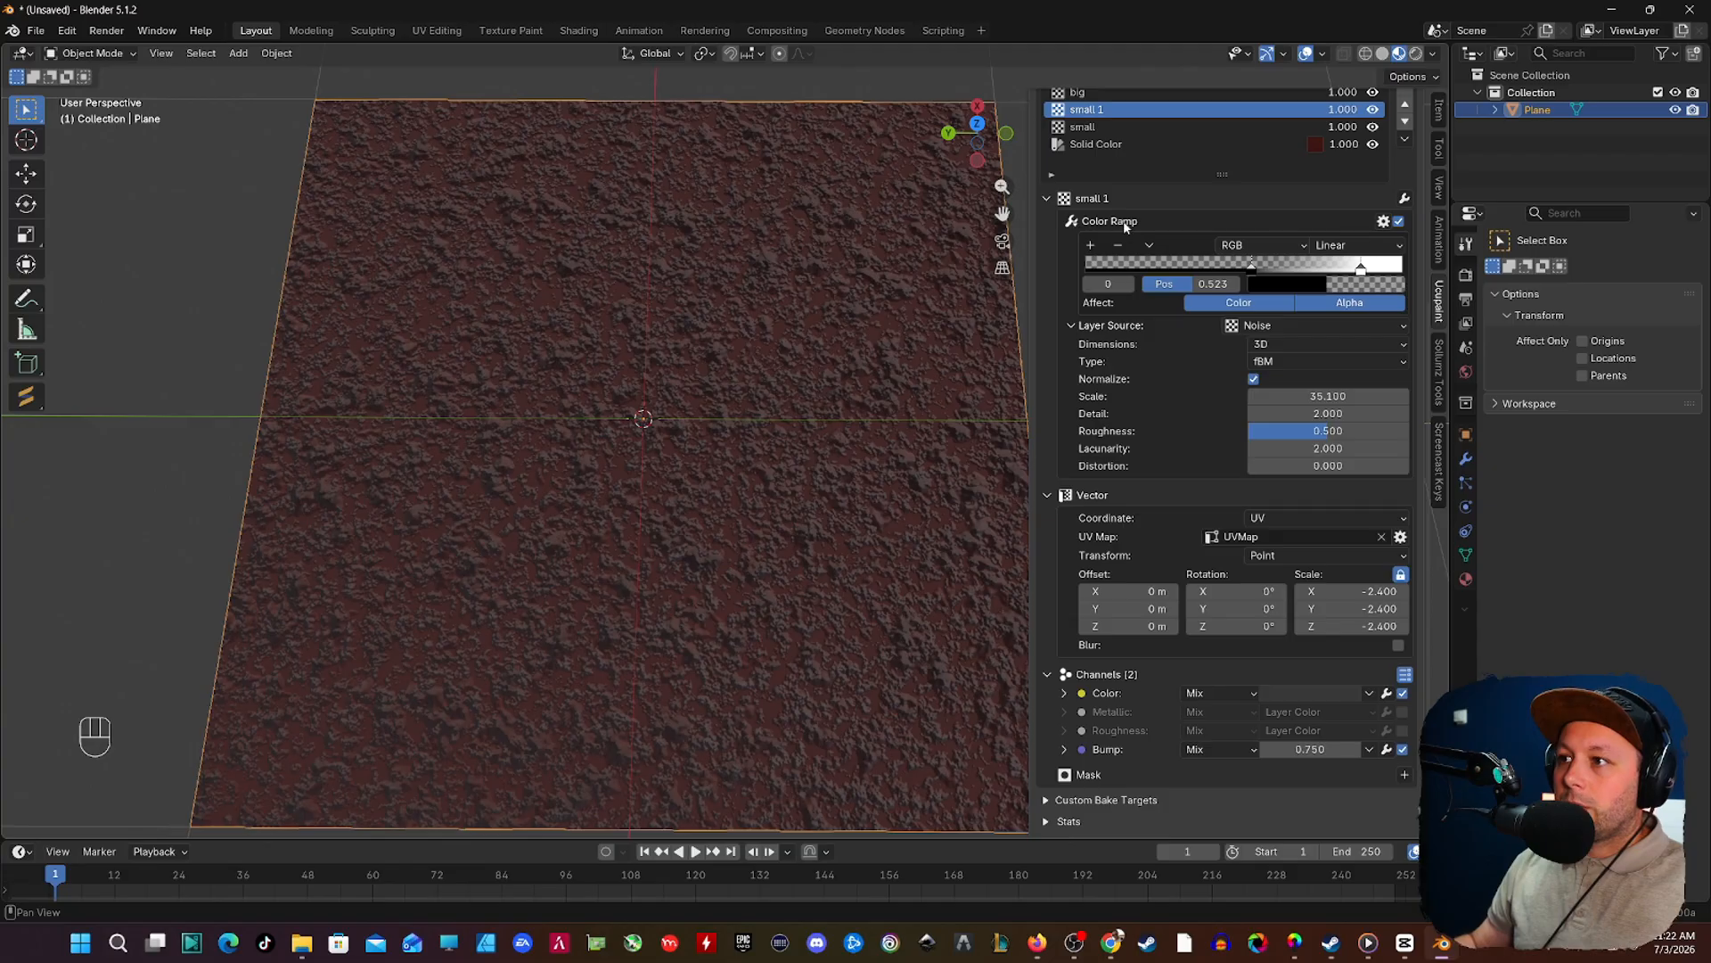
Step: Duplicate the small 1 layer
scroll(1223, 149, up, 1)
click(1404, 174)
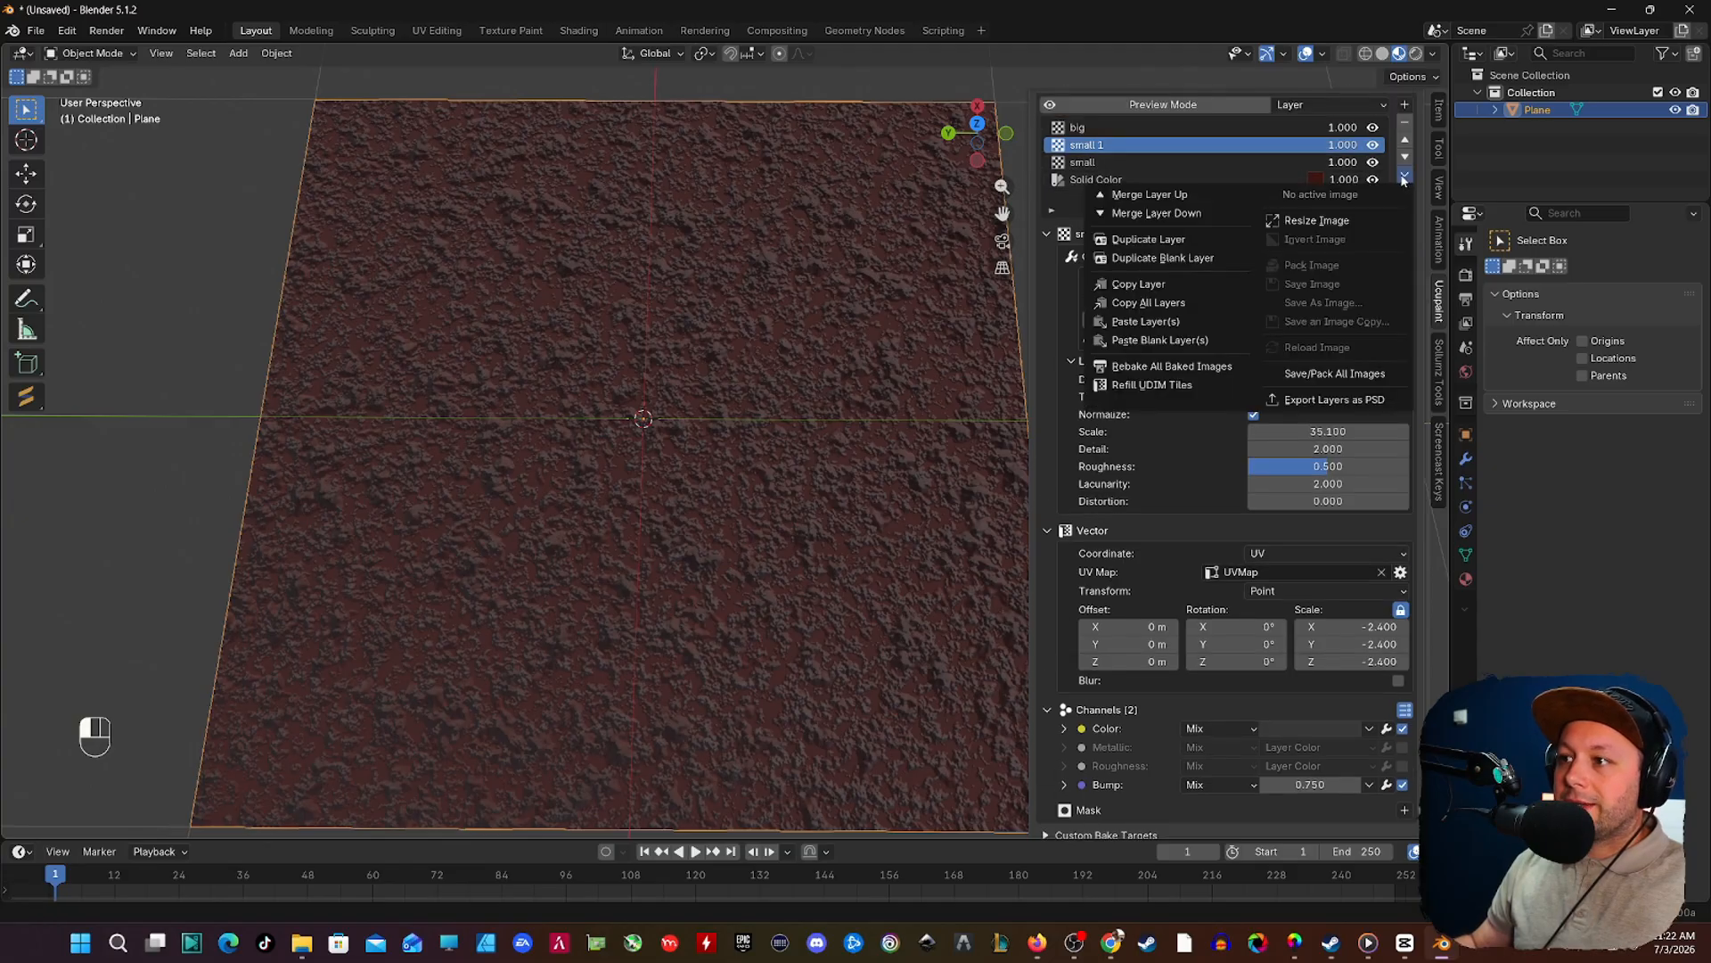
click(1184, 241)
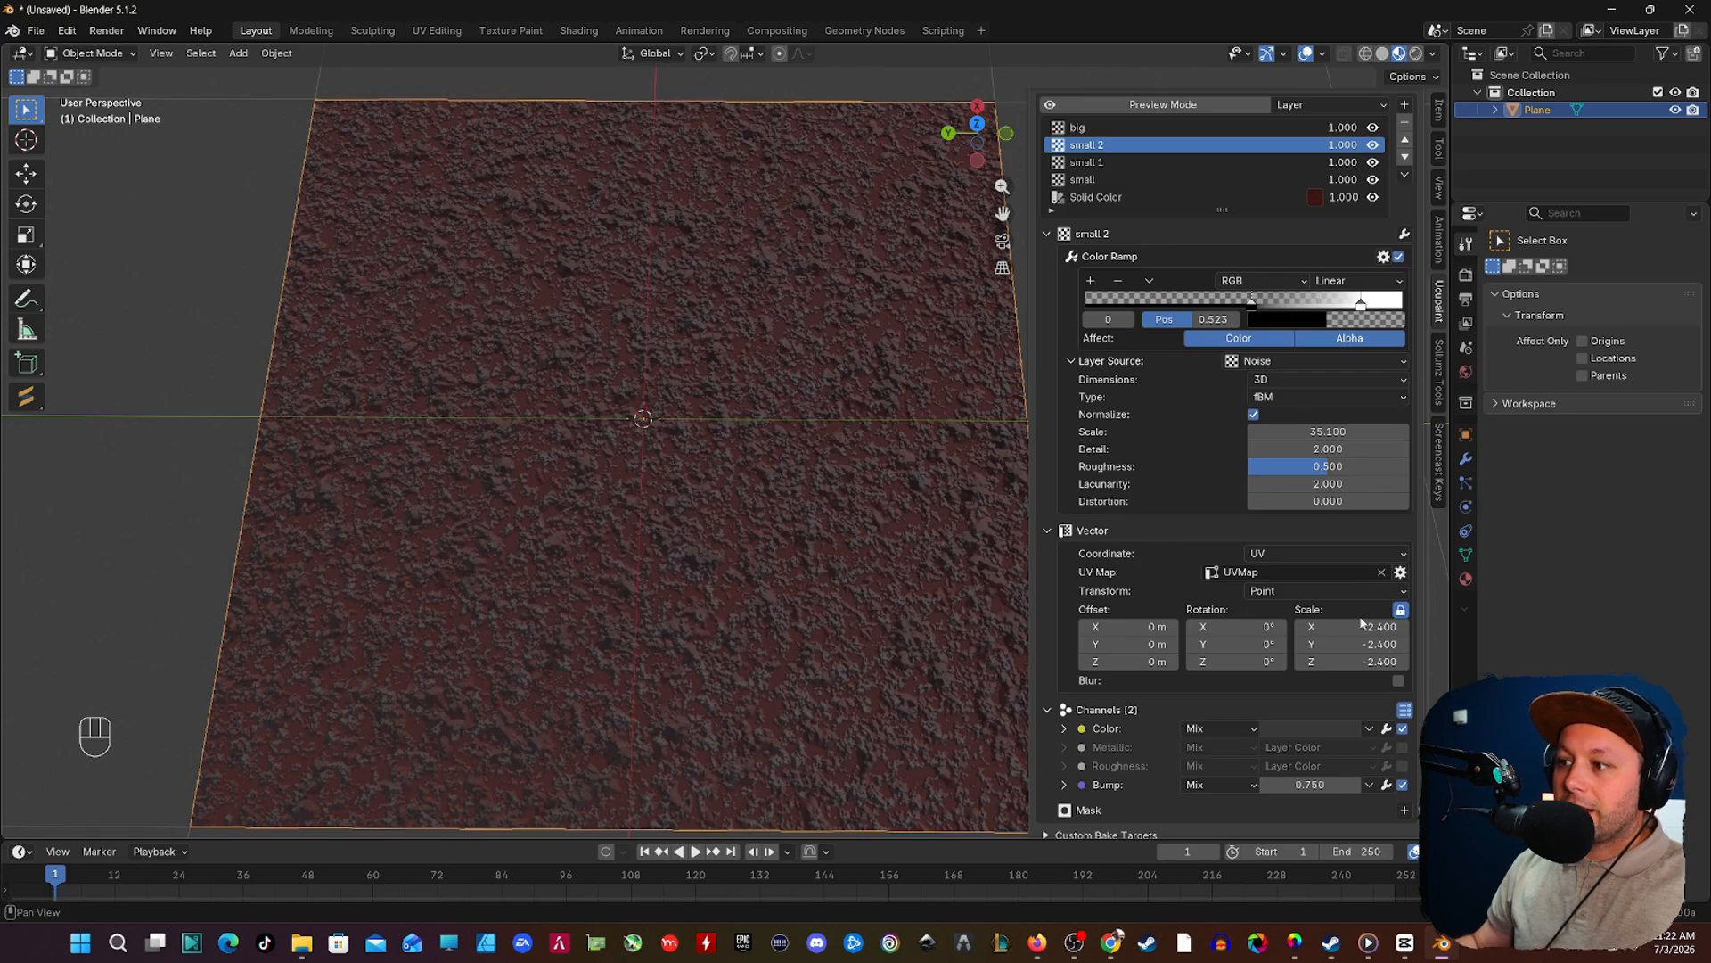
Step: Set the small 2 layer's vector scale to -8.400 on all axes
drag(1361, 627, 1172, 627)
scroll(758, 494, up, 5)
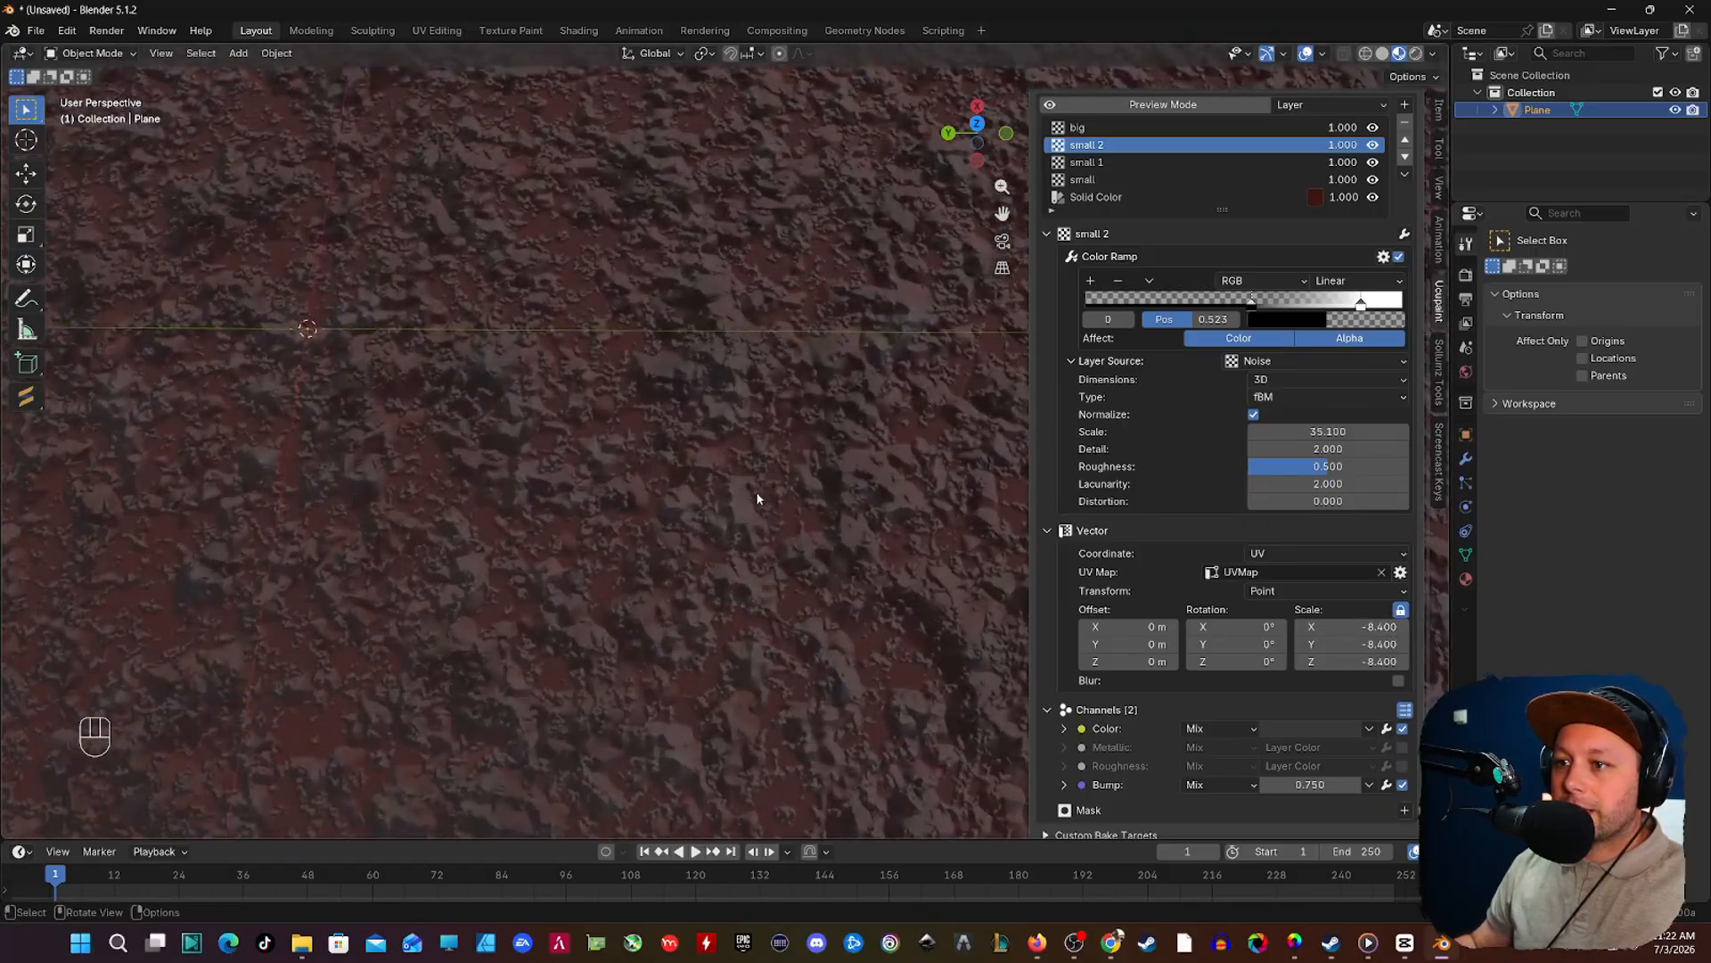
scroll(756, 498, down, 6)
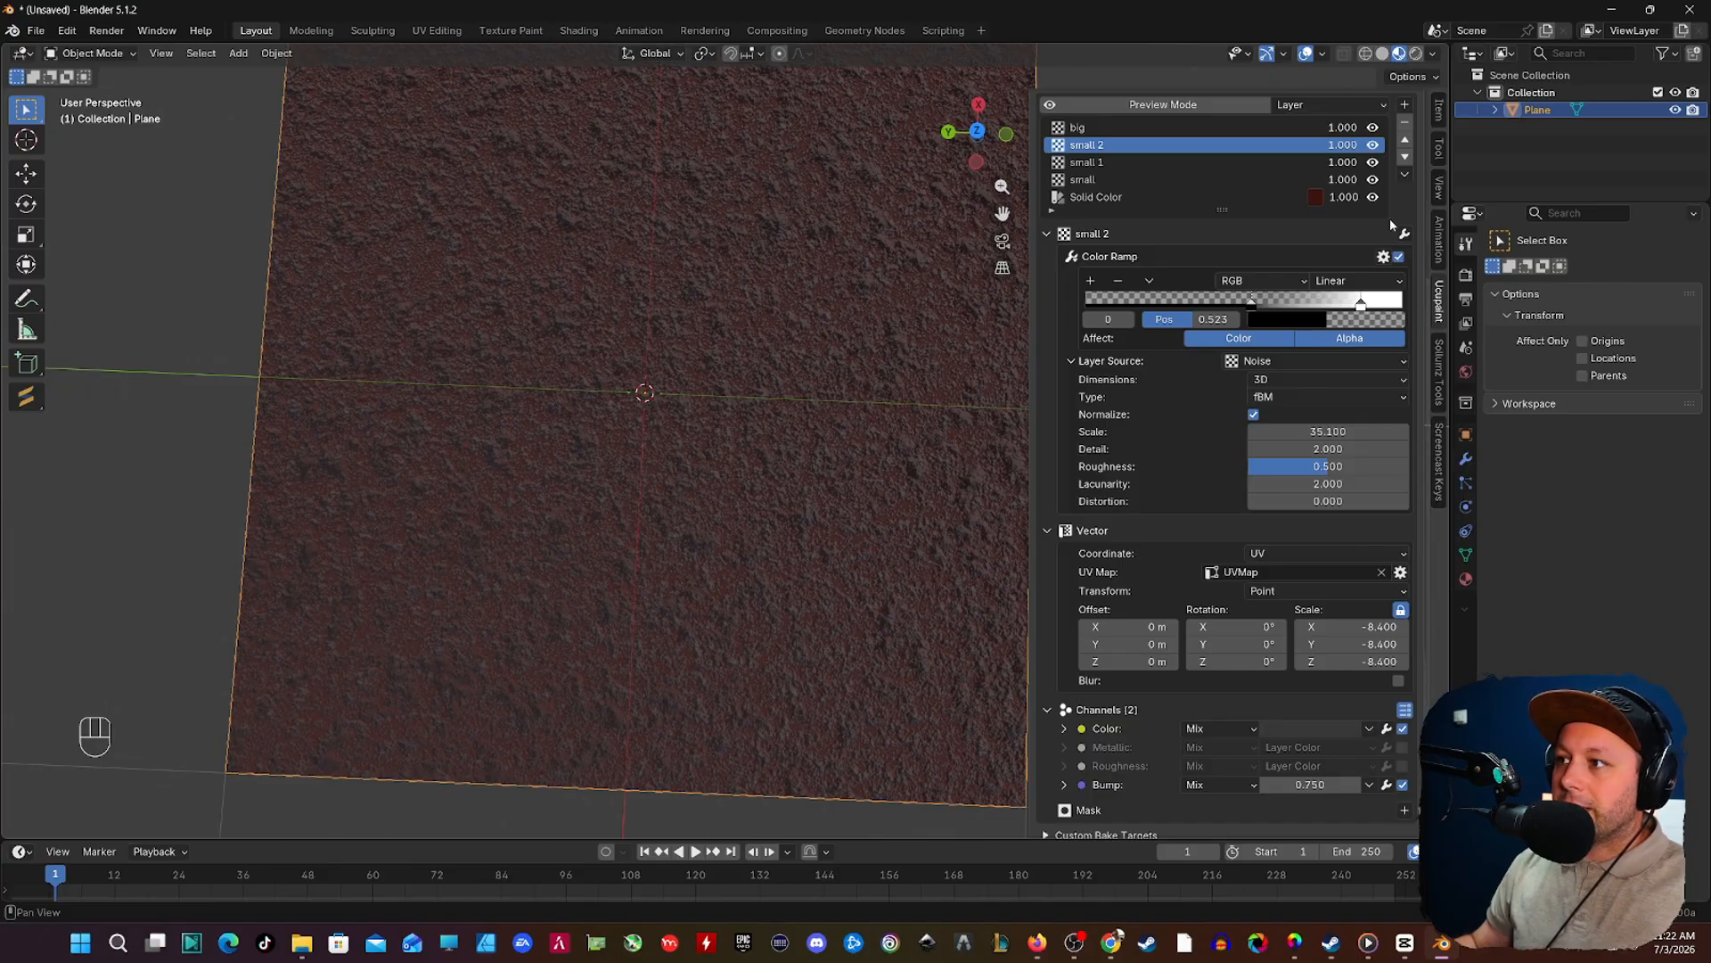
Step: Duplicate the small 2 layer
click(1404, 174)
click(1195, 239)
scroll(864, 384, up, 2)
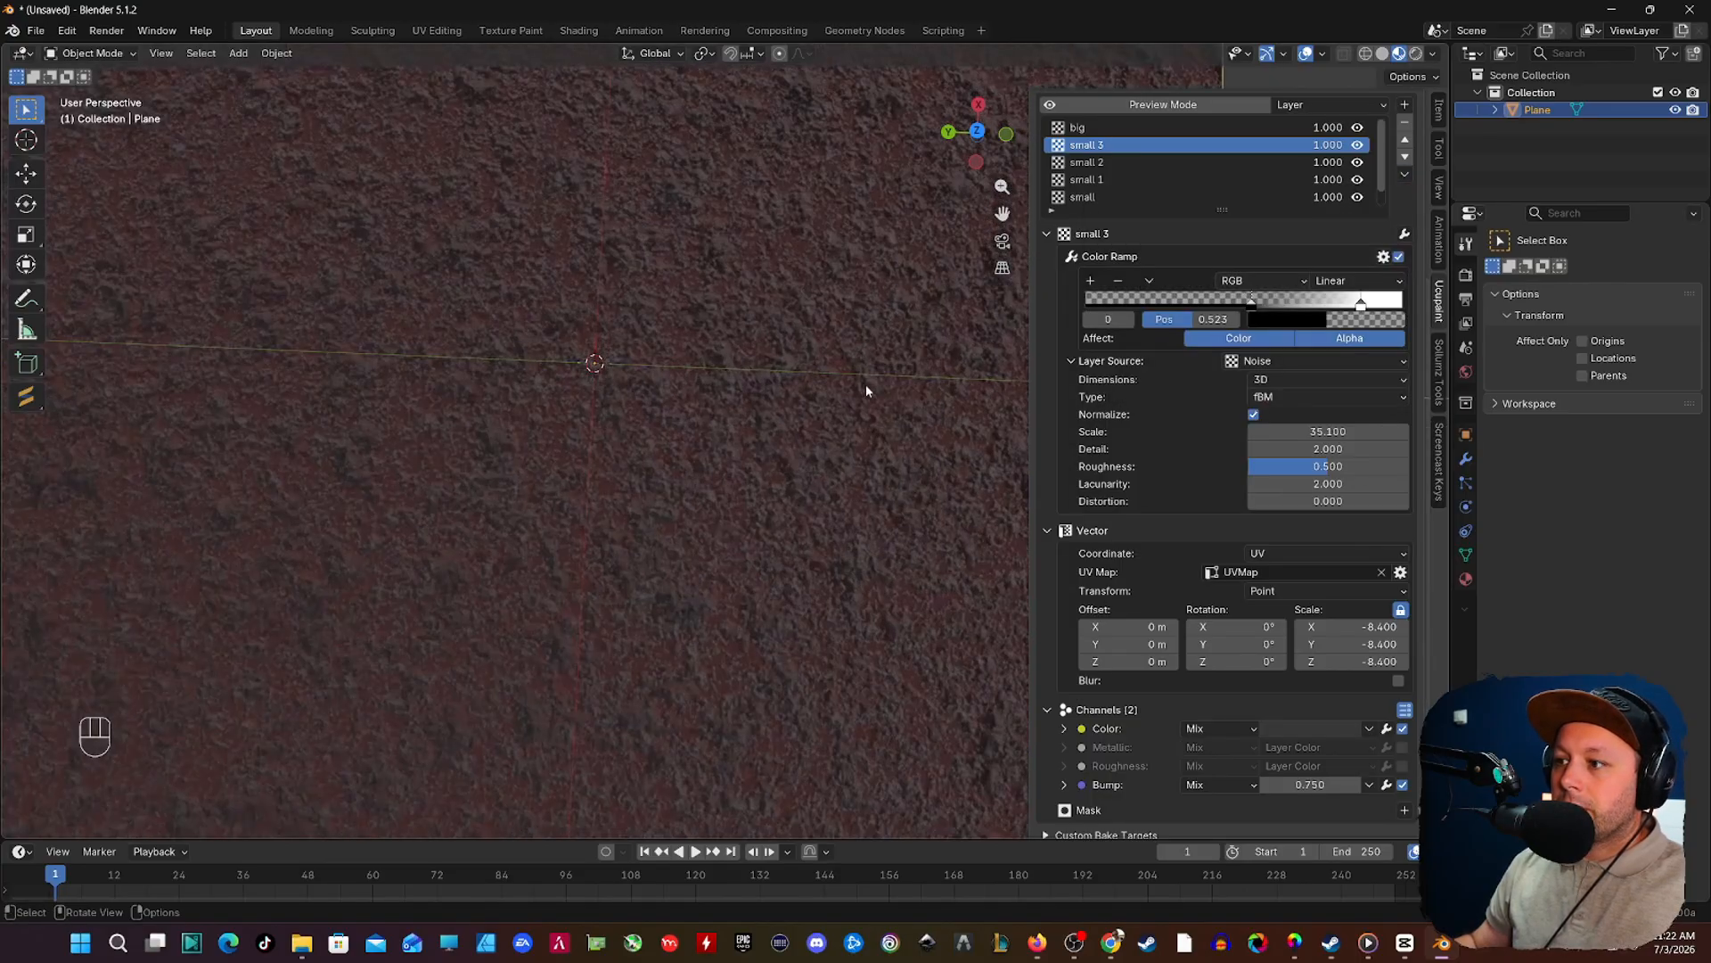
scroll(892, 403, up, 5)
scroll(906, 416, down, 1)
Step: Set the small 3 layer's vector scale to -12.900 on all axes
drag(1355, 626, 1230, 626)
scroll(788, 351, down, 5)
middle_drag(791, 366, 699, 428)
scroll(754, 443, up, 5)
scroll(704, 352, down, 4)
scroll(722, 419, up, 2)
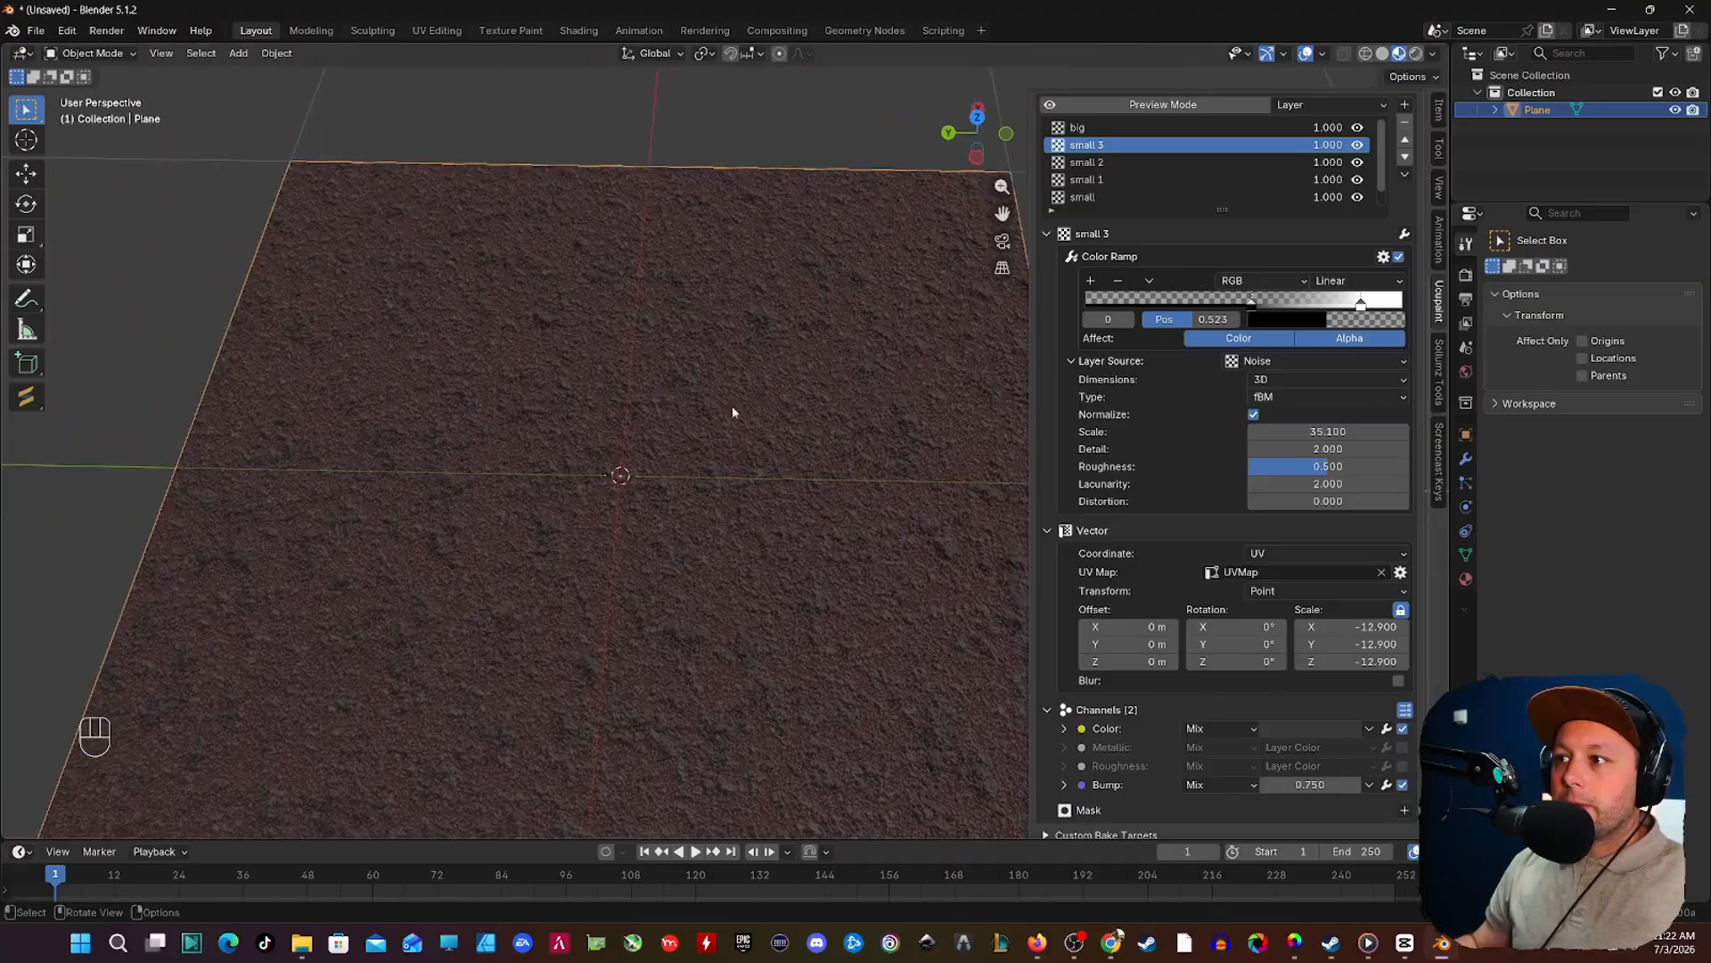
Step: Adjust the dark red shade of the Solid Color base layer slightly
scroll(1111, 188, down, 1)
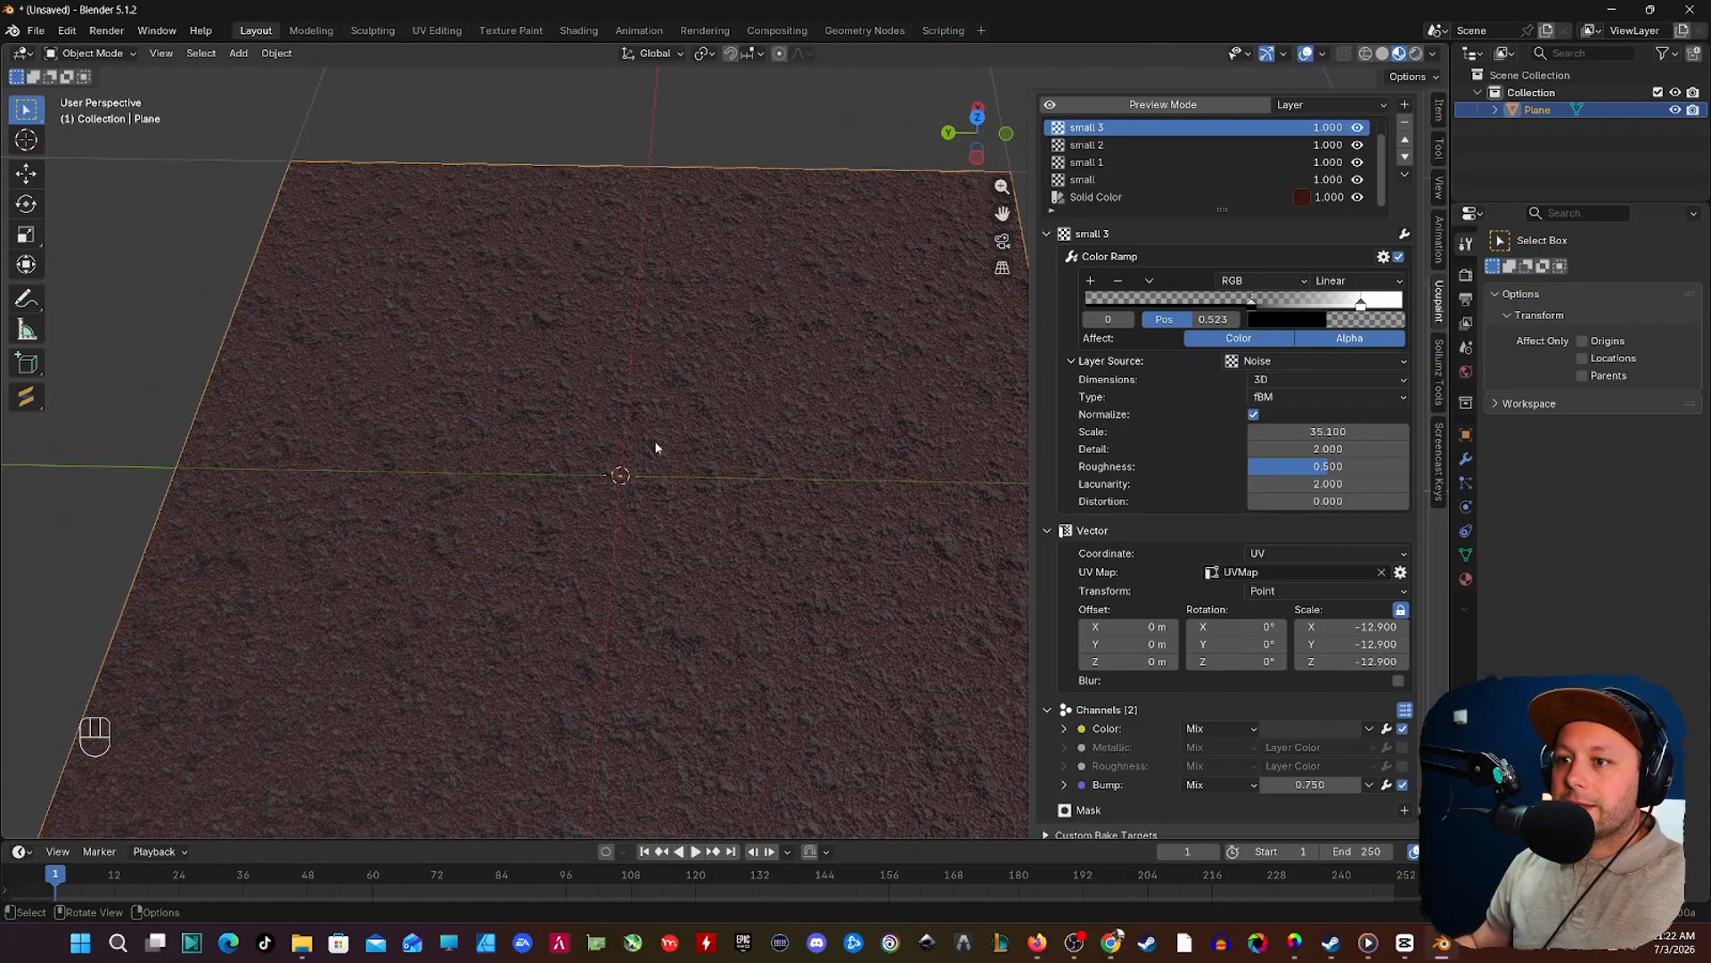
scroll(698, 454, up, 1)
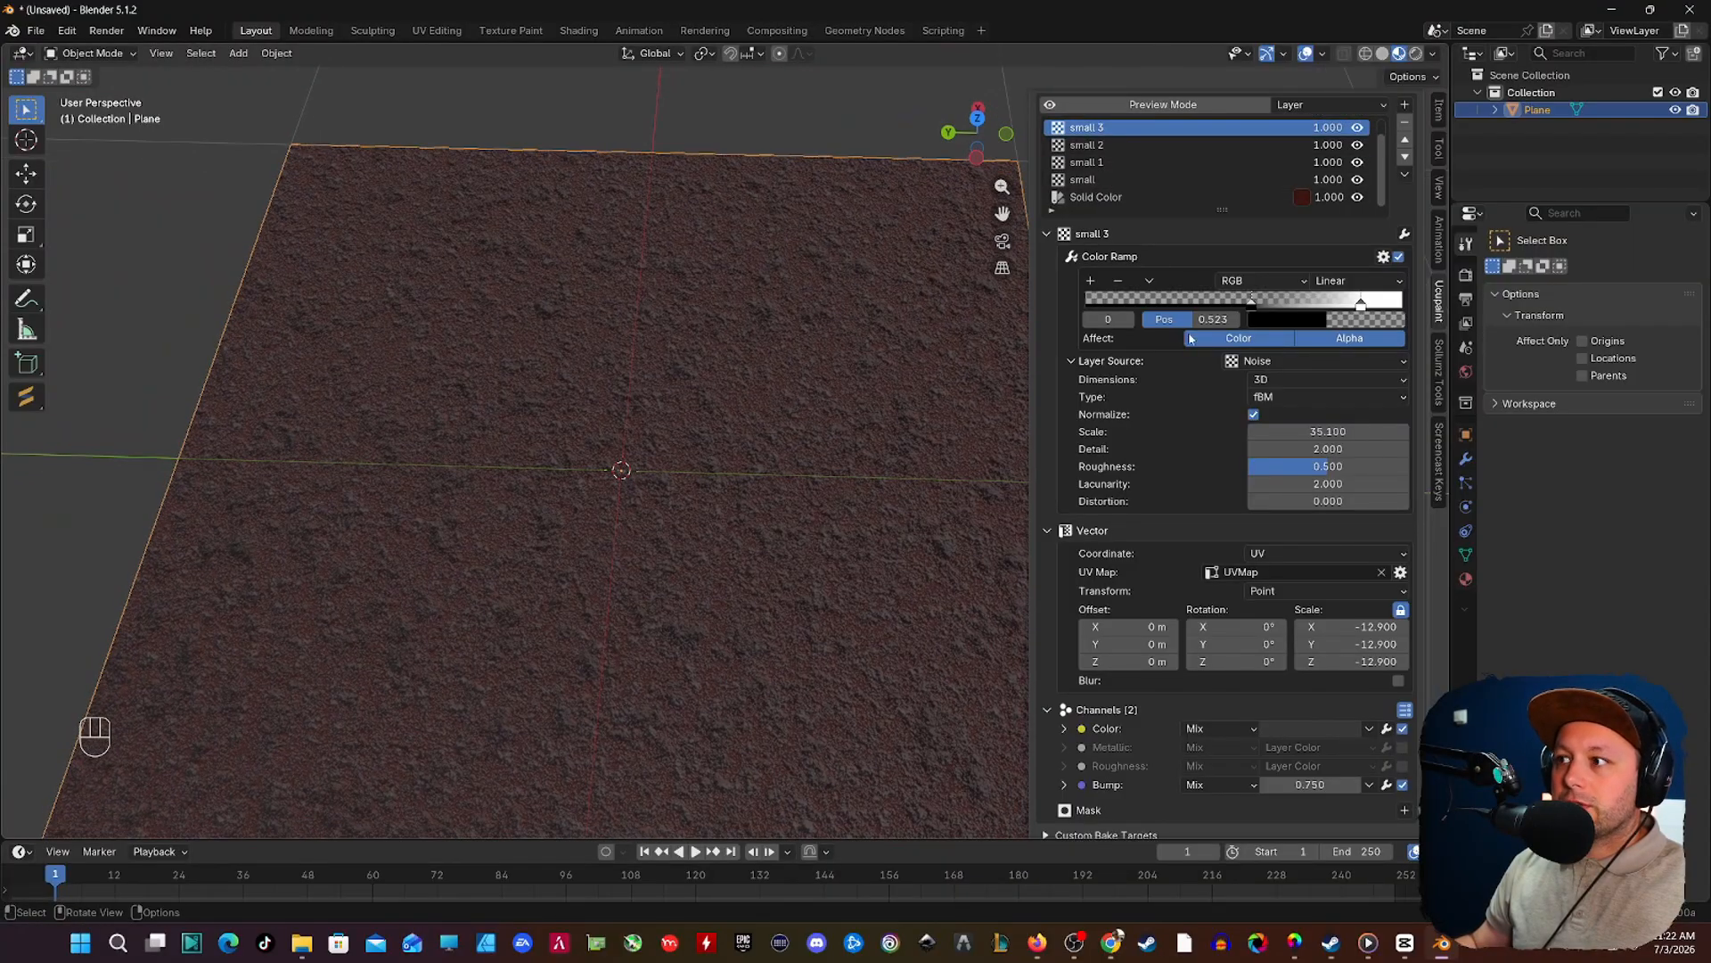
click(1301, 197)
drag(1457, 327, 1458, 326)
click(1123, 146)
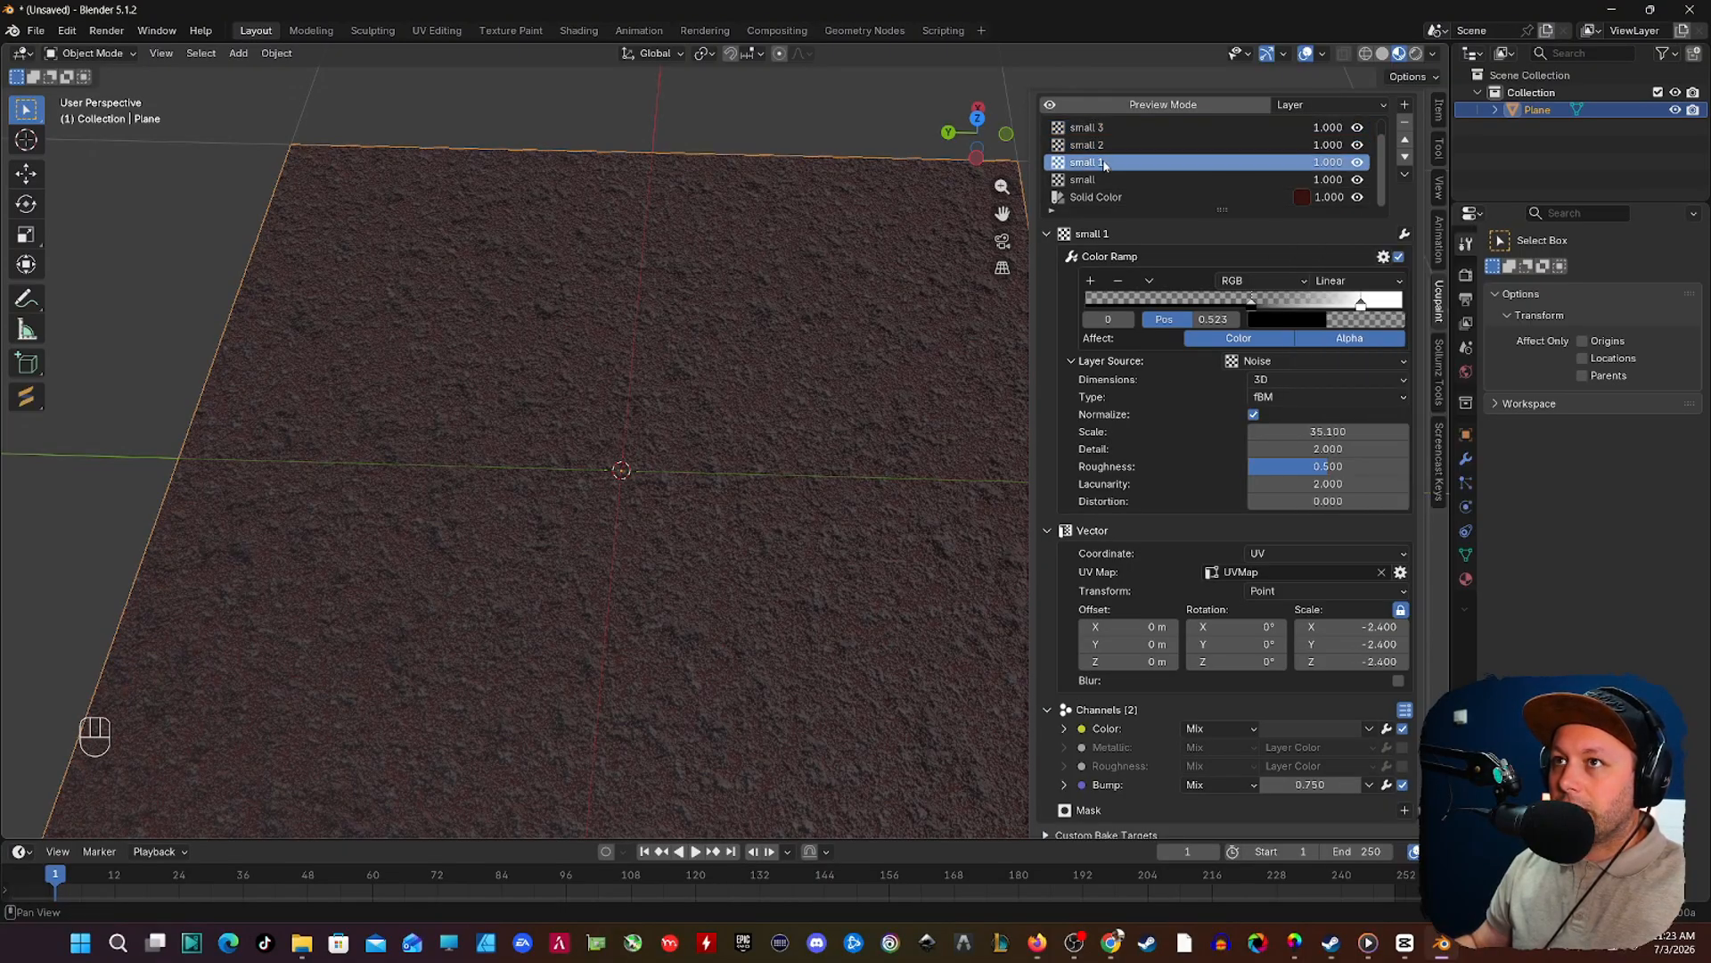
click(1122, 128)
middle_drag(703, 378, 703, 407)
scroll(704, 407, down, 1)
shift+middle_drag(703, 407, 680, 436)
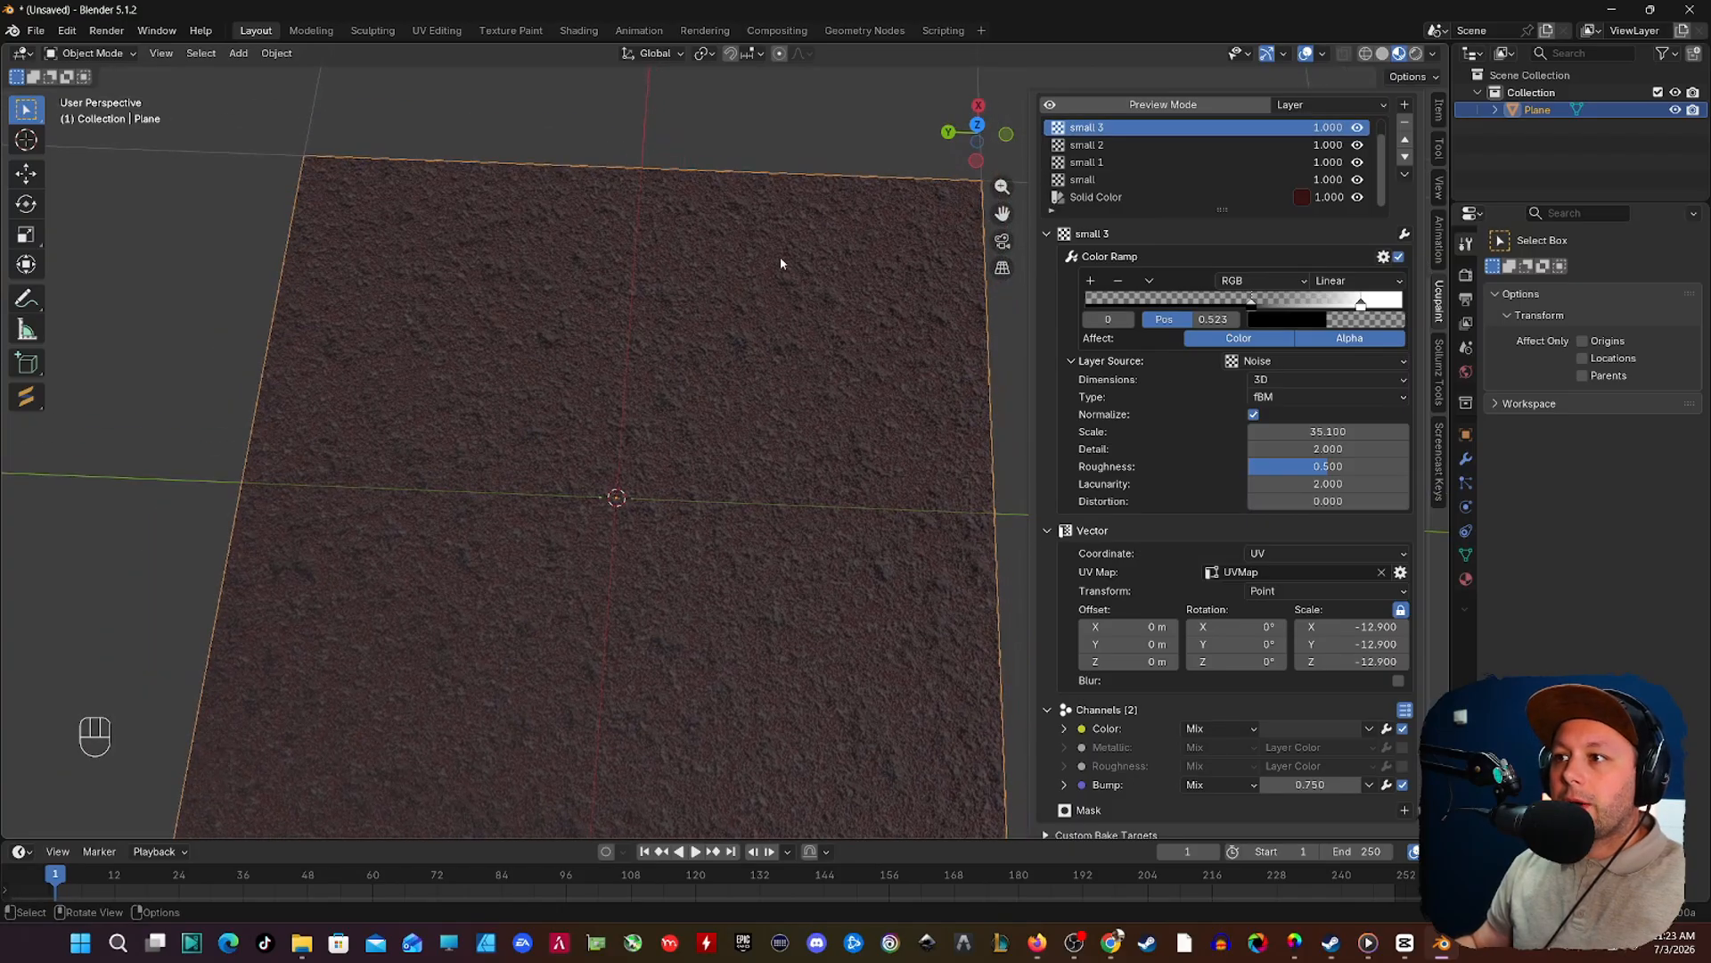
scroll(1132, 161, up, 1)
Step: Duplicate the big layer
click(1095, 129)
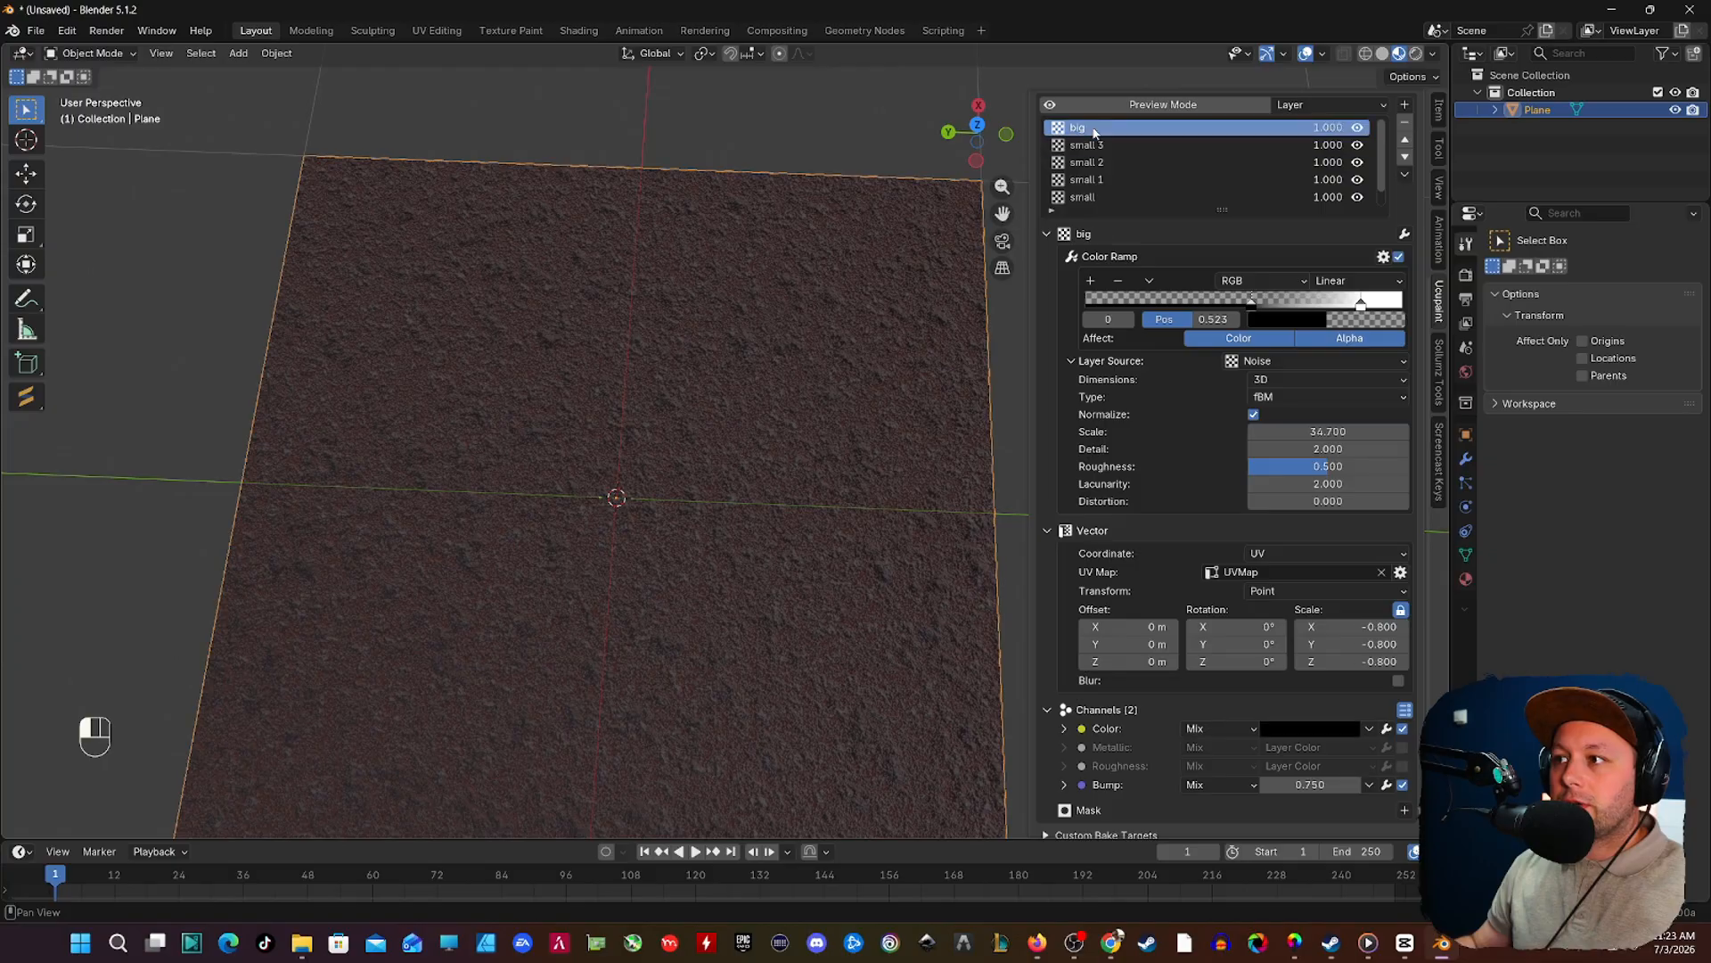
click(1405, 175)
click(1150, 240)
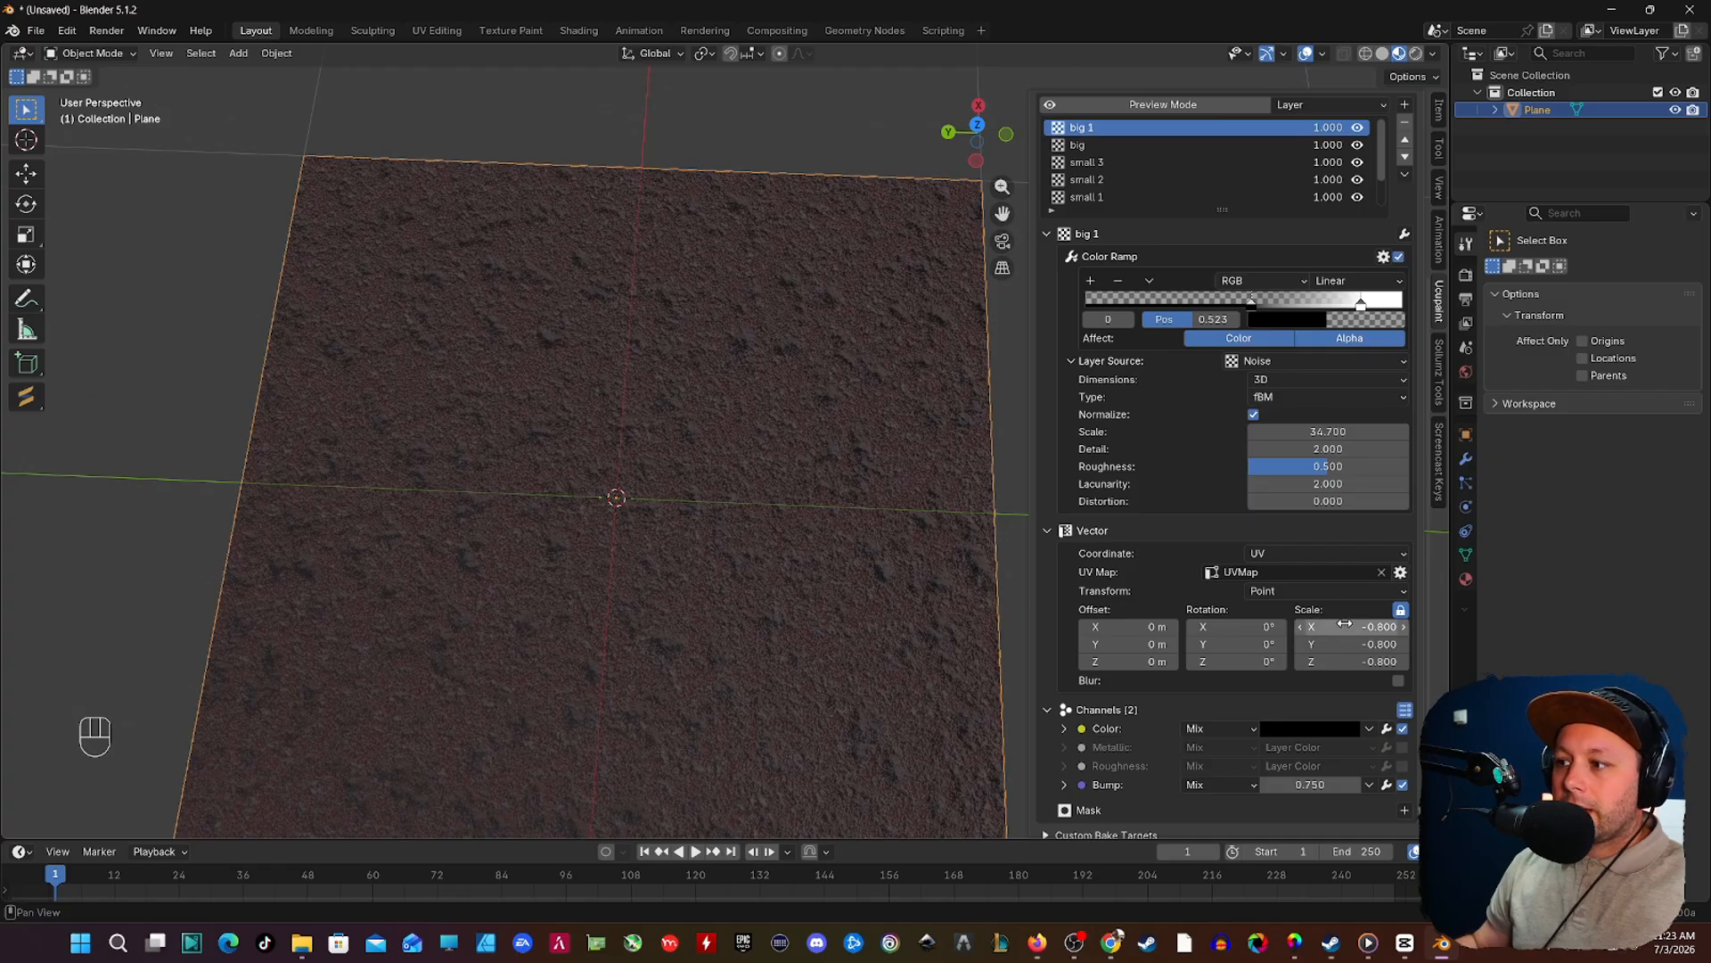
Step: Set the big 1 layer's vector scale to -0.600 on all axes and lighten its custom color to a very dark grey
drag(1348, 628, 1367, 627)
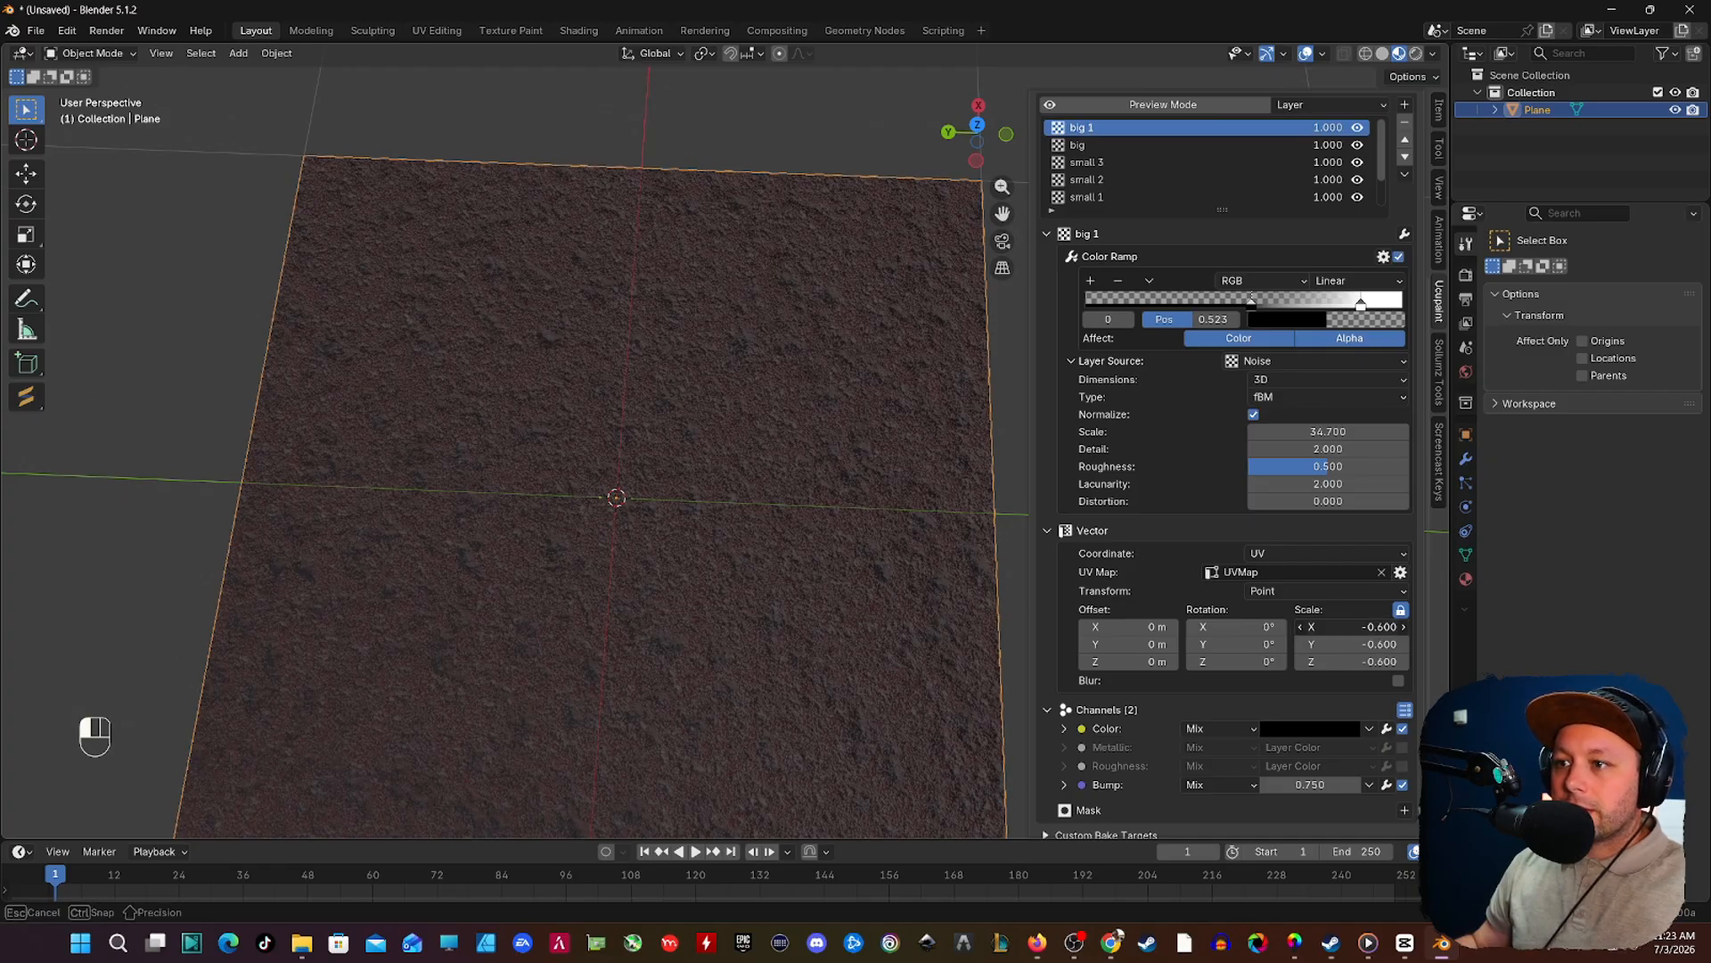
drag(1367, 628, 1367, 628)
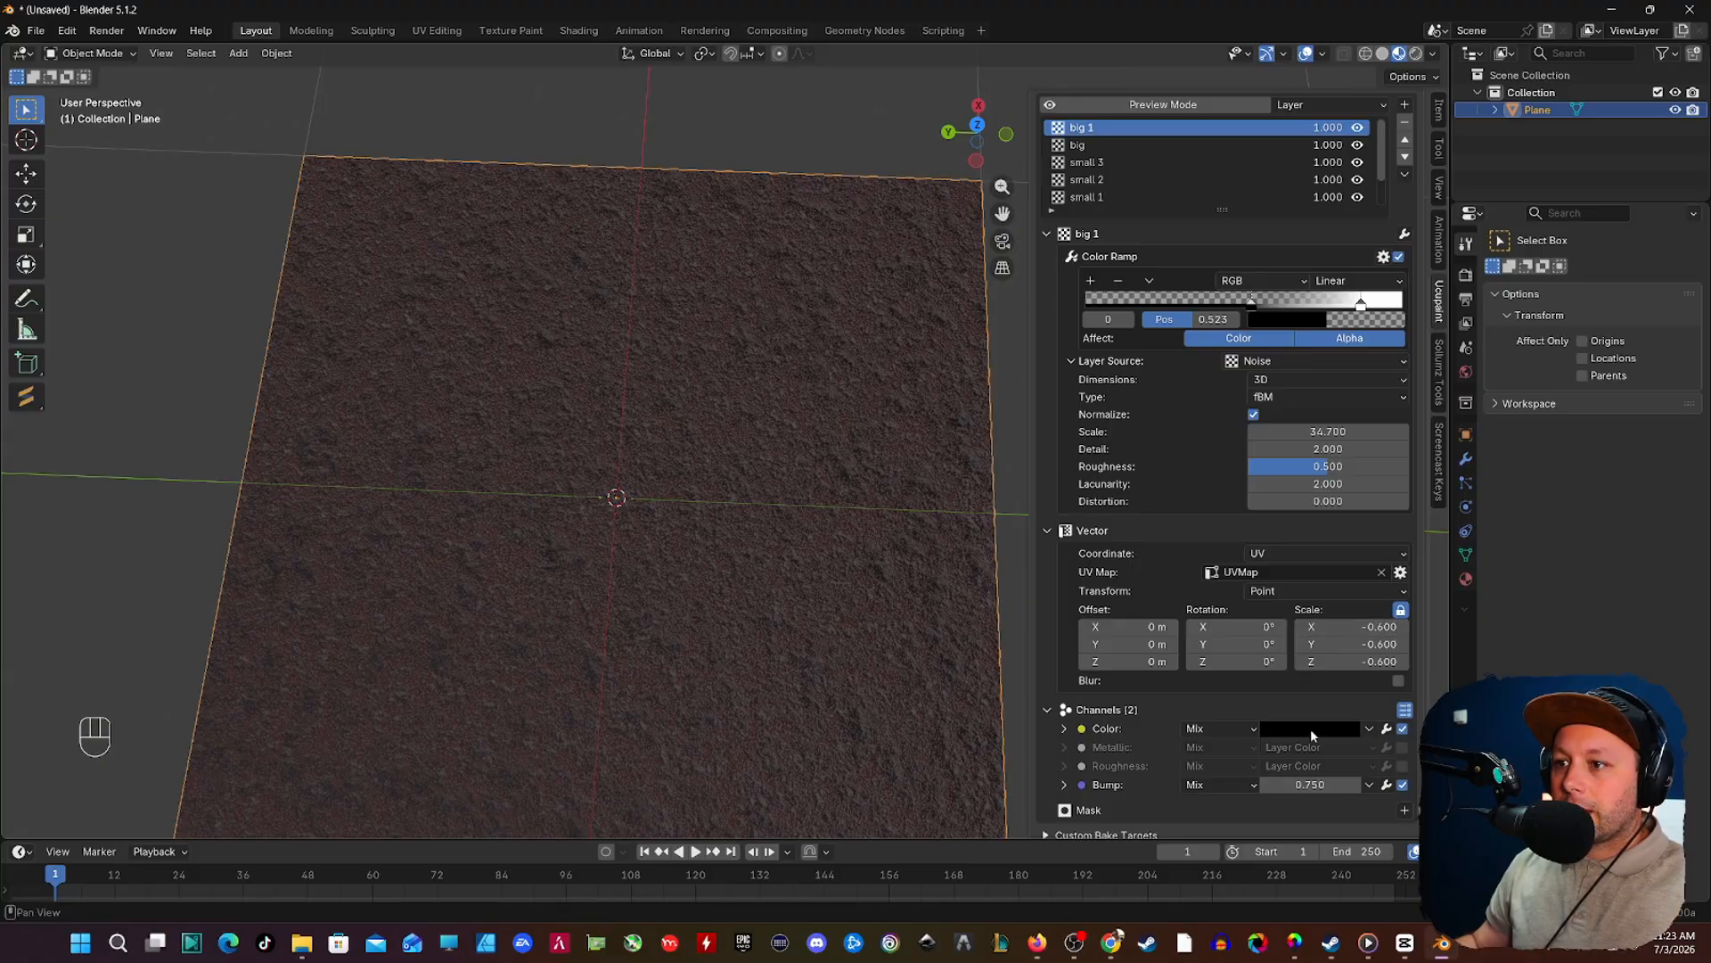
click(1311, 729)
drag(1423, 565, 1424, 550)
Step: Examine the layered surface of the plane up close and from several angles
middle_drag(783, 490, 669, 352)
scroll(669, 352, up, 6)
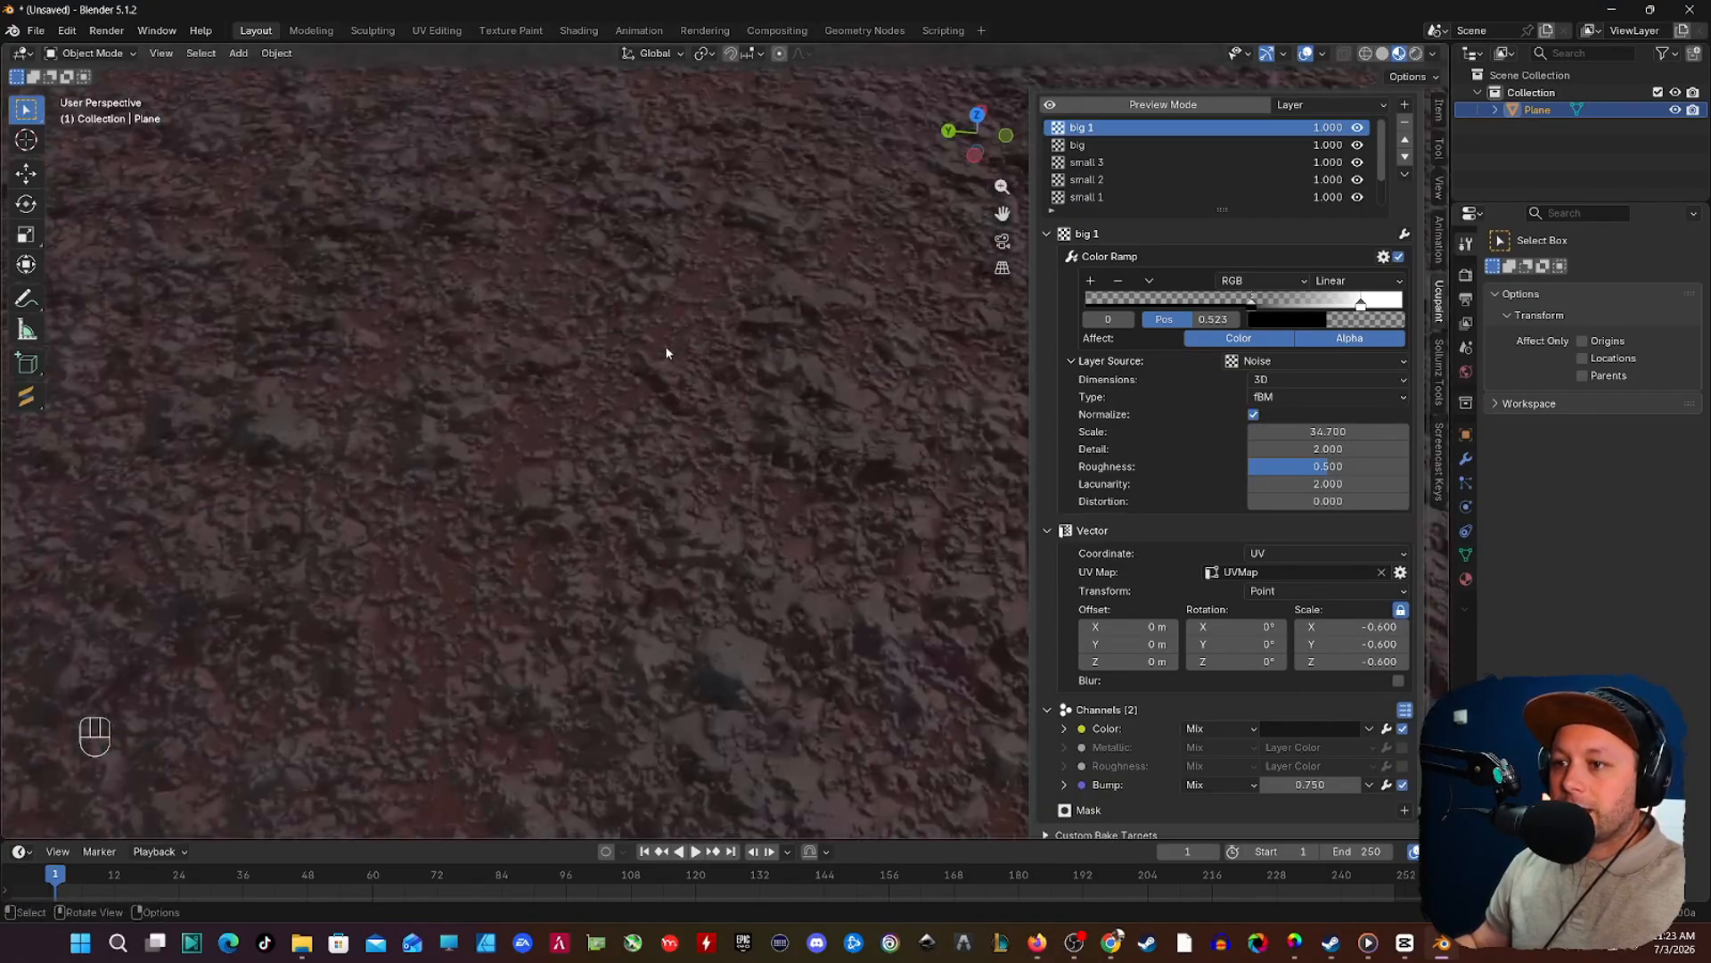
scroll(642, 334, down, 5)
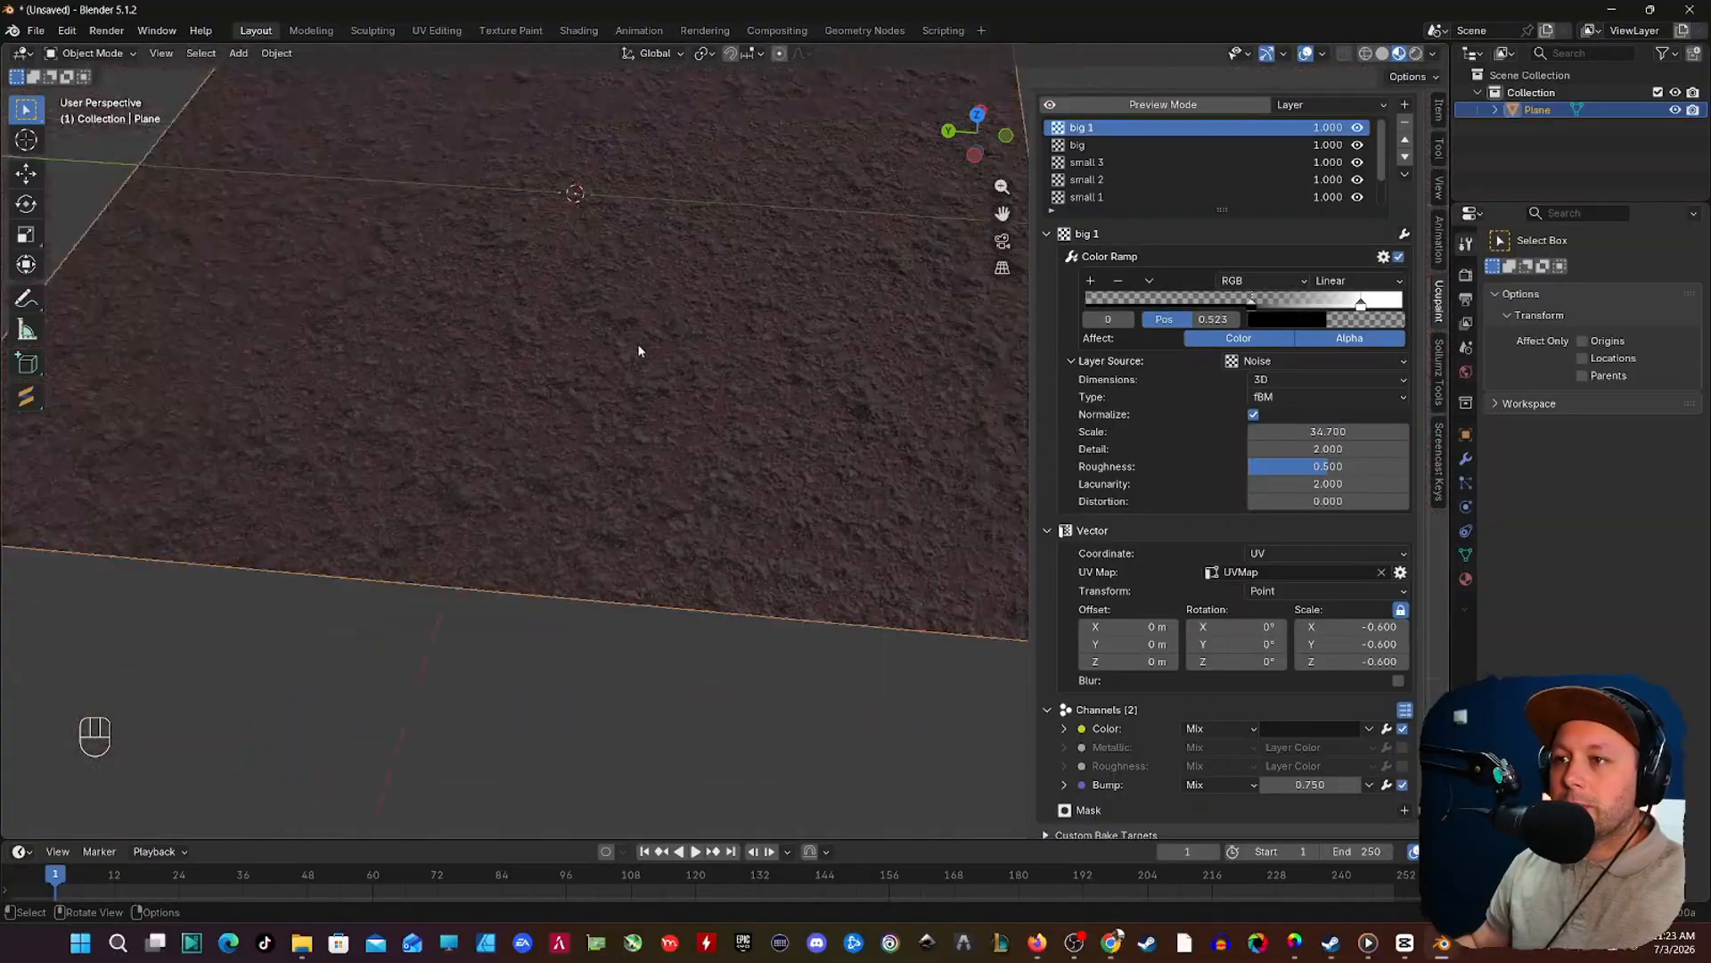
shift+middle_drag(639, 344, 678, 356)
scroll(664, 446, up, 7)
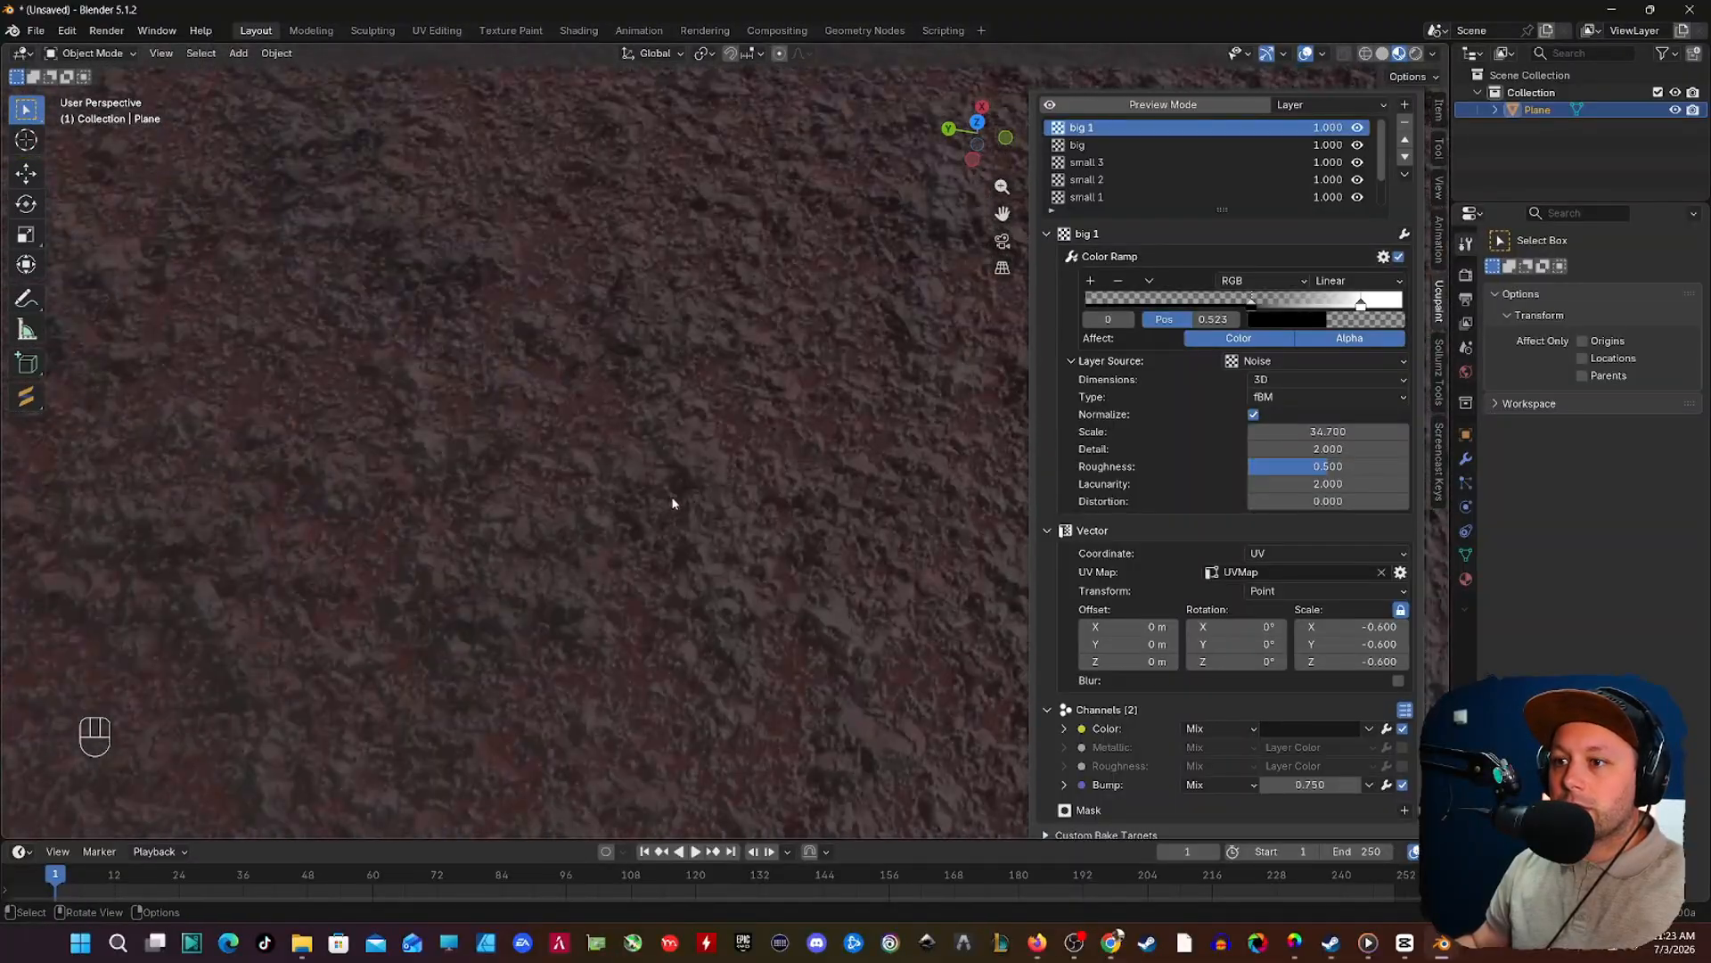
scroll(713, 380, down, 6)
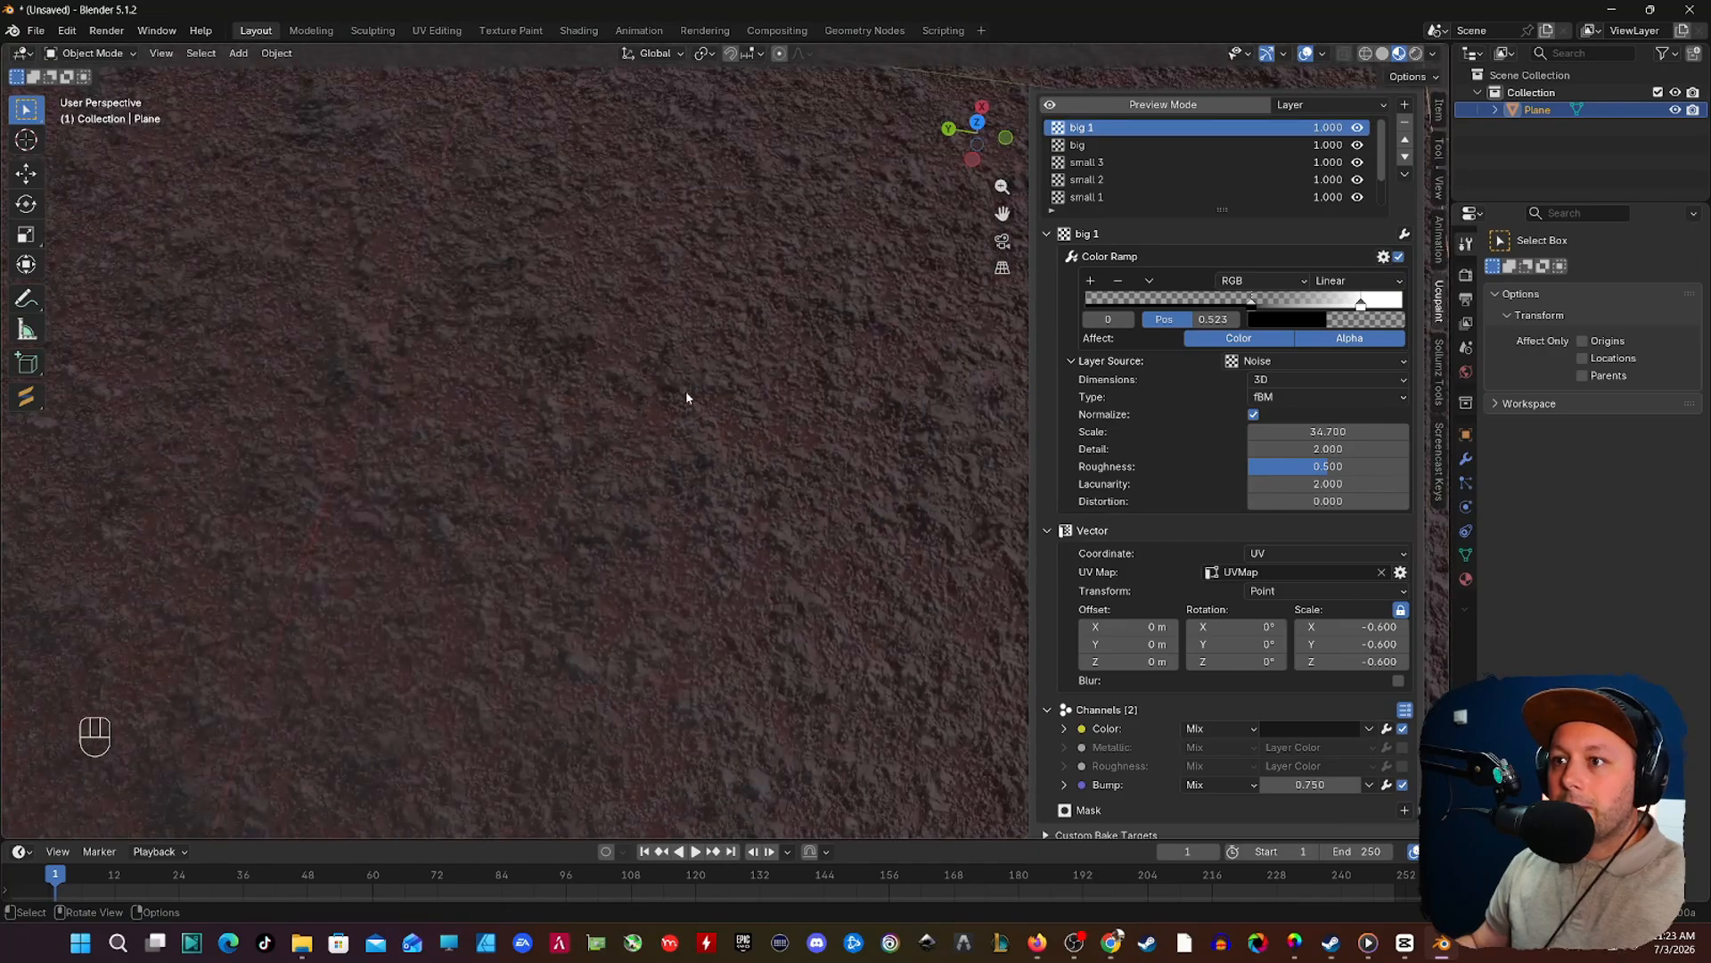
shift+middle_drag(686, 392, 722, 500)
scroll(655, 464, down, 4)
scroll(727, 489, up, 3)
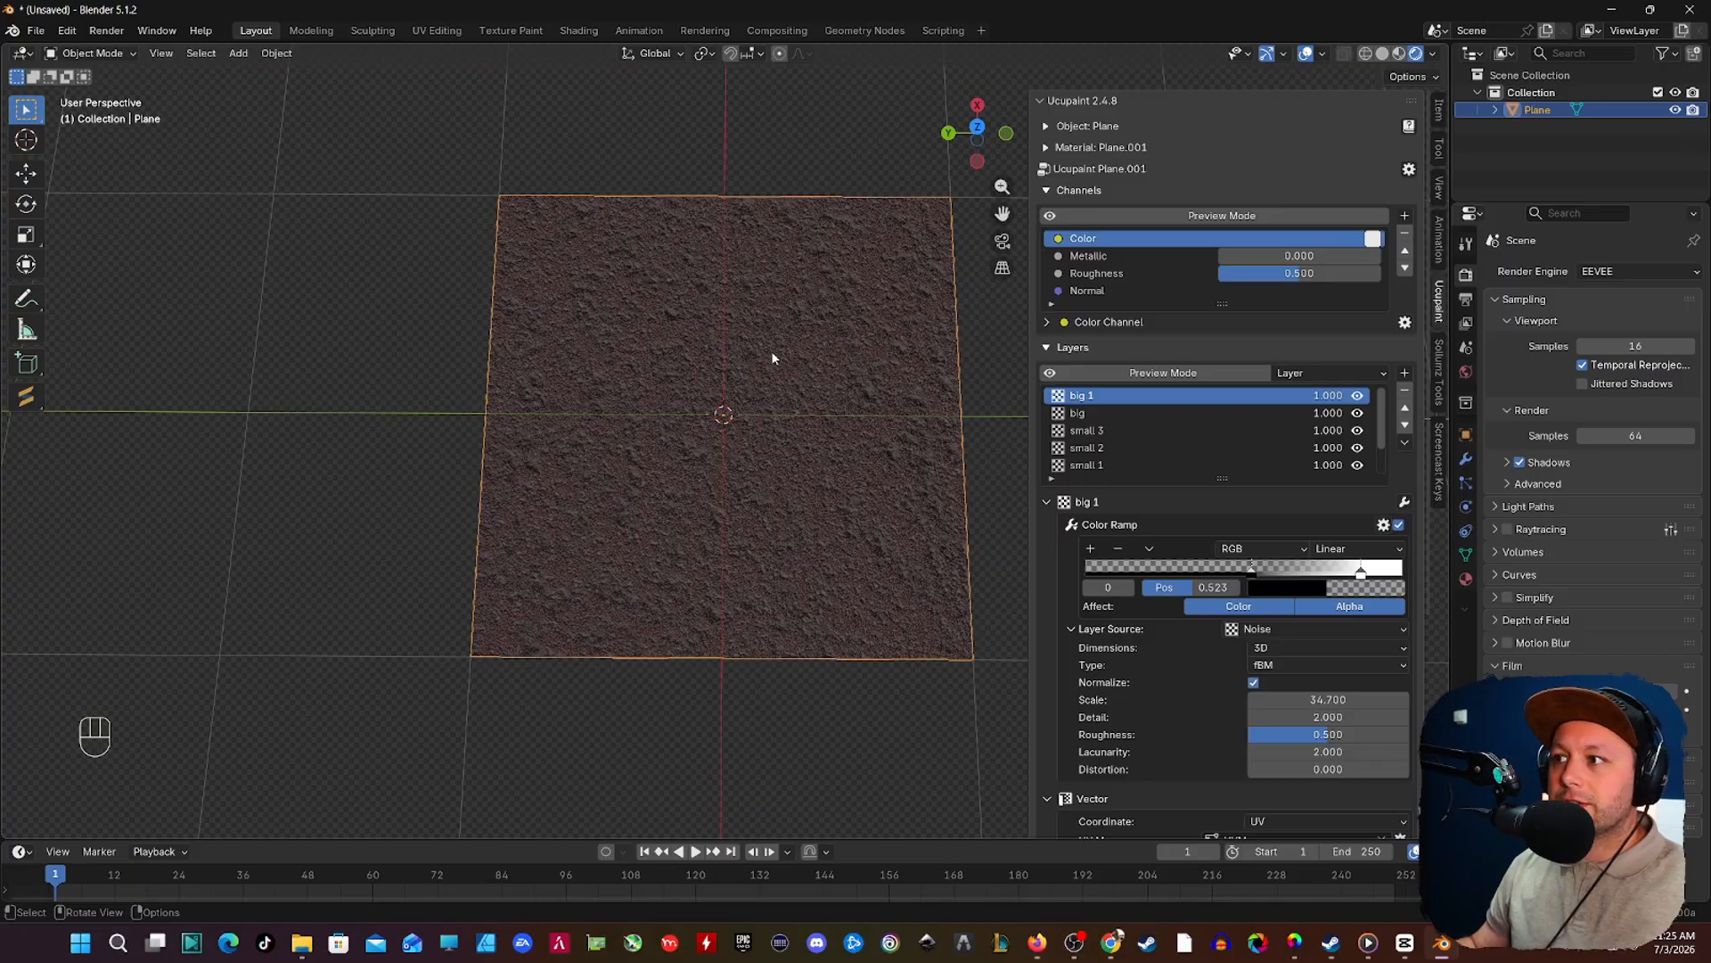
Step: Bake all Ucupaint channels to images at 2048 resolution with GPU Compute as the bake device
click(1409, 170)
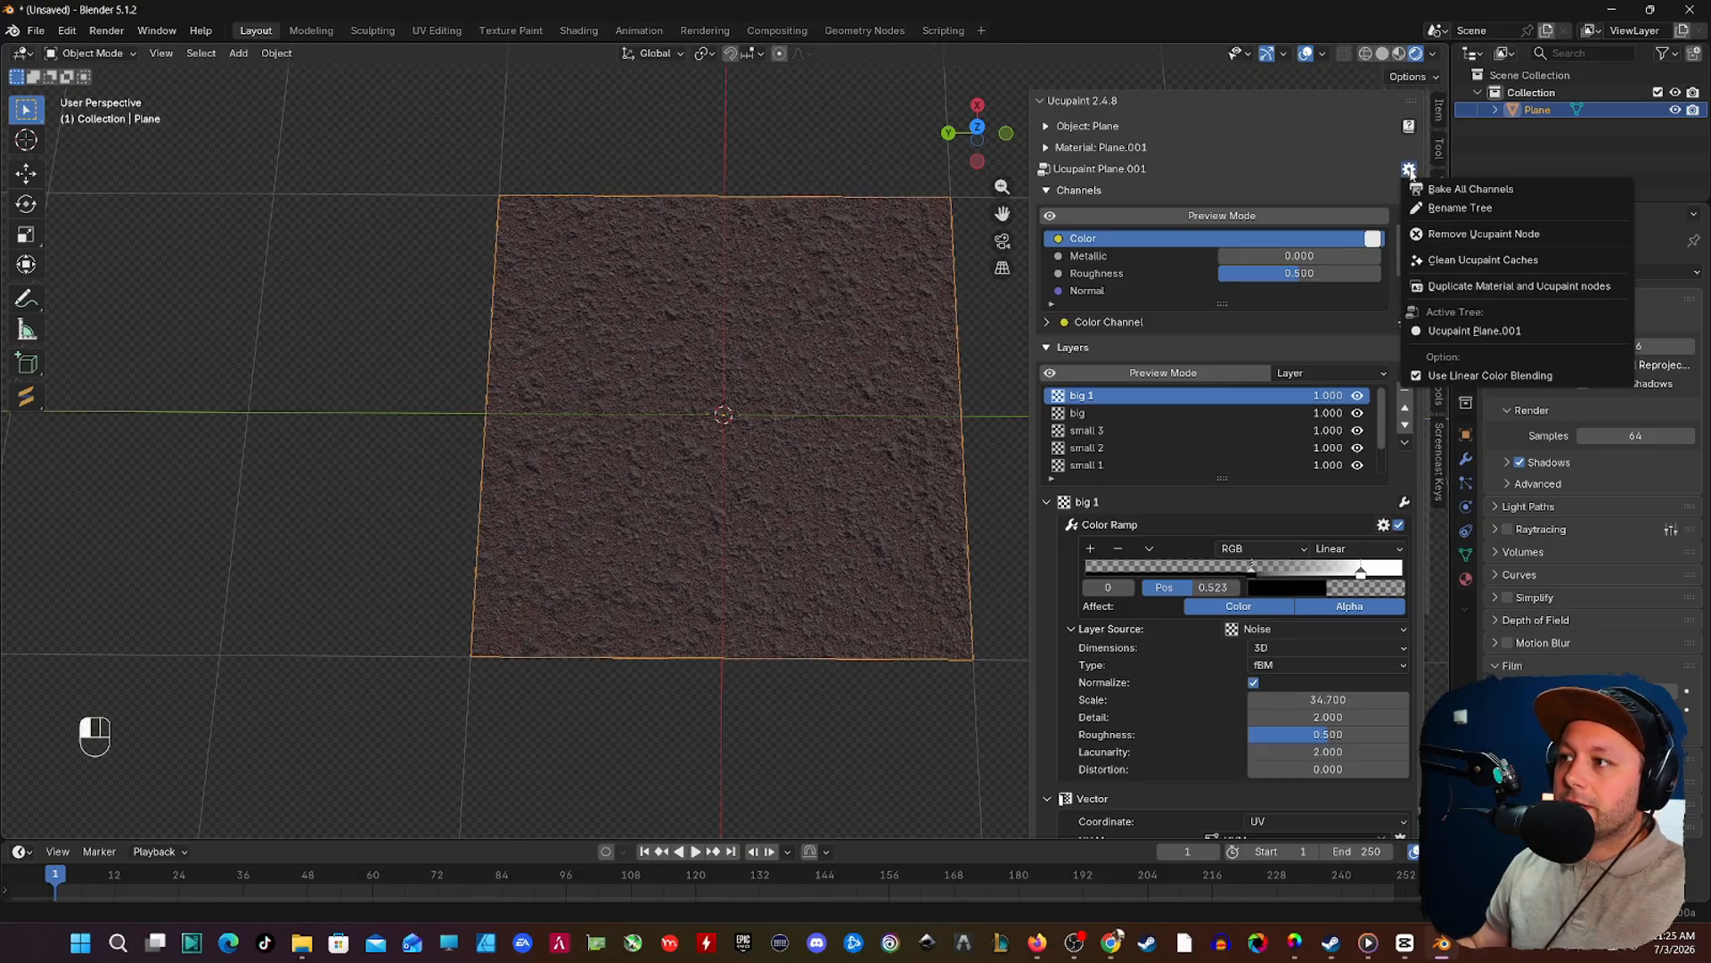
click(1444, 190)
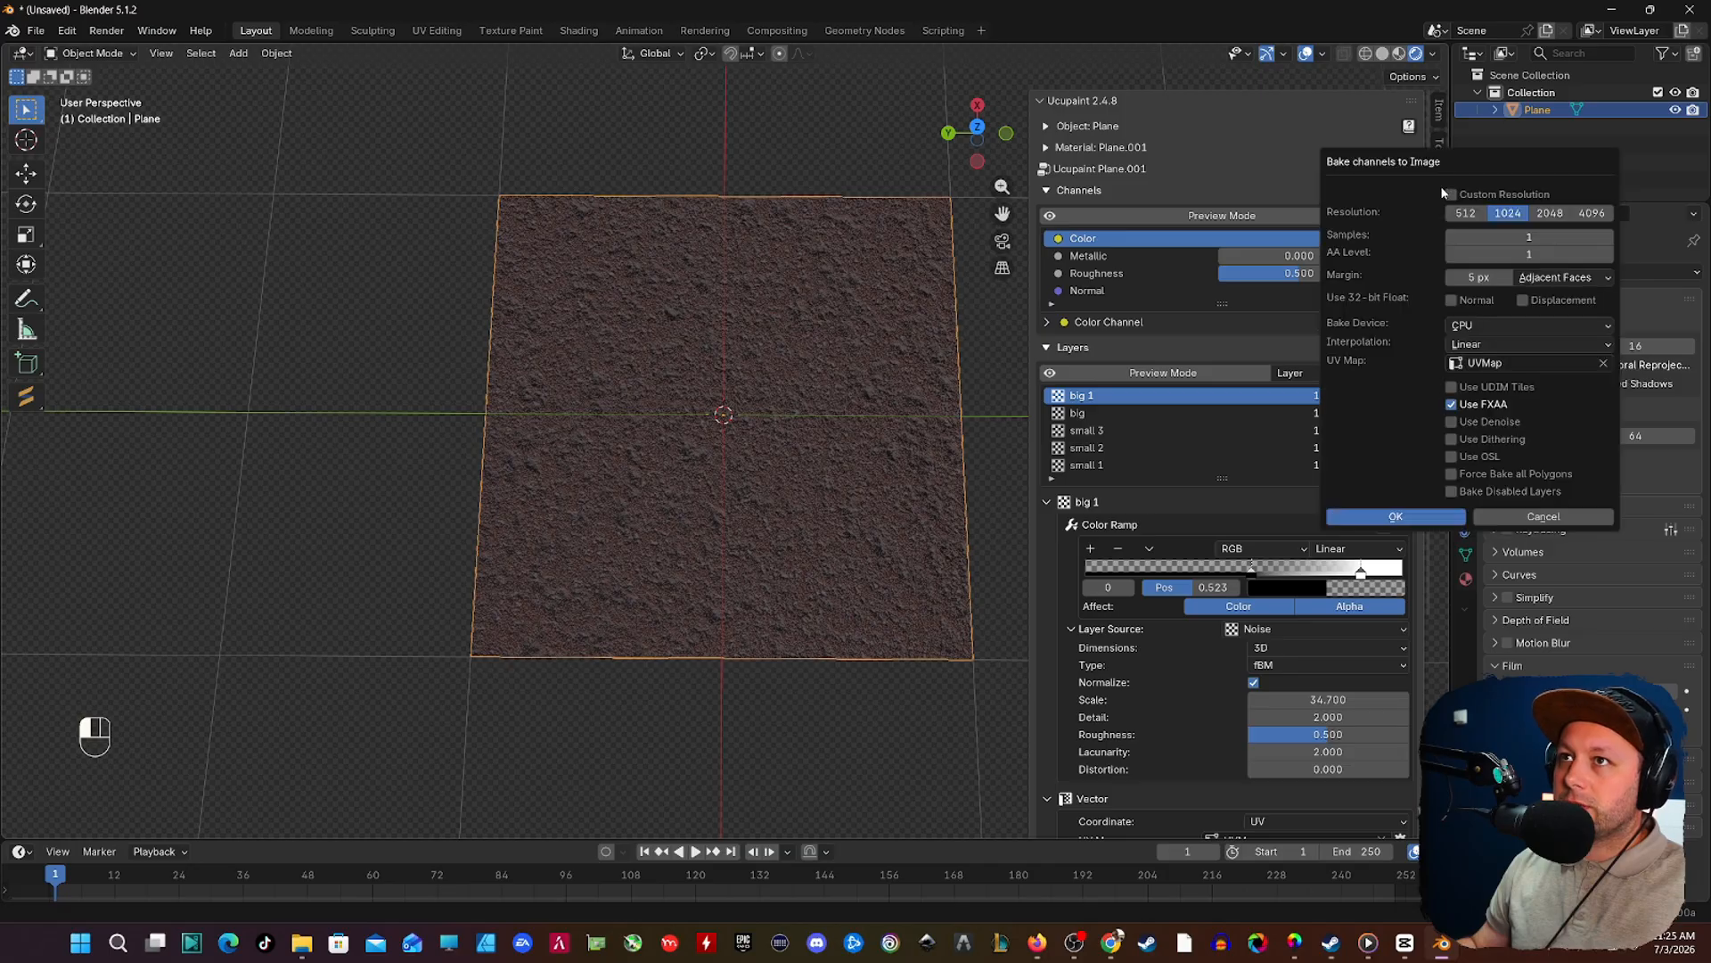
click(1551, 214)
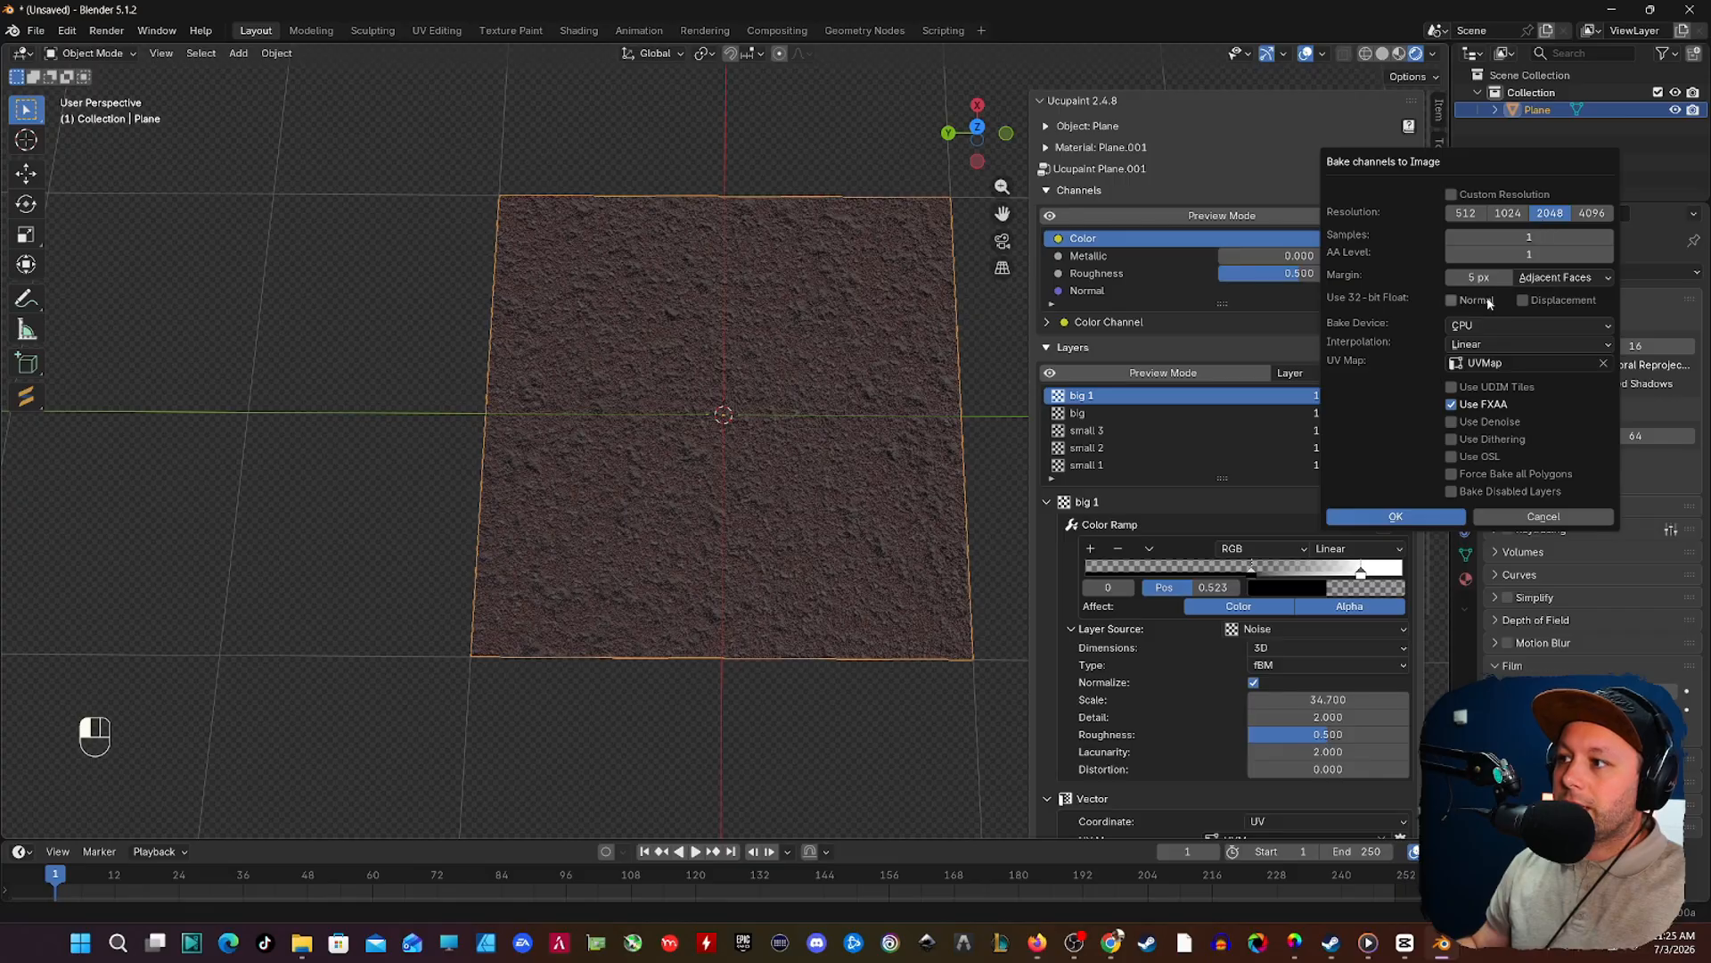
click(1484, 324)
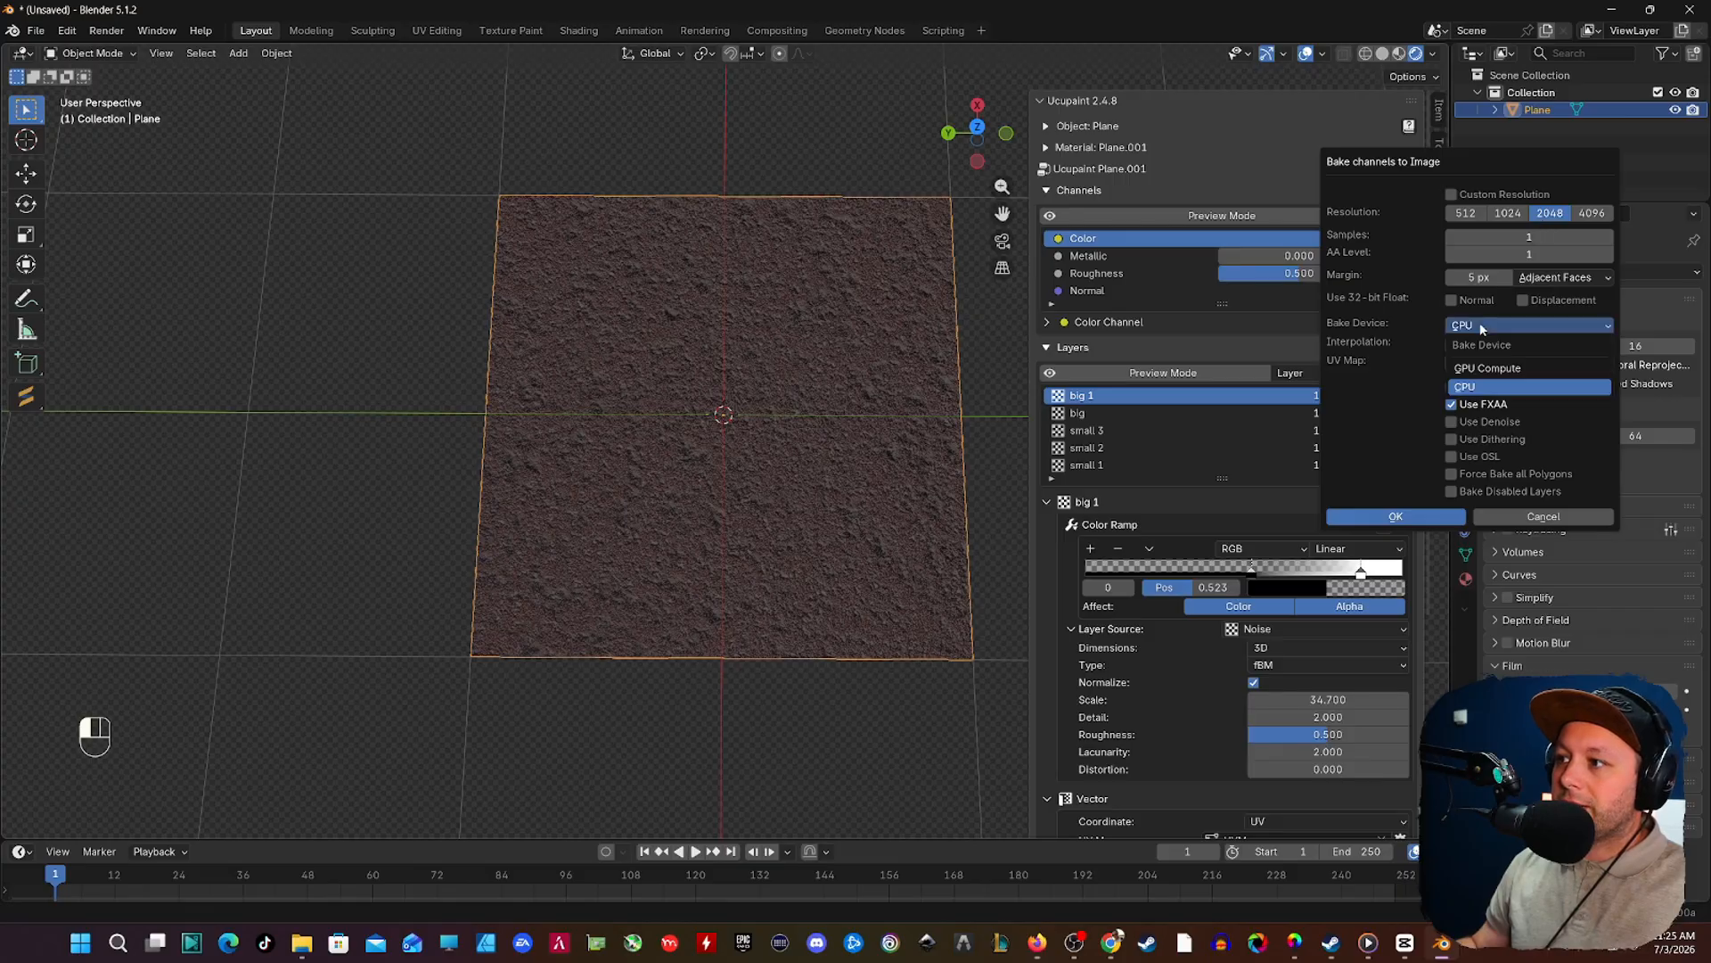
click(1484, 369)
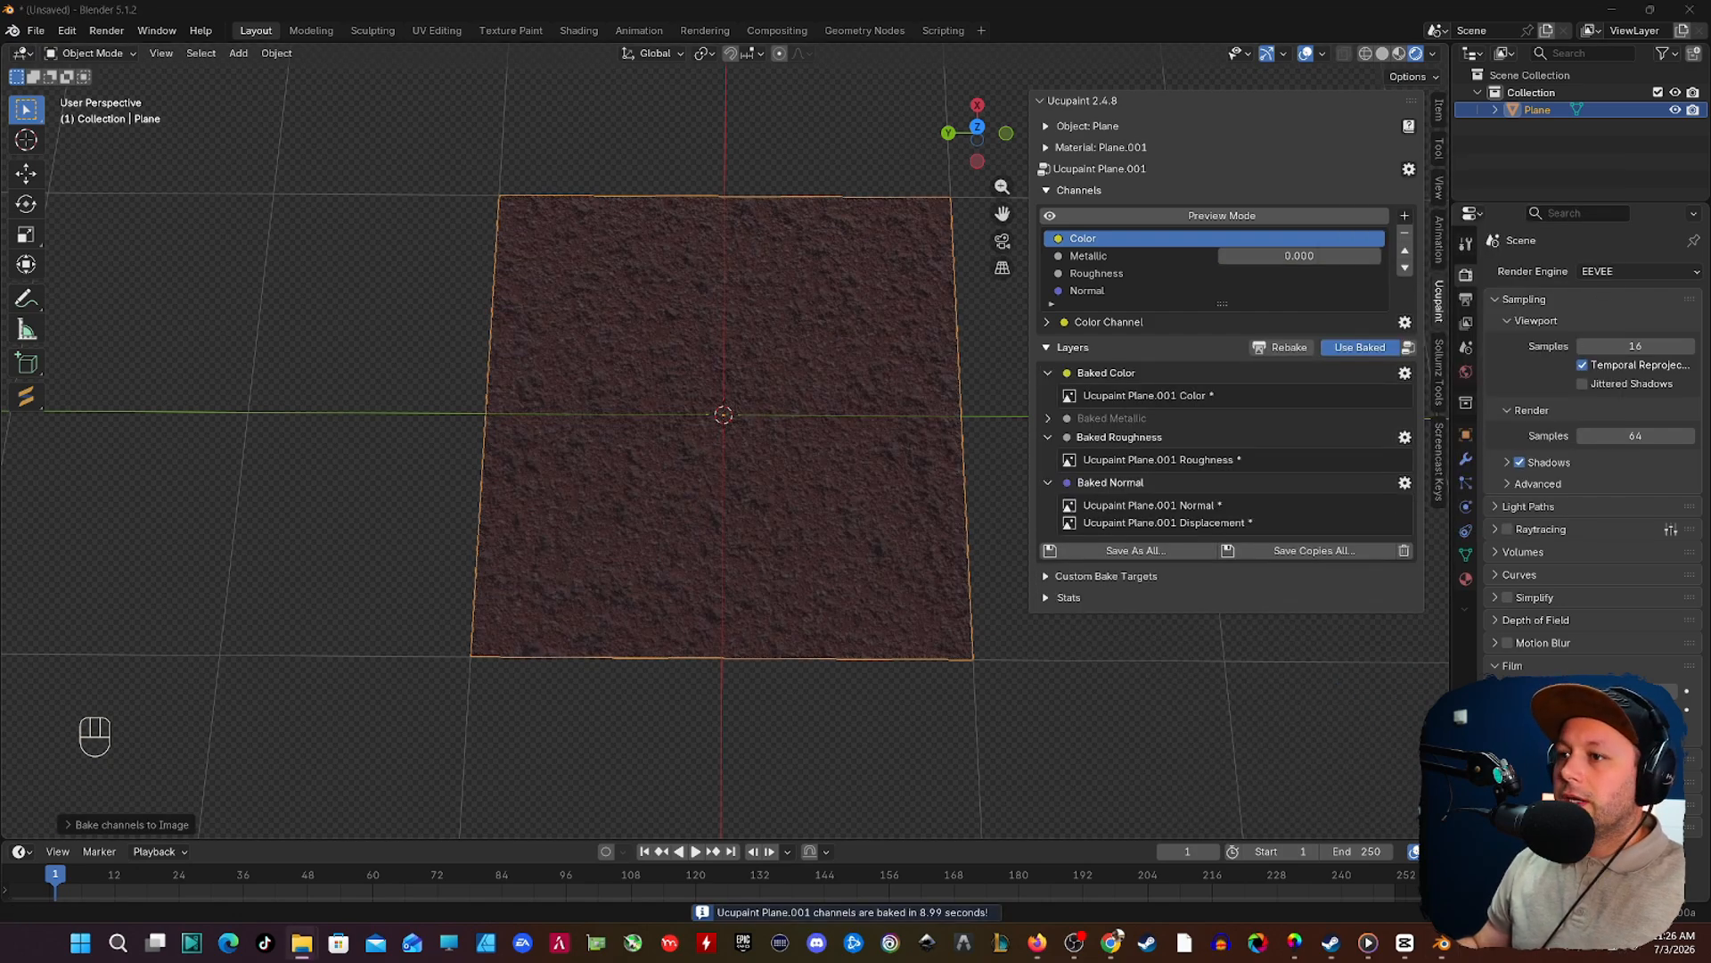
Step: Save all baked images into a new folder named 2222 inside the desktop's dirt 2 folder
click(1133, 551)
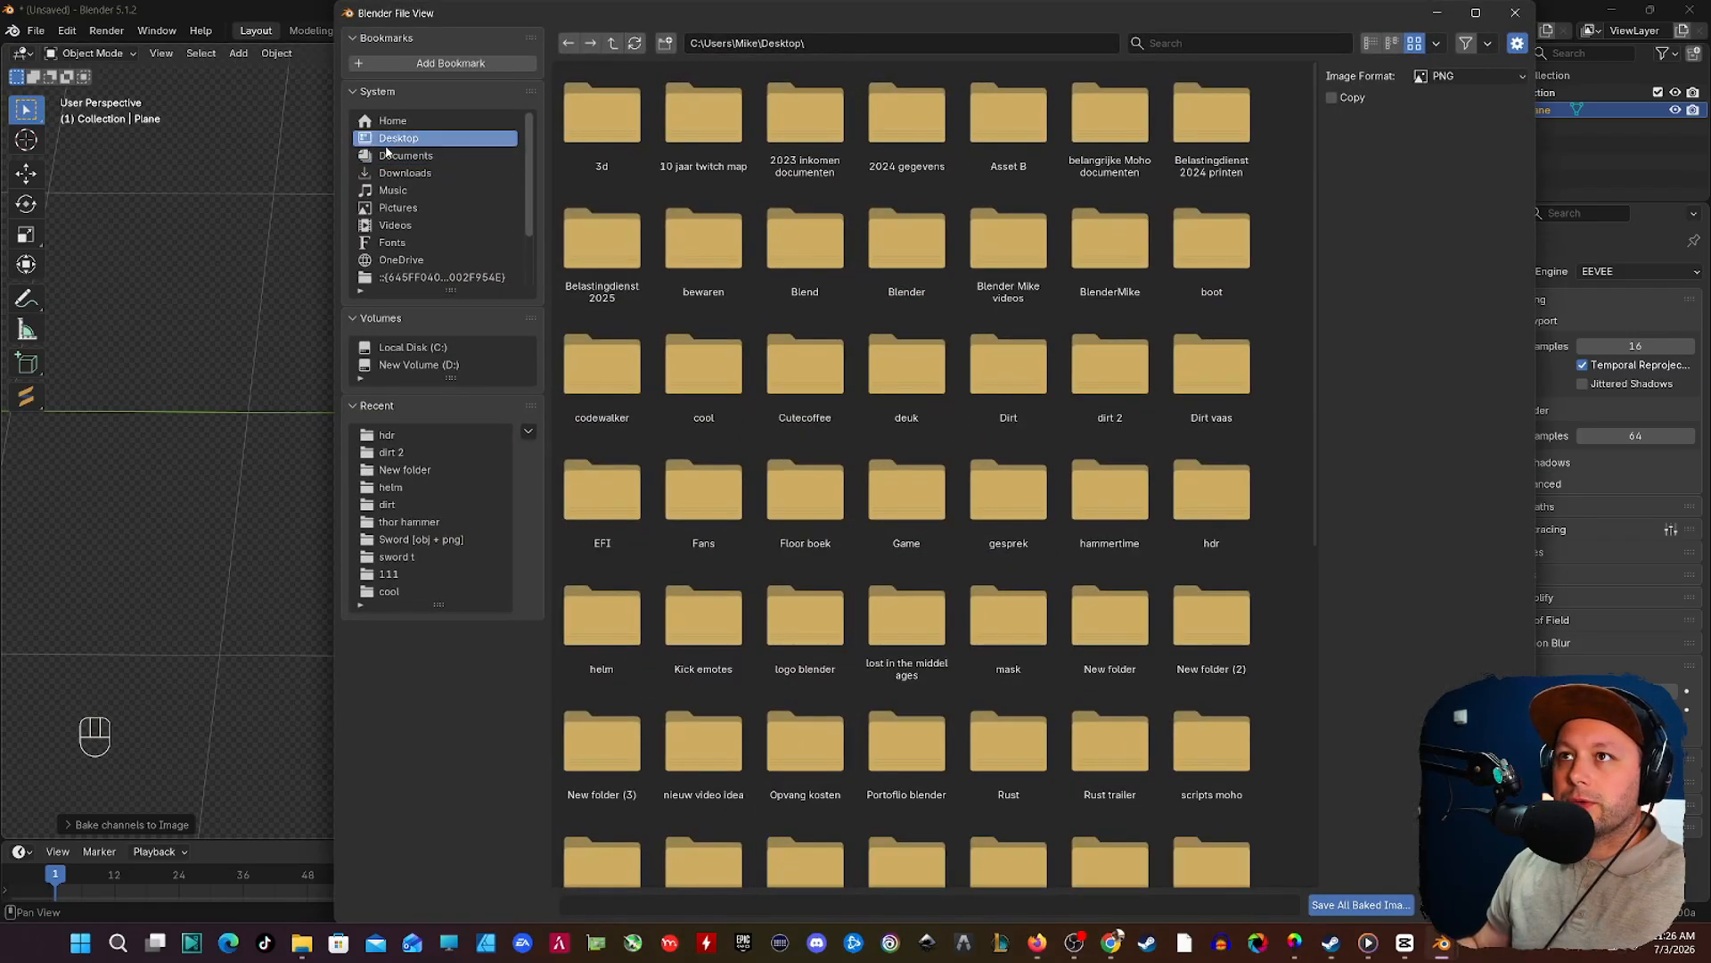
double_click(1110, 379)
right_click(895, 384)
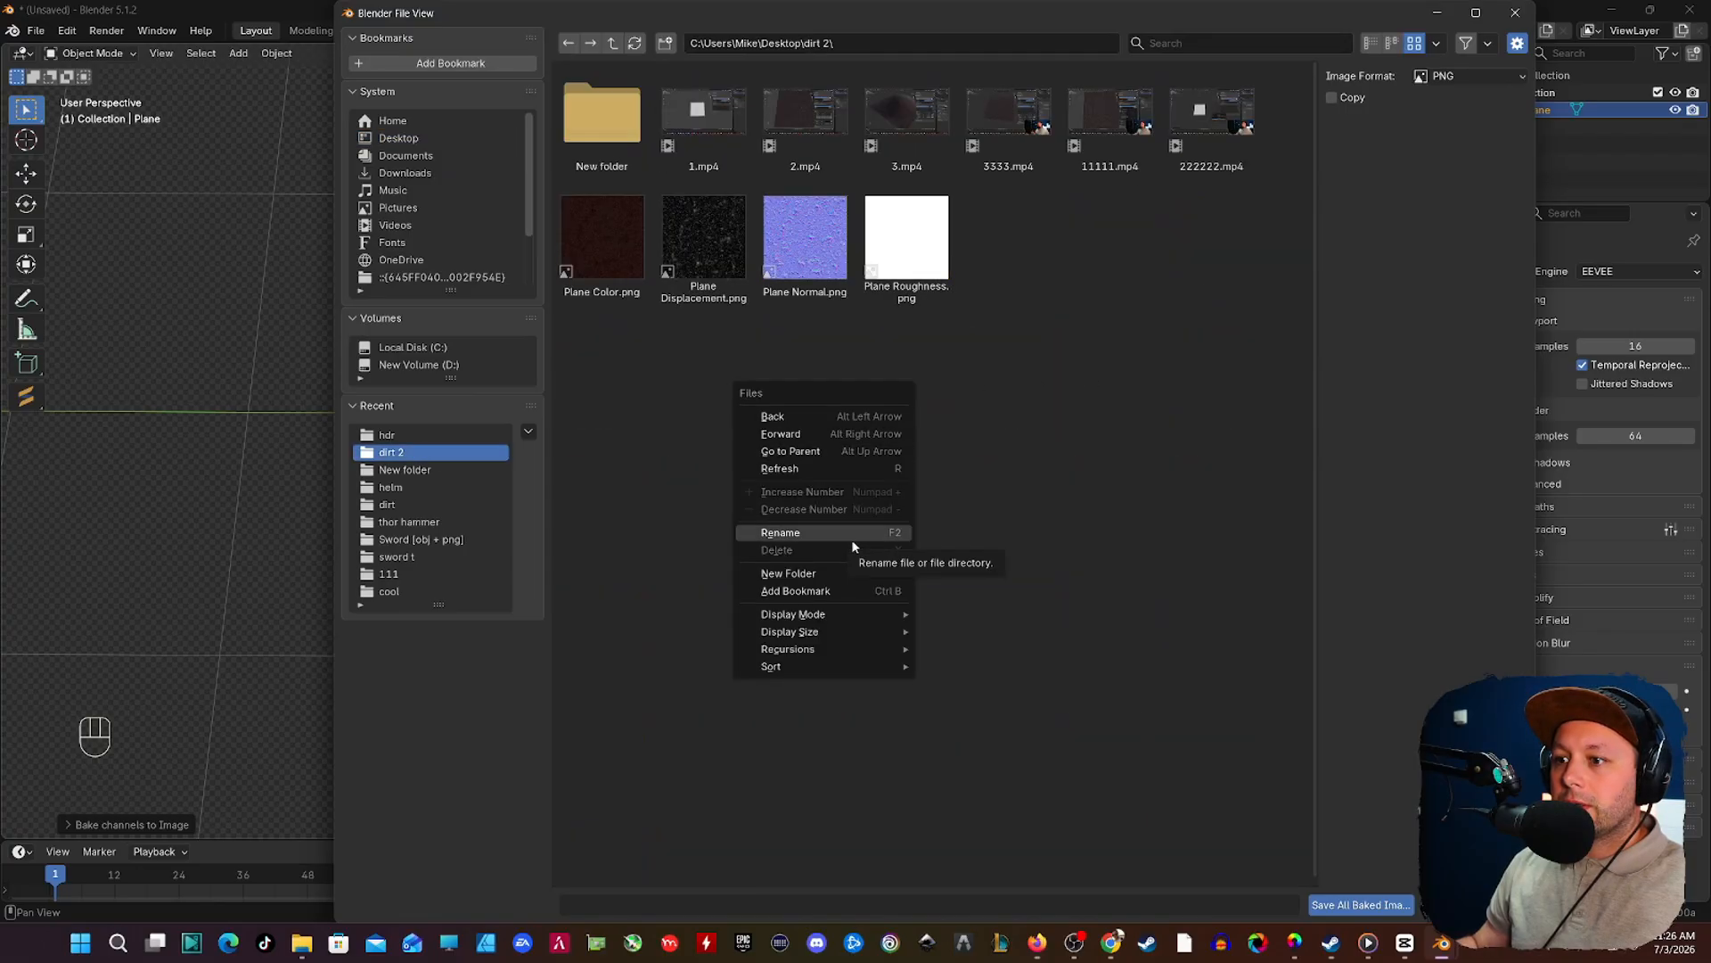
click(862, 576)
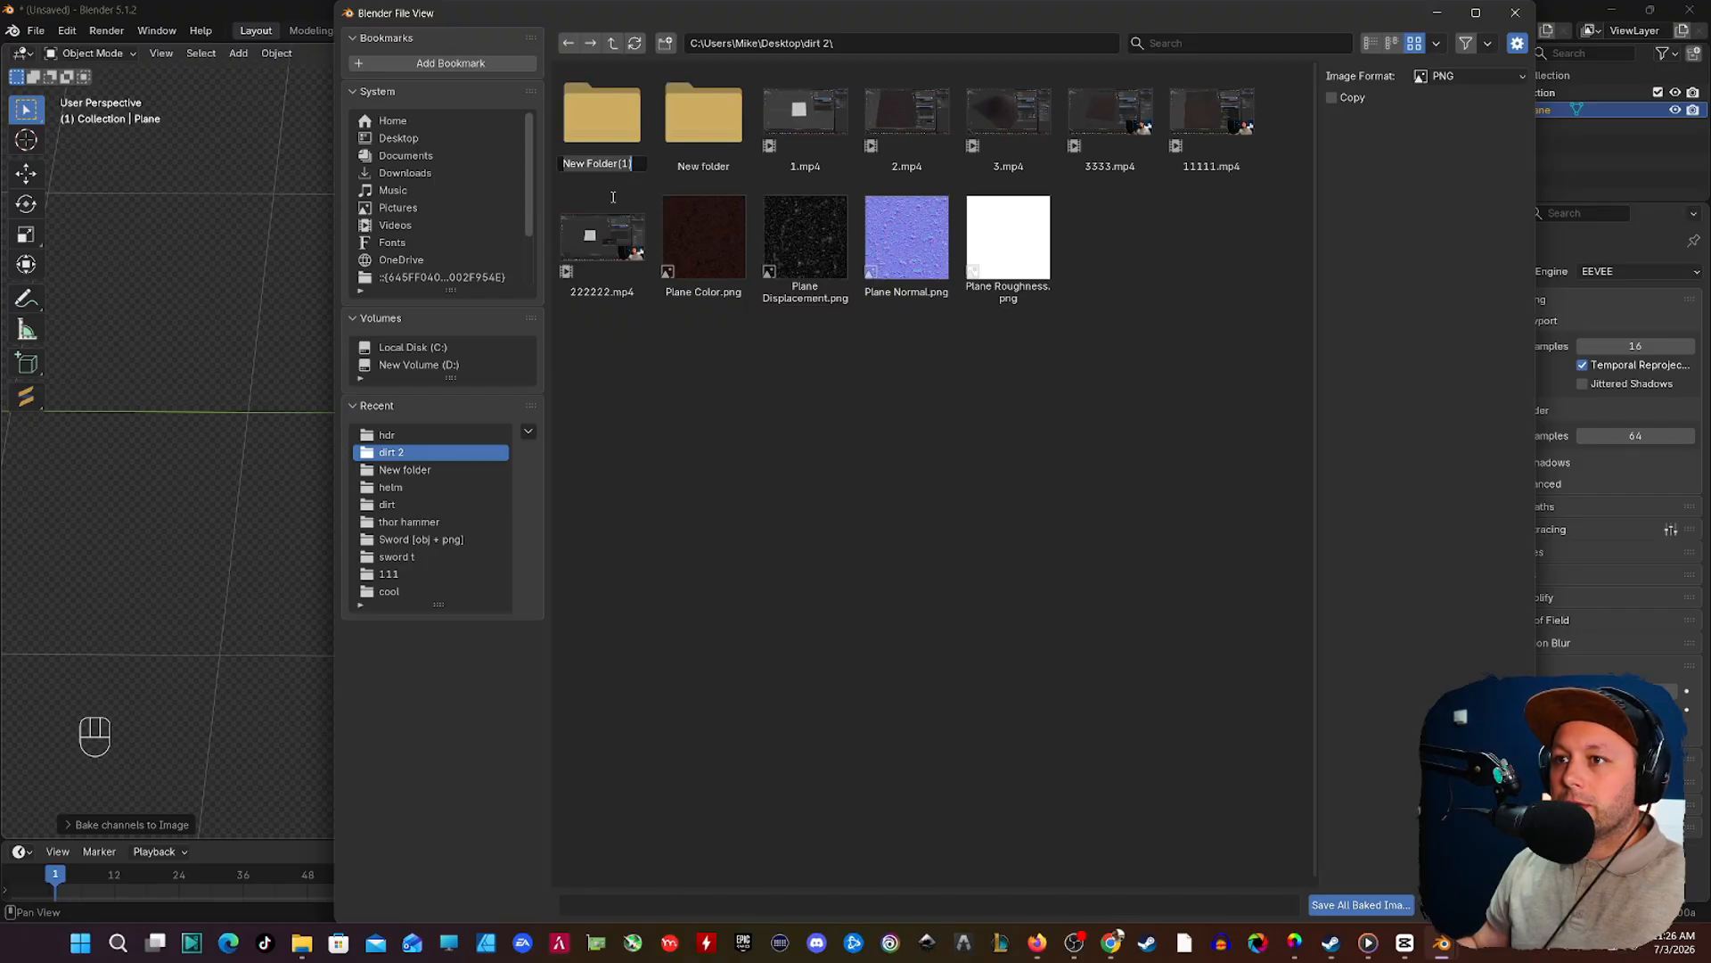
text(2222)
key(Return)
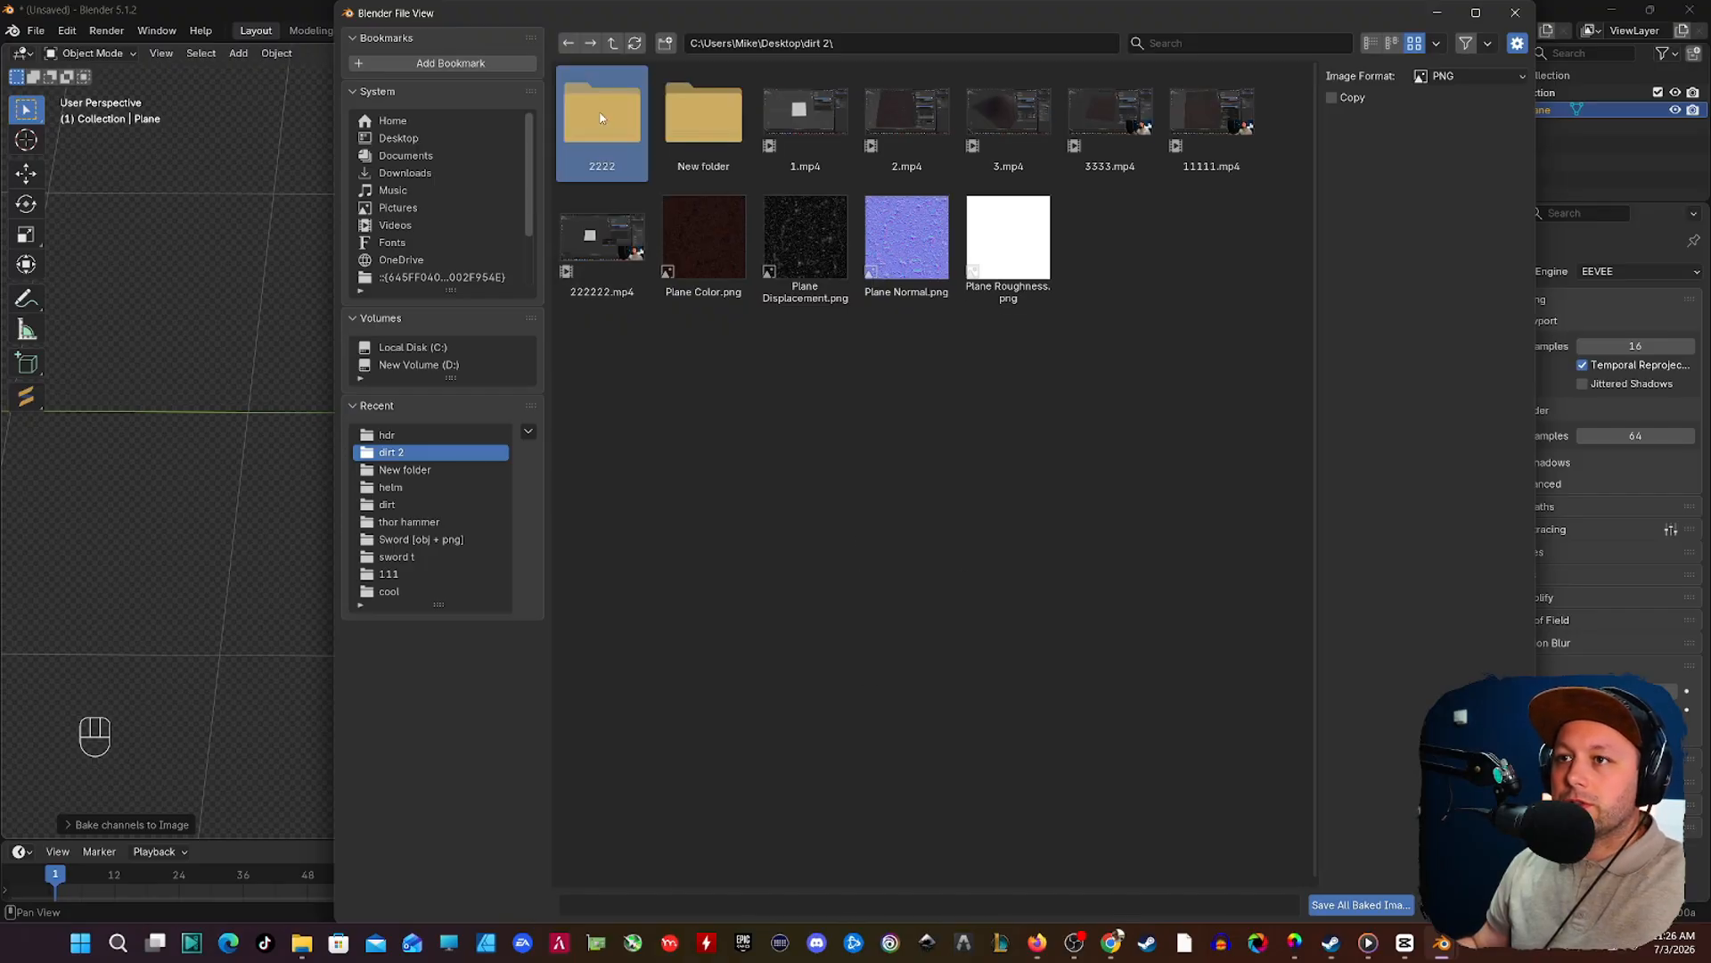
double_click(600, 118)
click(1360, 906)
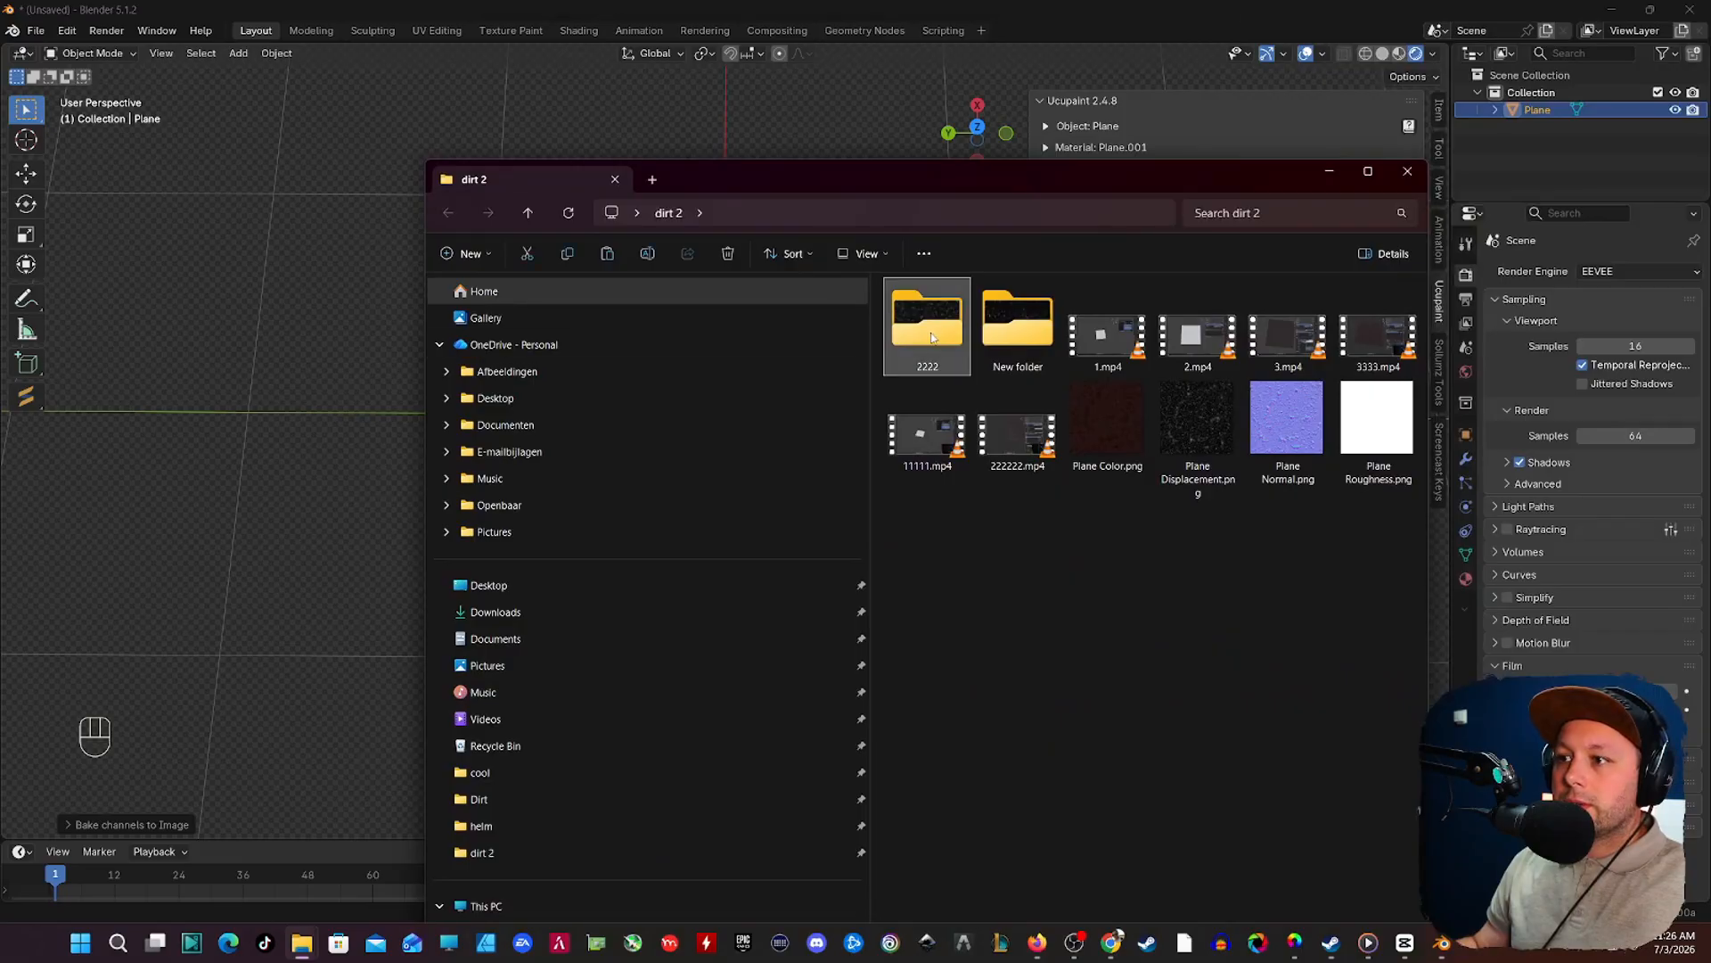
Step: Switch to File Explorer and review the exported texture maps in the 2222 folder
double_click(921, 324)
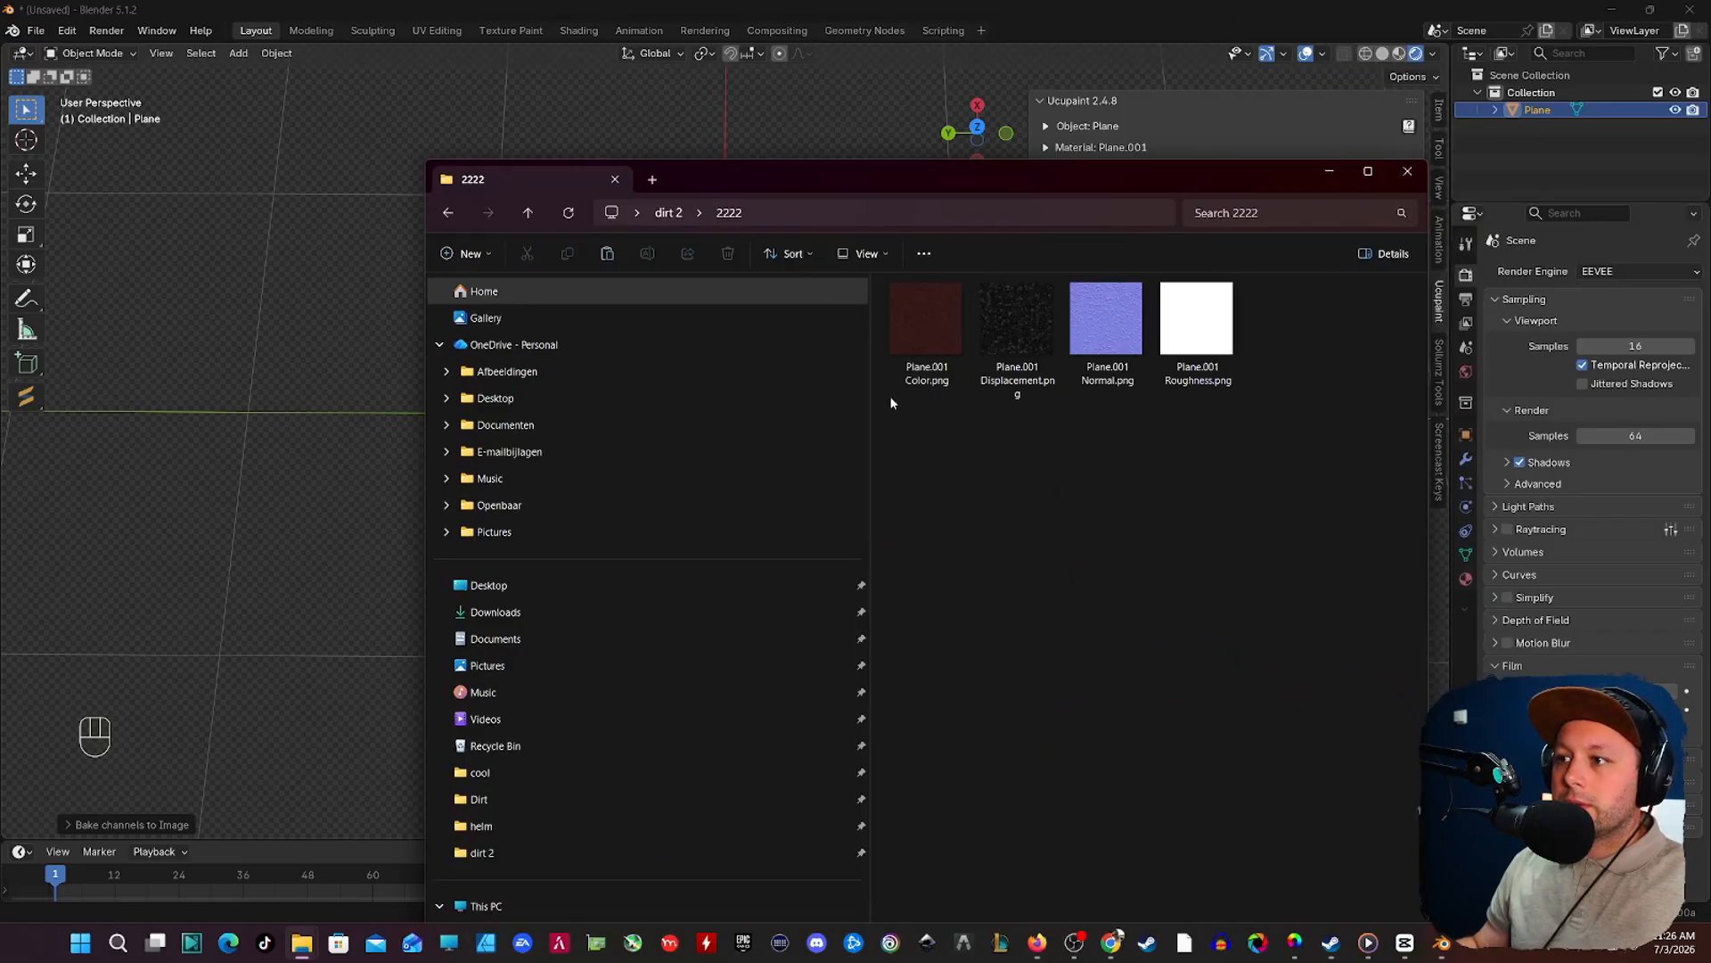
drag(1283, 346, 936, 350)
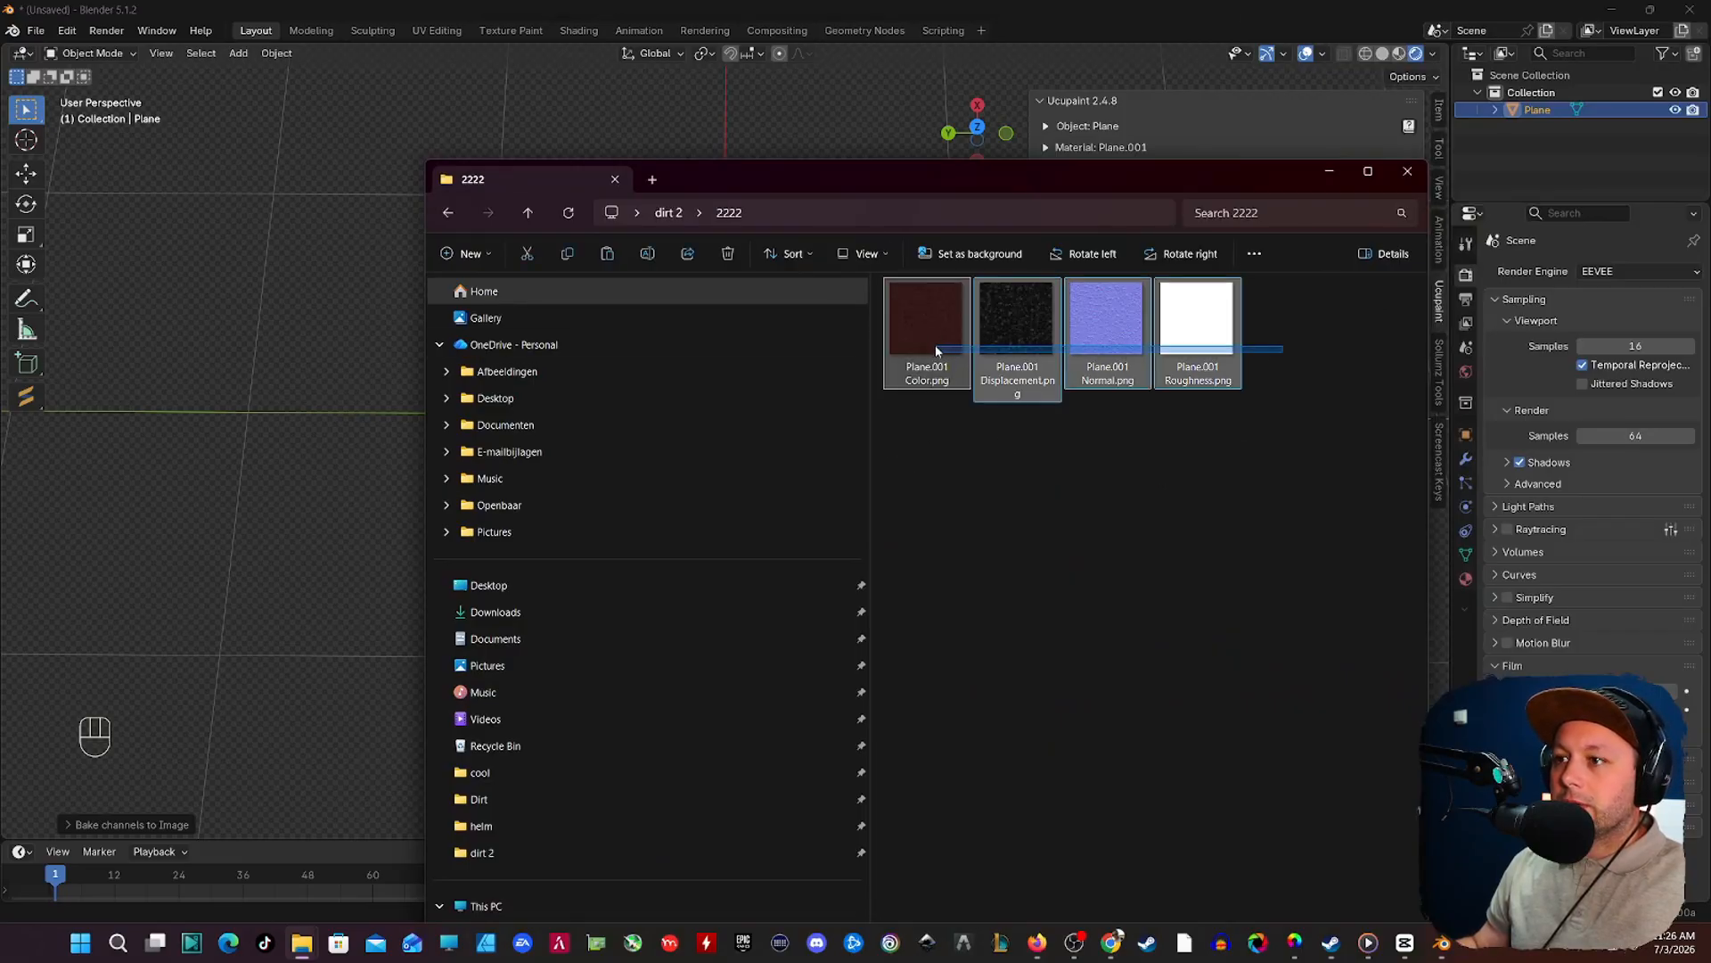
click(897, 400)
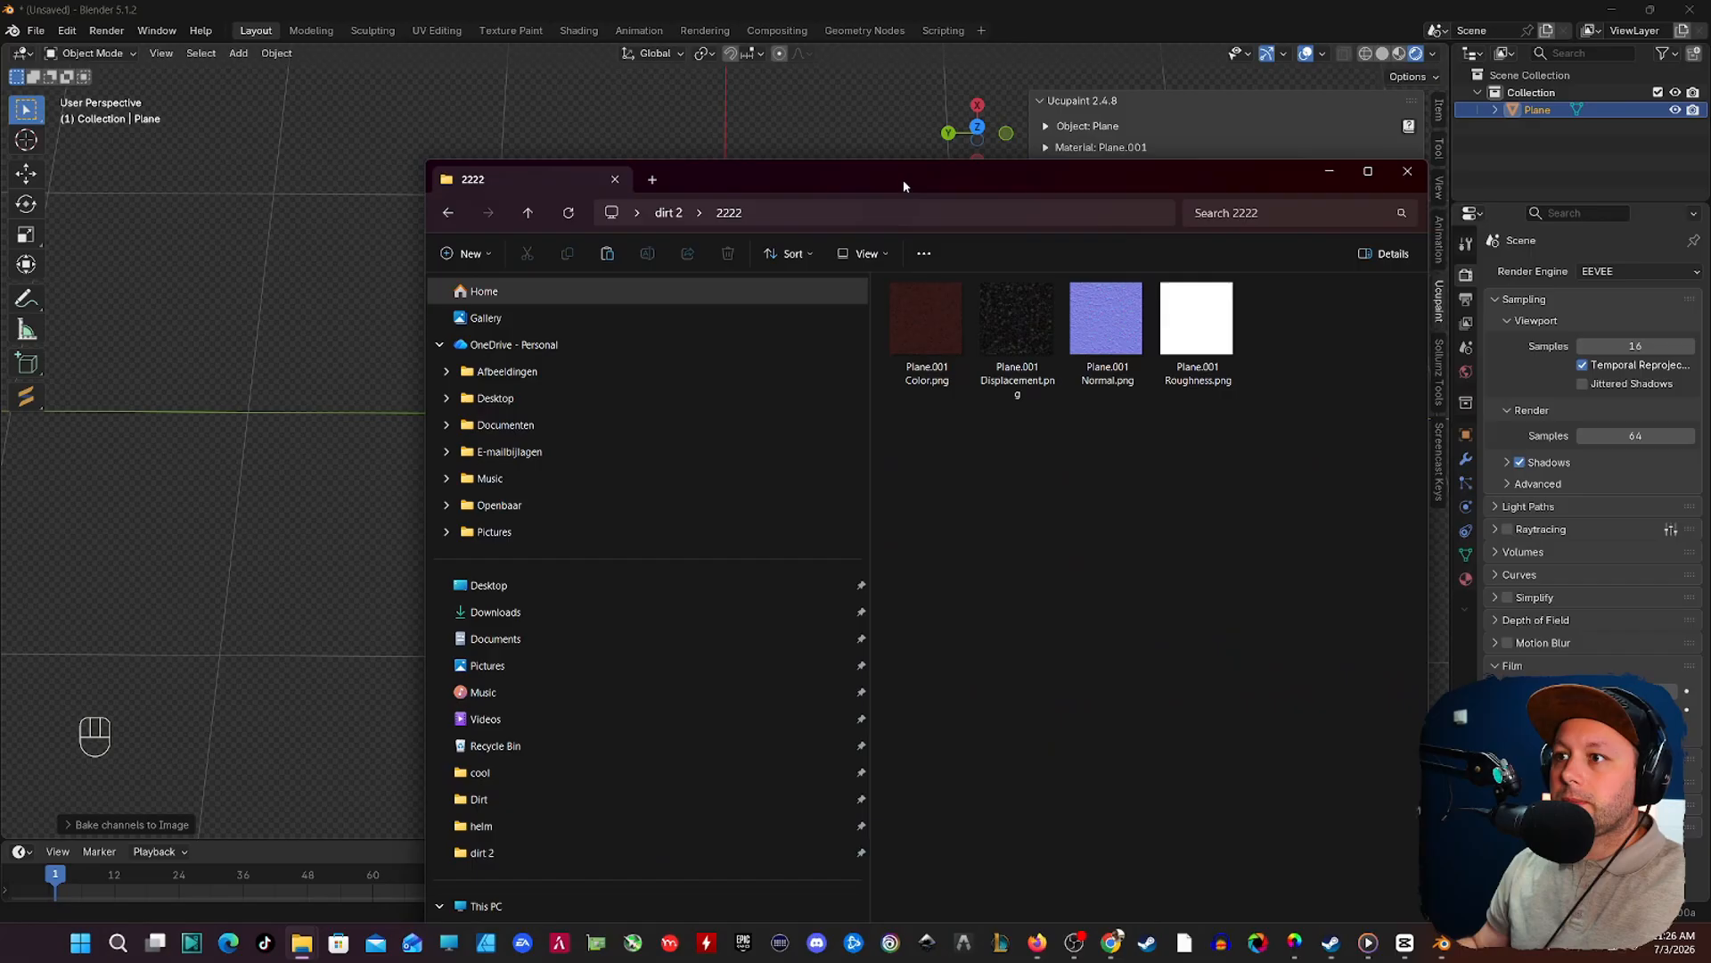
drag(902, 186, 1710, 125)
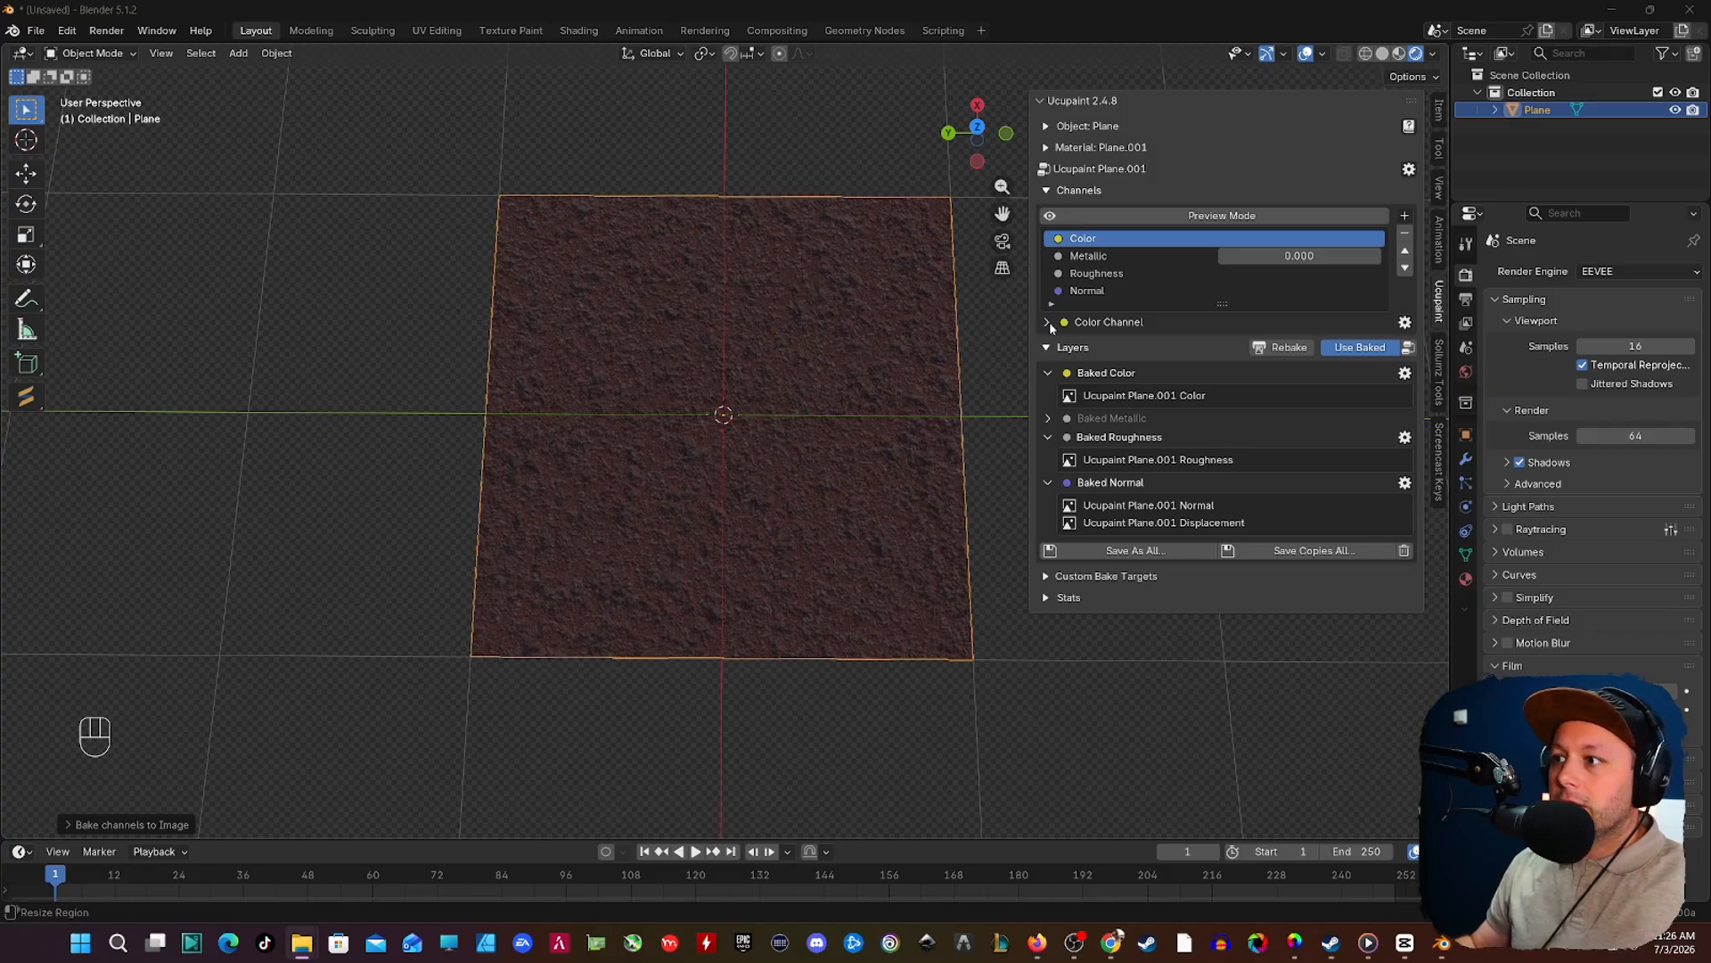
Step: Turn off the use of baked images to return to the editable layers, and check the rebake settings without baking
click(1359, 348)
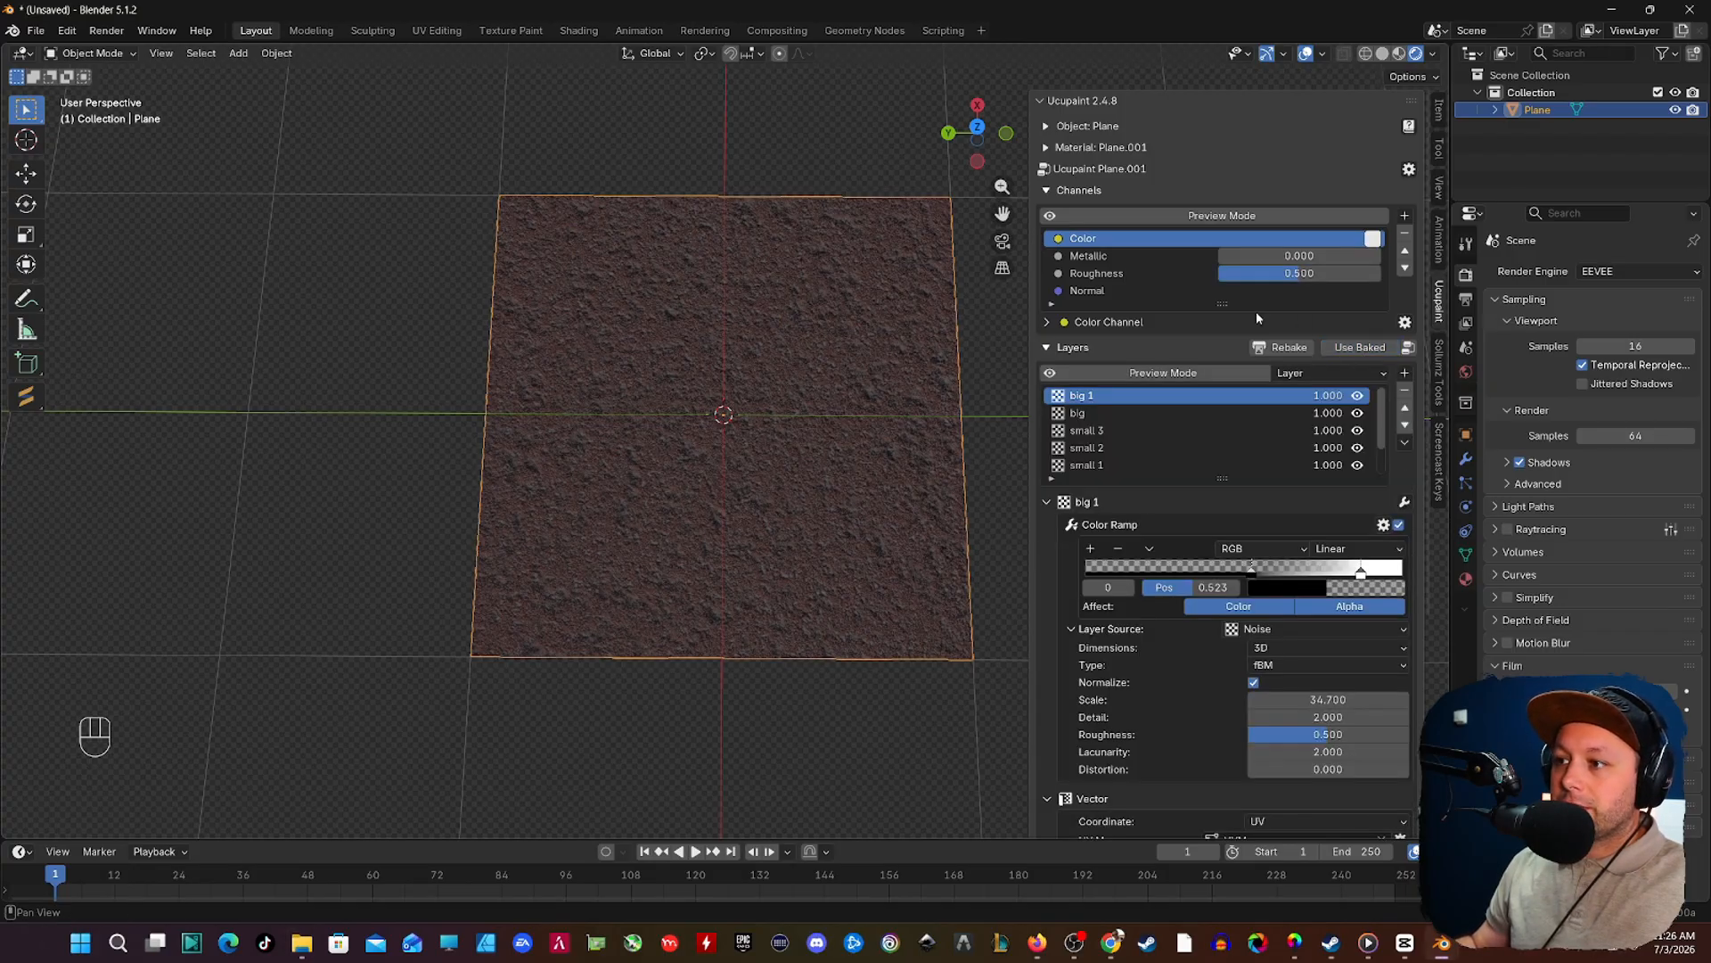
scroll(1243, 663, down, 6)
scroll(1242, 663, up, 5)
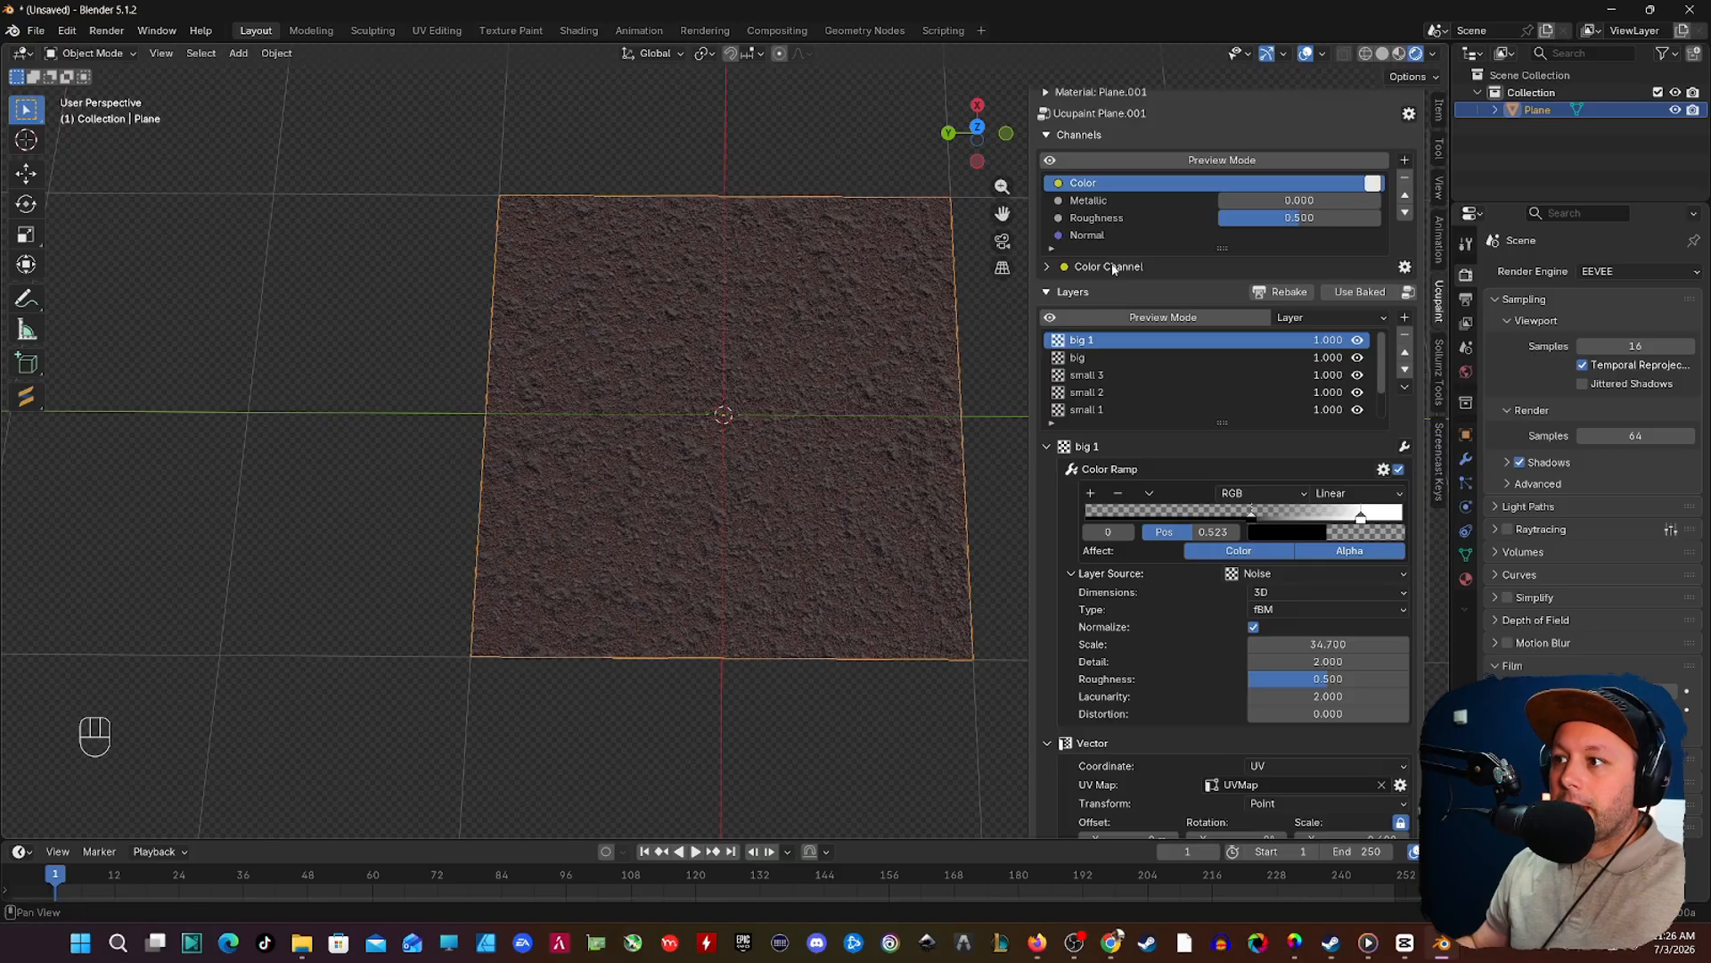
click(1292, 295)
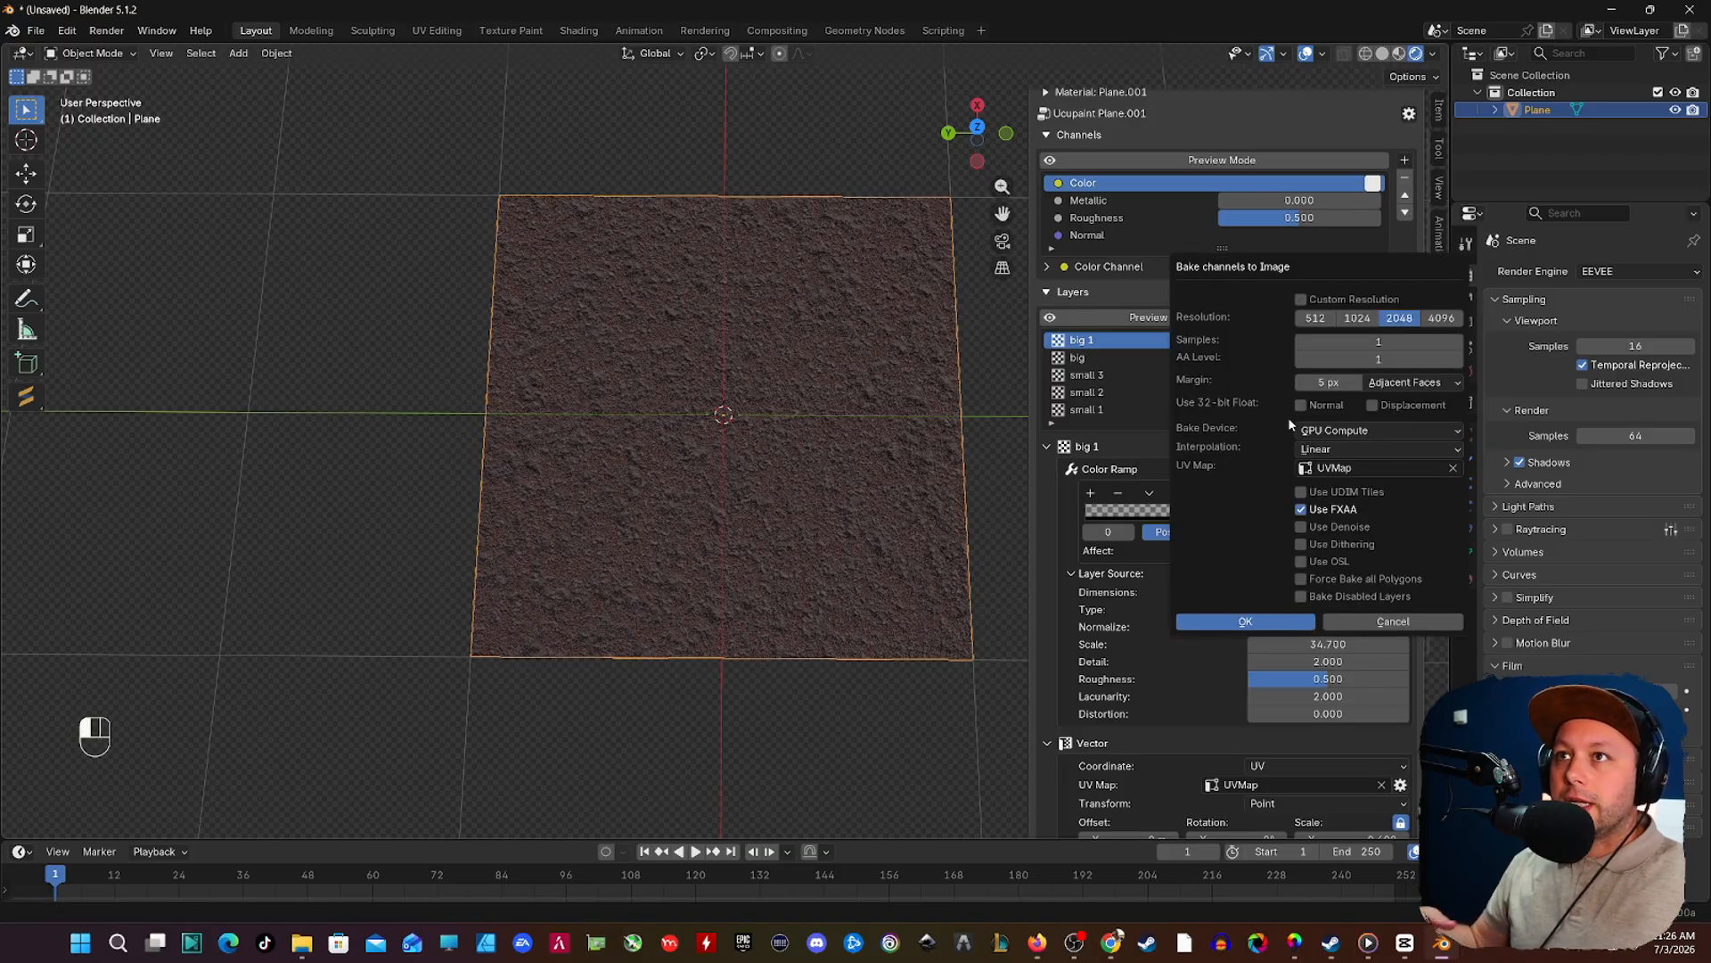
click(1368, 621)
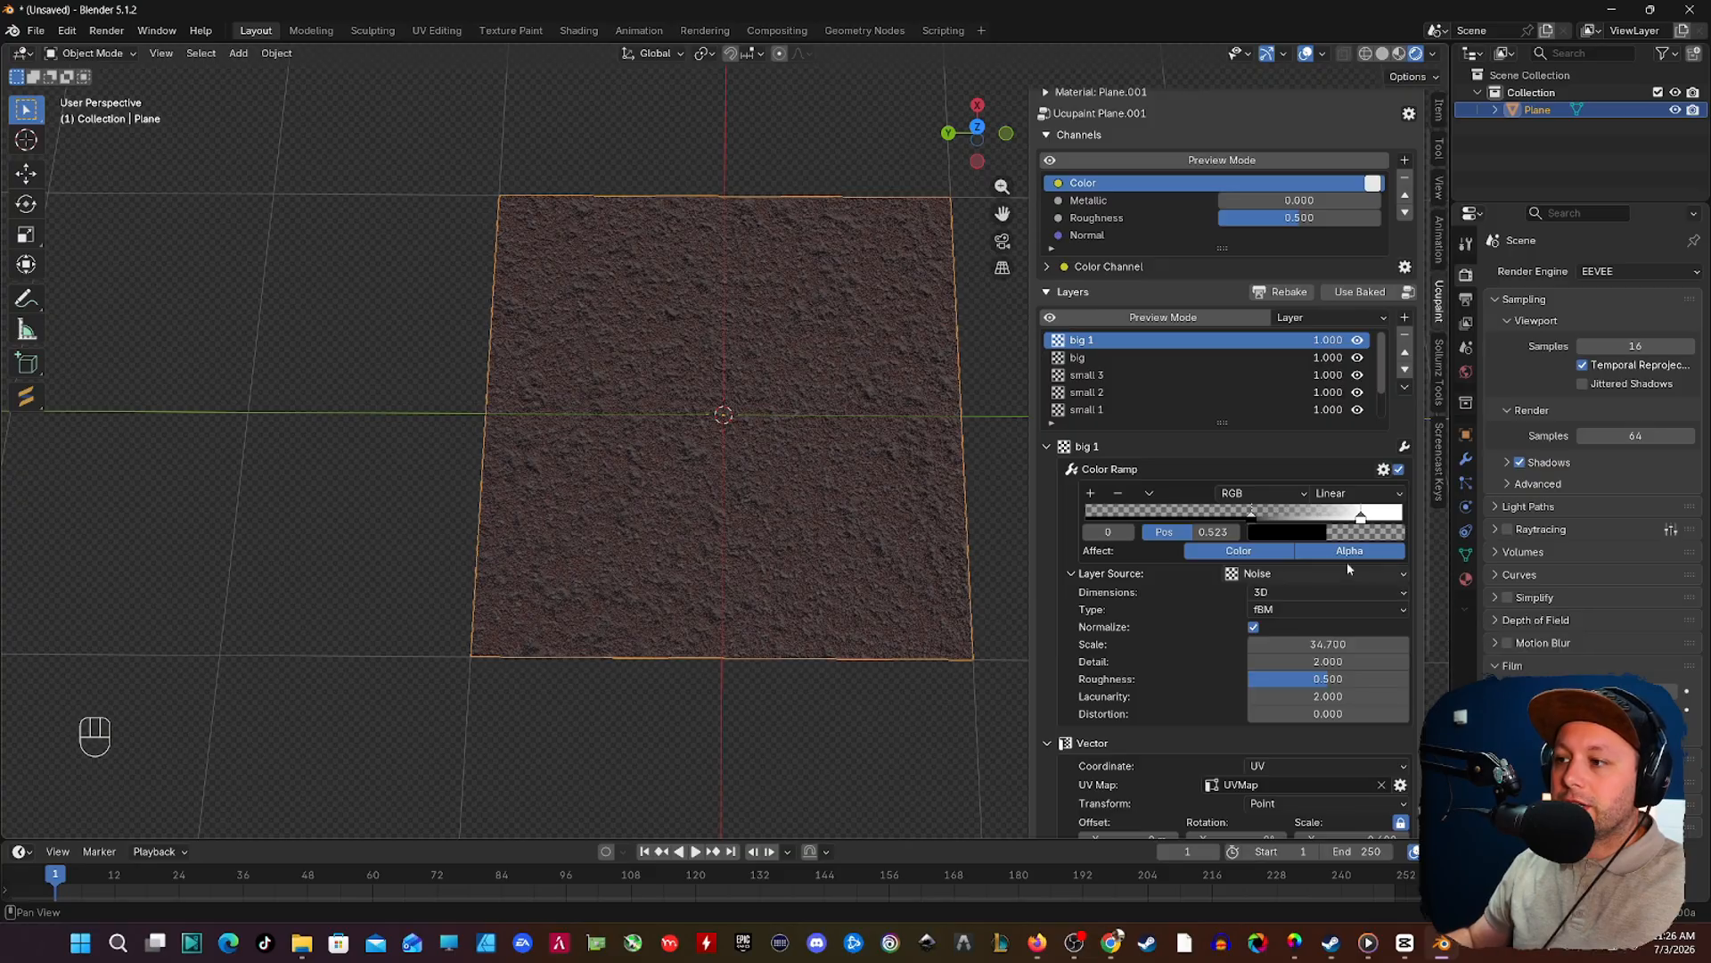
Step: Add a new plane and move it along the Y axis so it sits beside the dirt plane
scroll(898, 407, down, 1)
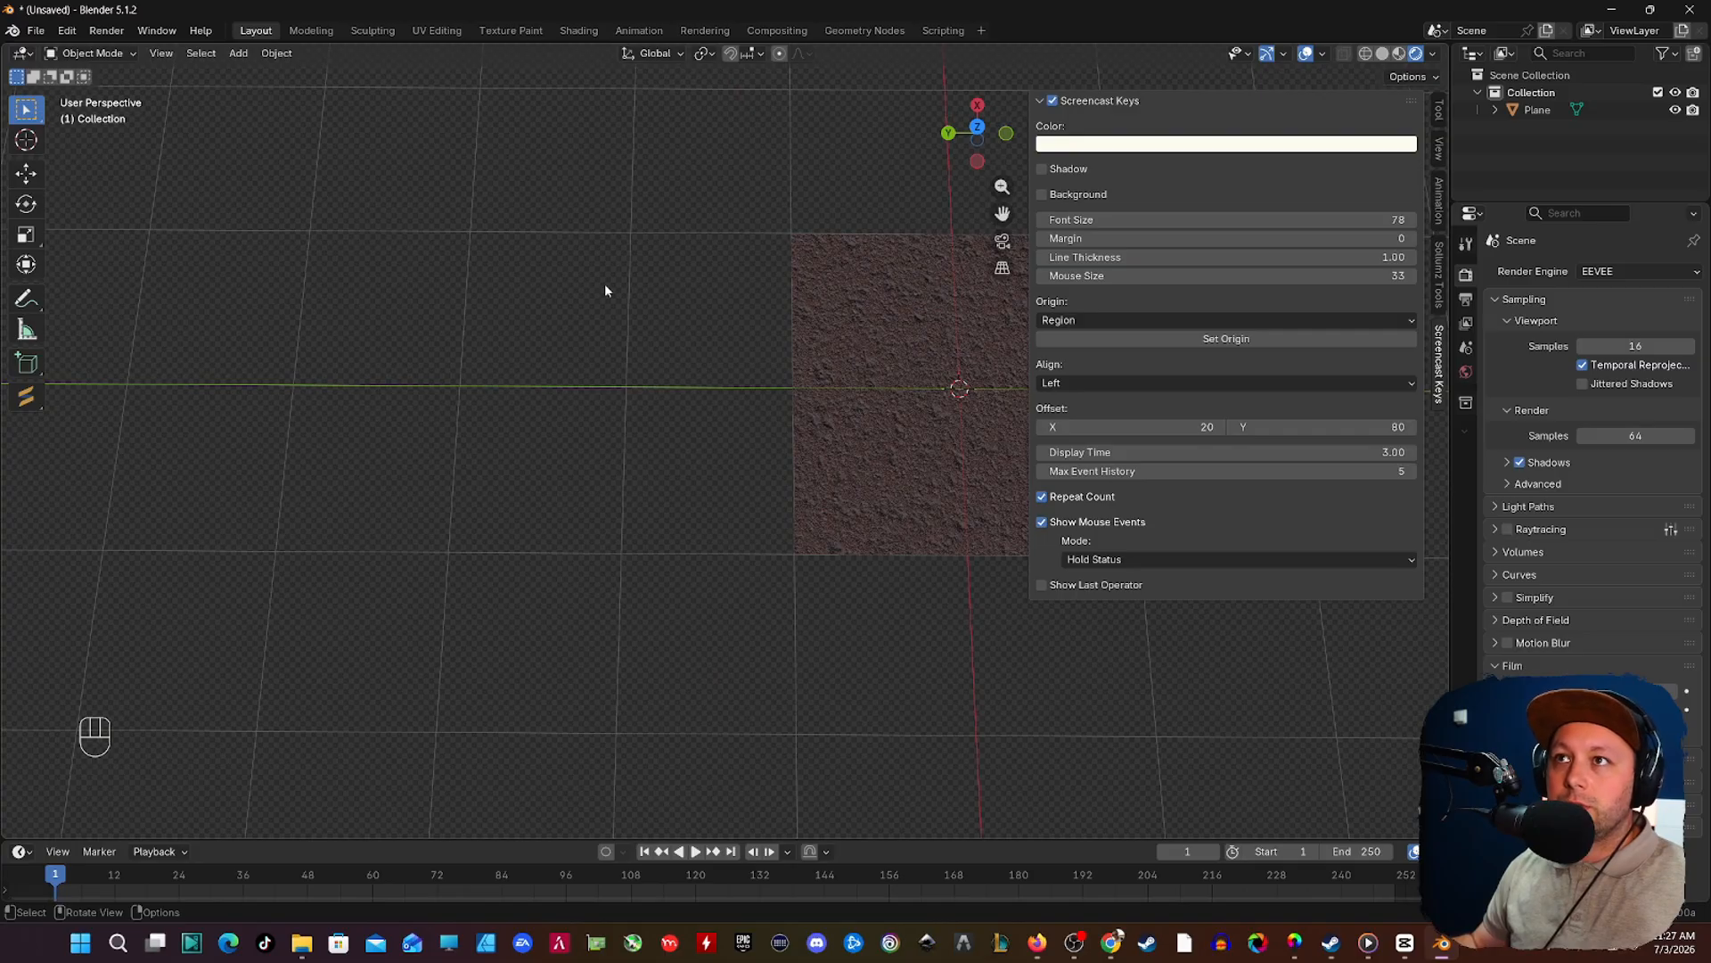
key(shift+a)
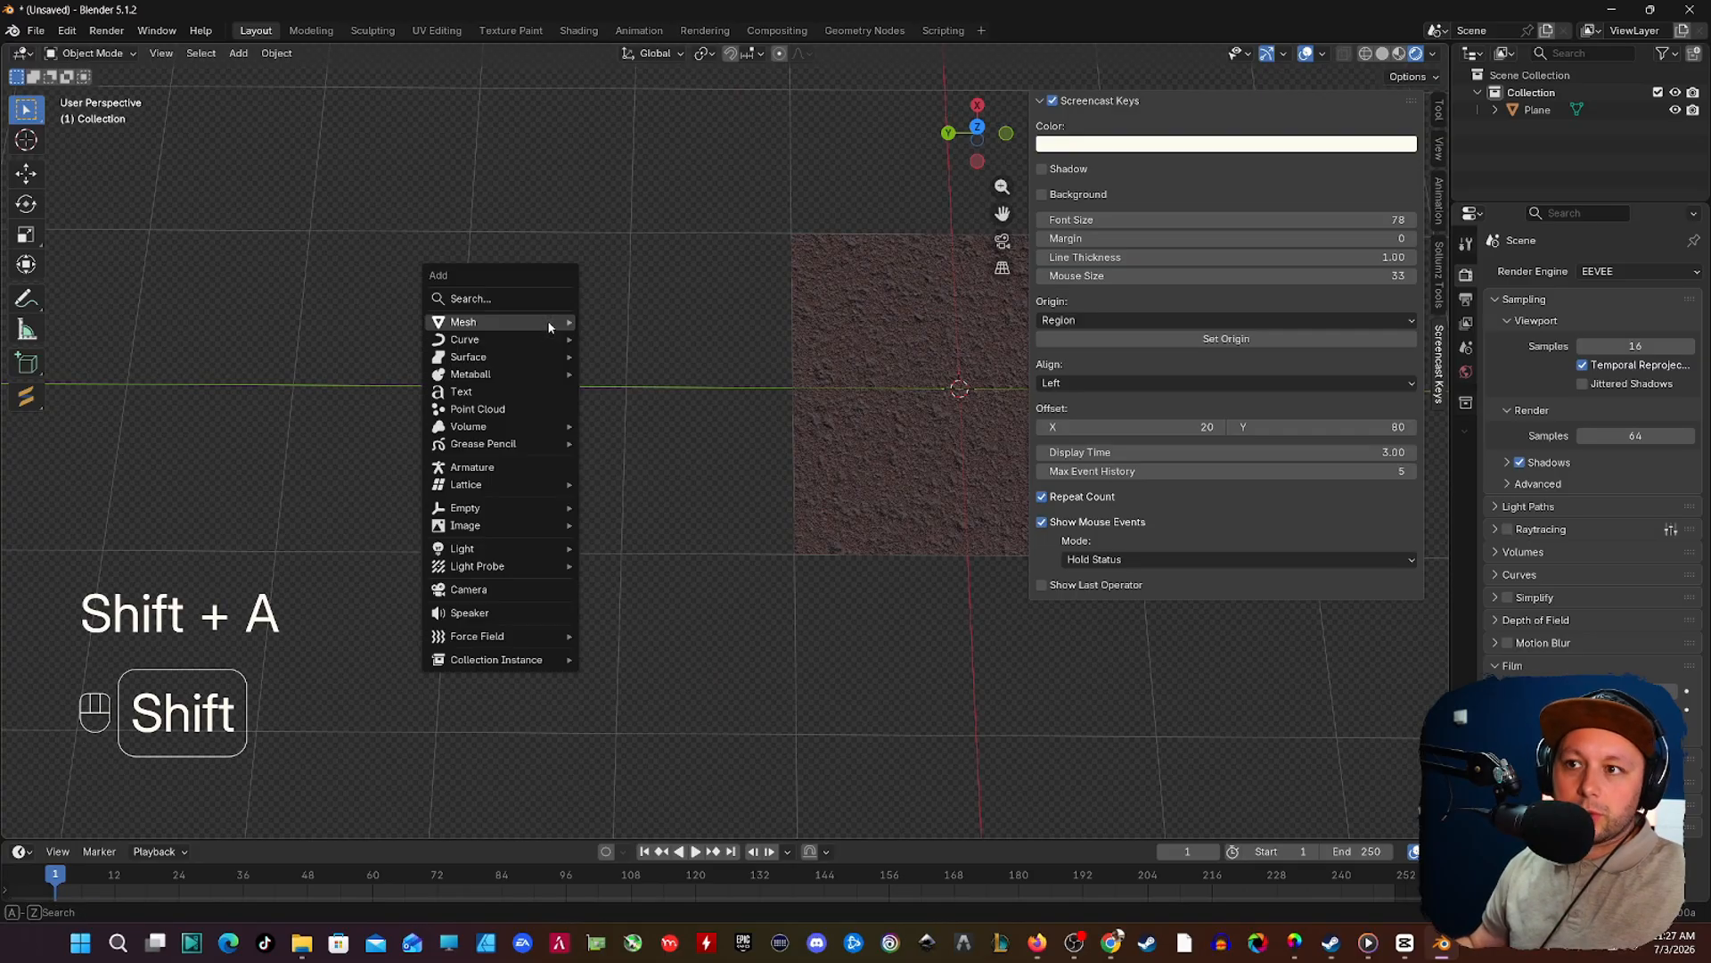
mouse_move(547, 321)
click(606, 323)
key(g)
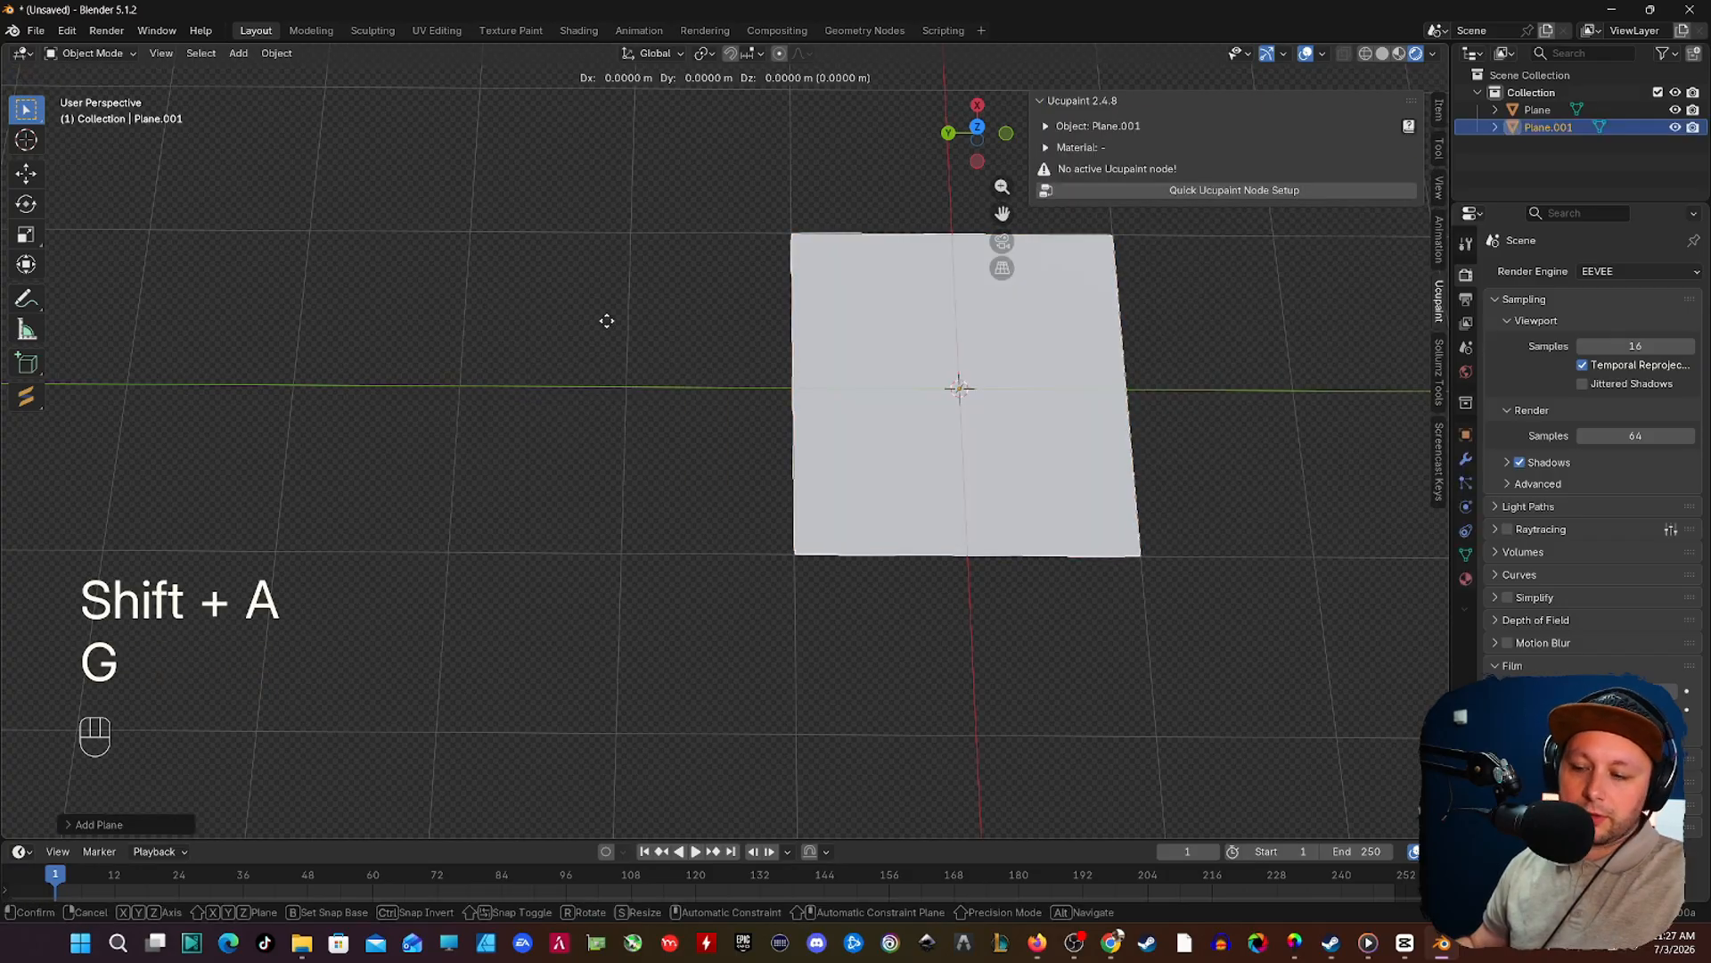
key(y)
click(187, 323)
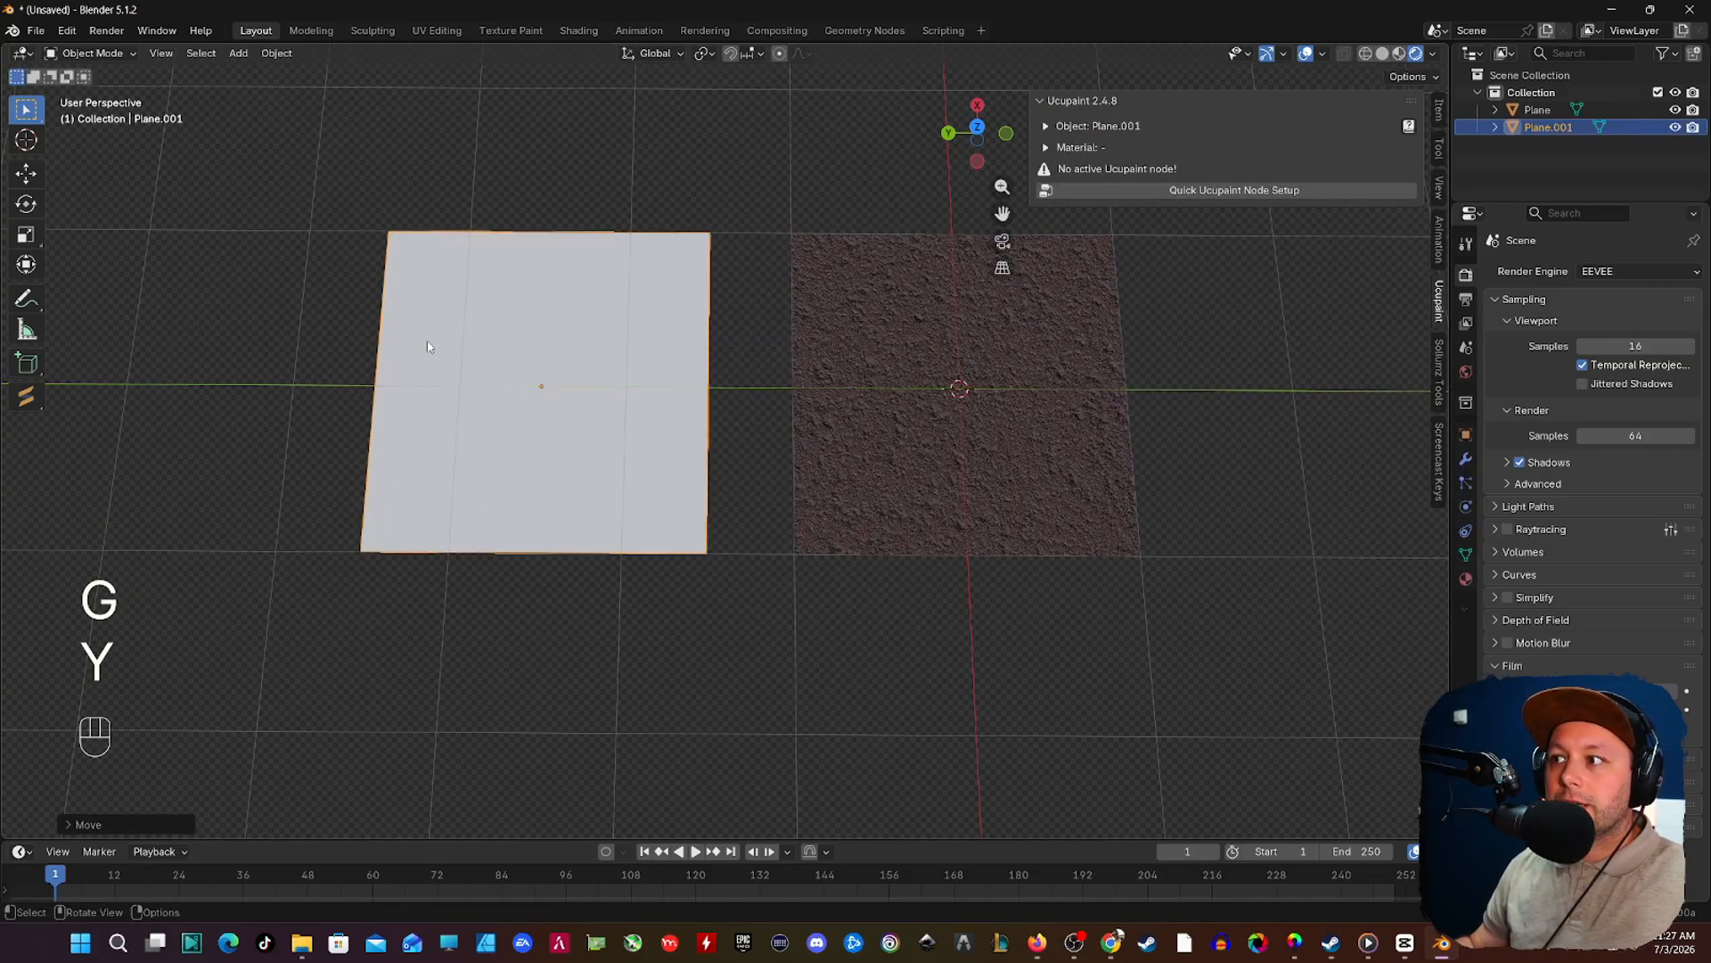
Step: Set up a Ucupaint material on the new plane and add a Solid Color layer on the Color channel with Mix blending
click(1206, 190)
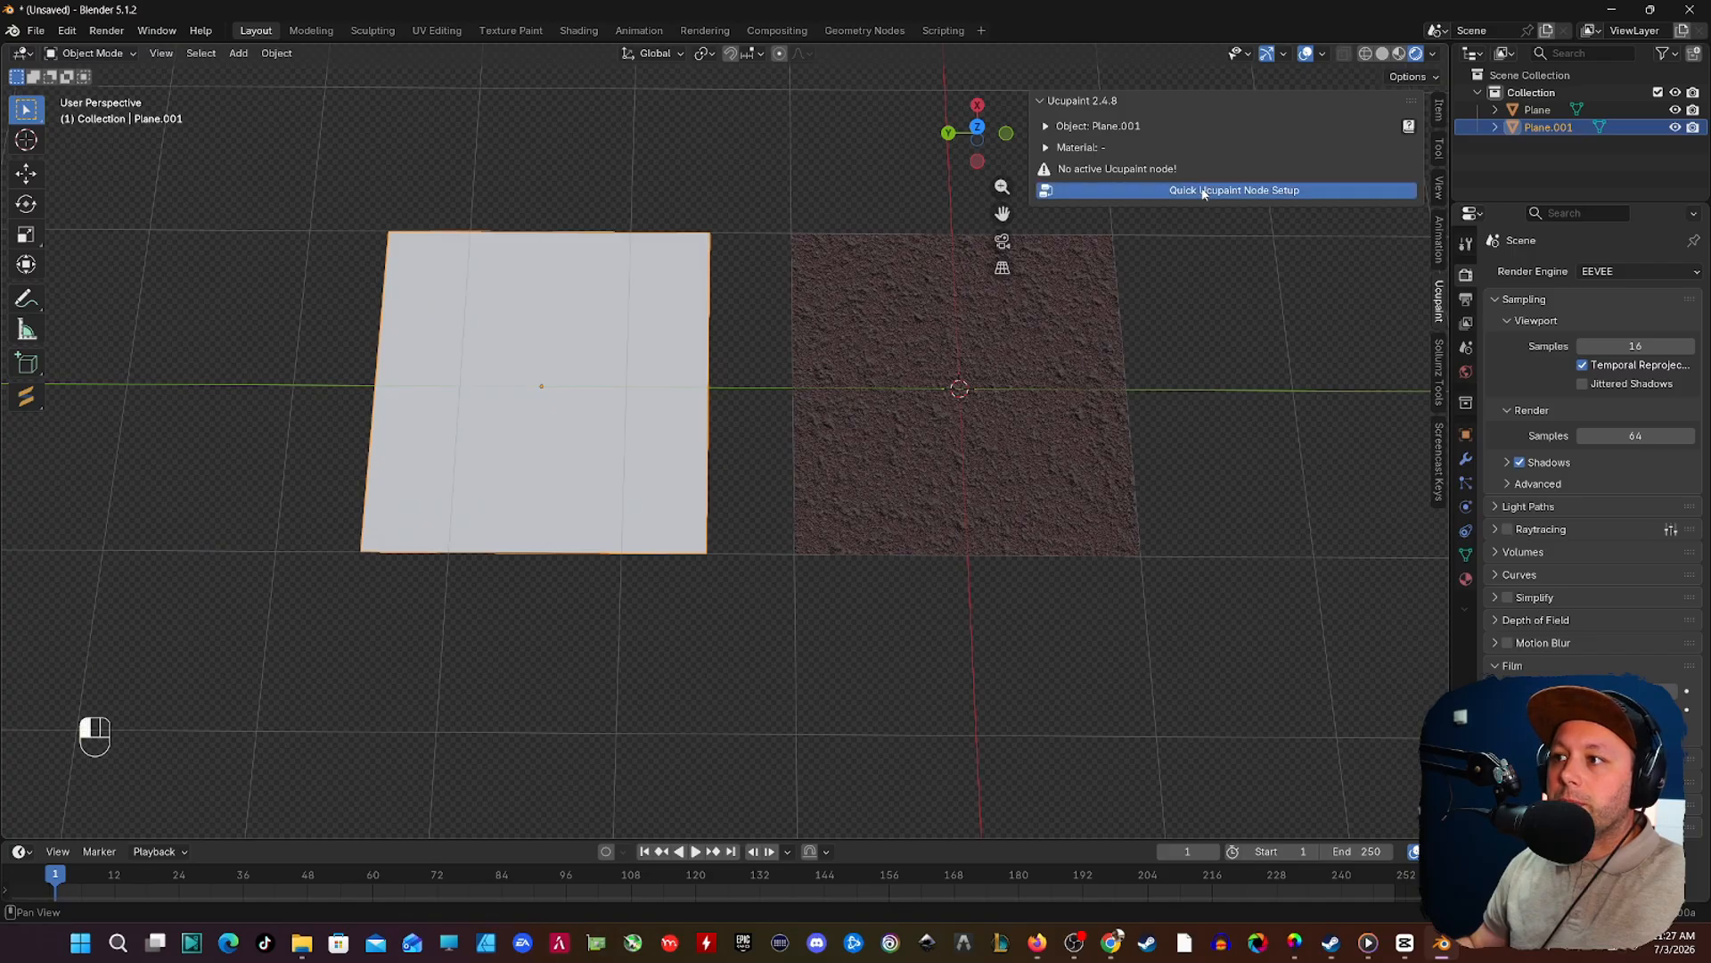
click(1175, 364)
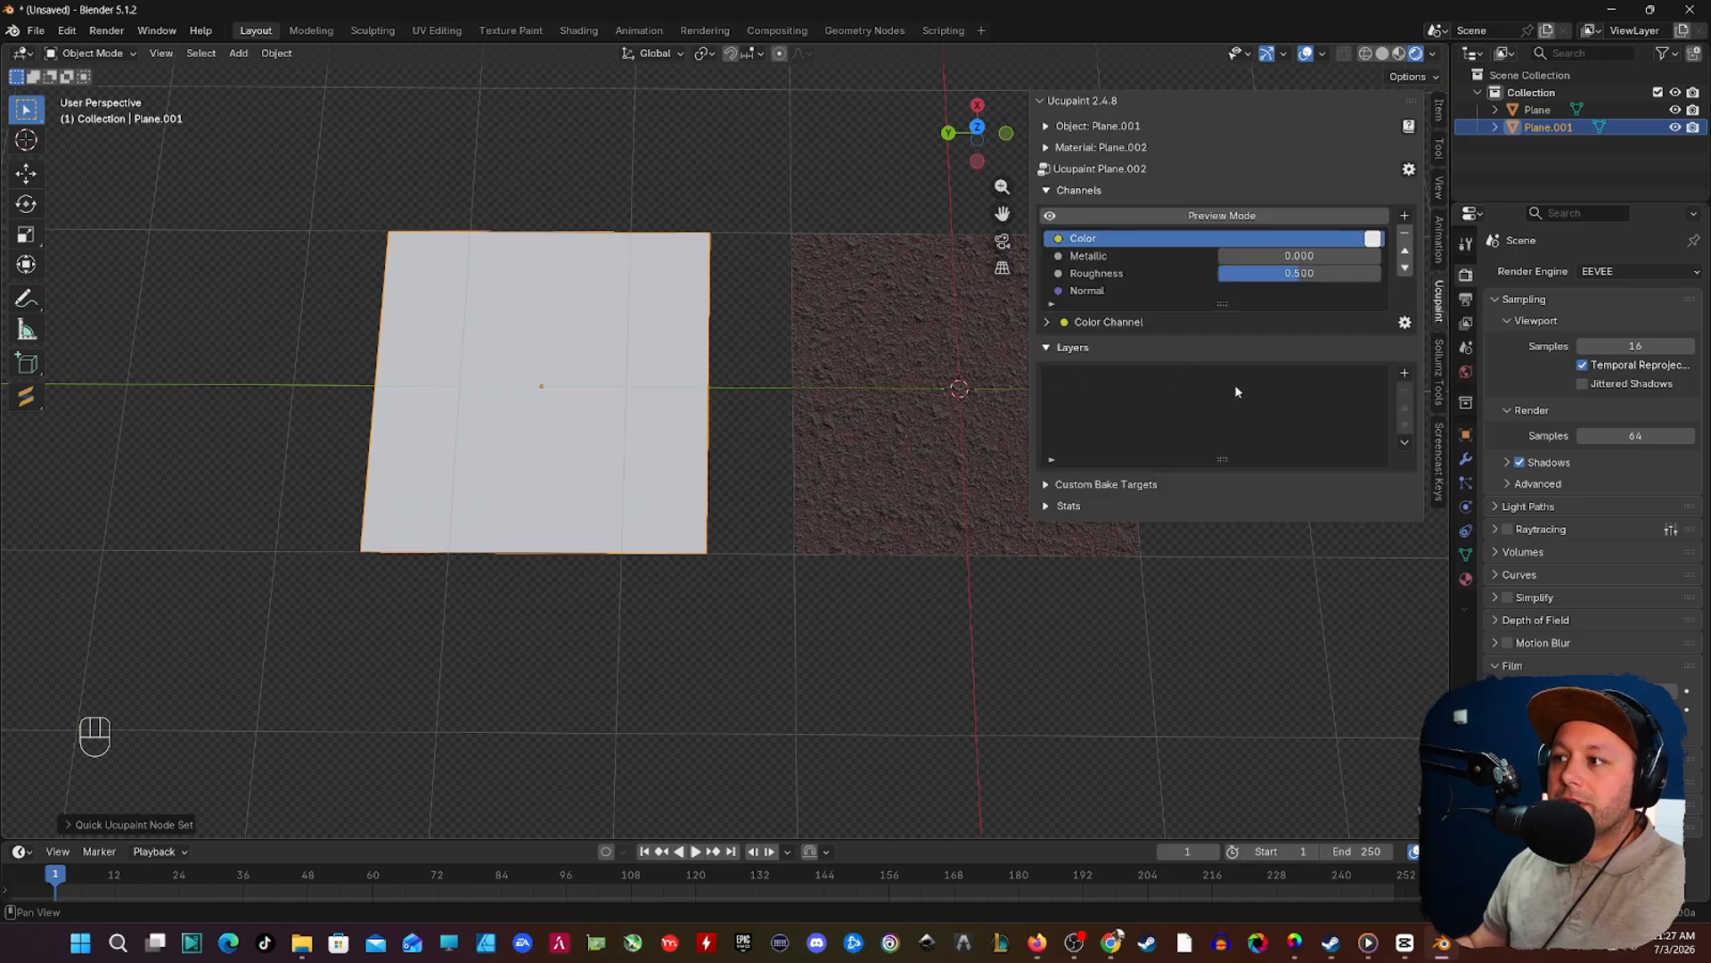
click(1405, 374)
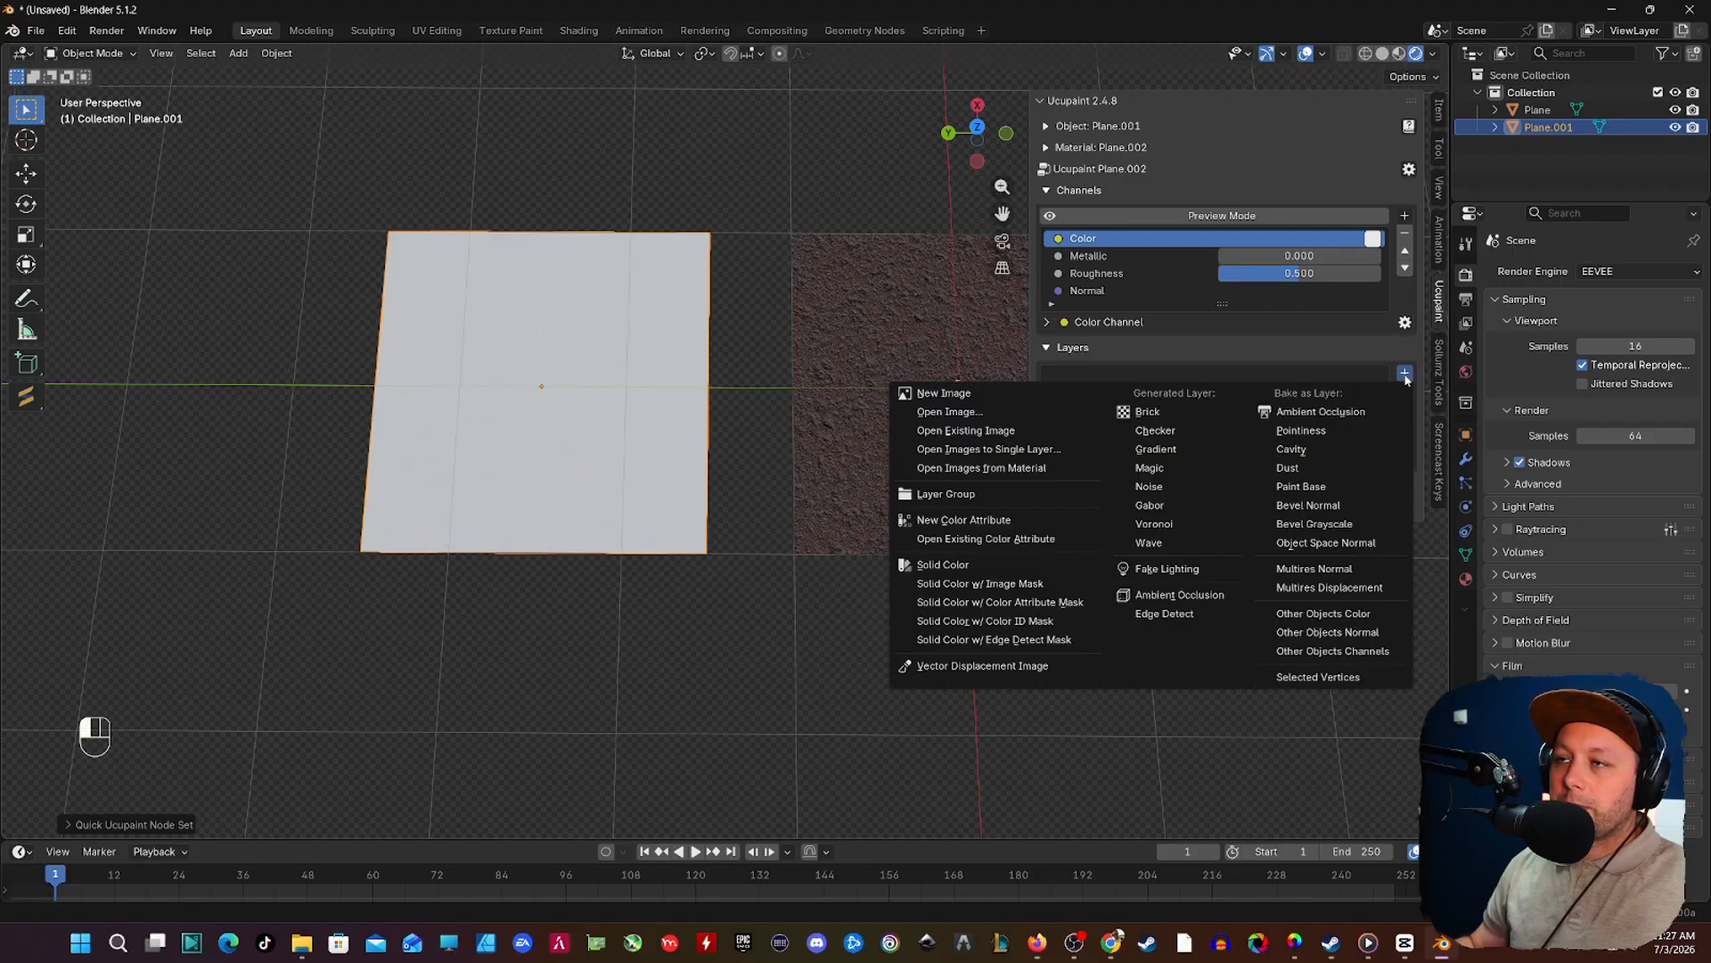
click(974, 563)
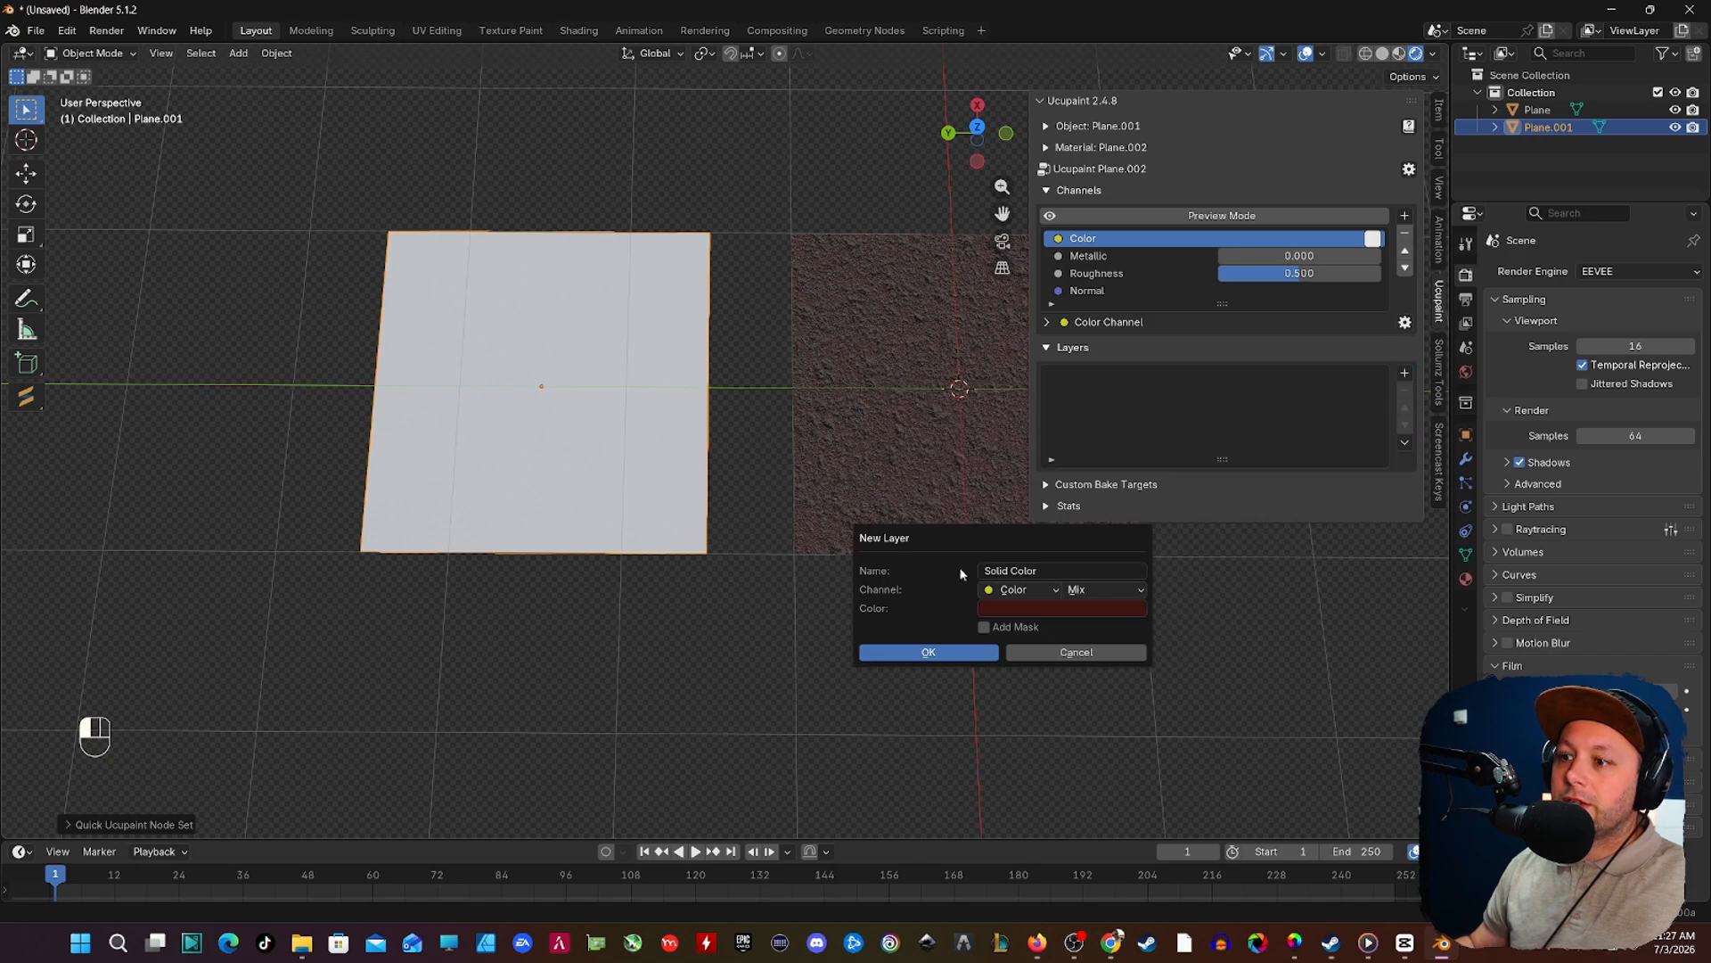
click(882, 649)
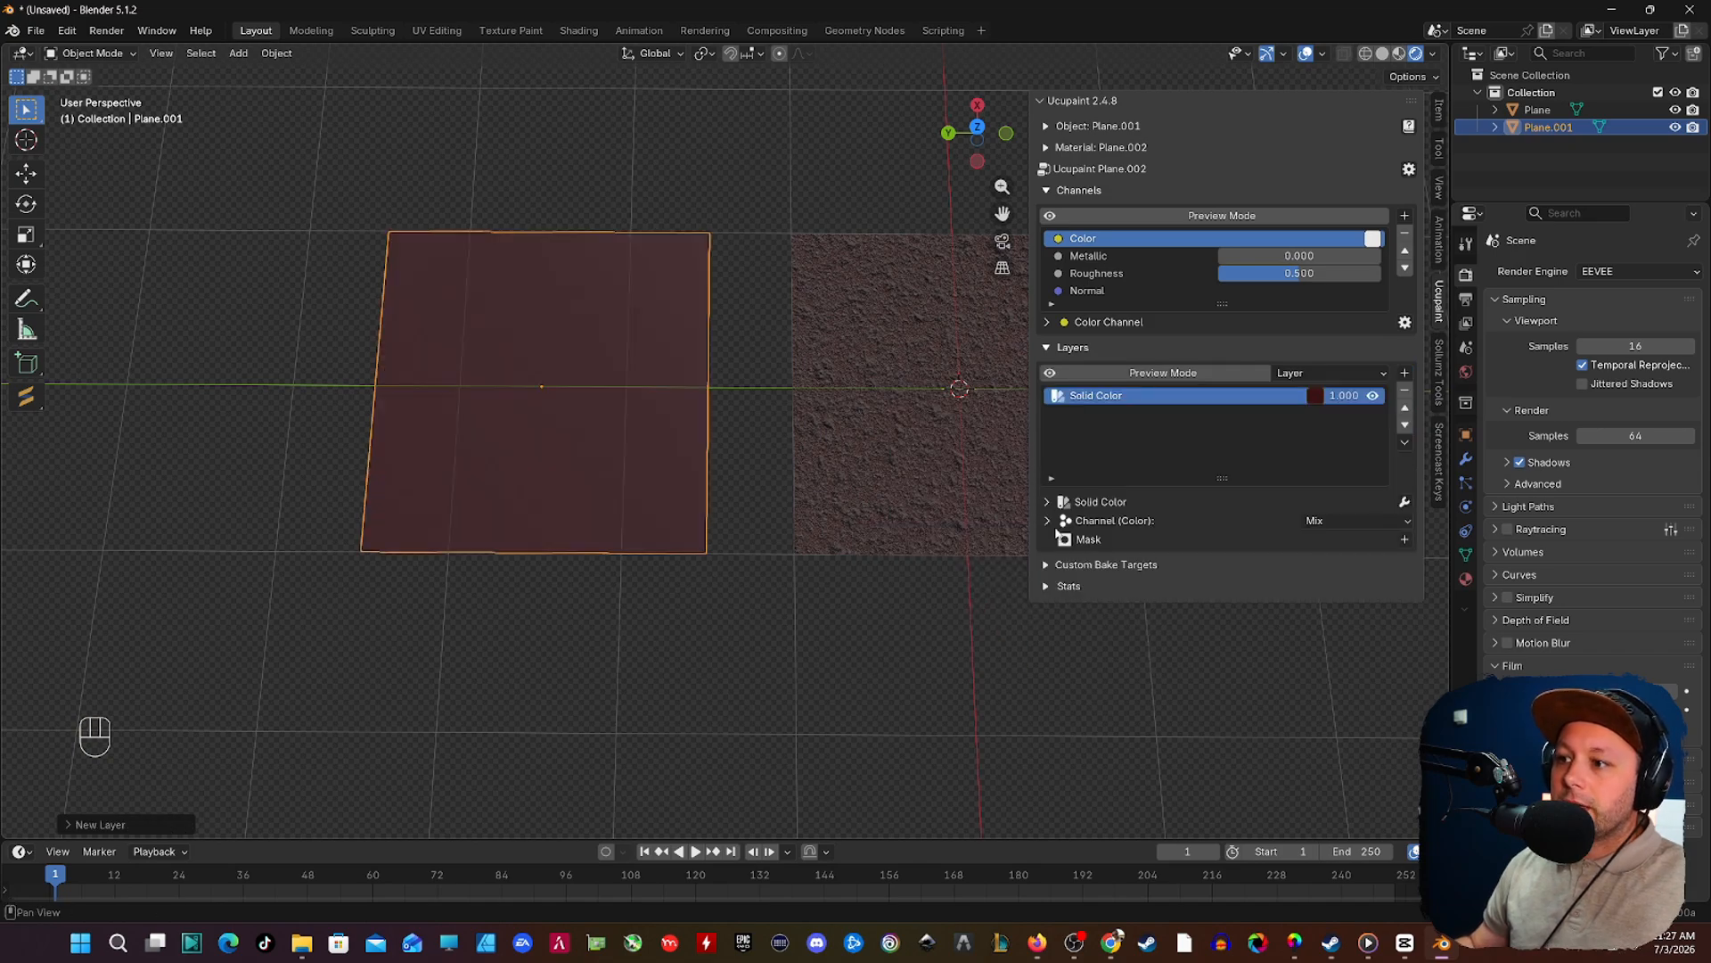
Step: Load Plane.001 Color.png from the desktop's dirt 2\2222 folder as the custom image source for the layer's Color channel
click(1055, 526)
click(1307, 540)
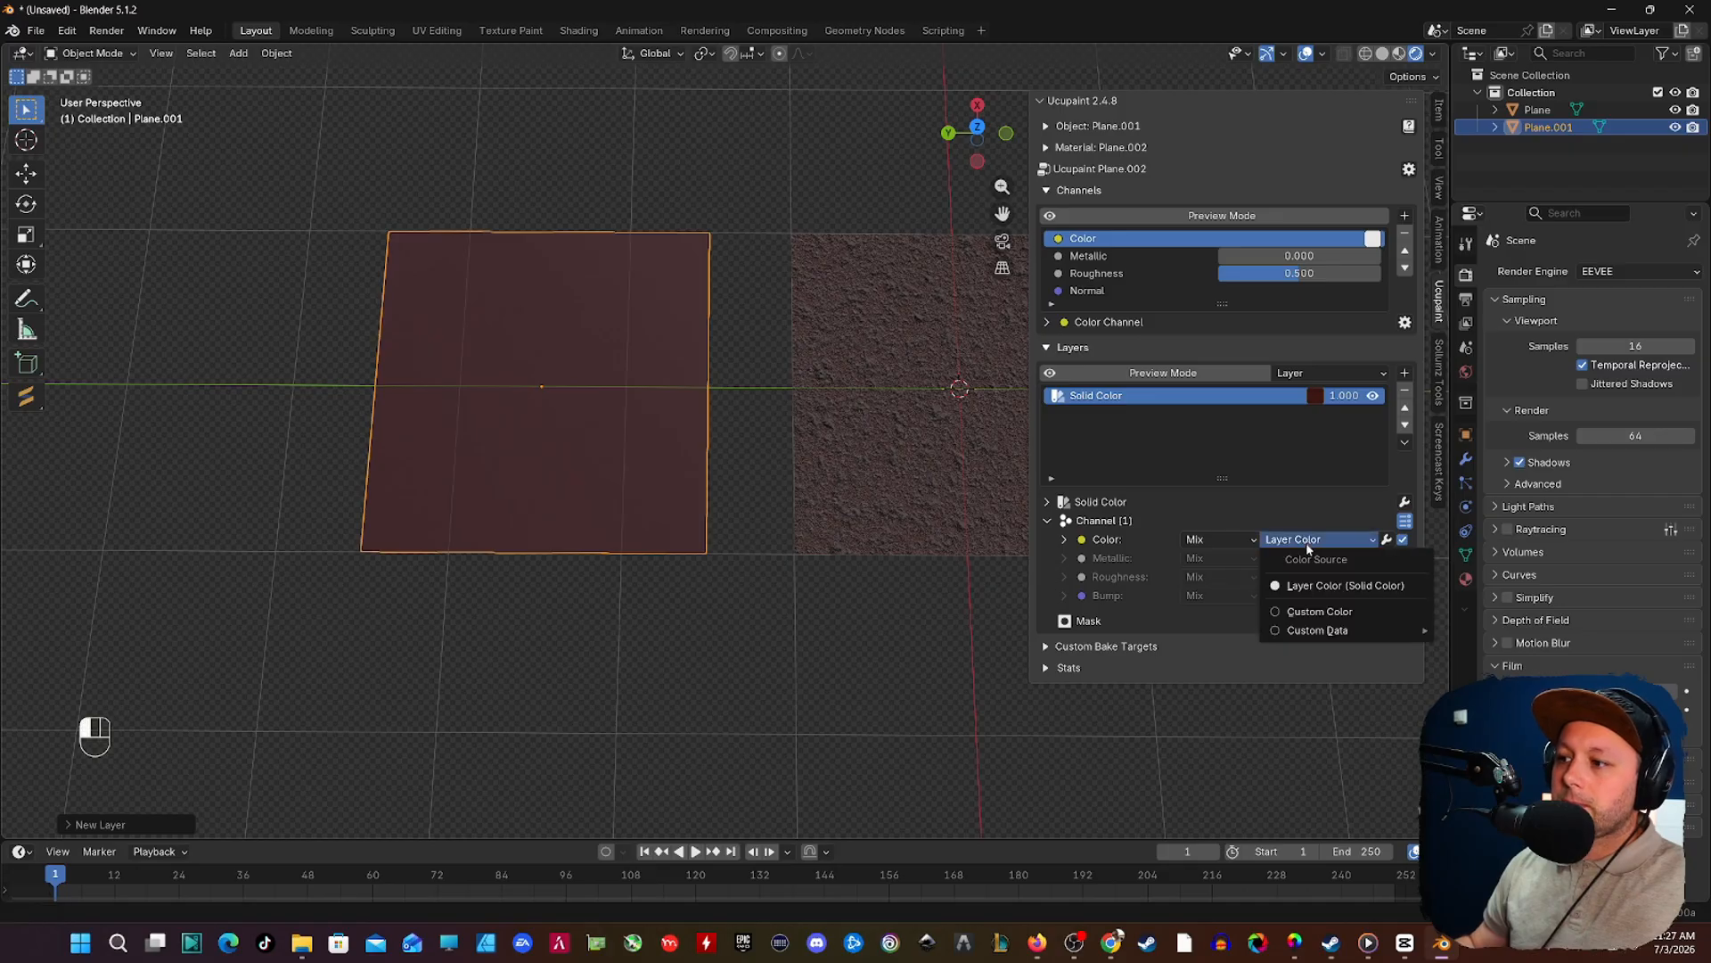
mouse_move(1330, 633)
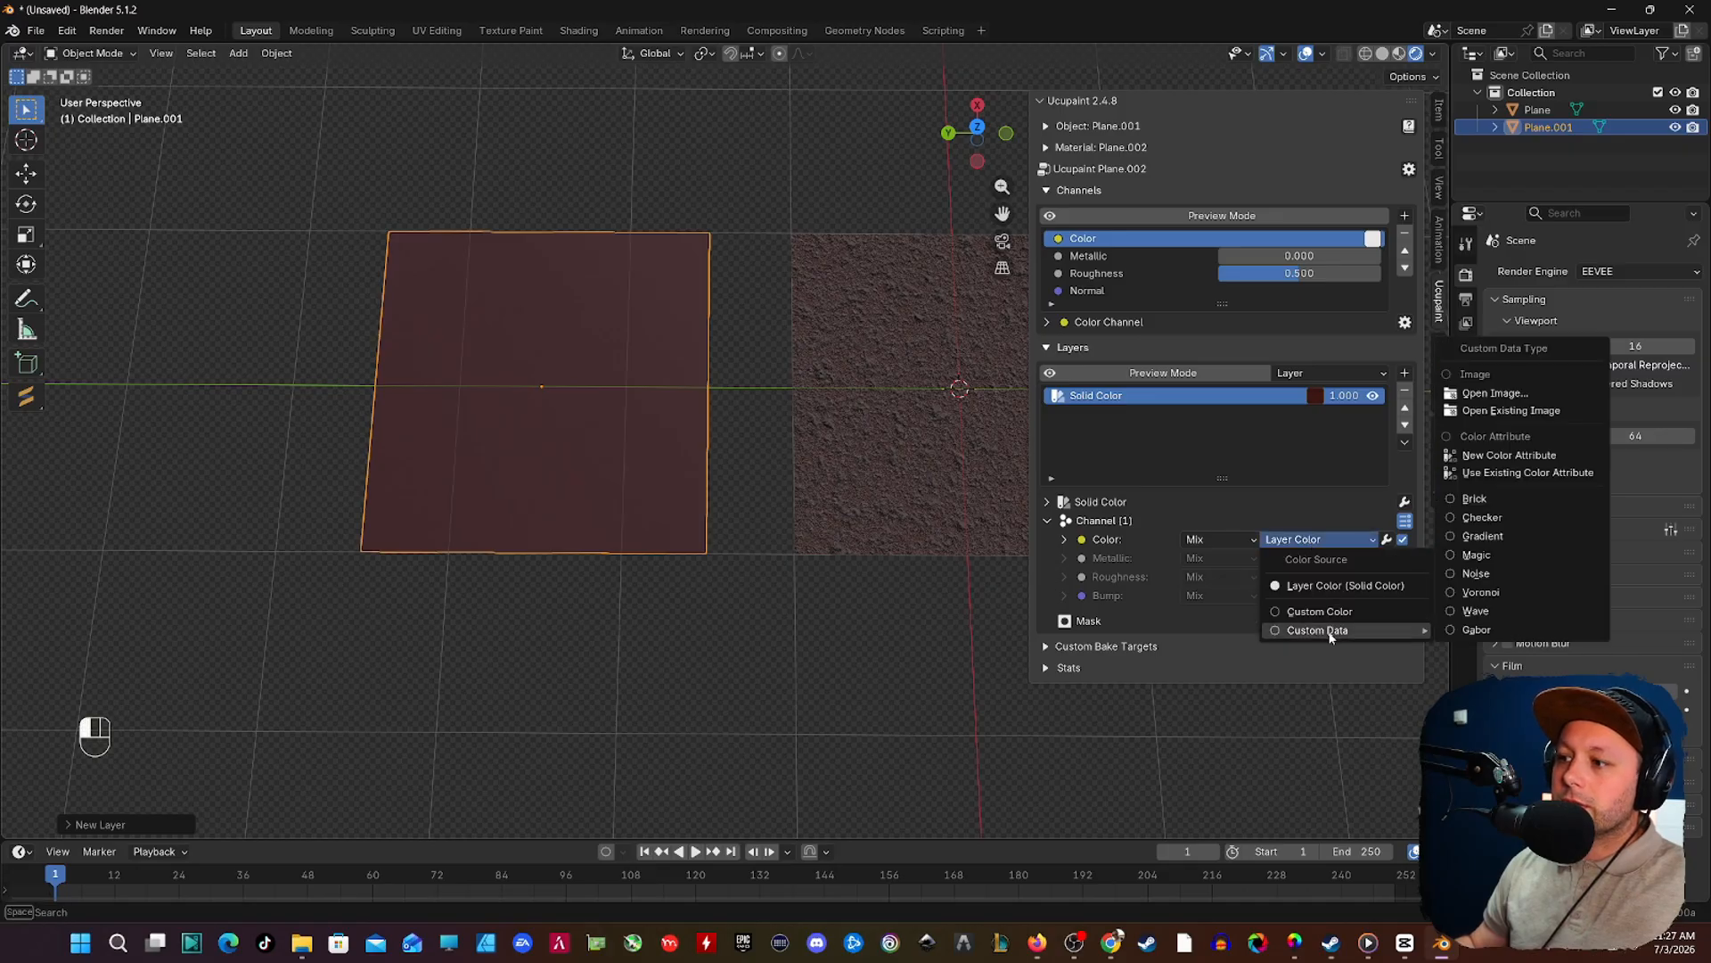
click(1494, 393)
click(408, 133)
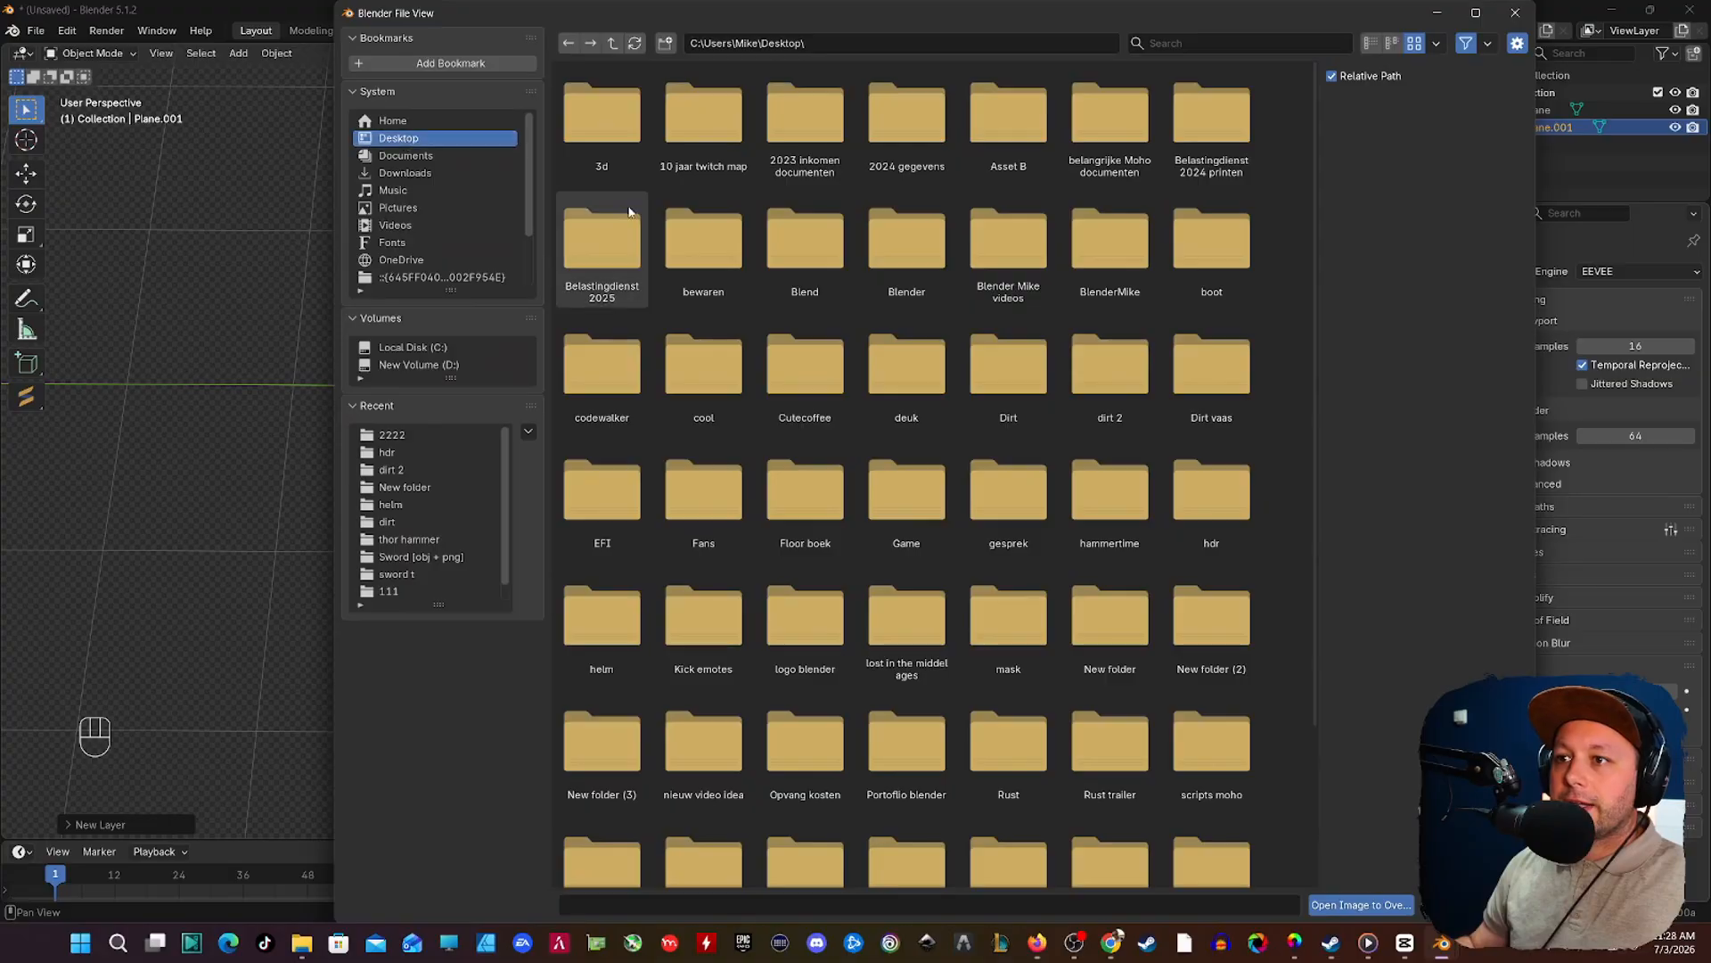
click(1109, 370)
double_click(1110, 371)
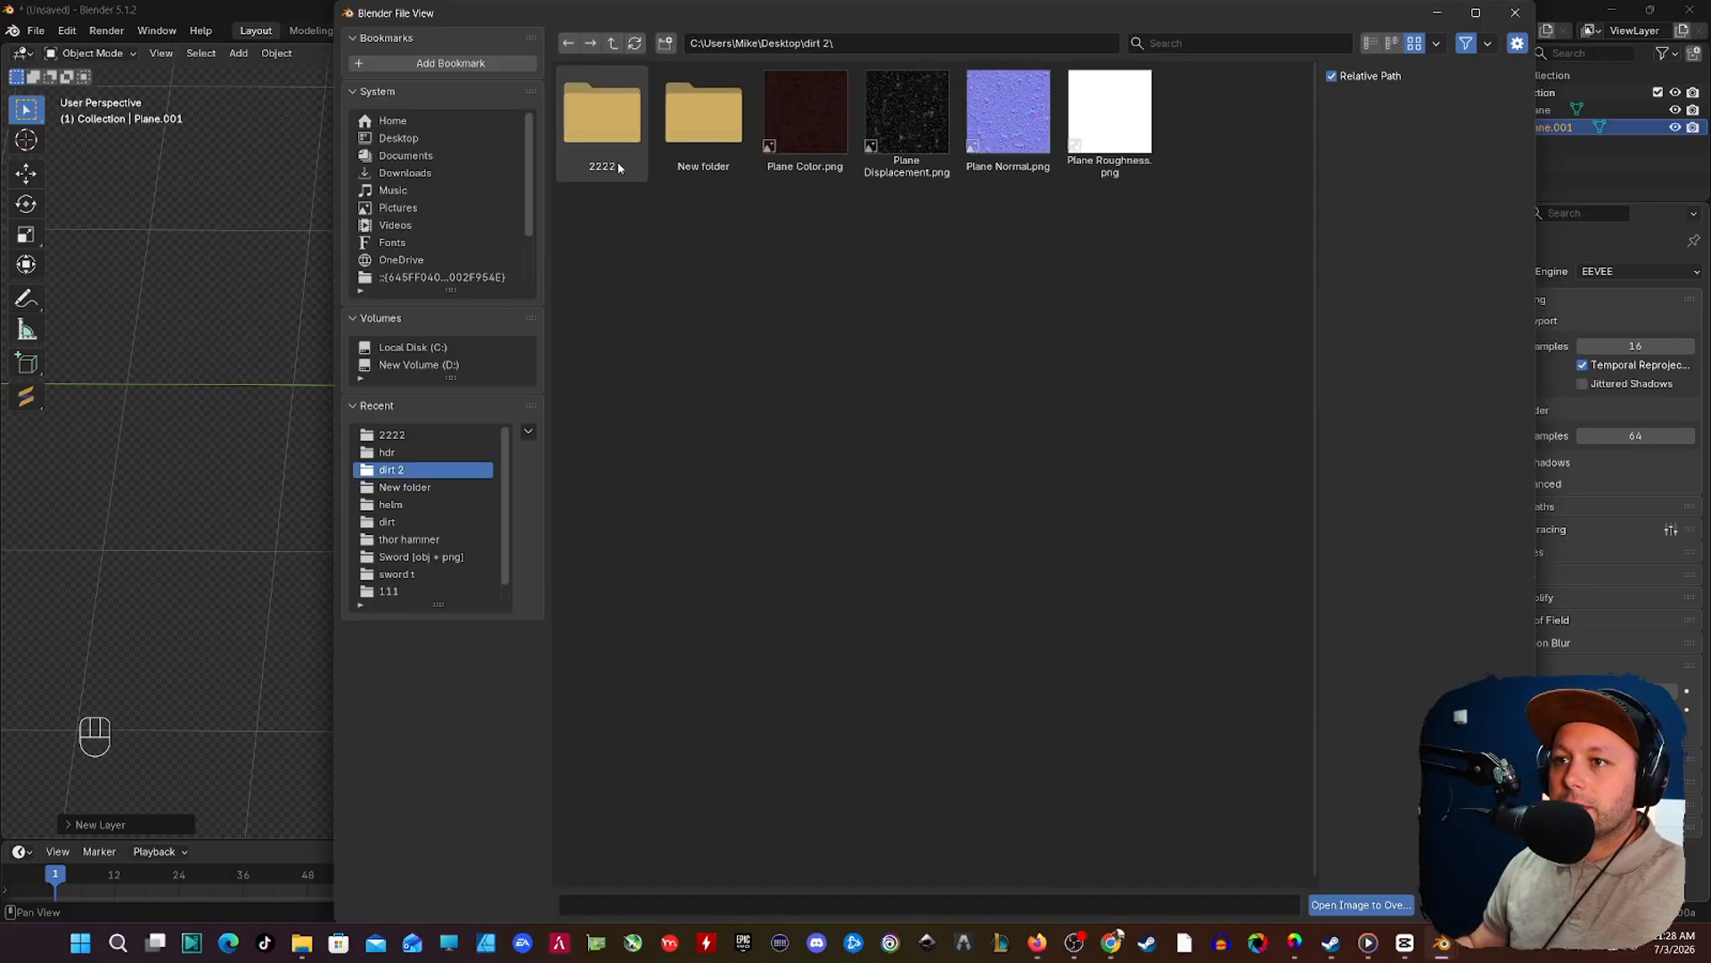
double_click(599, 125)
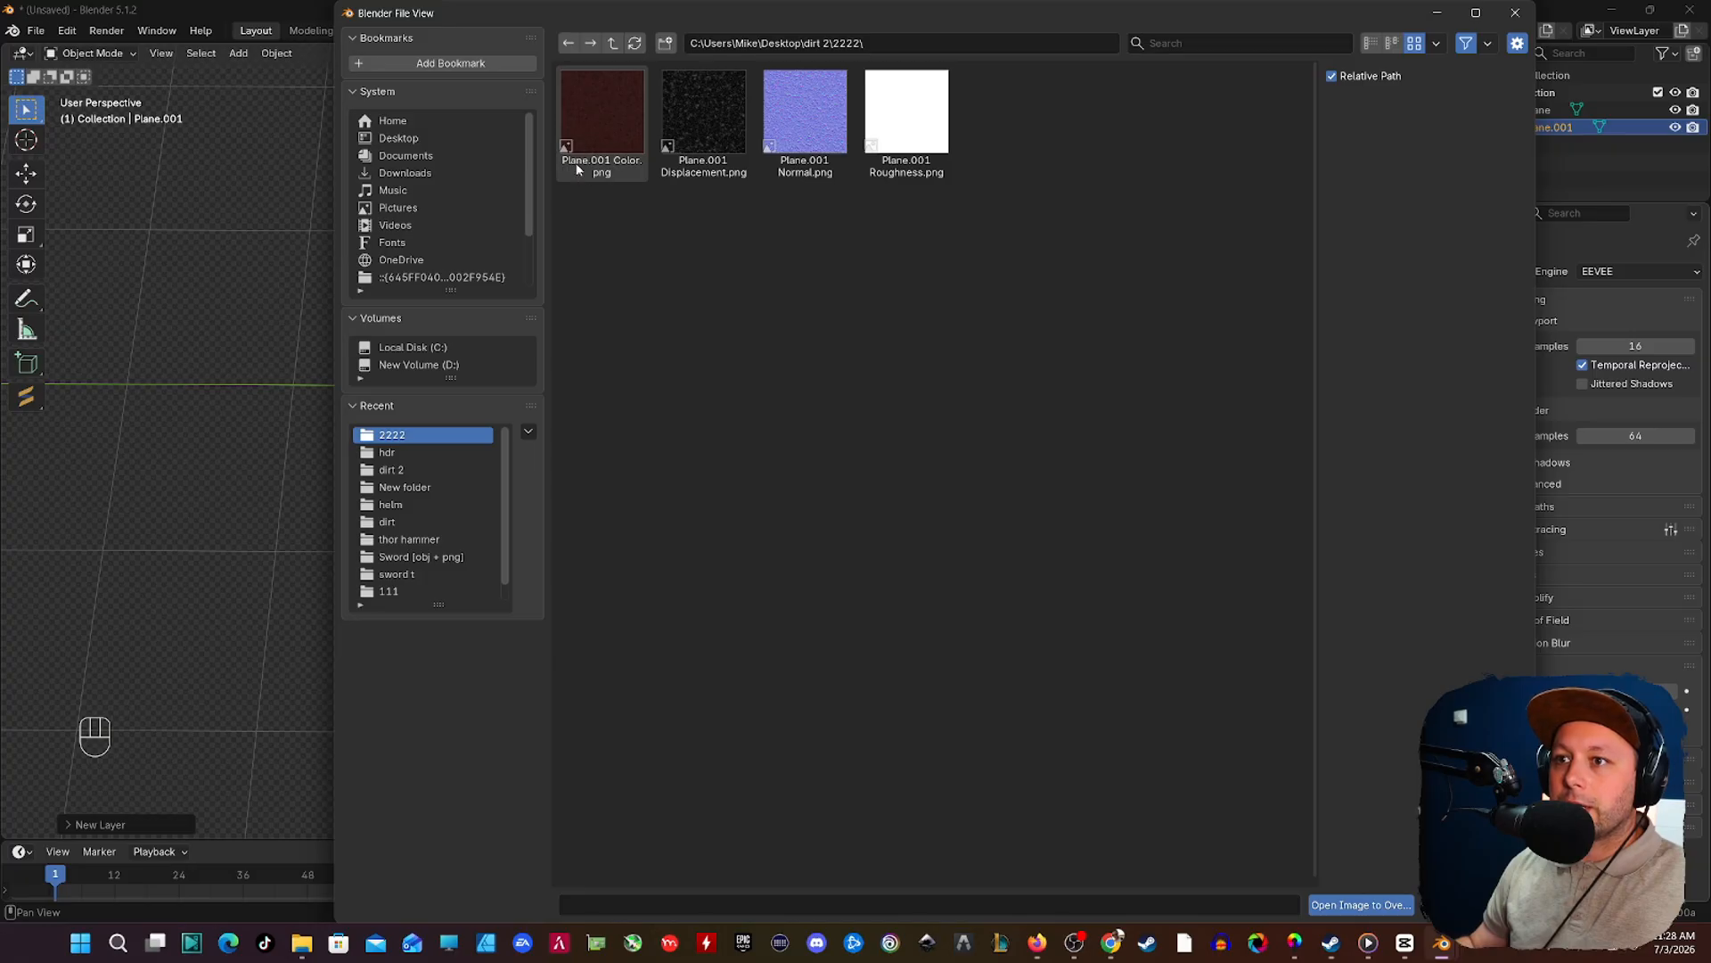
double_click(599, 125)
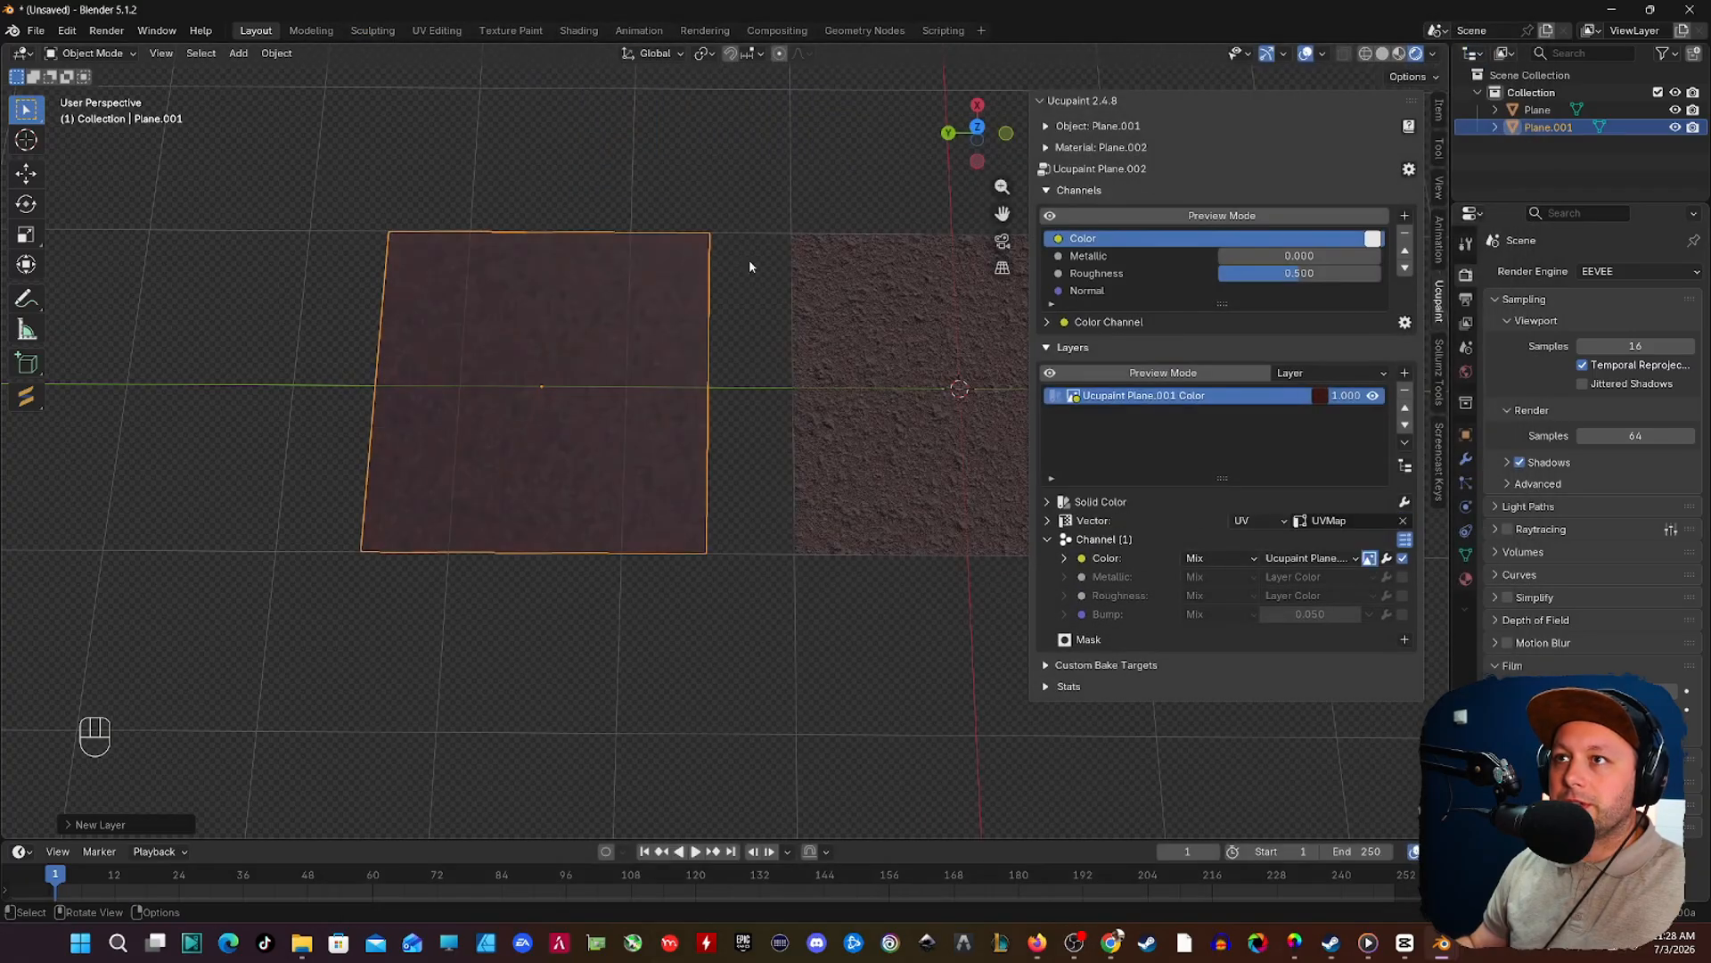
Step: Load Plane.001 Roughness.png from the 2222 folder as the custom image source for the layer's Roughness channel
shift+middle_drag(486, 384, 537, 373)
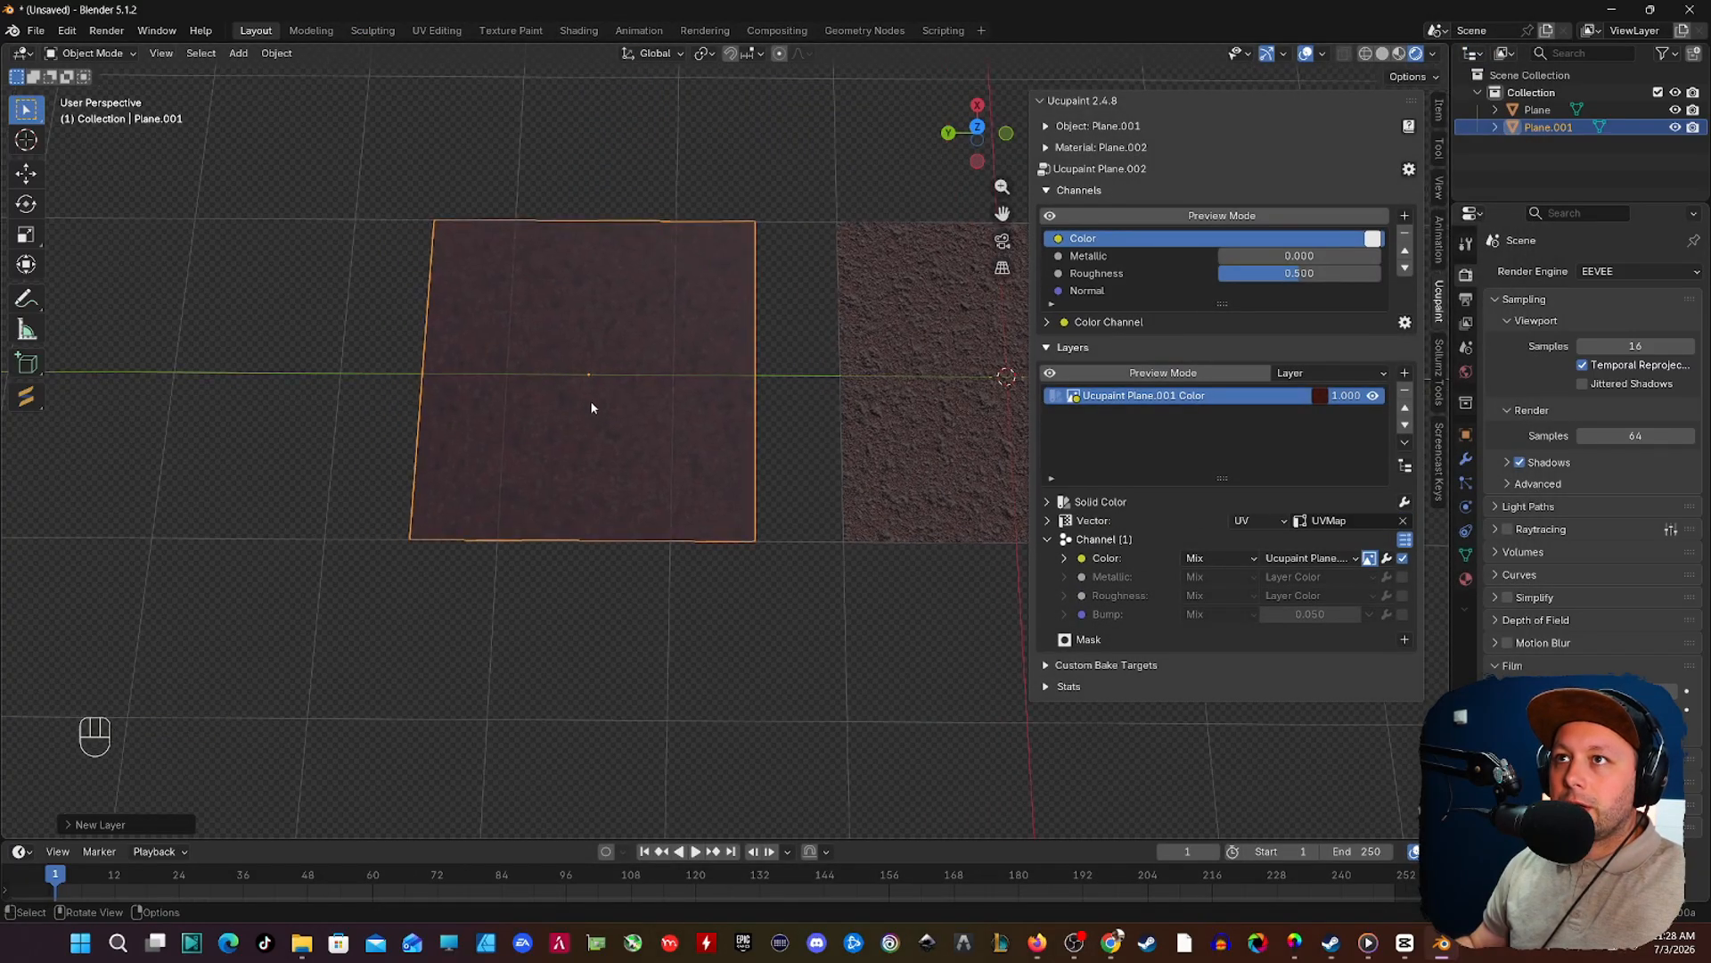
scroll(591, 399, up, 2)
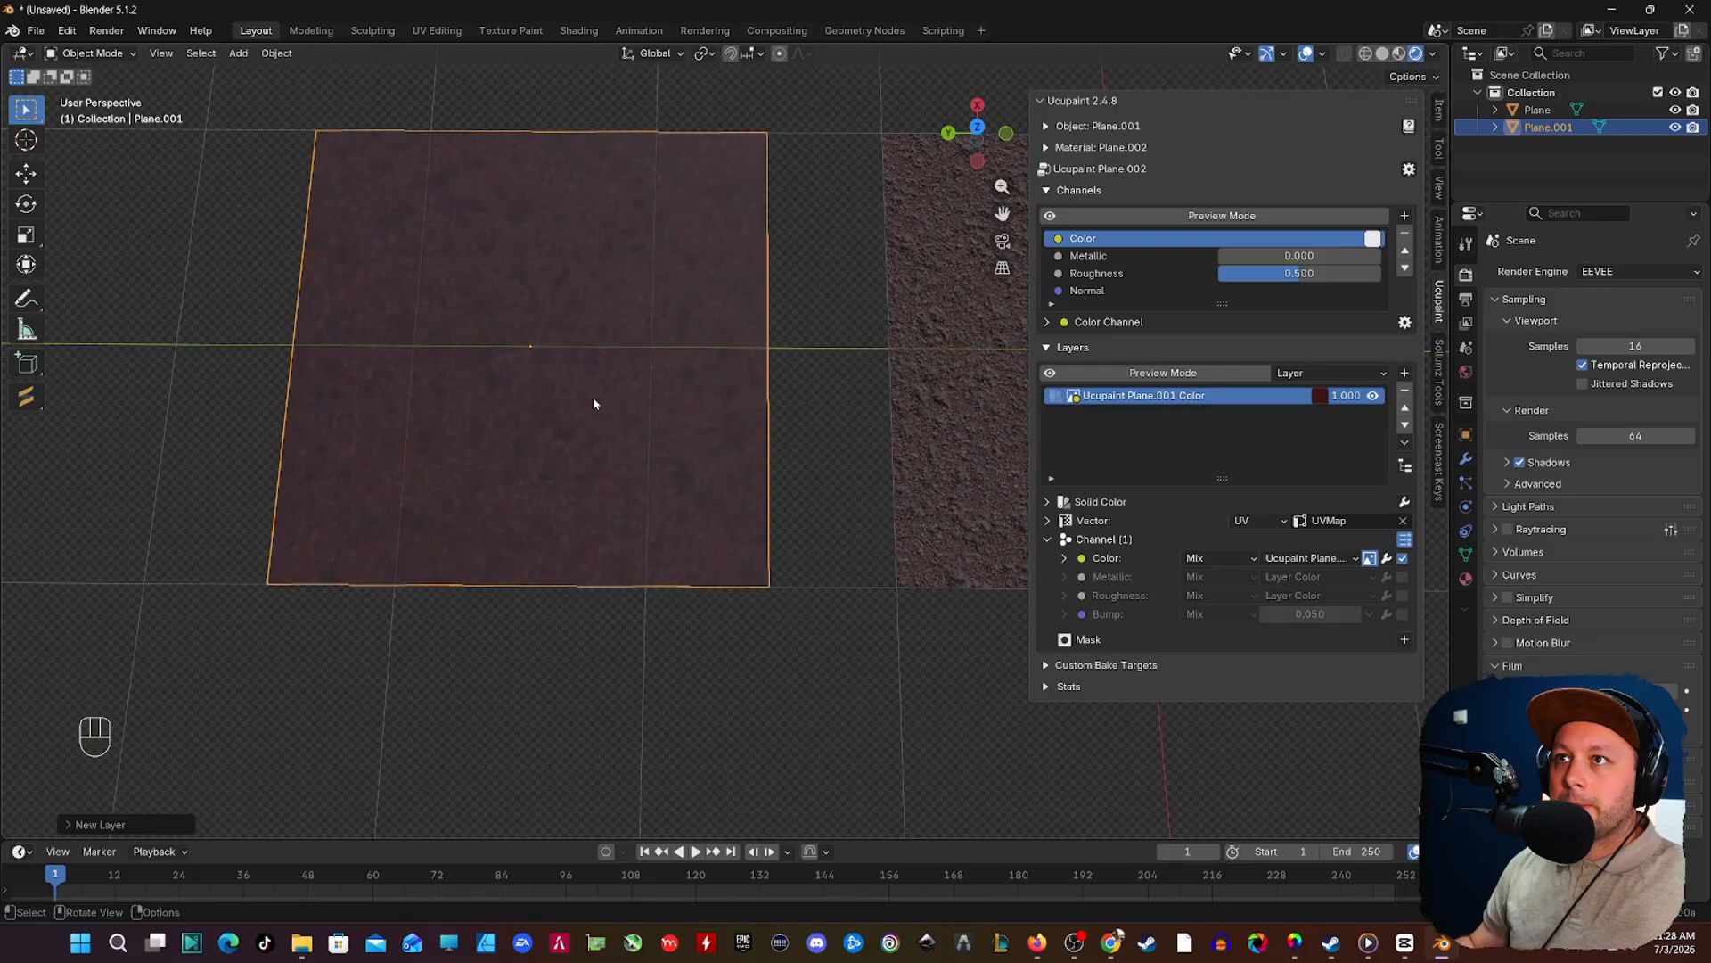
click(1374, 597)
mouse_move(1359, 679)
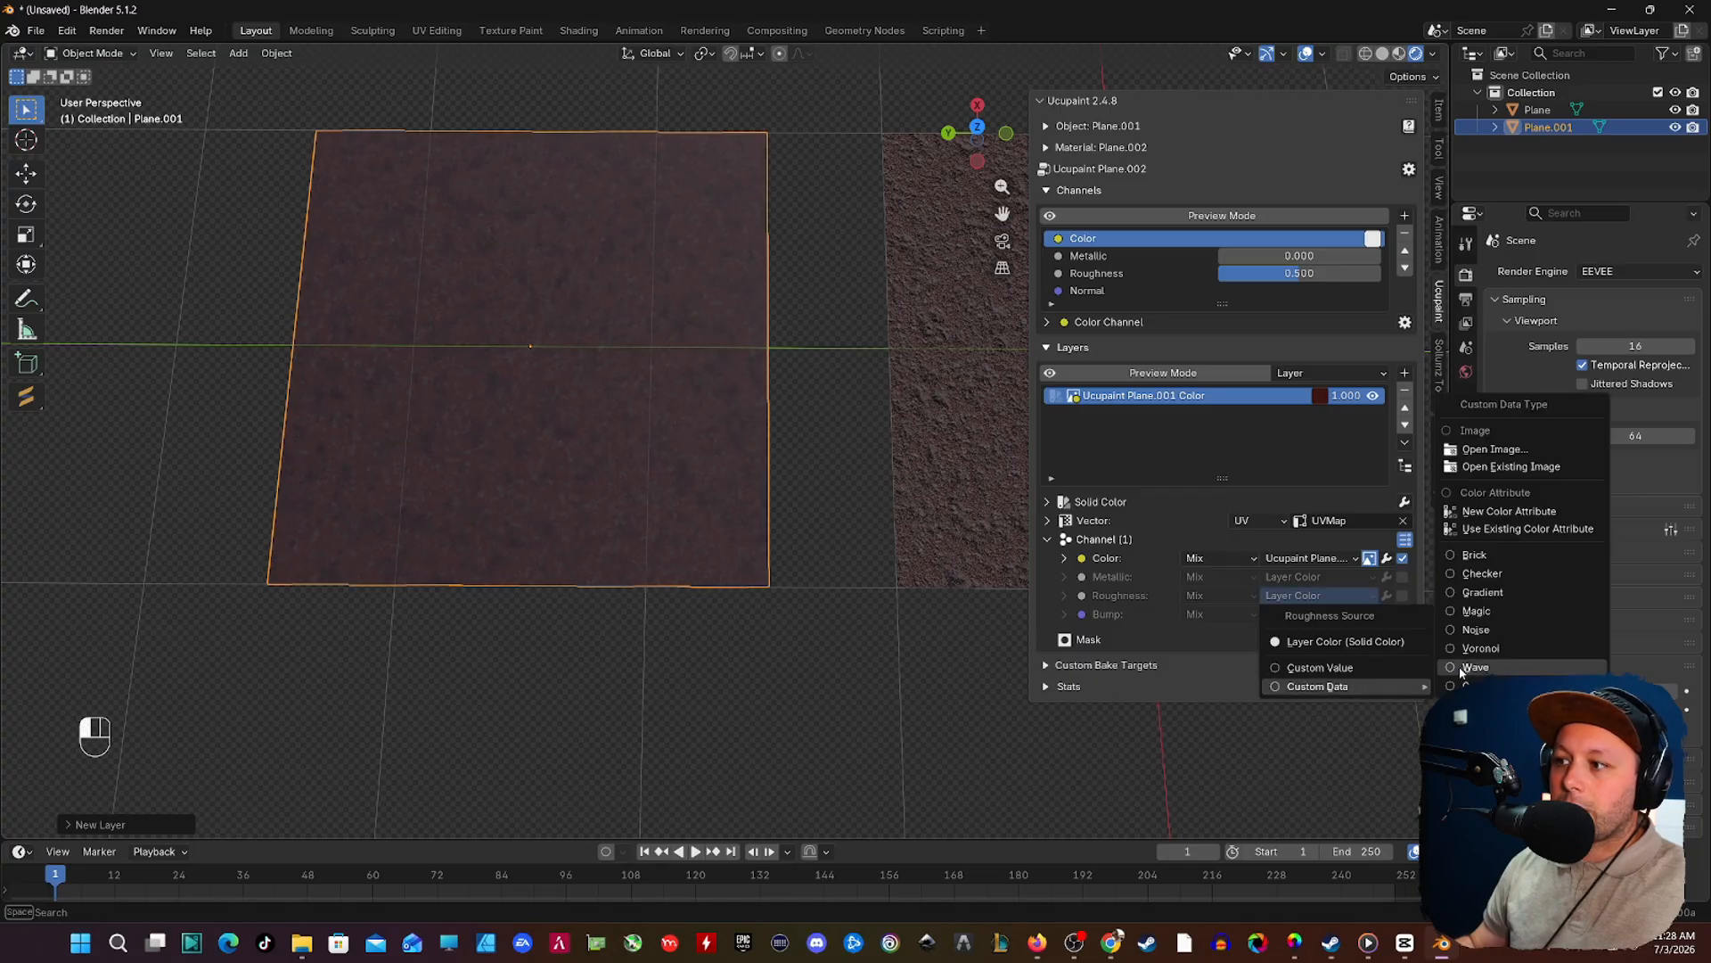
click(1465, 455)
click(910, 125)
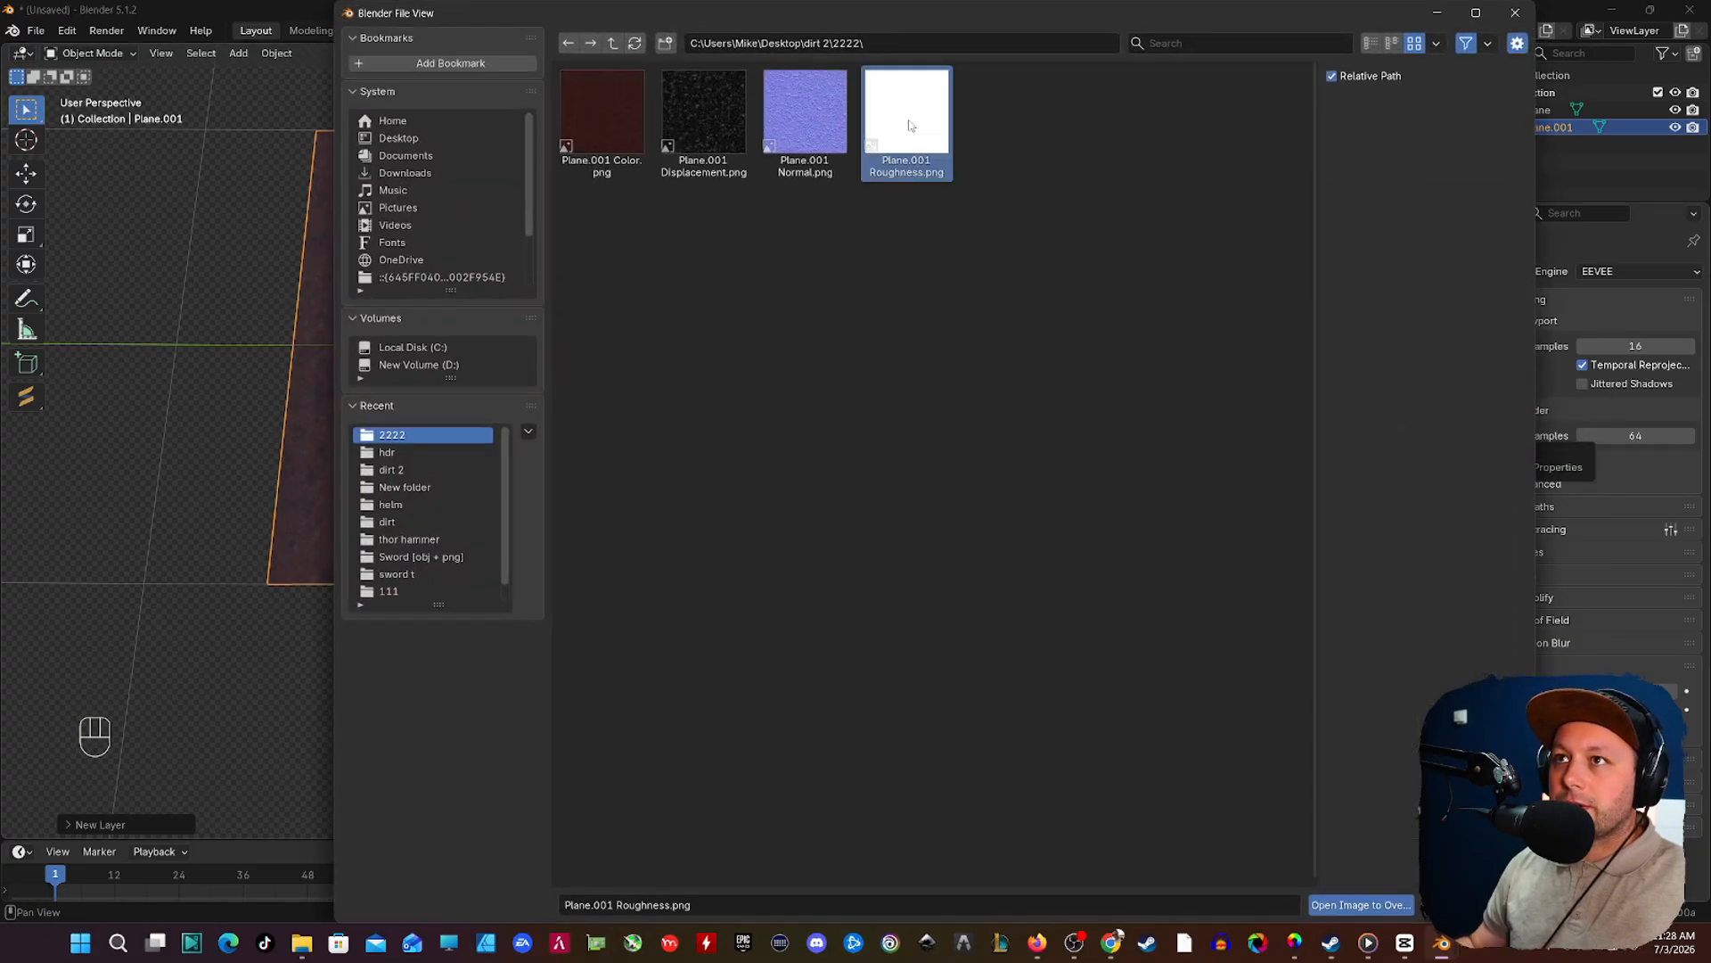
double_click(910, 125)
Step: Load Plane.001 Normal.png from the 2222 folder as the custom image source for the layer's Bump channel and inspect the surface
click(1373, 617)
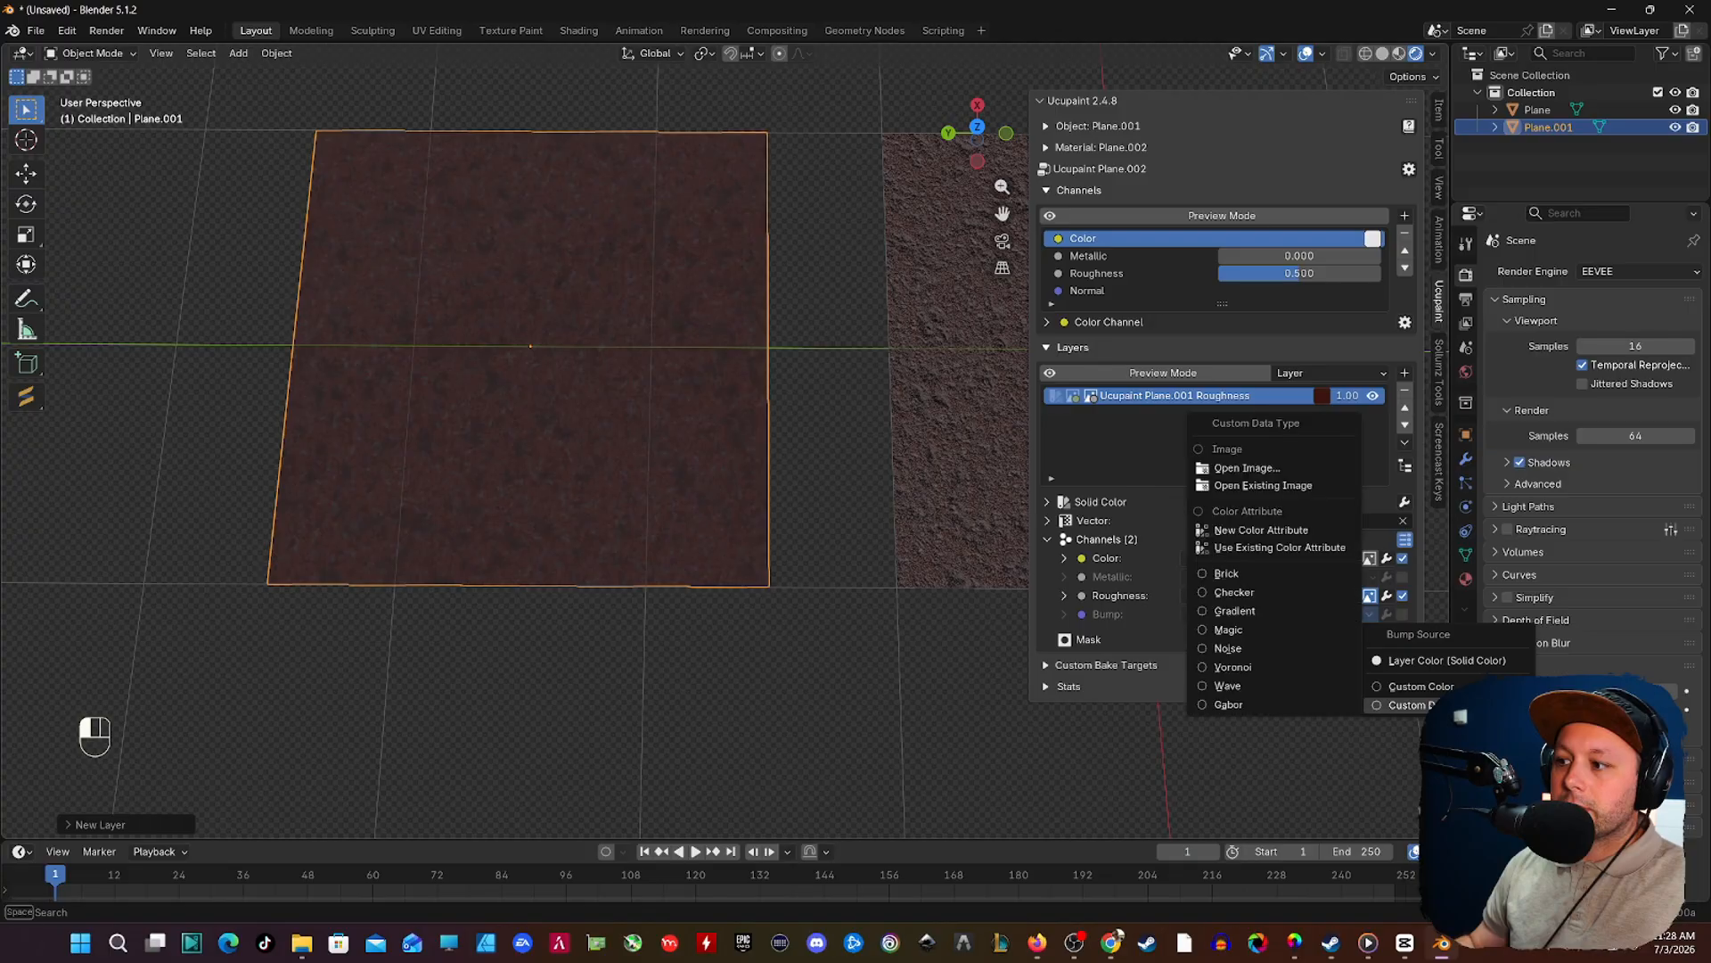
mouse_move(1409, 704)
click(1195, 468)
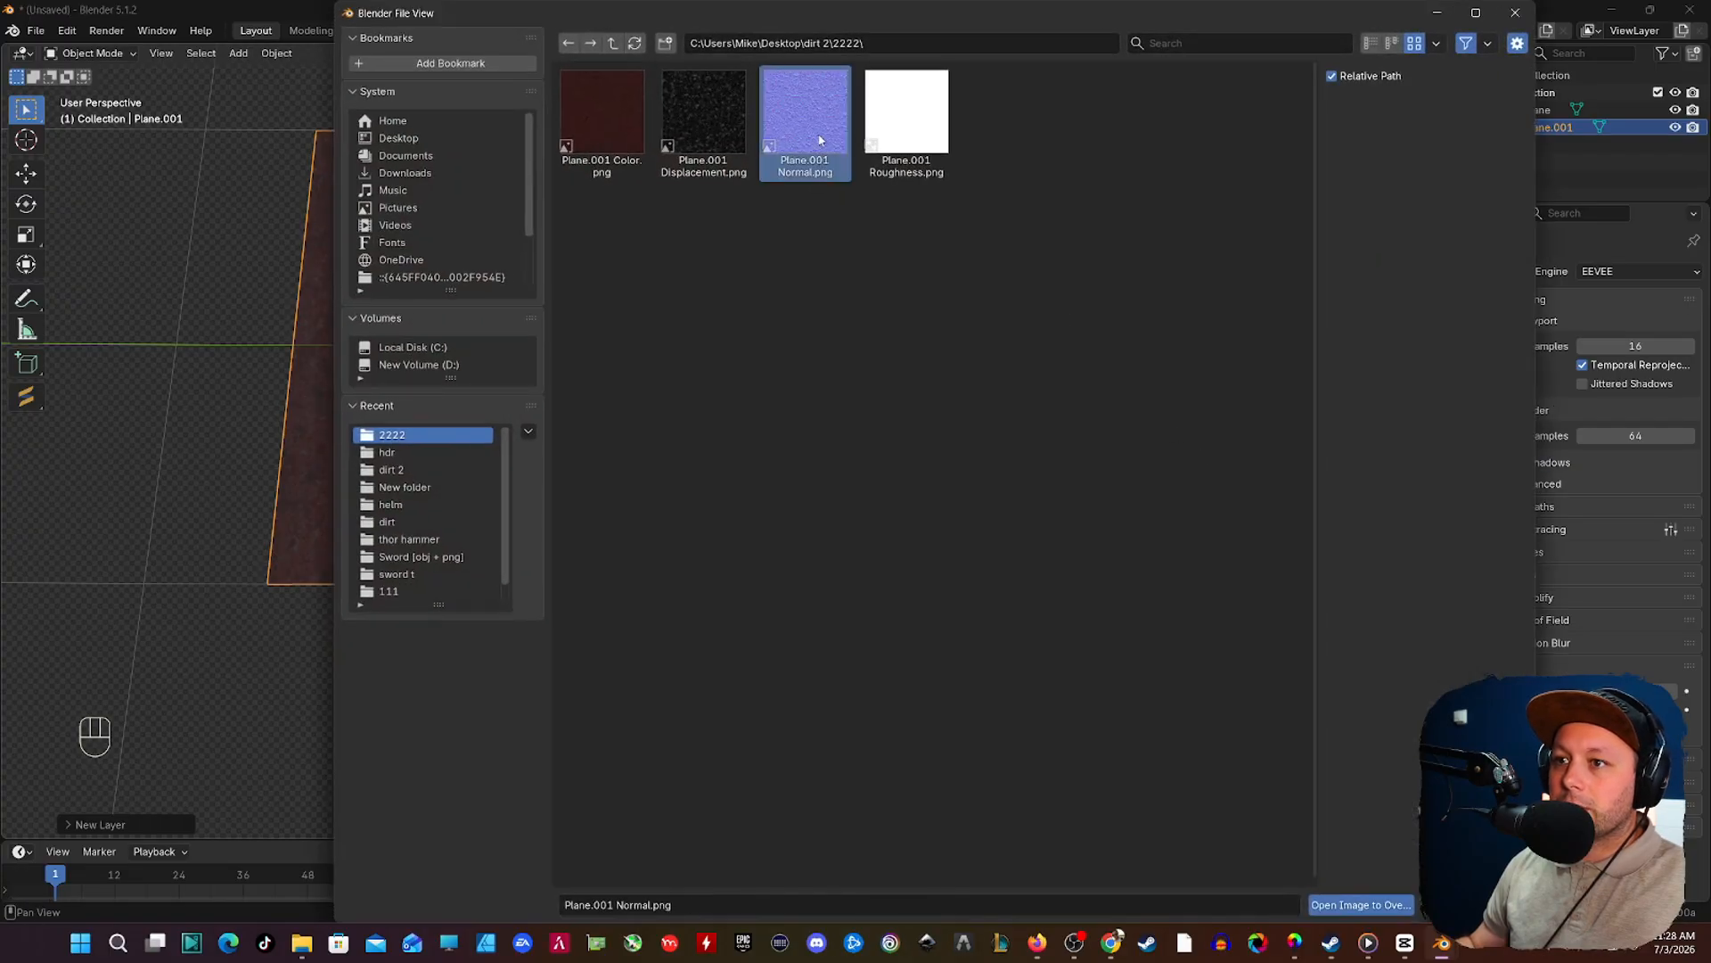
double_click(806, 125)
shift+middle_drag(695, 346, 737, 234)
scroll(532, 383, up, 4)
scroll(535, 385, down, 2)
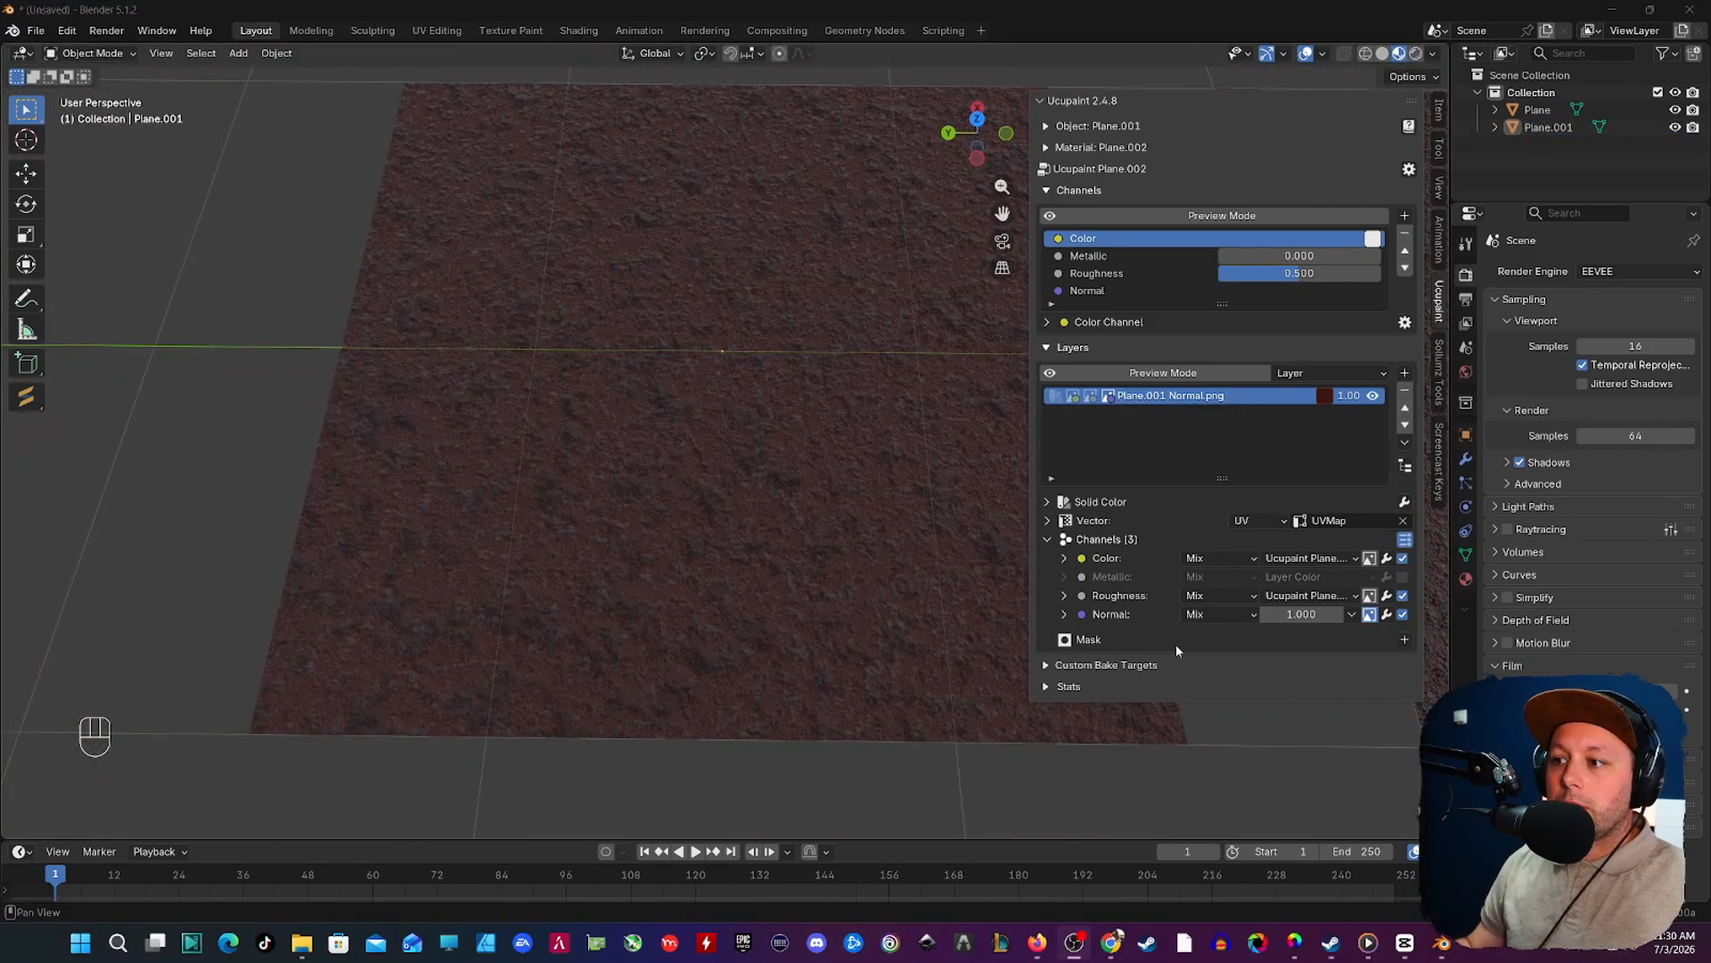
Step: Set the layer's Normal channel strength to 14.8 and inspect the new plane in rendered viewport shading
drag(1302, 615, 1427, 615)
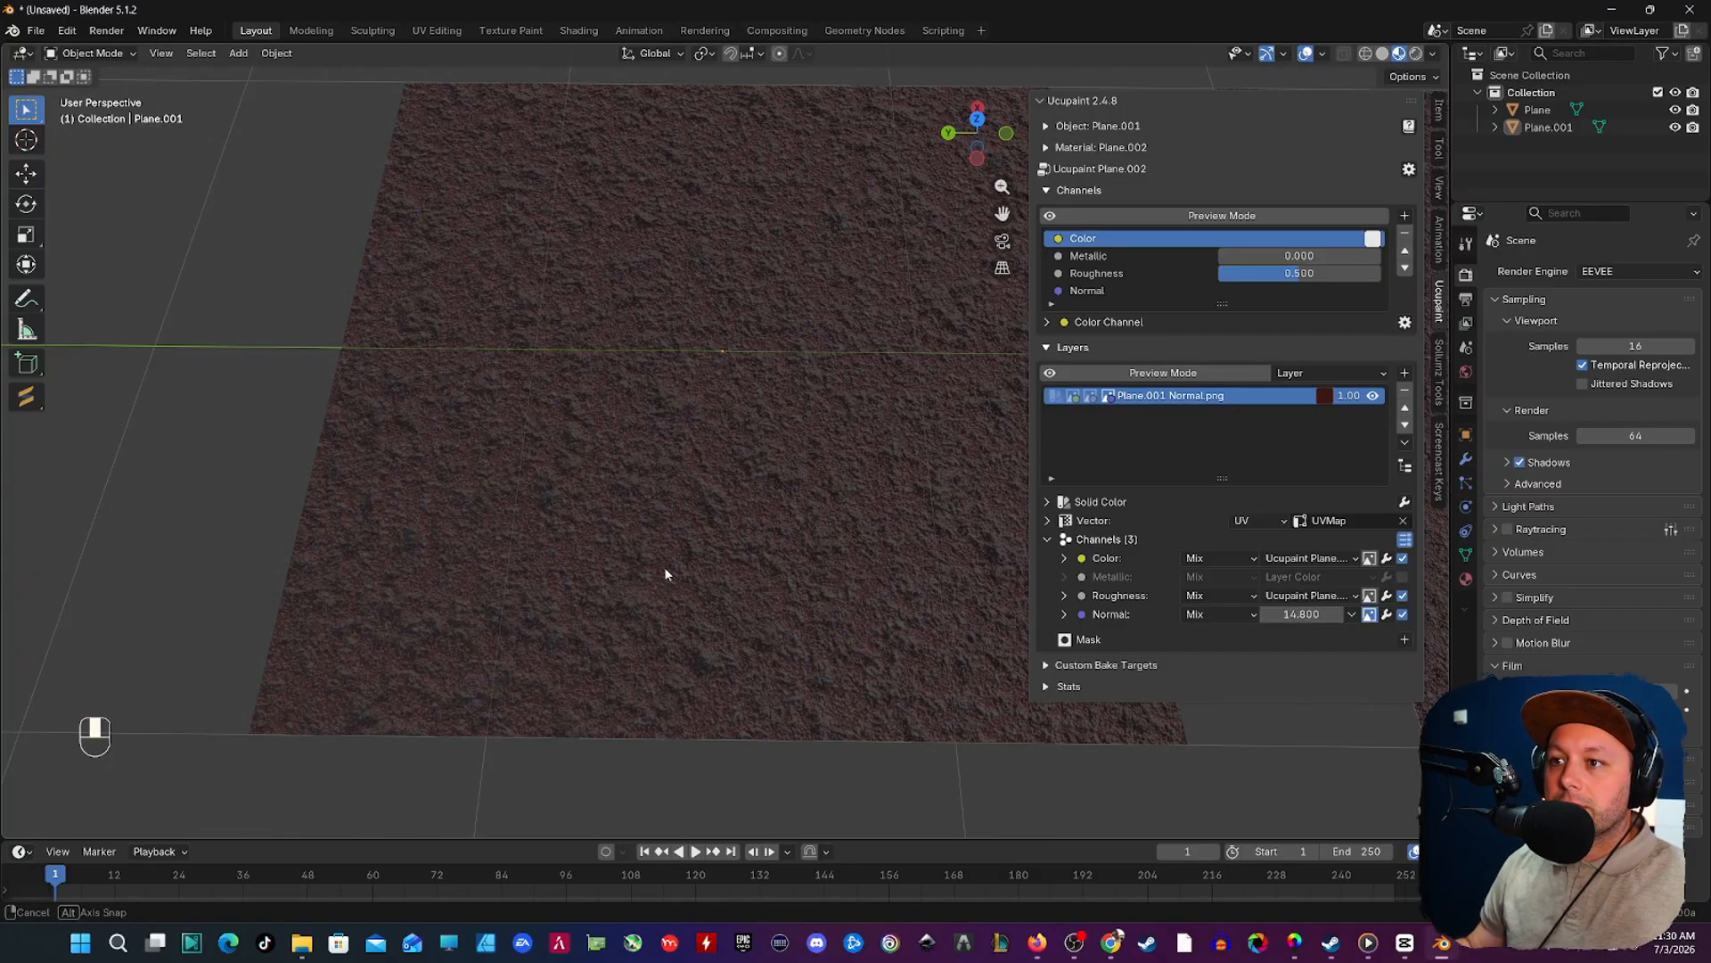
click(711, 548)
scroll(711, 548, up, 3)
middle_drag(702, 558, 709, 454)
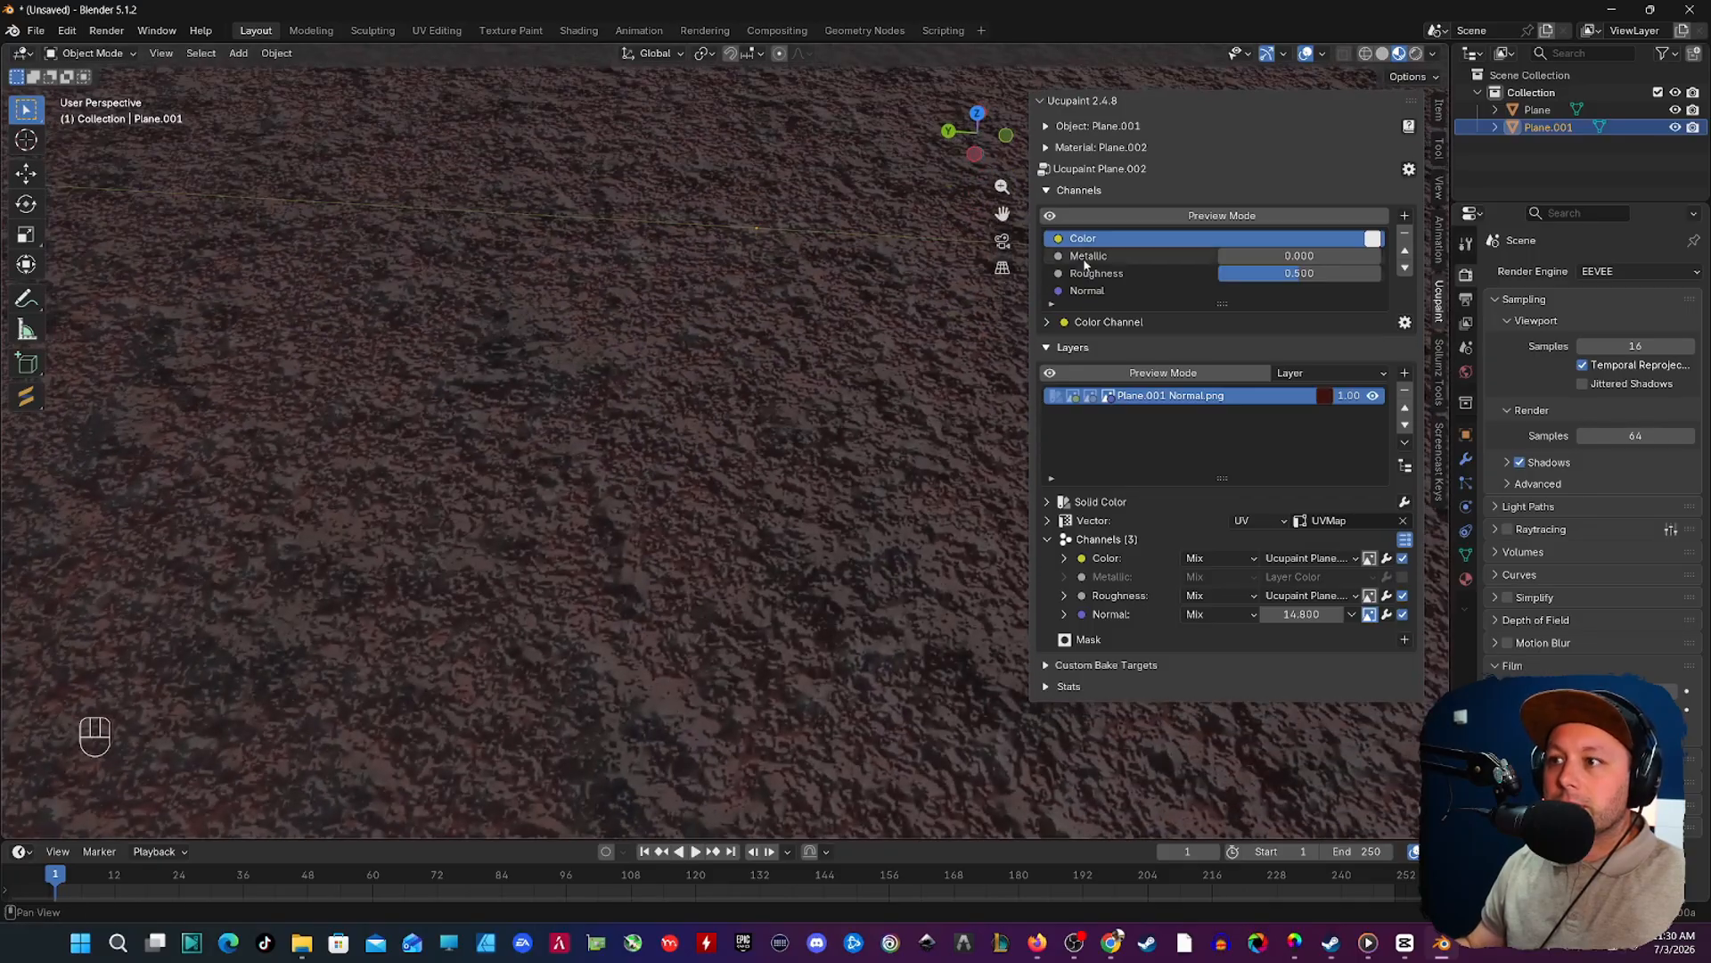
click(1416, 54)
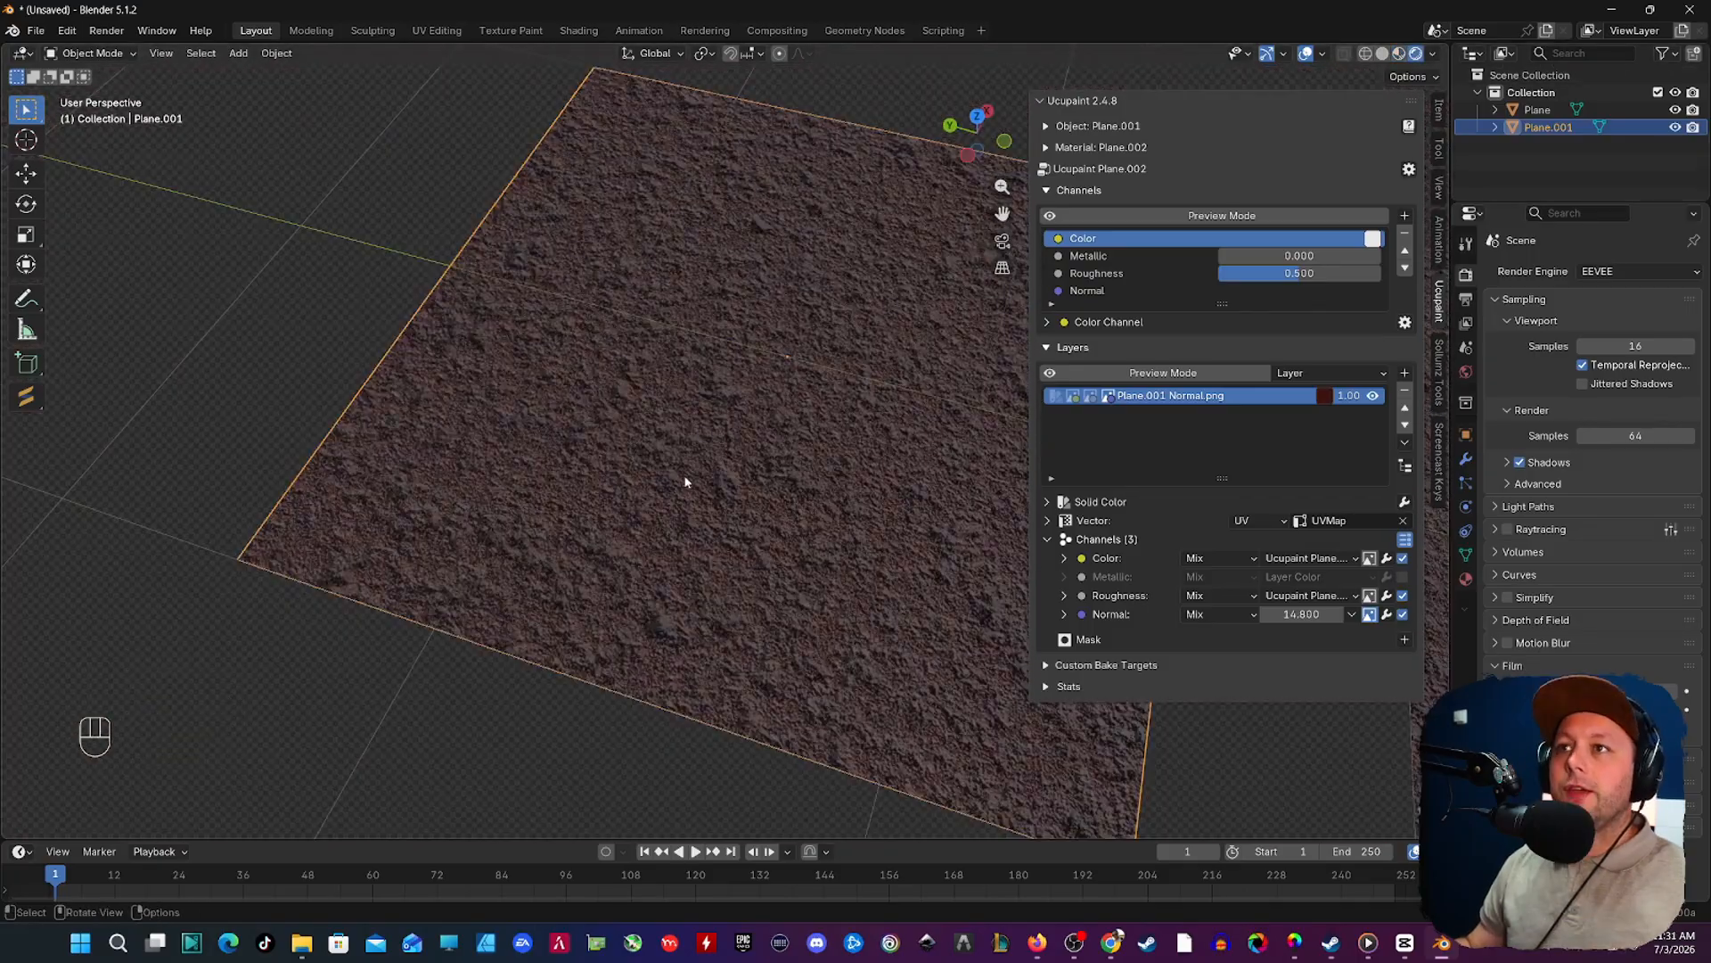
middle_drag(687, 481, 731, 441)
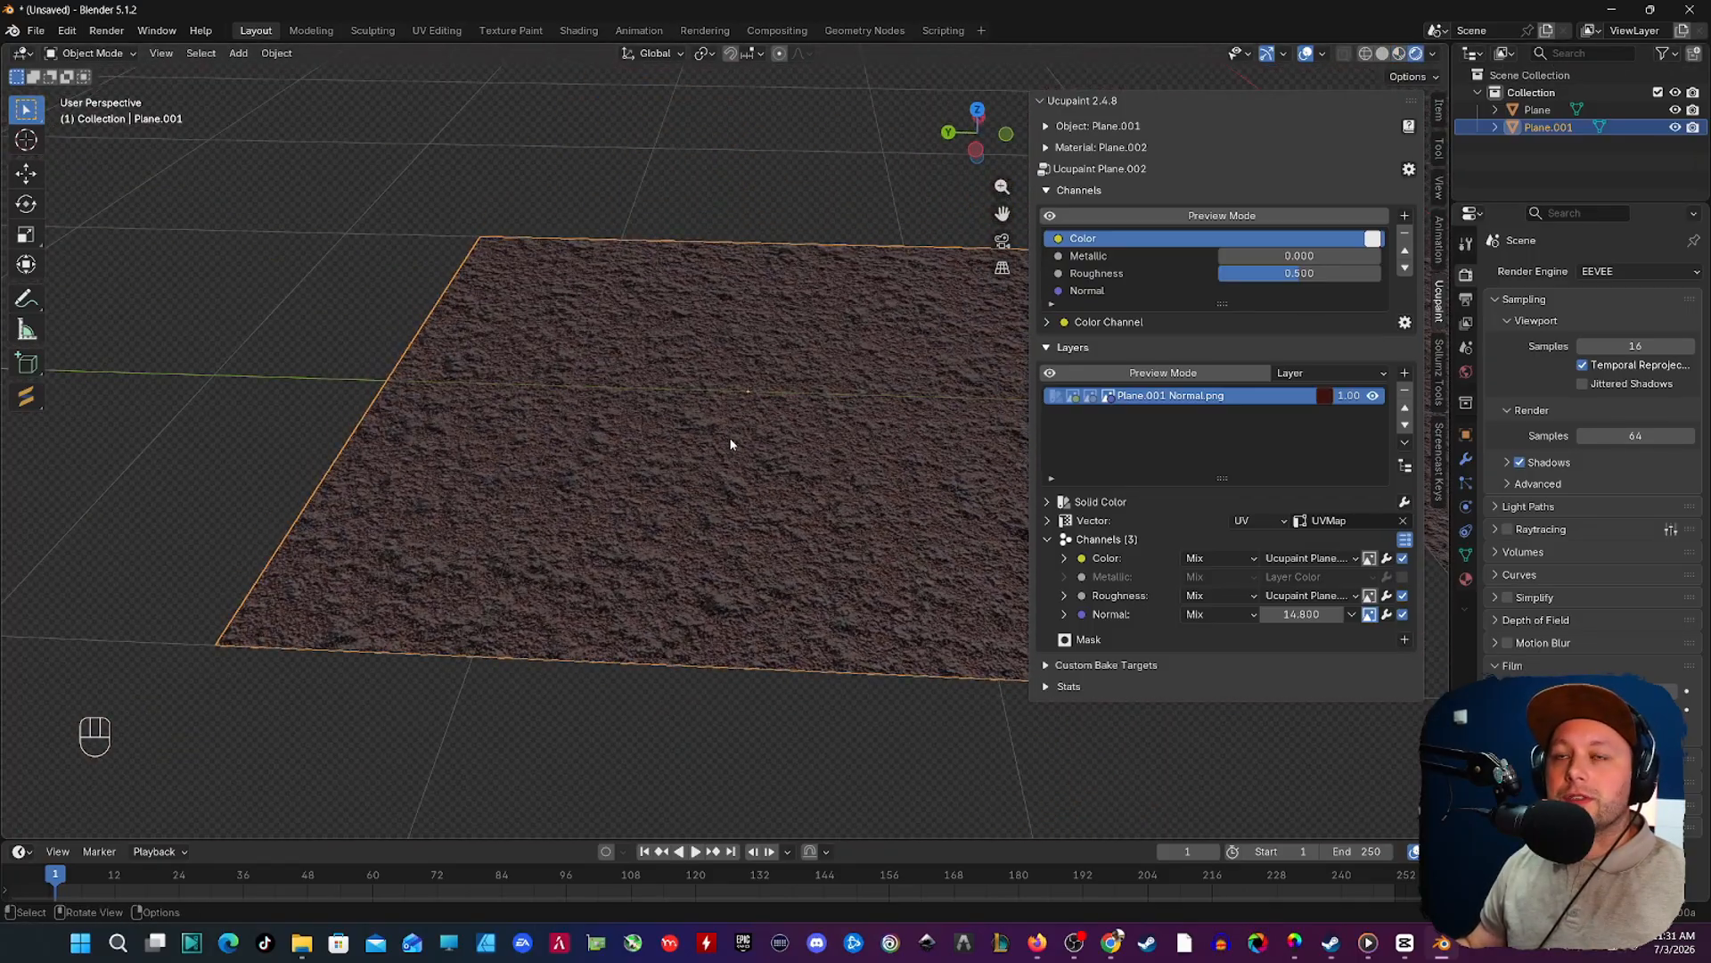